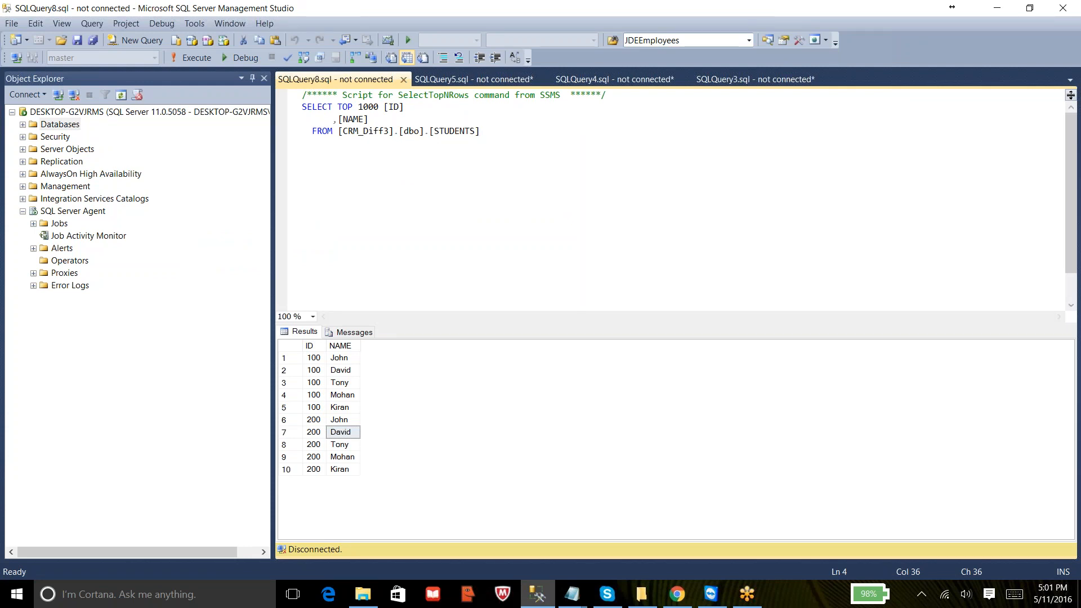
- Close the SQLQuery8, SQLQuery5 and SQLQuery4 query tabs without saving changes
{"action": "left_click", "coordinate": [405, 80]}
{"action": "left_click", "coordinate": [406, 80]}
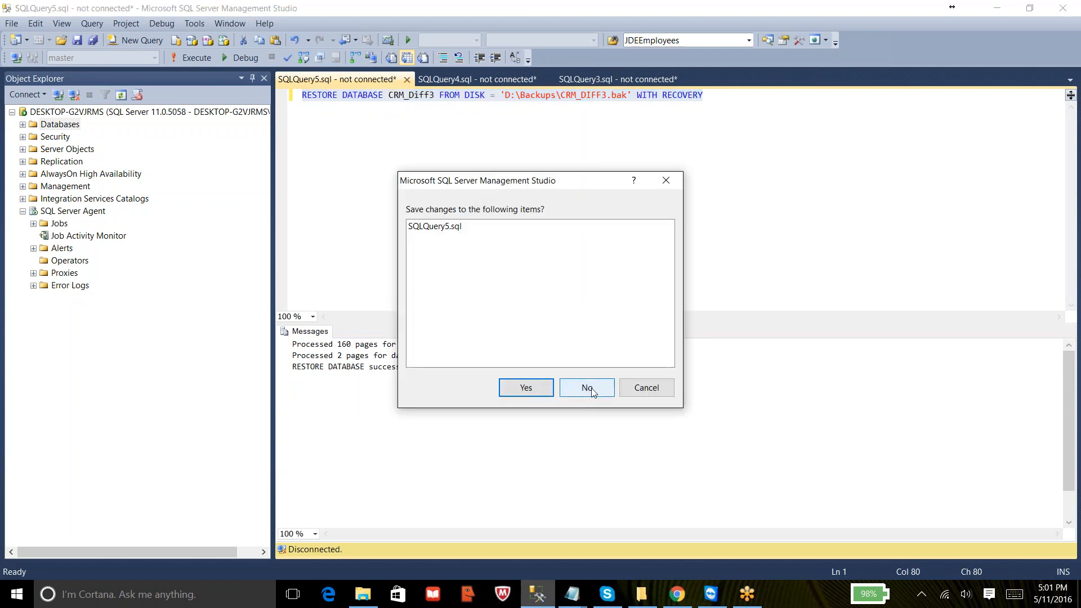
{"action": "left_click", "coordinate": [593, 394]}
{"action": "left_click", "coordinate": [407, 79]}
{"action": "left_click", "coordinate": [585, 387]}
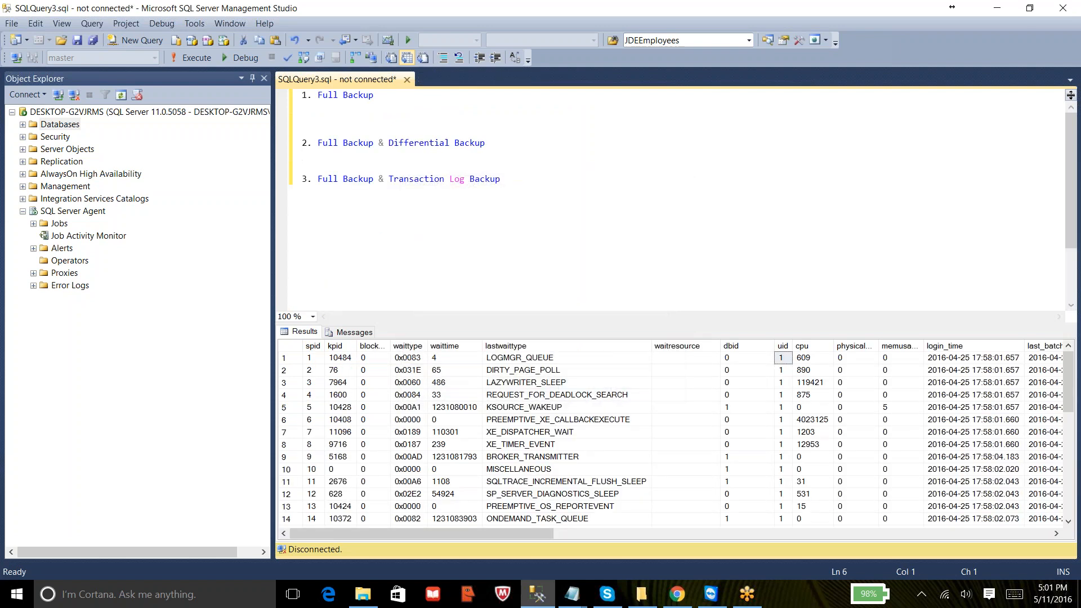
- Delete the first two backup items and the blank lines above item 3 in the query editor
{"action": "left_click_drag", "start_coordinate": [302, 155], "coordinate": [399, 110]}
{"action": "key", "text": "shift+Up"}
{"action": "key", "text": "shift+Up"}
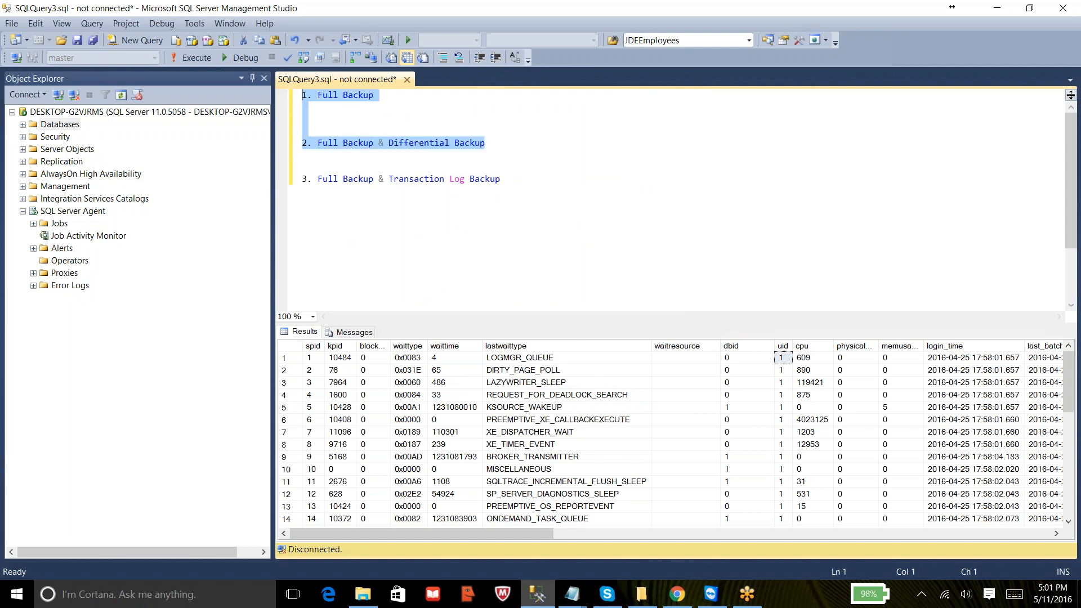
{"action": "key", "text": "Delete"}
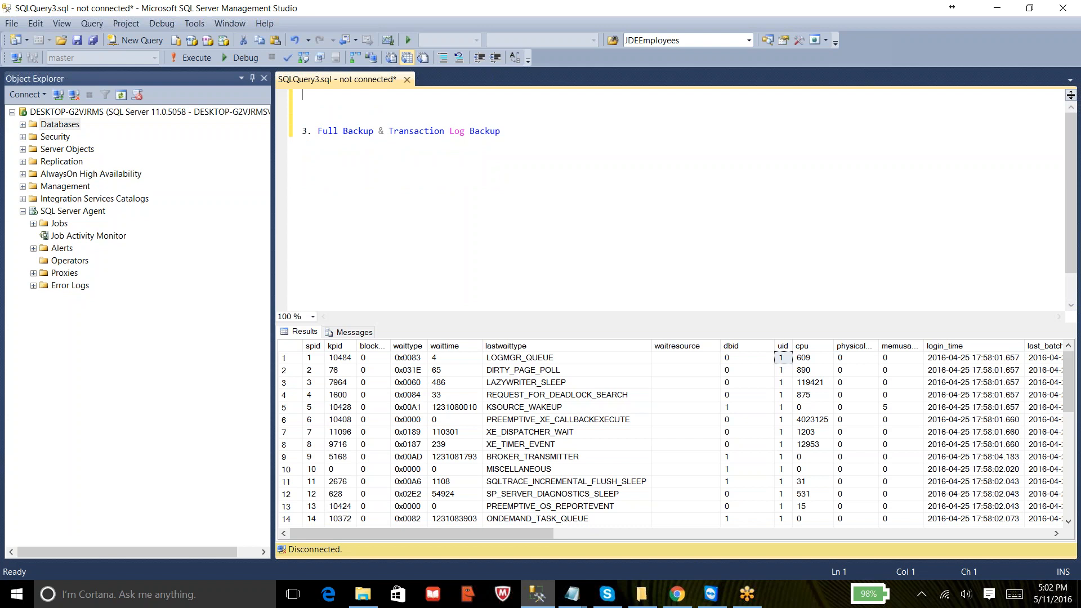
{"action": "key", "text": "Delete"}
{"action": "key", "text": "Delete"}
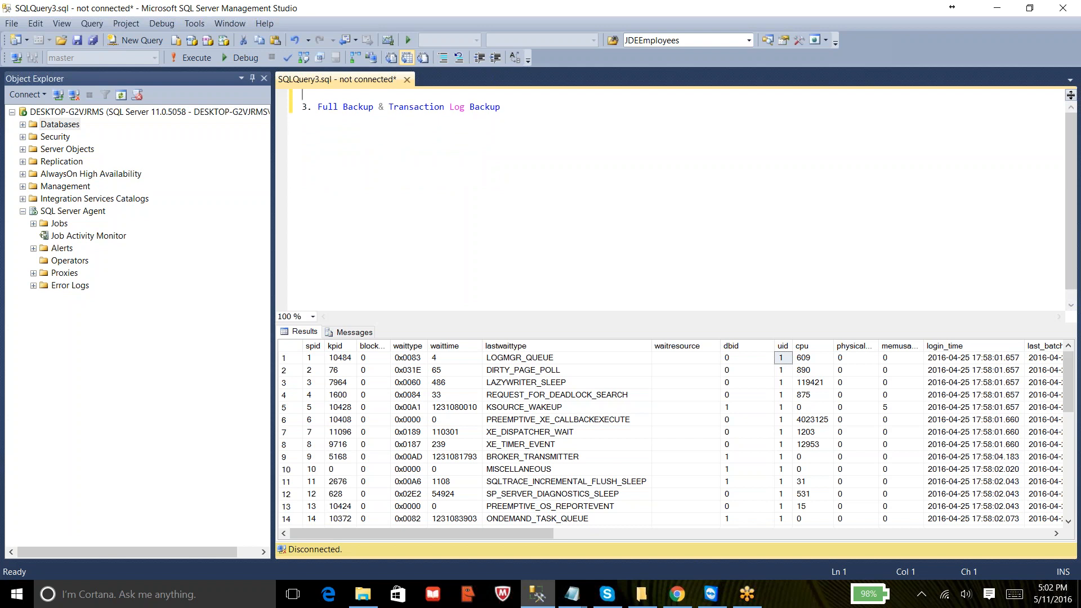
- Collapse the SQL Server Agent node in Object Explorer
{"action": "left_click", "coordinate": [549, 128]}
{"action": "left_click", "coordinate": [1076, 341]}
{"action": "left_click", "coordinate": [22, 211]}
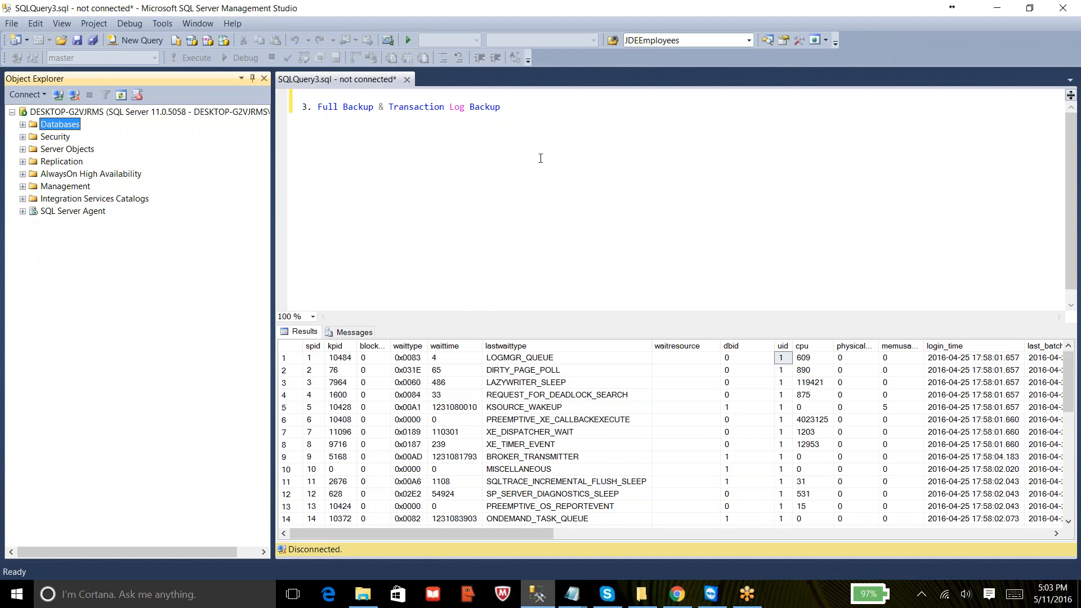
- Clear all text from the query editor
{"action": "left_click", "coordinate": [570, 116]}
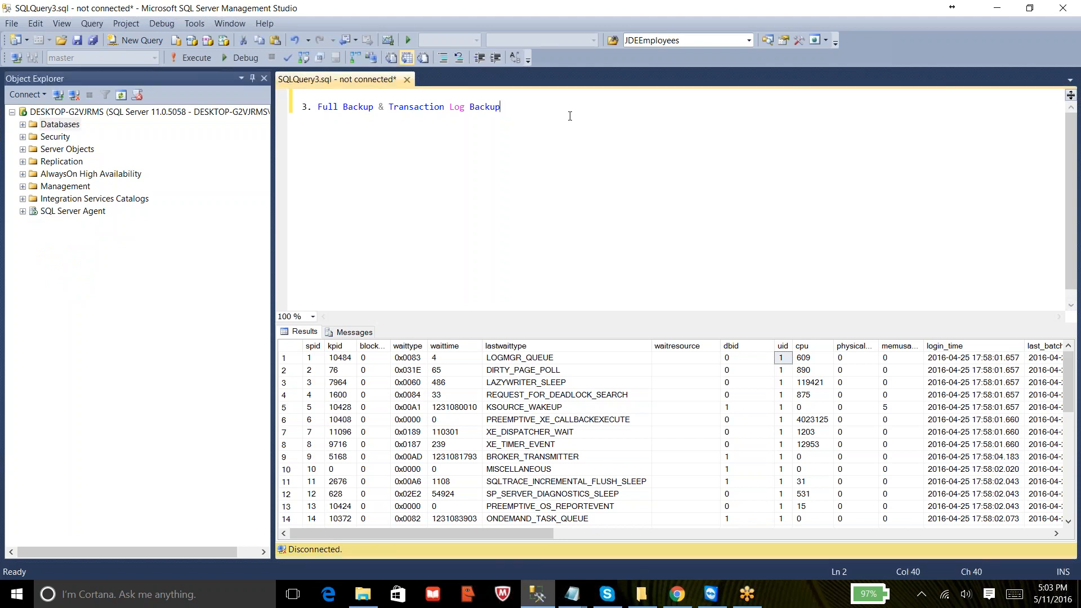
{"action": "key", "text": "Return"}
{"action": "type", "text": "***************************************"}
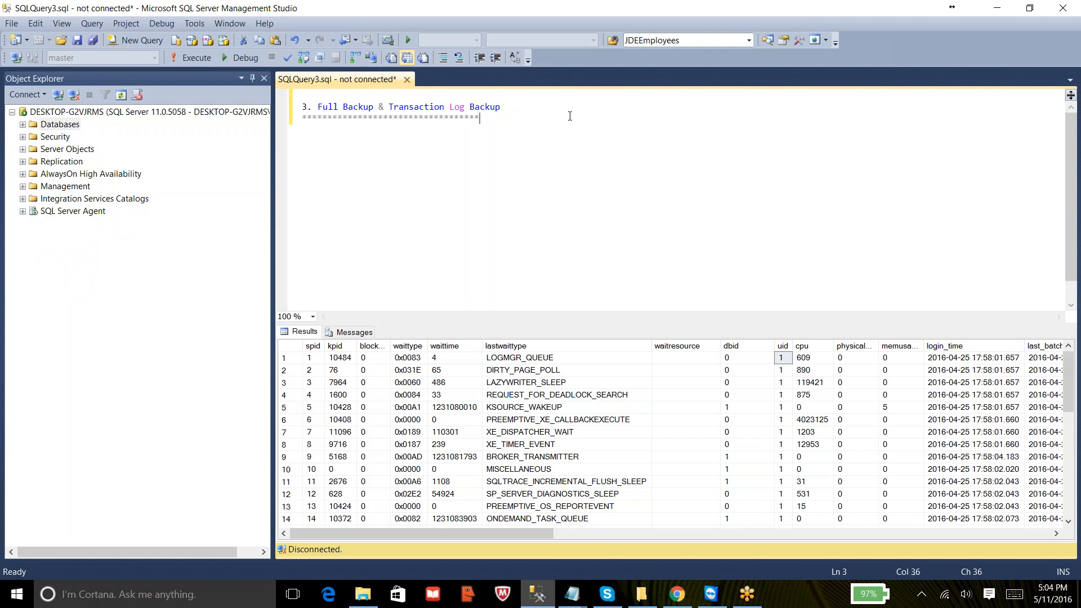
{"action": "key", "text": "ctrl+a"}
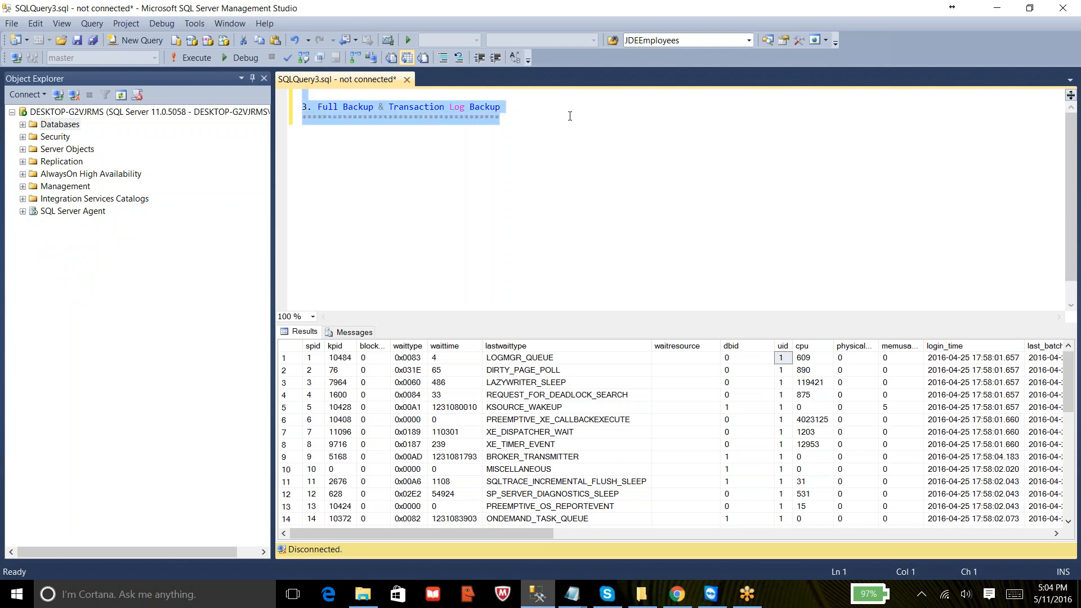
{"action": "key", "text": "Delete"}
- Type '1. Create New Data' in the query editor and cut the line out
{"action": "type", "text": "1. "}
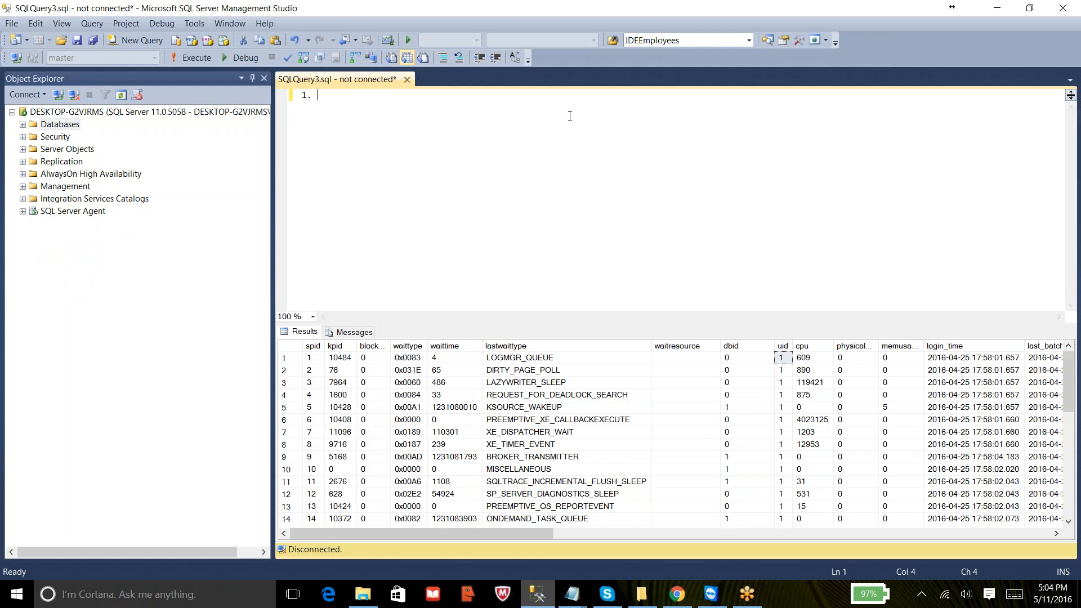
{"action": "type", "text": "Create New Data"}
{"action": "key", "text": "shift+Home"}
{"action": "key", "text": "ctrl+c"}
{"action": "key", "text": "Delete"}
- Open Notepad and paste the line there, completing it as '1. Create New Database'
{"action": "key", "text": "super+r"}
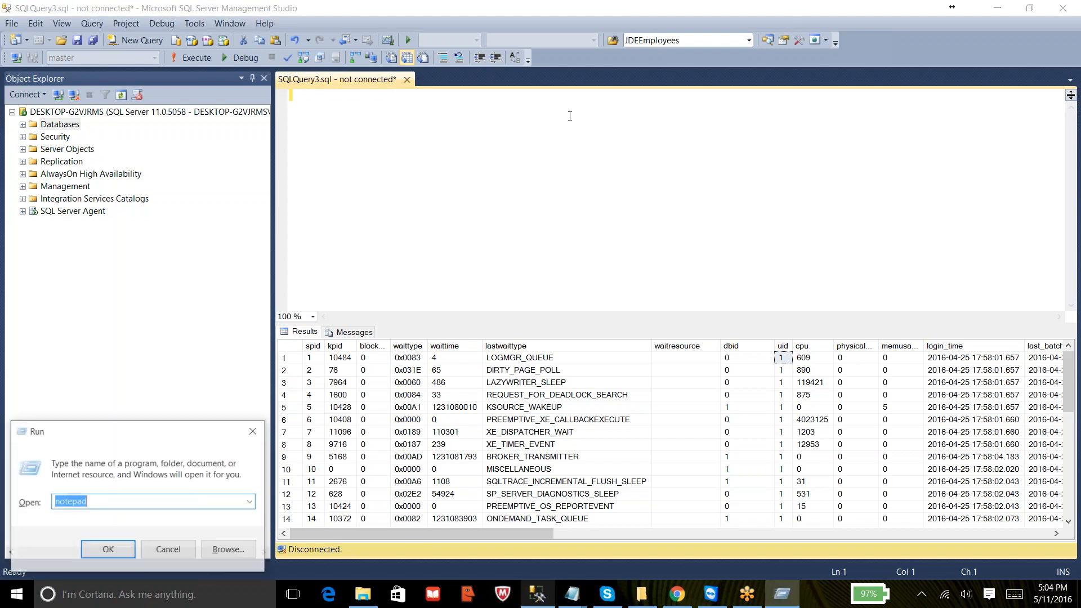
{"action": "key", "text": "Return"}
{"action": "key", "text": "ctrl+v"}
{"action": "type", "text": "base"}
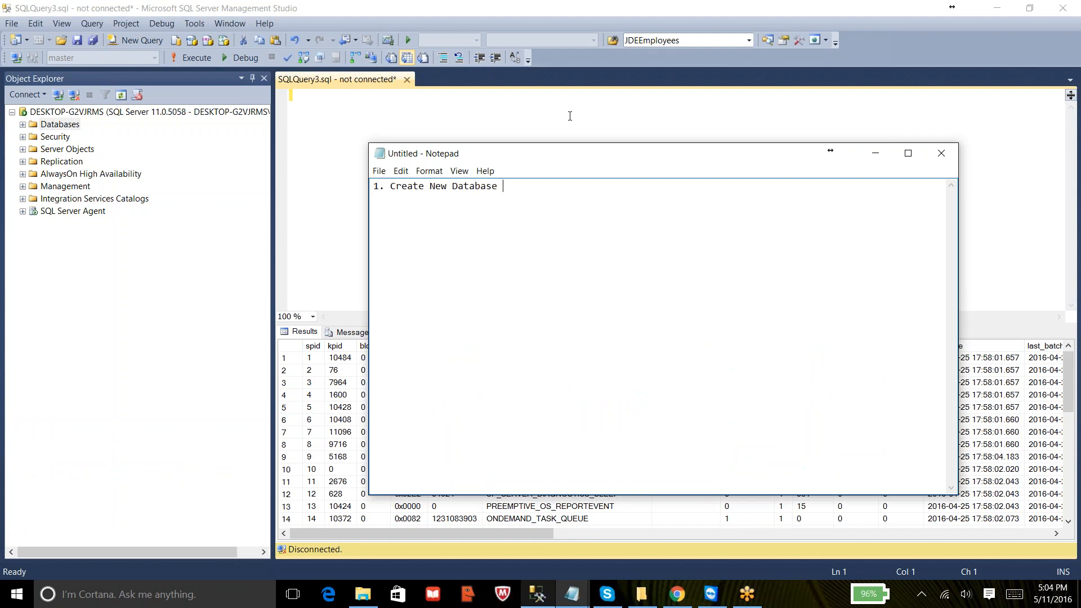
{"action": "key", "text": "Return"}
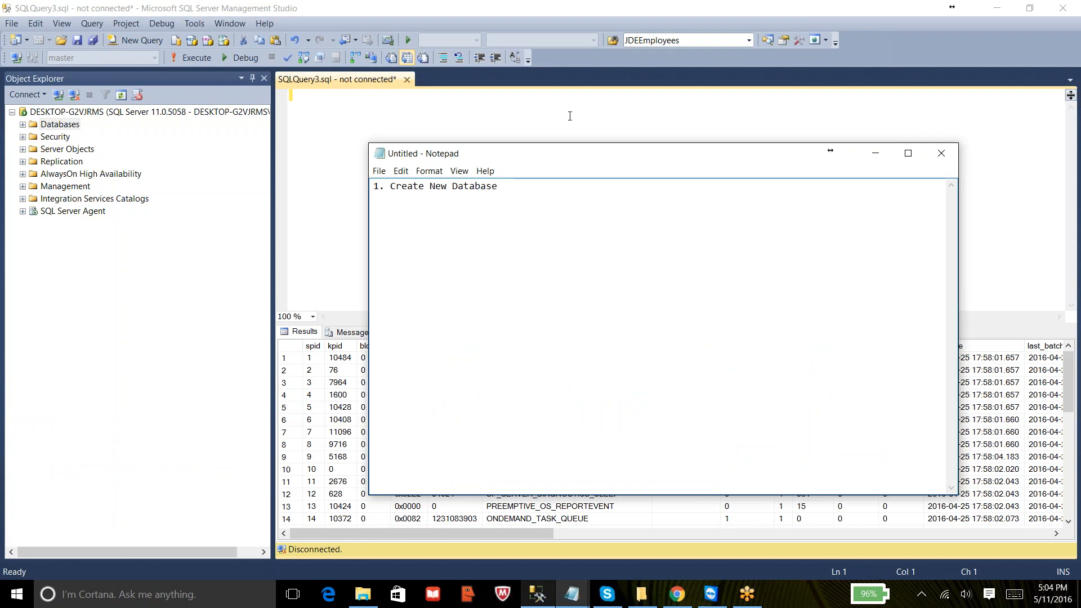
- Close the SQLQuery3 tab without saving changes
{"action": "left_click", "coordinate": [384, 91]}
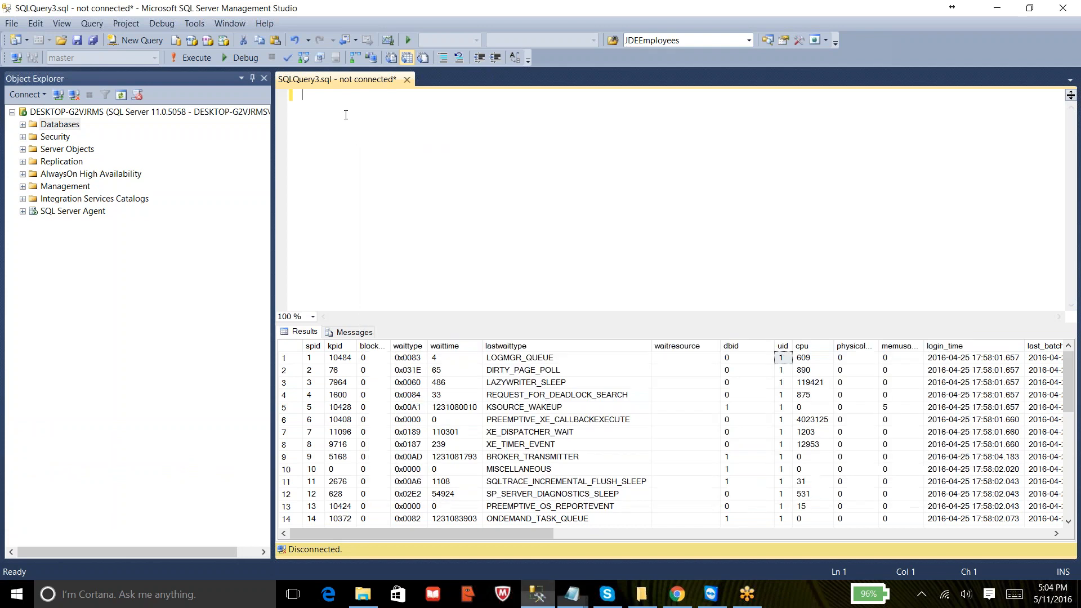
{"action": "left_click", "coordinate": [406, 80]}
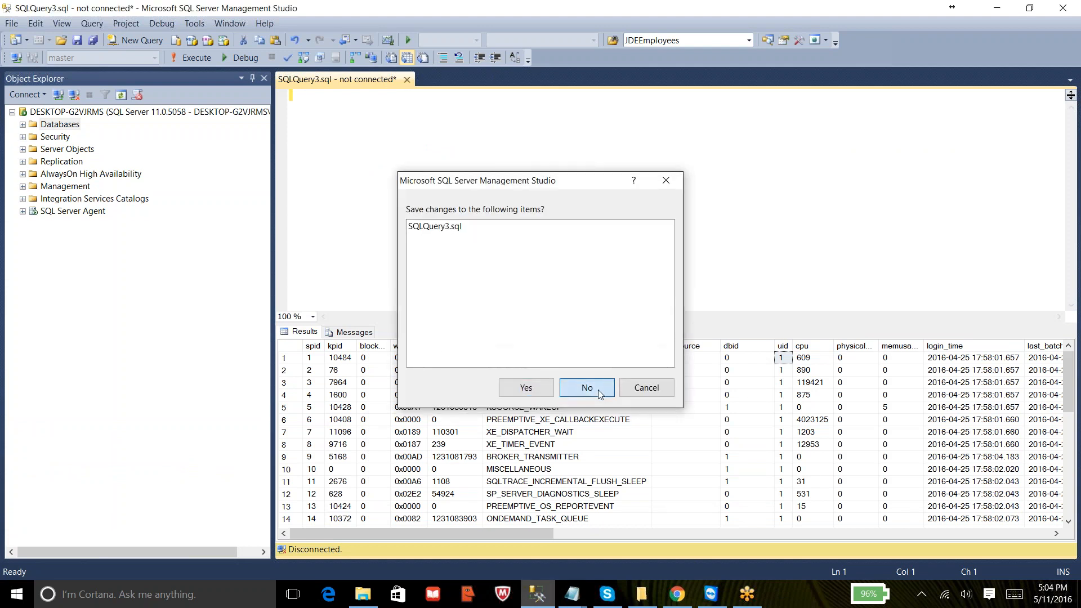
{"action": "left_click", "coordinate": [598, 390]}
- Open a new query on the server and start a create database statement
{"action": "right_click", "coordinate": [91, 96]}
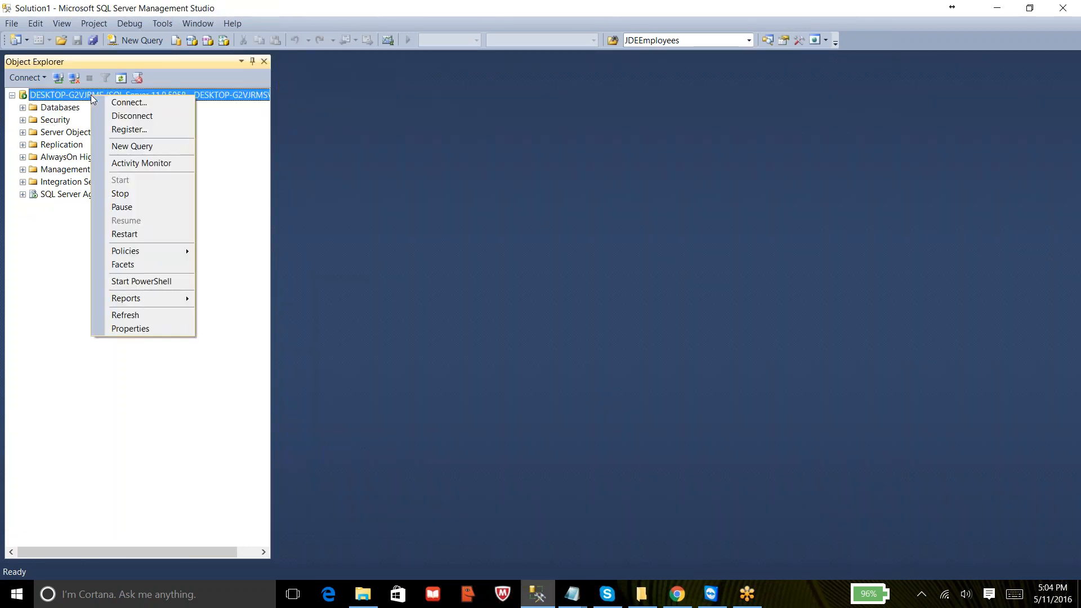
{"action": "left_click", "coordinate": [130, 146]}
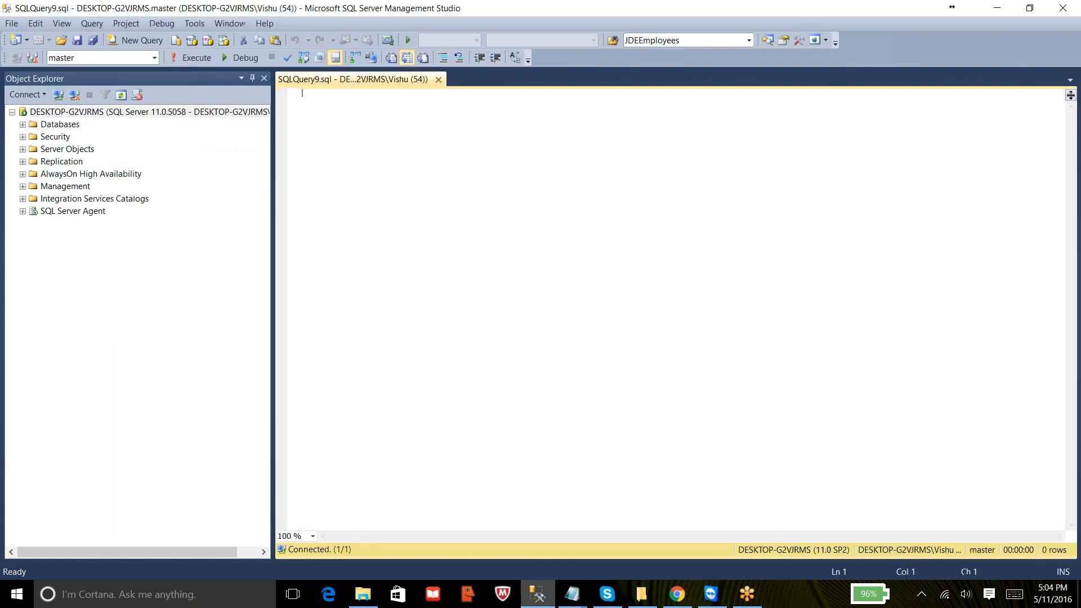
{"action": "type", "text": "create database"}
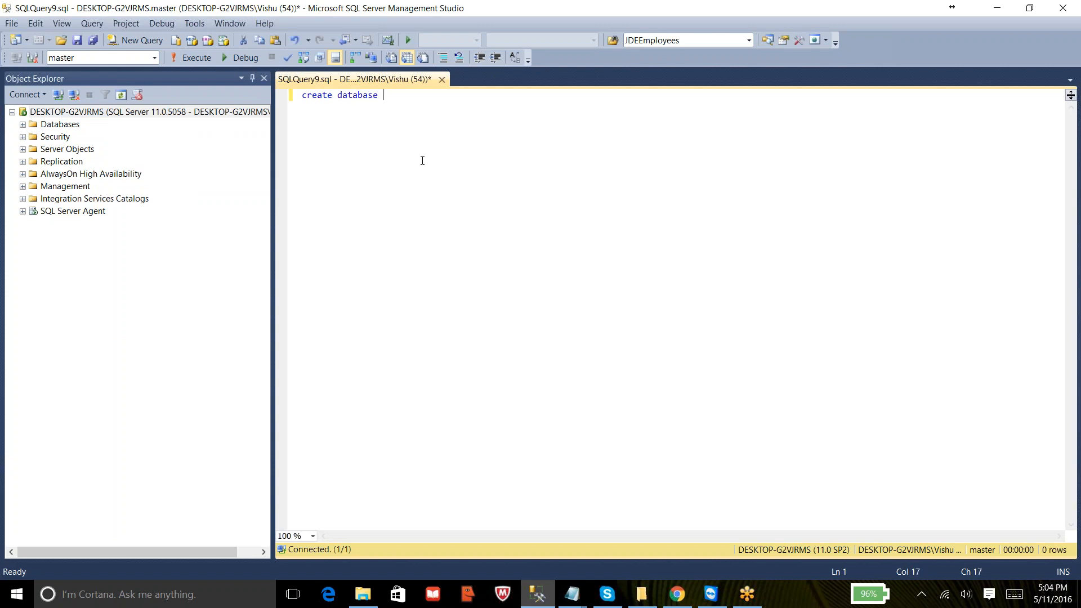
- Complete the statement as 'create database CitiBank' and execute it
{"action": "left_click", "coordinate": [22, 125]}
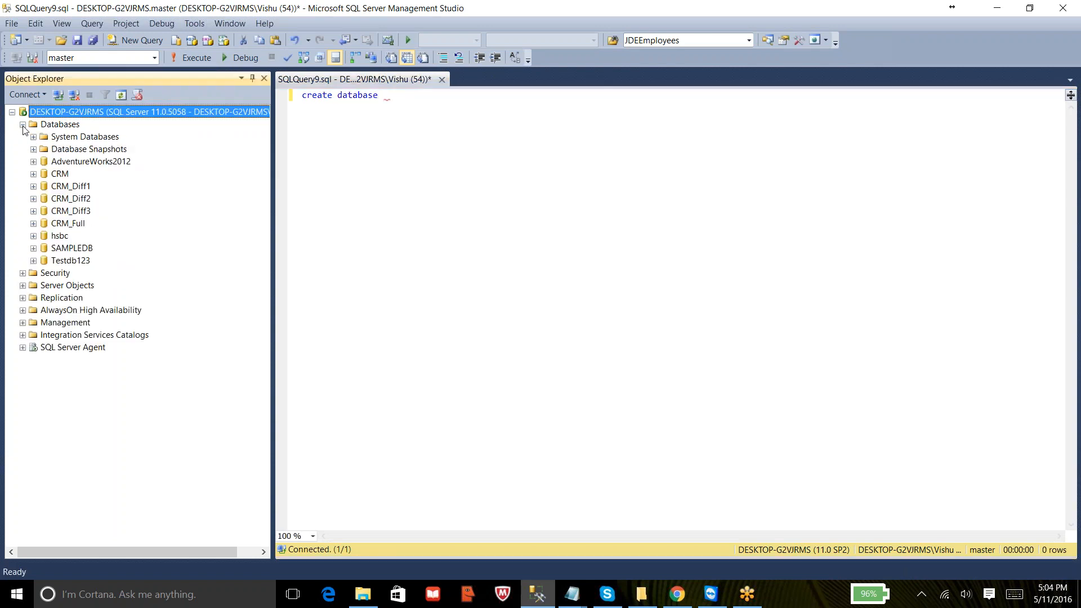
{"action": "left_click", "coordinate": [466, 100]}
{"action": "type", "text": "CitiBank"}
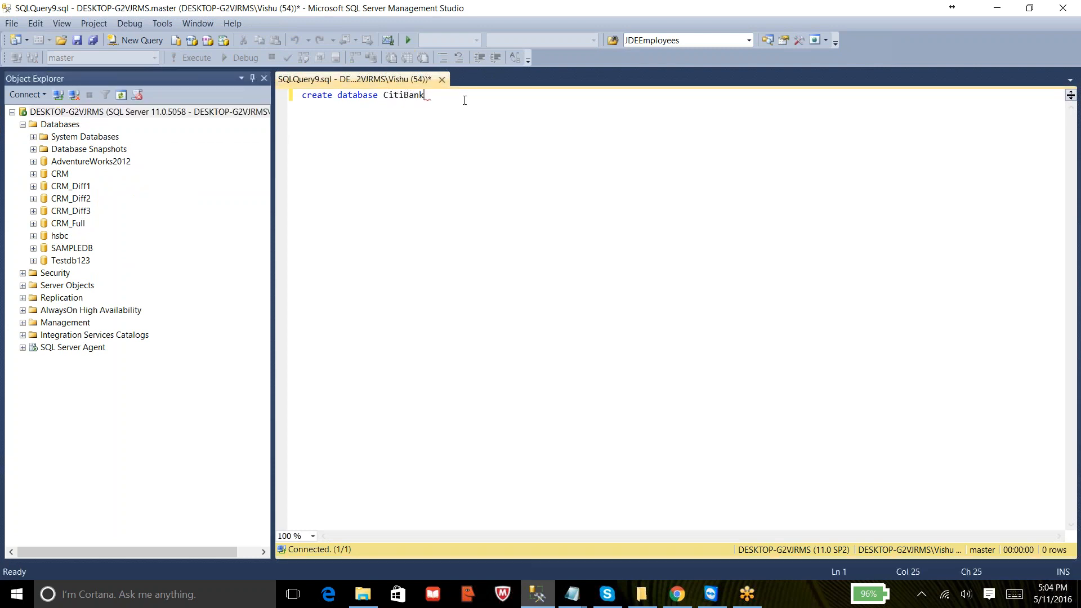
{"action": "left_click", "coordinate": [395, 116]}
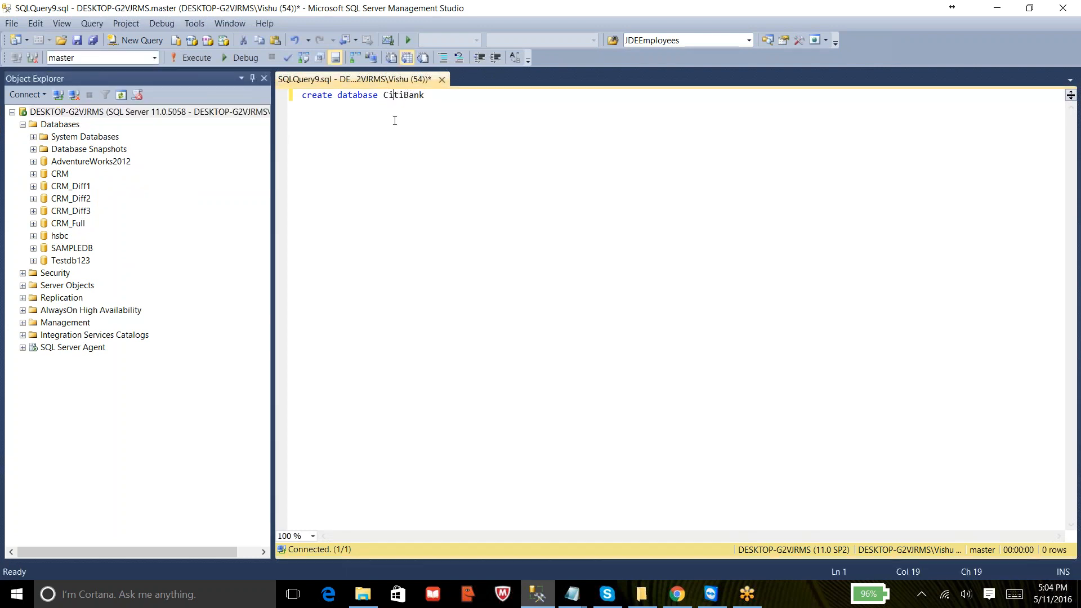
{"action": "left_click", "coordinate": [191, 62]}
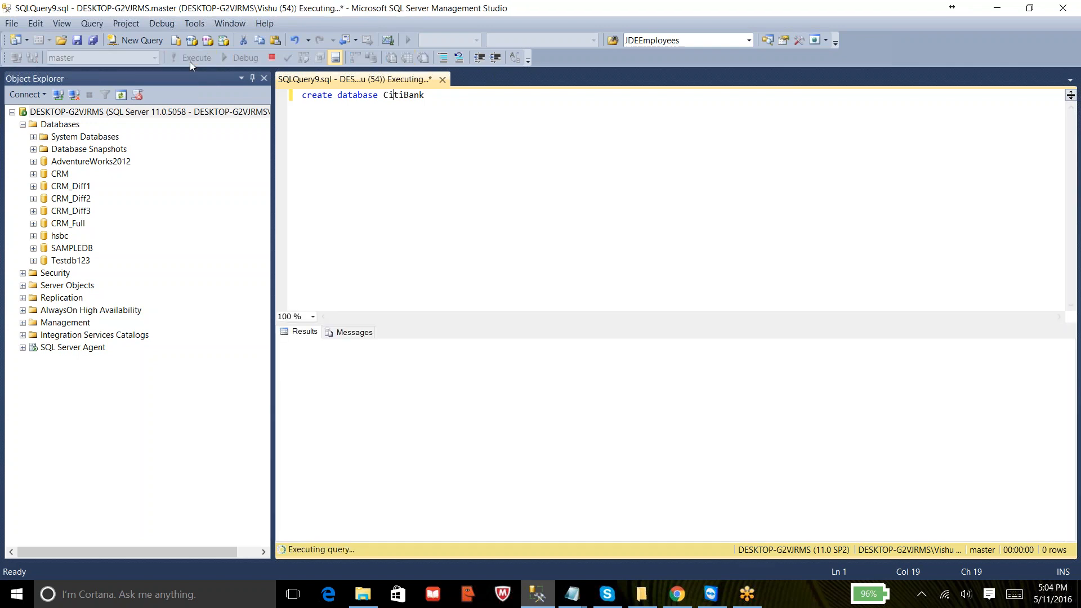
{"action": "left_click", "coordinate": [488, 174]}
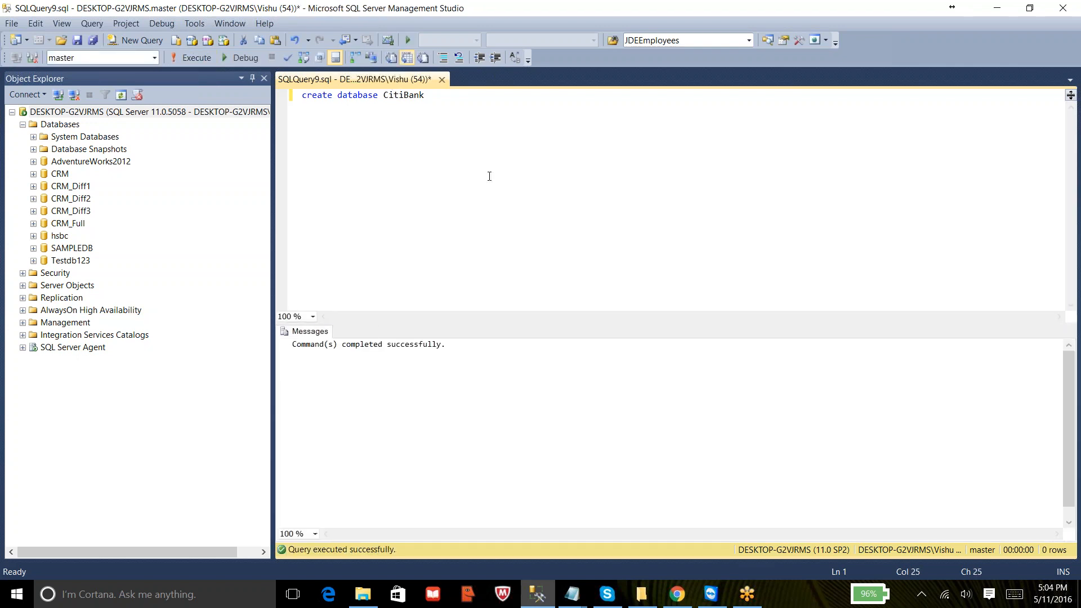
- Refresh the Databases list and expand the CitiBank database and its Tables folder
{"action": "right_click", "coordinate": [64, 125]}
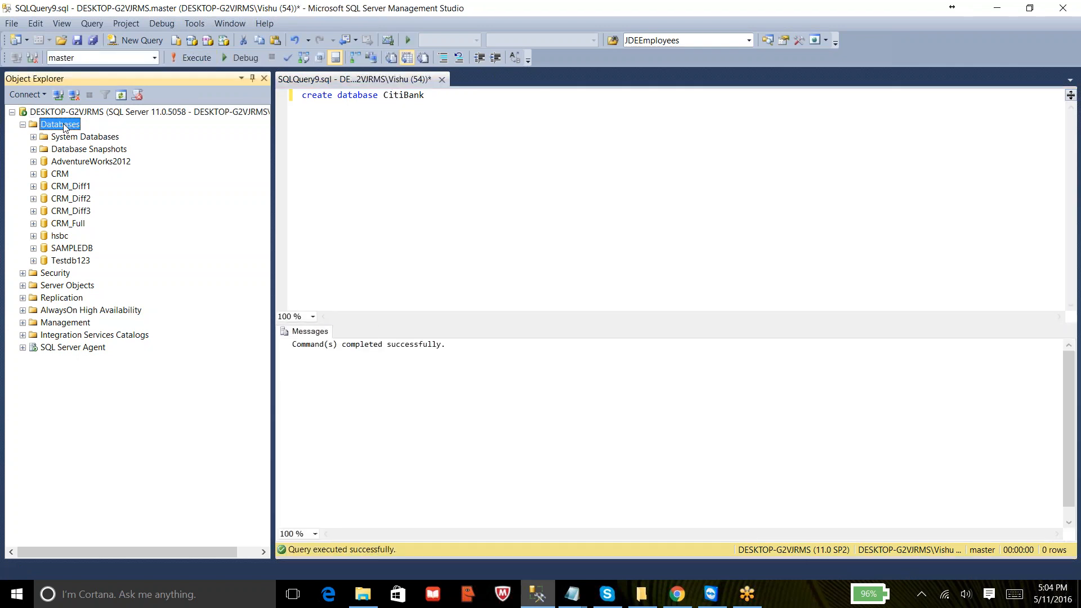
{"action": "left_click", "coordinate": [98, 256]}
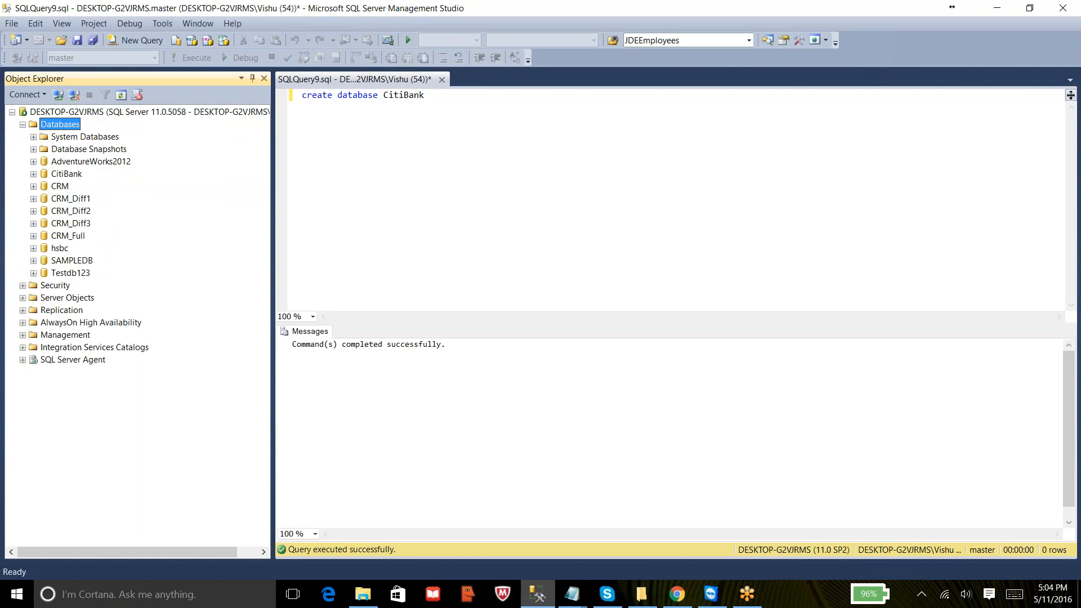
{"action": "left_click", "coordinate": [34, 175]}
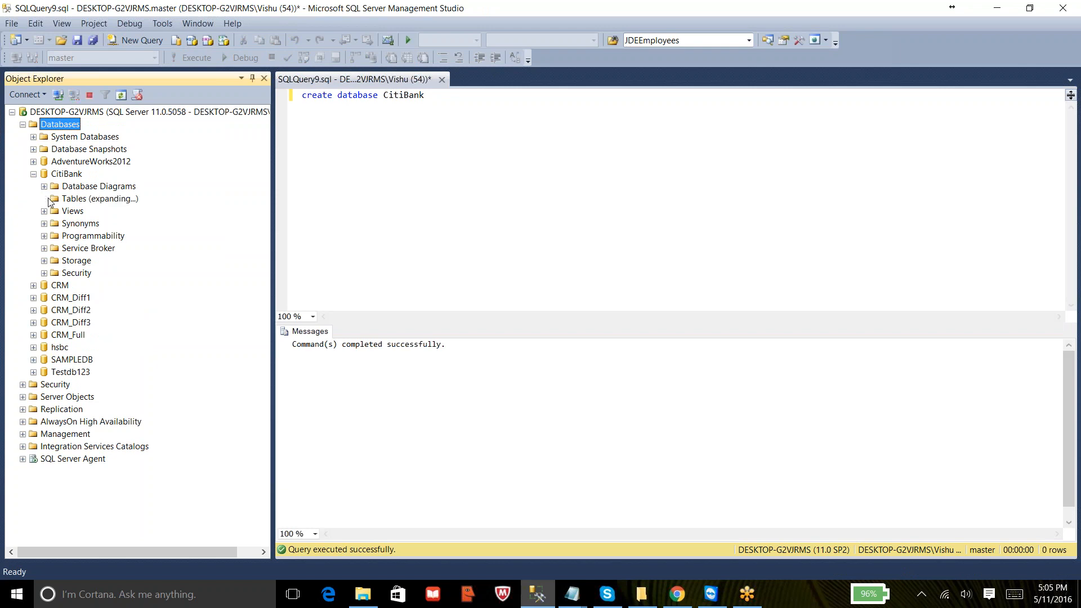
{"action": "left_click", "coordinate": [44, 199]}
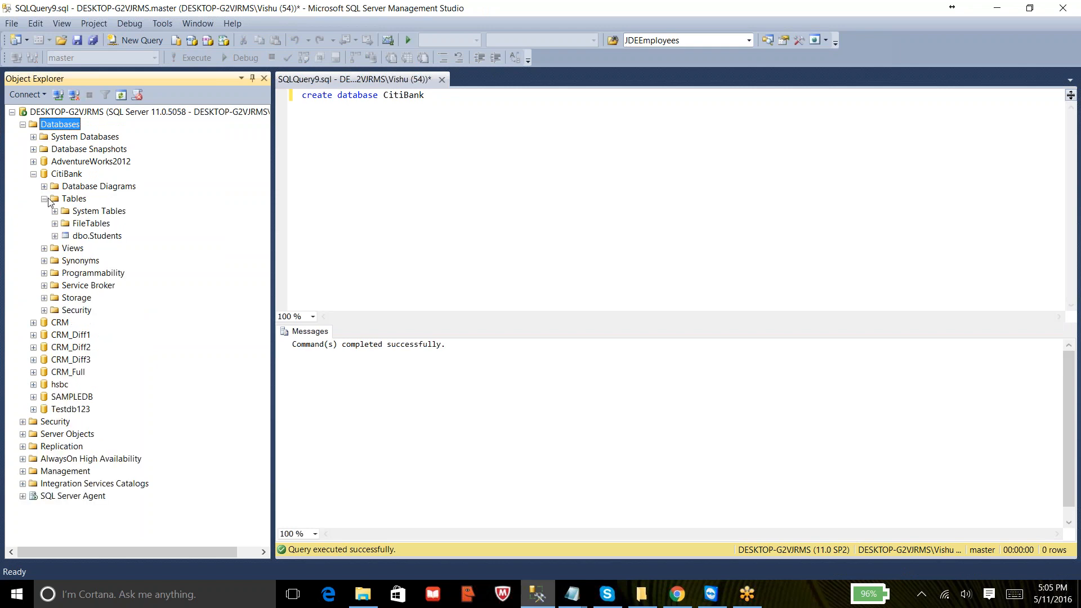
- Delete the dbo.Students table from the CitiBank database and collapse the database node
{"action": "right_click", "coordinate": [109, 236]}
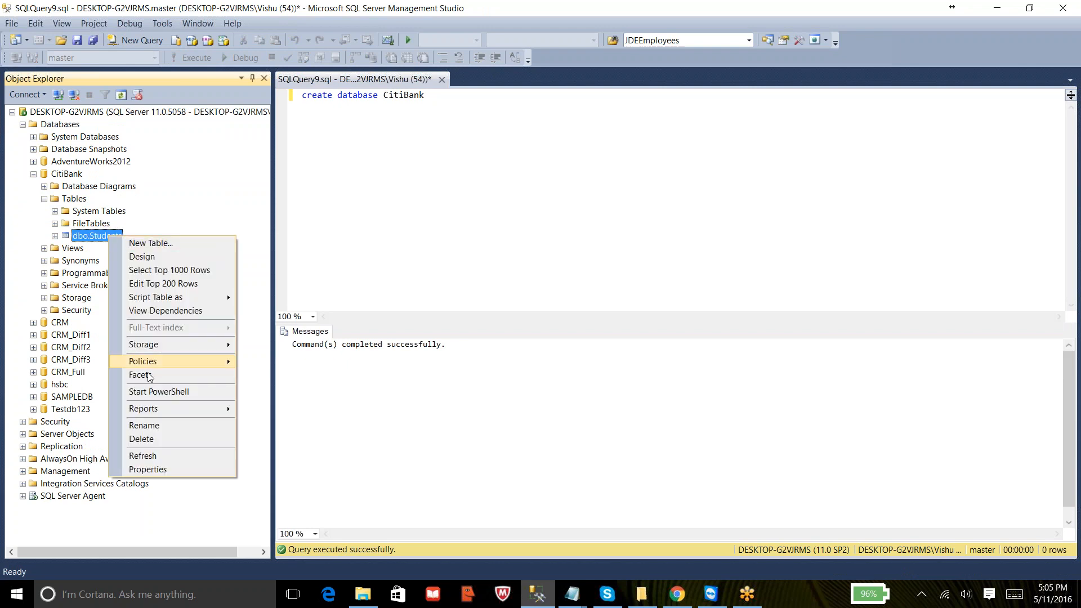
{"action": "left_click", "coordinate": [143, 439]}
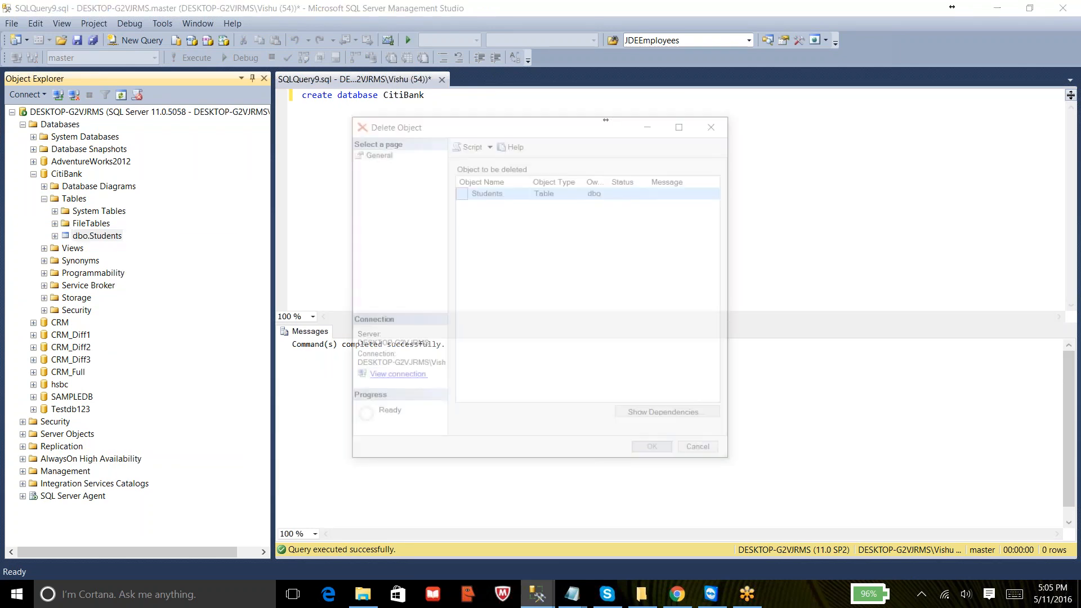
{"action": "left_click", "coordinate": [655, 453]}
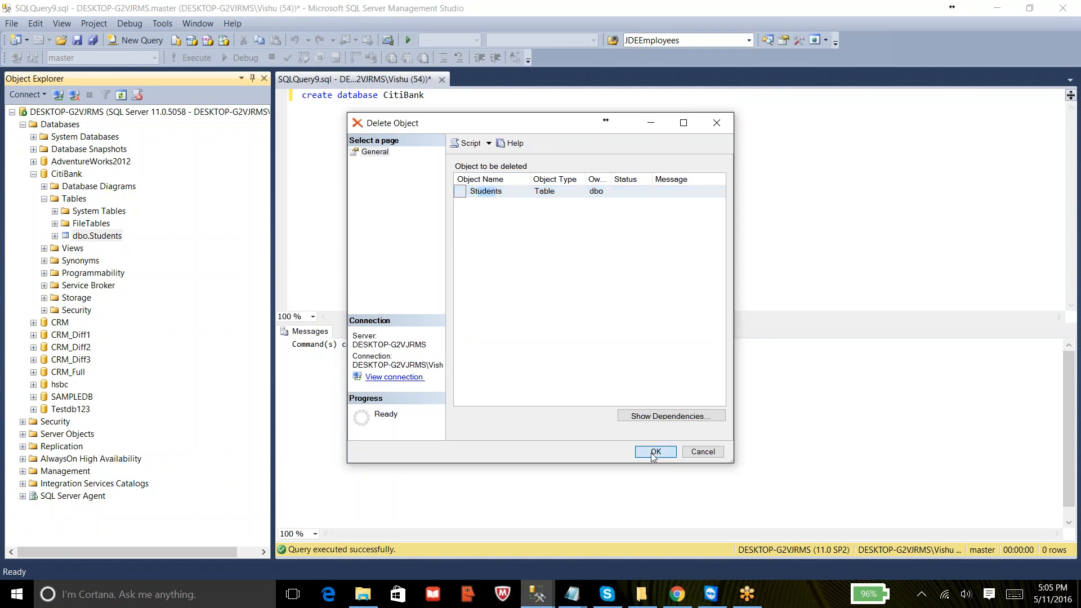
{"action": "left_click", "coordinate": [480, 124]}
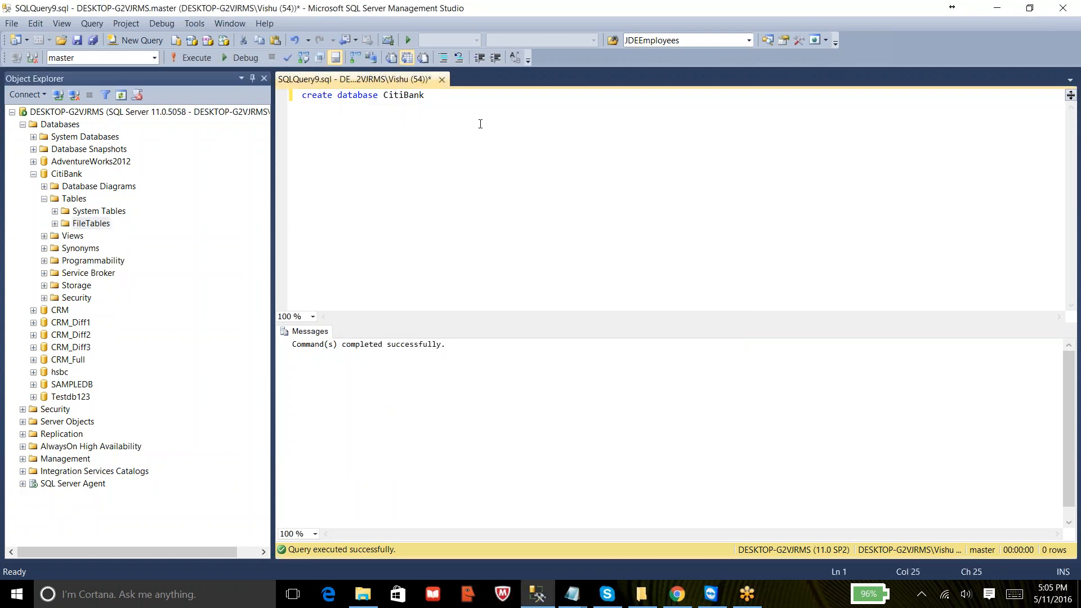
{"action": "left_click", "coordinate": [33, 174]}
{"action": "left_click", "coordinate": [515, 121]}
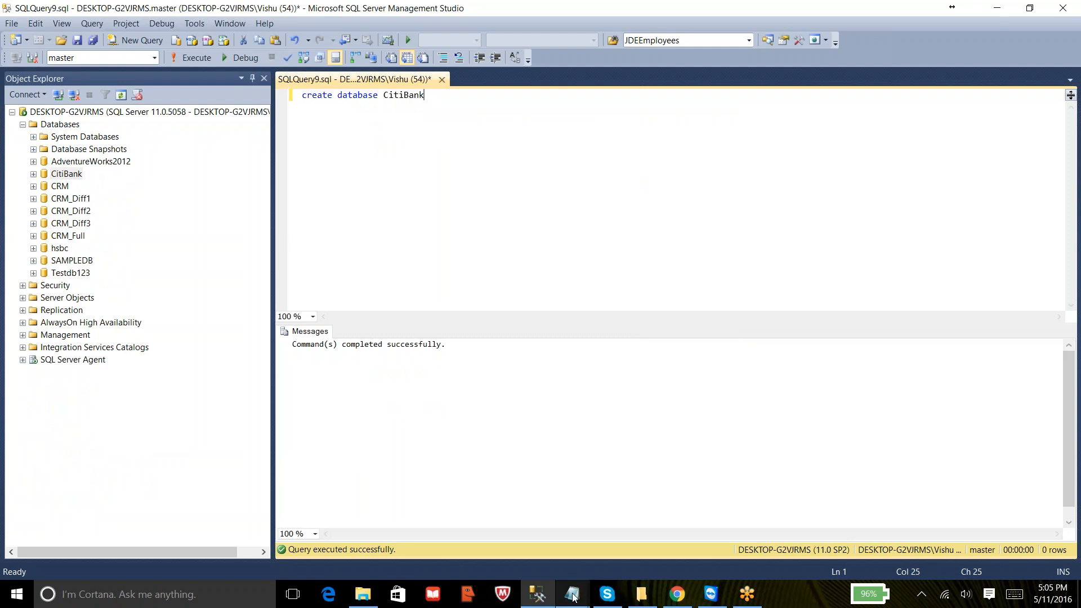
- Switch to Notepad and add the line '2. Take Full Backup'
{"action": "mouse_move", "coordinate": [574, 596]}
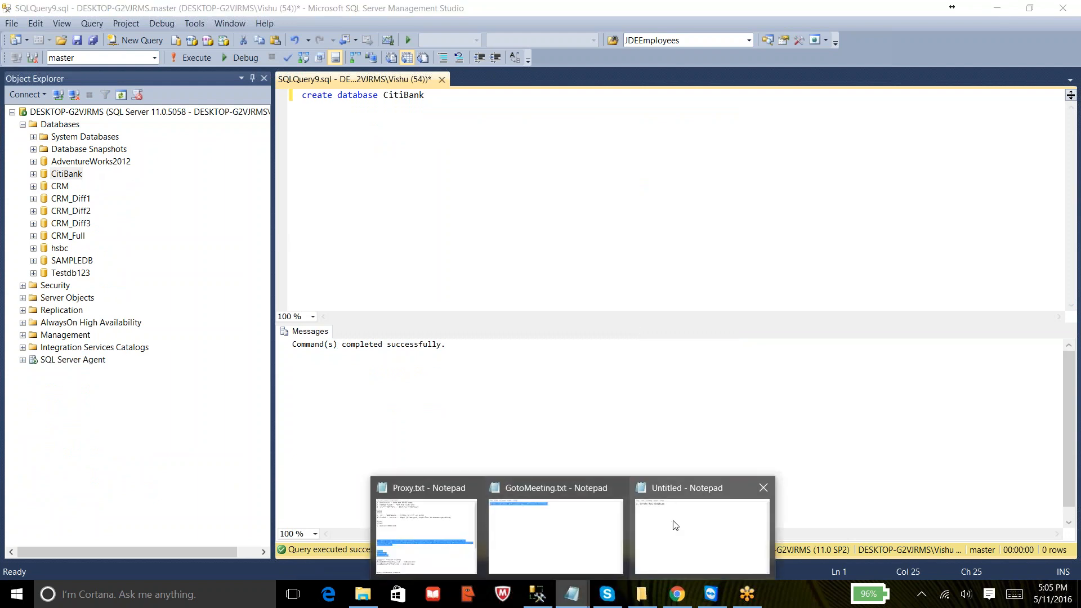
{"action": "left_click", "coordinate": [673, 554]}
{"action": "key", "text": "Return"}
{"action": "type", "text": "2. "}
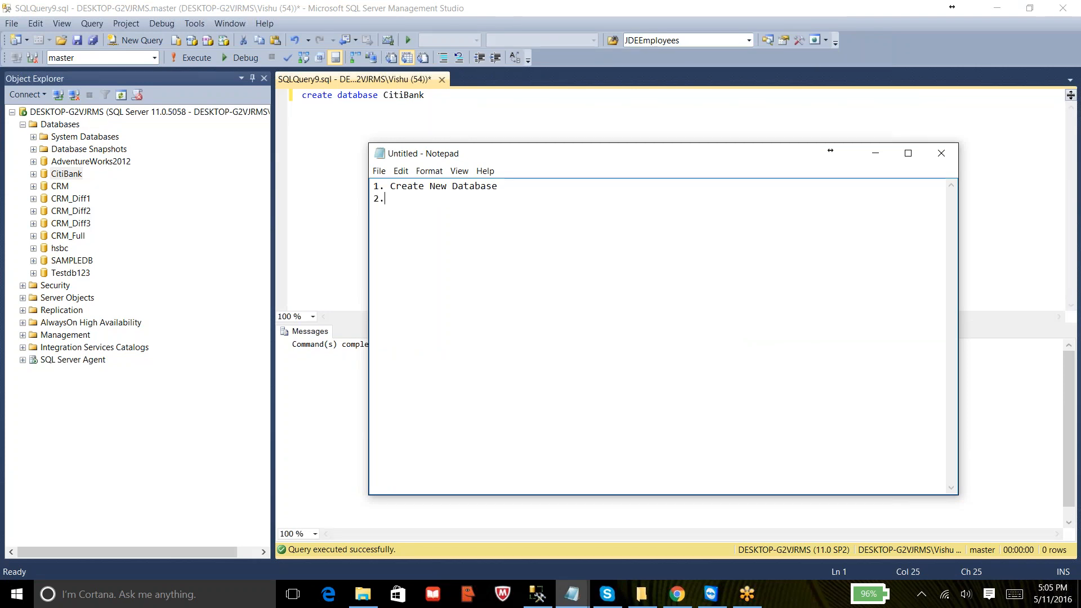
{"action": "type", "text": "Take Full Backup"}
{"action": "left_click", "coordinate": [341, 123]}
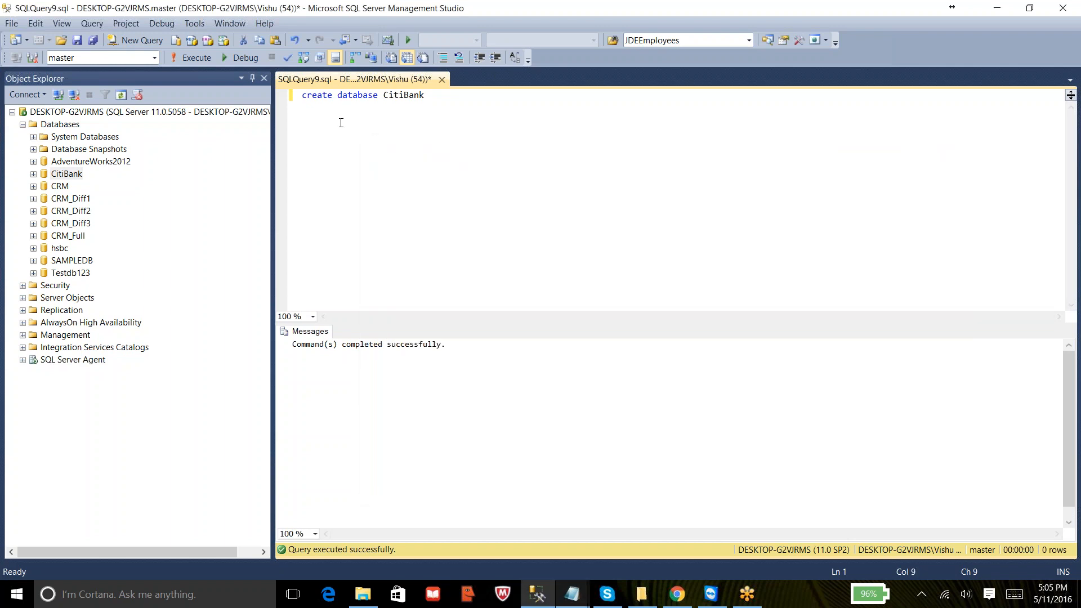
{"action": "right_click", "coordinate": [69, 176]}
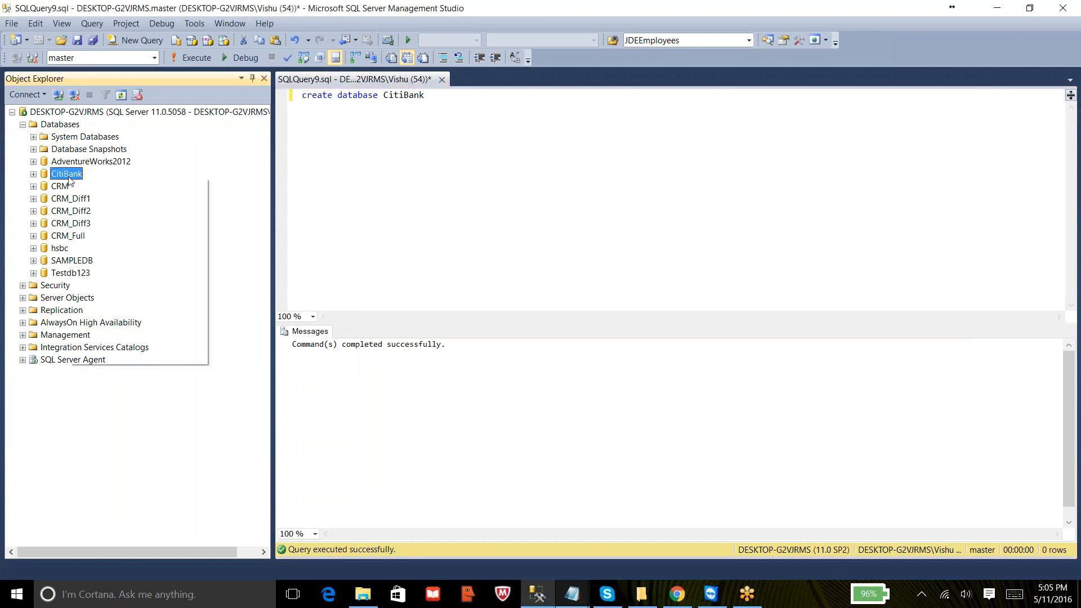
{"action": "mouse_move", "coordinate": [122, 226]}
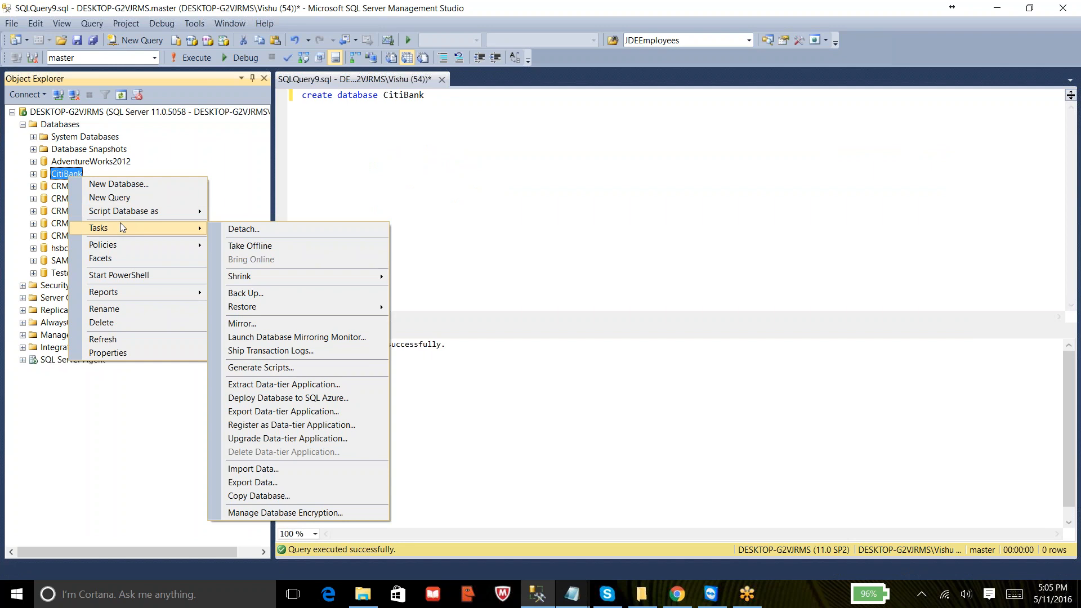
{"action": "left_click", "coordinate": [425, 95]}
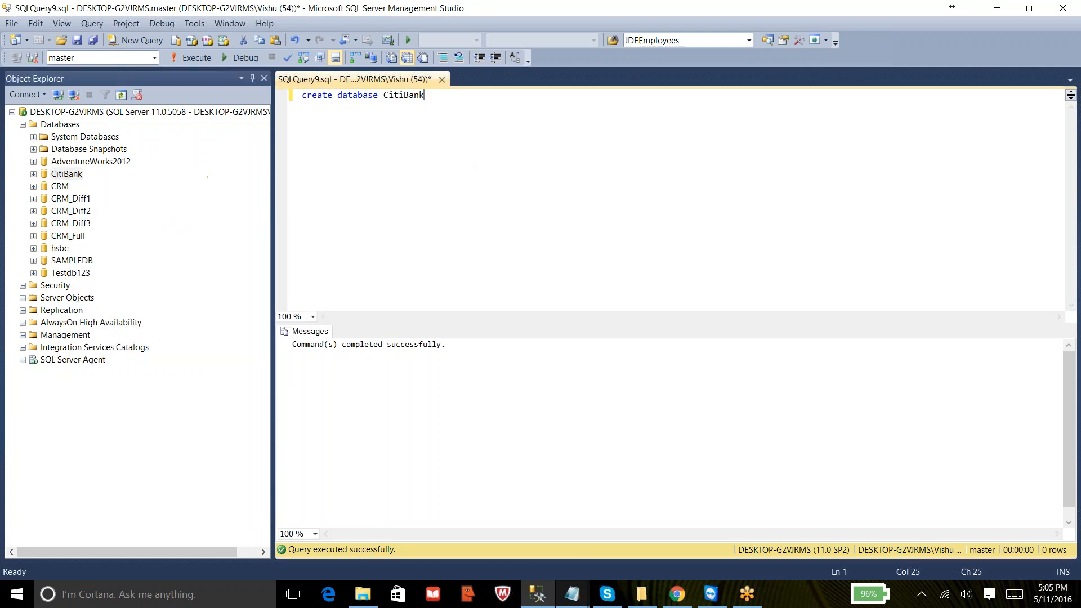
- Start a new statement 'BACKUP DATABASE Citibank To Disk = ''' below the create database line
{"action": "key", "text": "Return"}
{"action": "key", "text": "Return"}
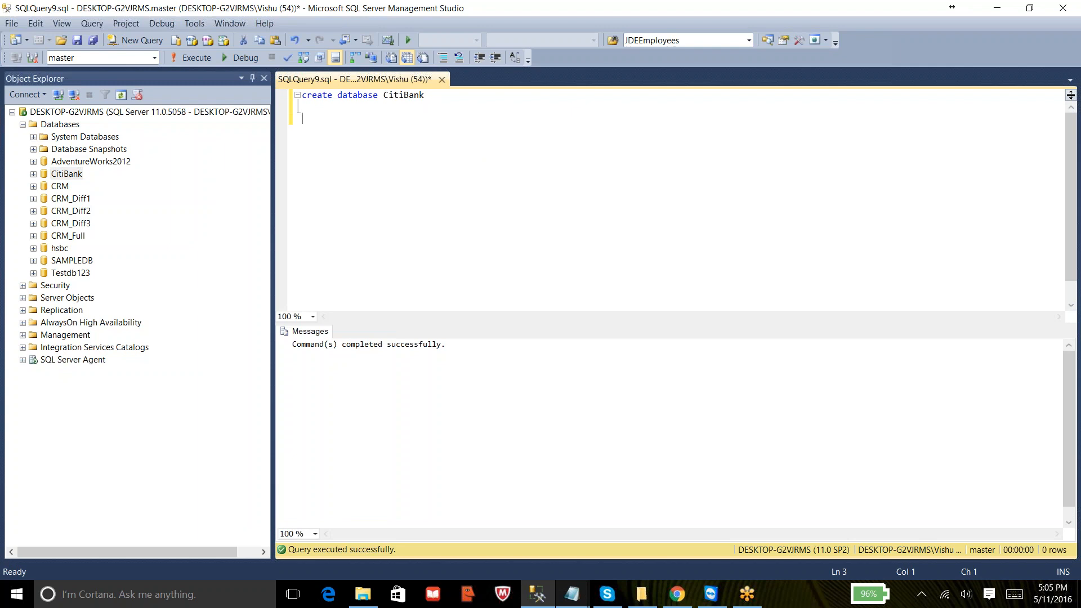
{"action": "key", "text": "Caps_Lock"}
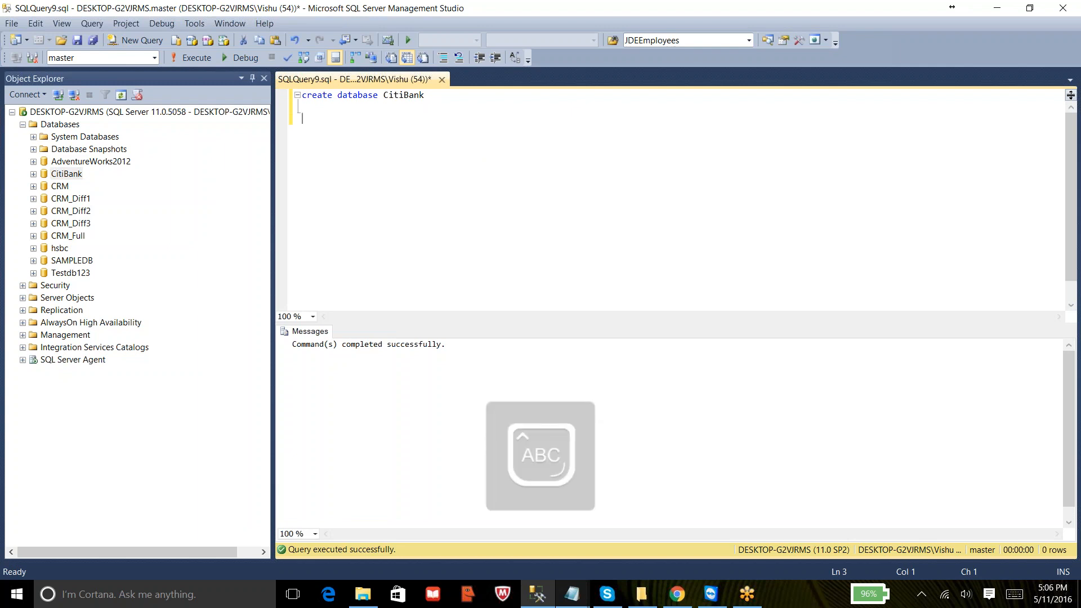
{"action": "type", "text": "BA"}
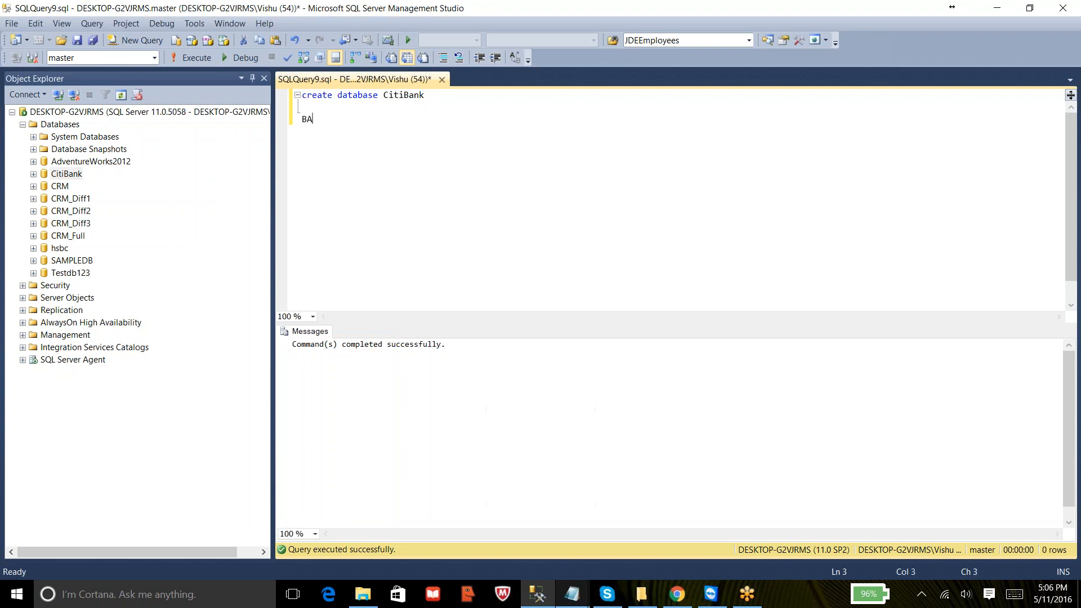
{"action": "type", "text": "CKUP DATABASE"}
{"action": "key", "text": "Caps_Lock"}
{"action": "type", "text": "Citi"}
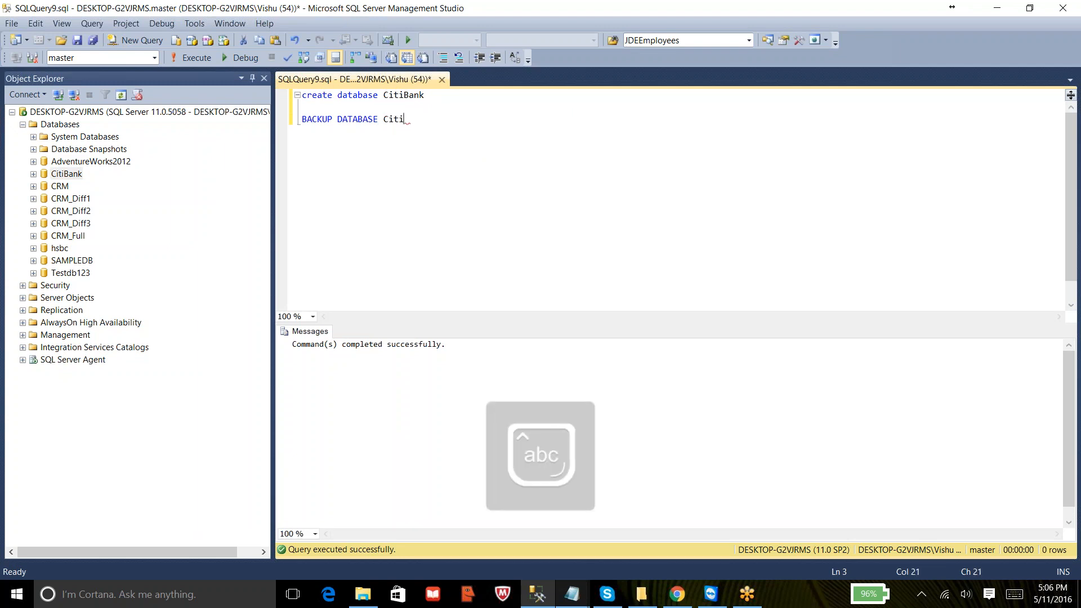
{"action": "type", "text": "bank "}
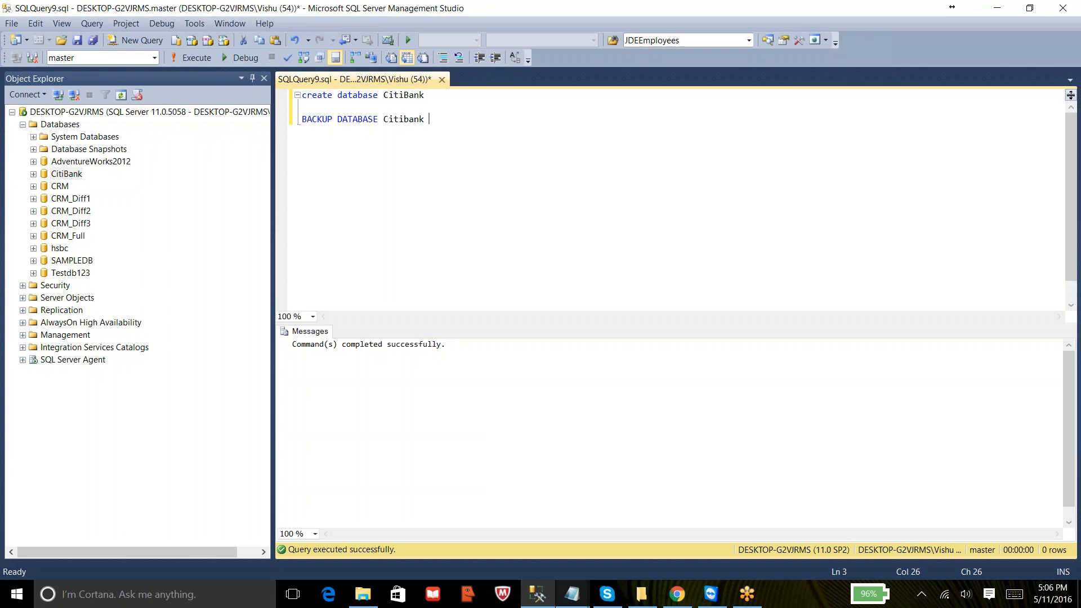
{"action": "type", "text": "To Disk = ''"}
{"action": "key", "text": "Left"}
- Open the D:\Backups folder in File Explorer and permanently delete all existing backup files there
{"action": "mouse_move", "coordinate": [363, 594]}
{"action": "left_click", "coordinate": [366, 538]}
{"action": "left_click", "coordinate": [456, 280]}
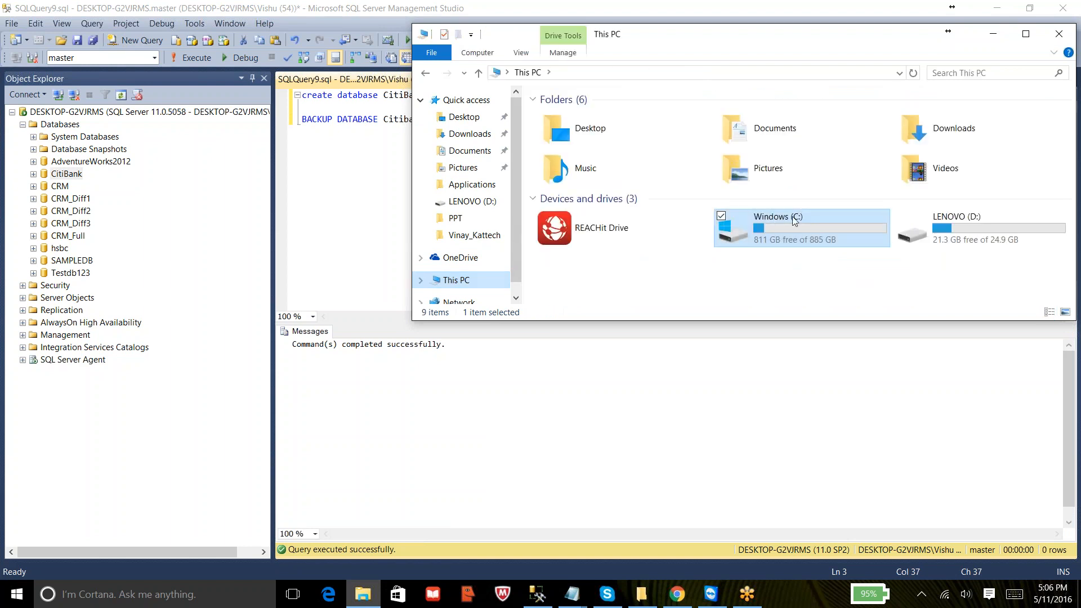
{"action": "left_click_drag", "start_coordinate": [686, 59], "coordinate": [334, 107]}
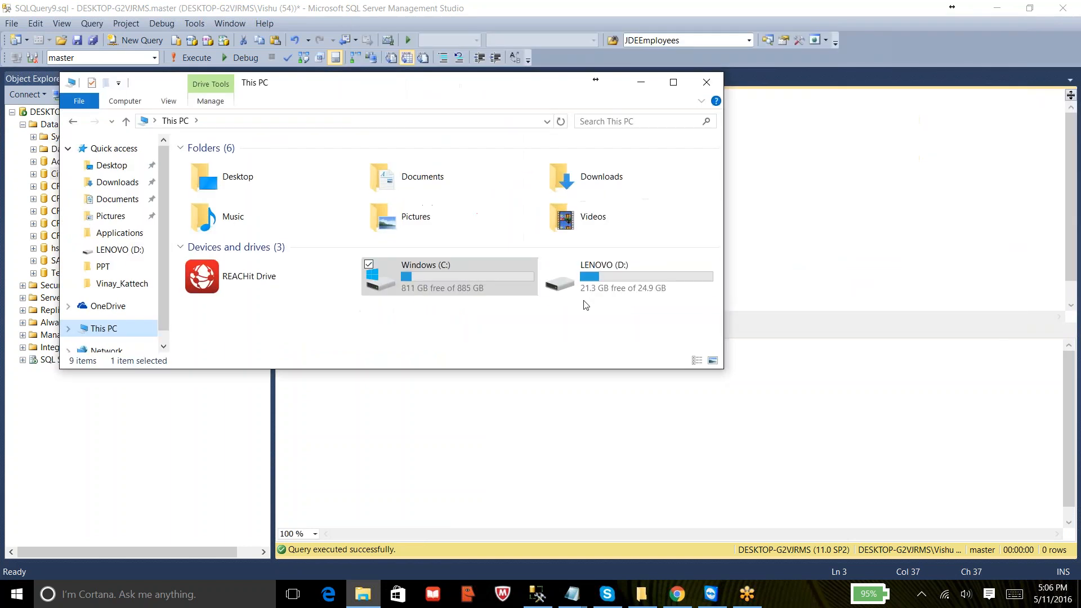
{"action": "double_click", "coordinate": [610, 278]}
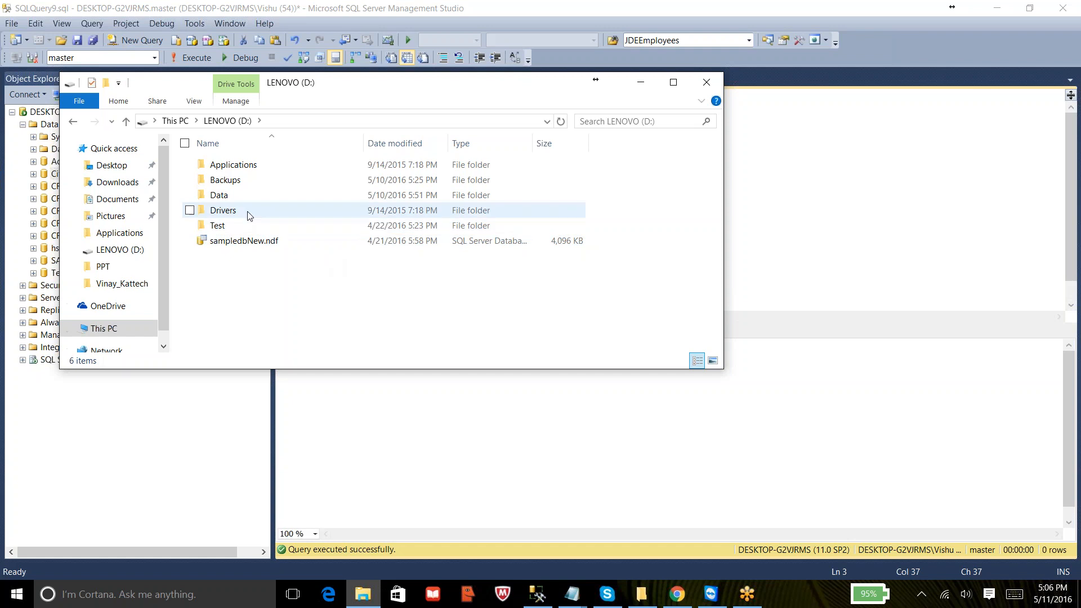
{"action": "double_click", "coordinate": [233, 180]}
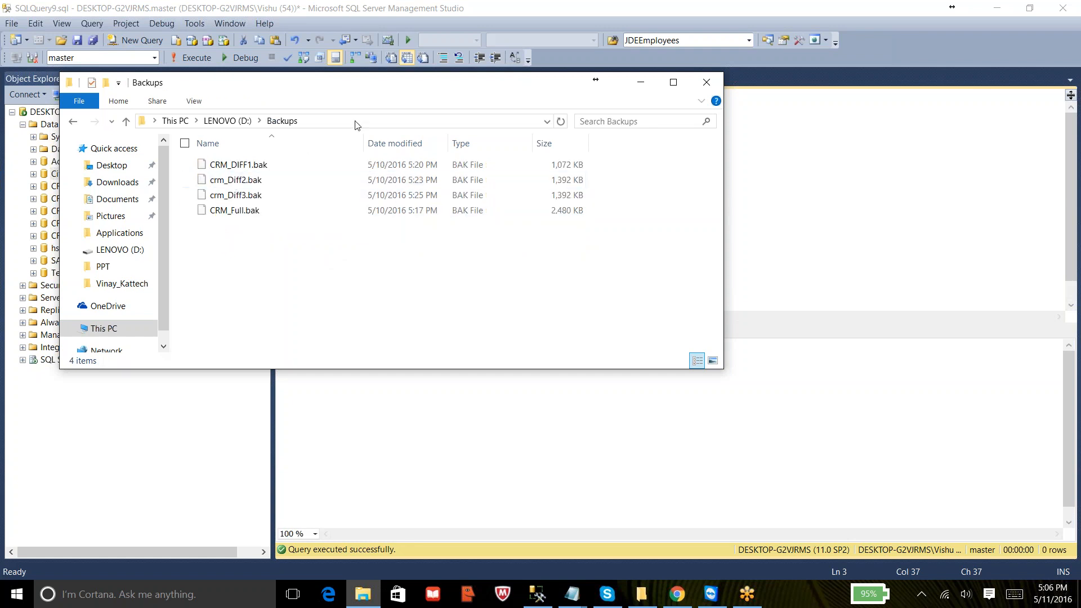
{"action": "left_click_drag", "start_coordinate": [256, 233], "coordinate": [250, 160]}
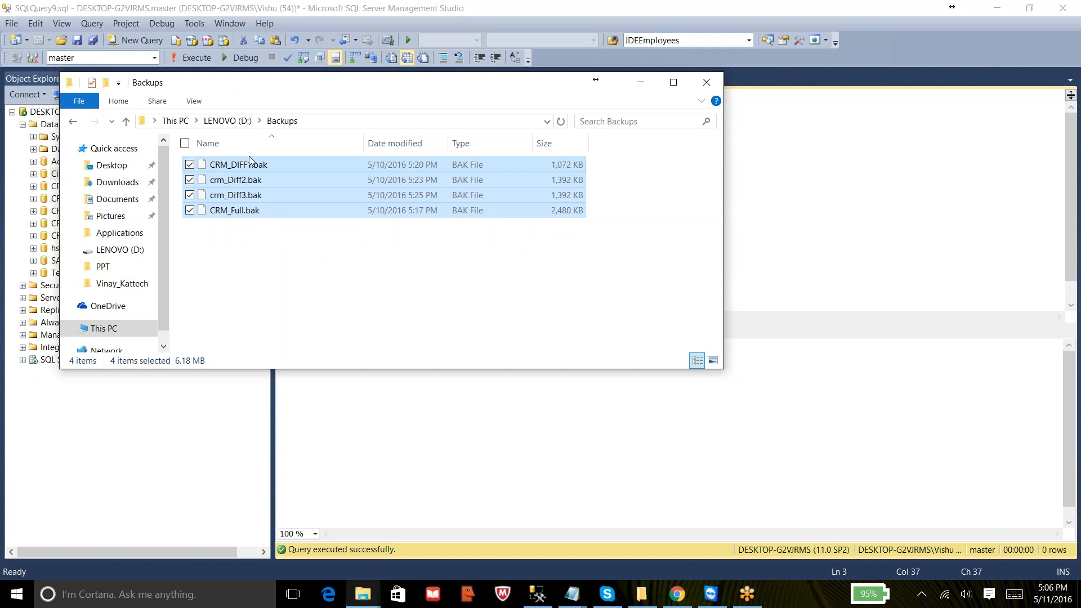
{"action": "key", "text": "shift+Delete"}
{"action": "key", "text": "Return"}
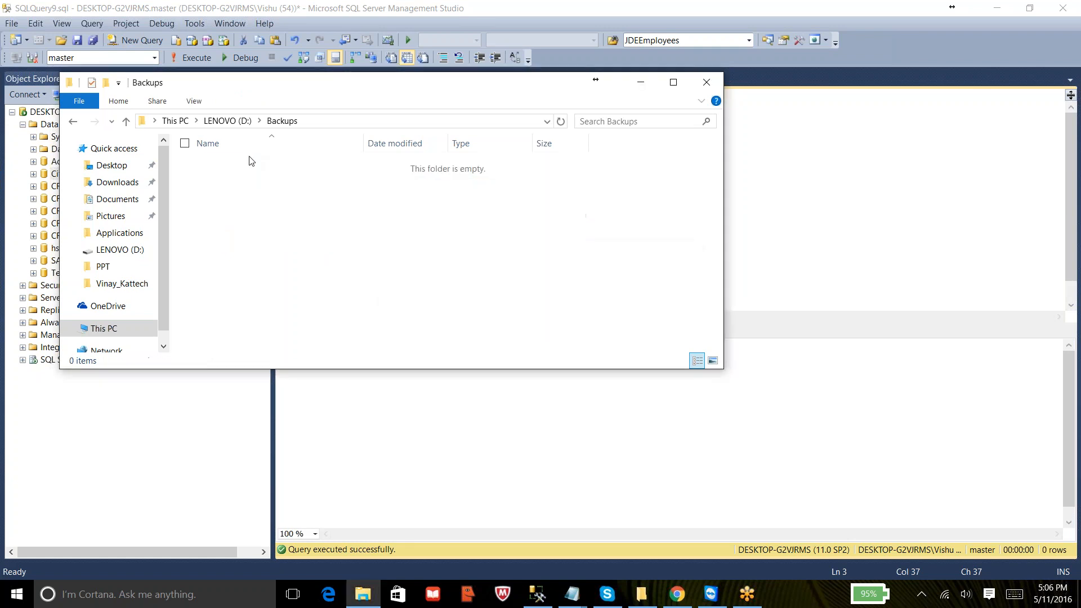
- Begin the disk path with the D: drive and look up the Backups folder's address in File Explorer
{"action": "left_click", "coordinate": [761, 187]}
{"action": "key", "text": "Left"}
{"action": "type", "text": "D:"}
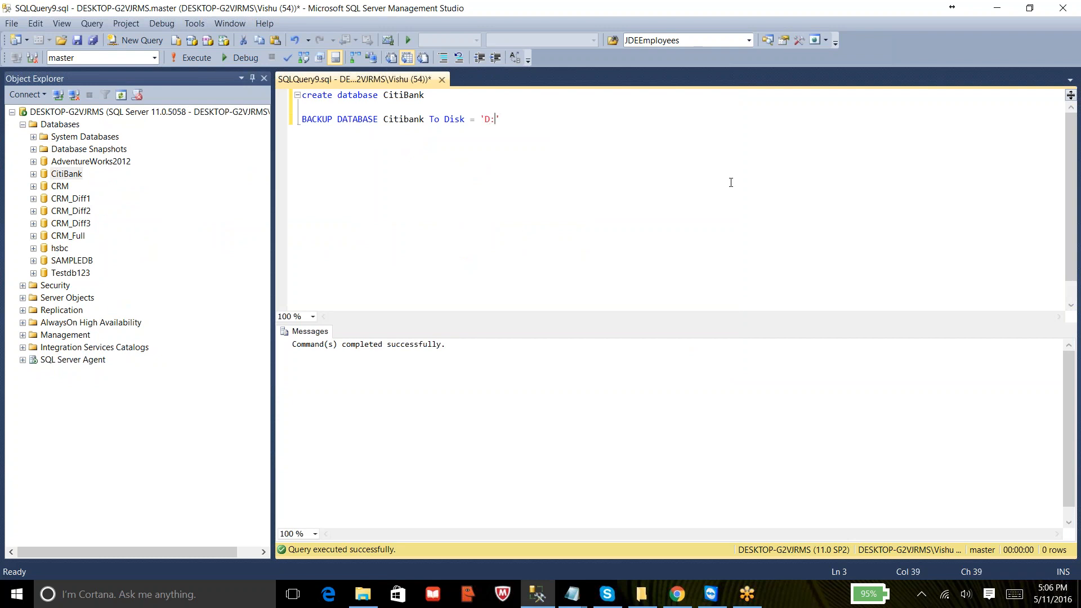
{"action": "type", "text": "\\"}
{"action": "key", "text": "BackSpace"}
{"action": "type", "text": "/"}
{"action": "key", "text": "alt+Tab"}
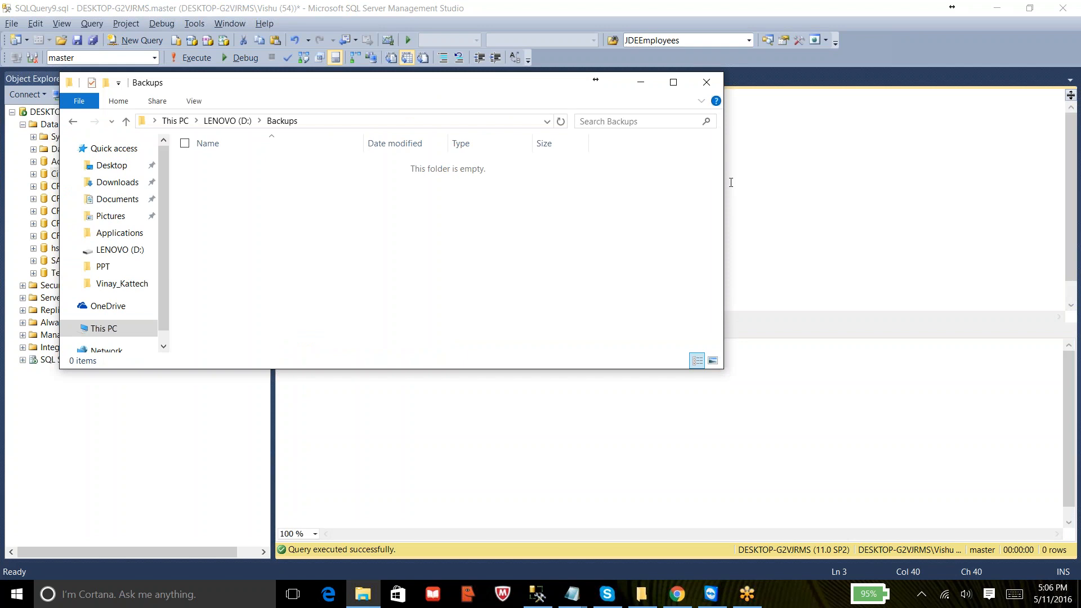
{"action": "left_click", "coordinate": [481, 118]}
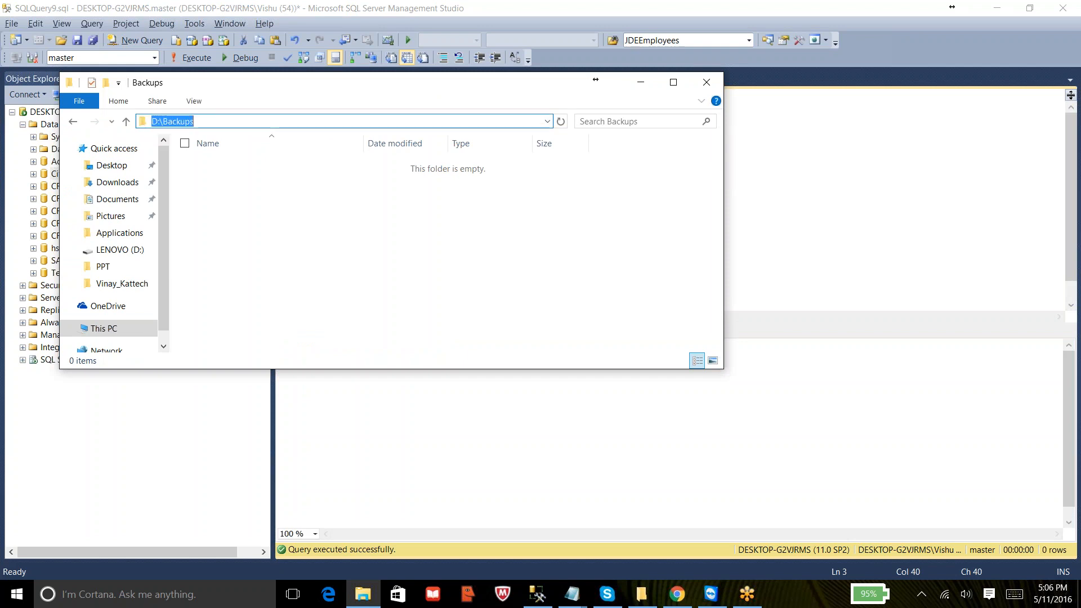
{"action": "left_click", "coordinate": [841, 147]}
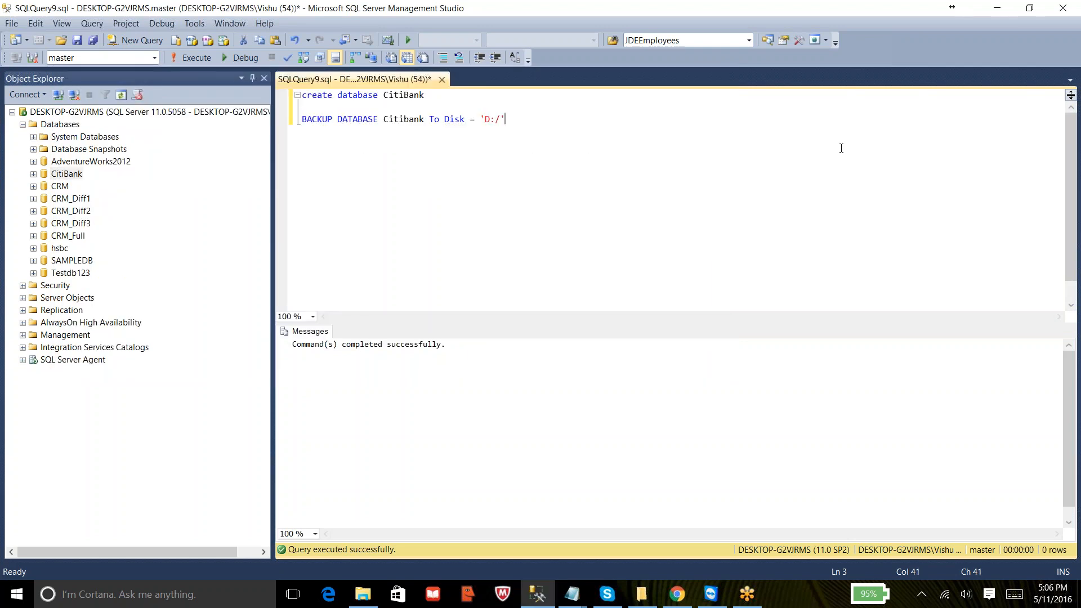
- Complete the backup disk path as 'D:\Backups\Citibank_Full.bak'
{"action": "key", "text": "BackSpace"}
{"action": "key", "text": "BackSpace"}
{"action": "type", "text": "\\Backups\\Citibank."}
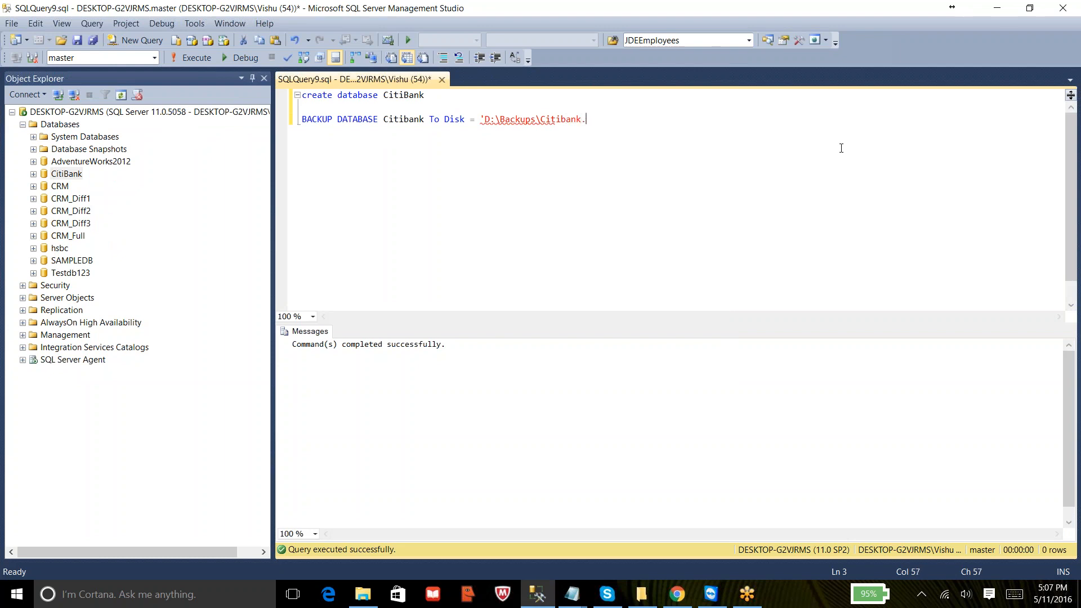
{"action": "key", "text": "BackSpace"}
{"action": "type", "text": "_Full.bak' WI"}
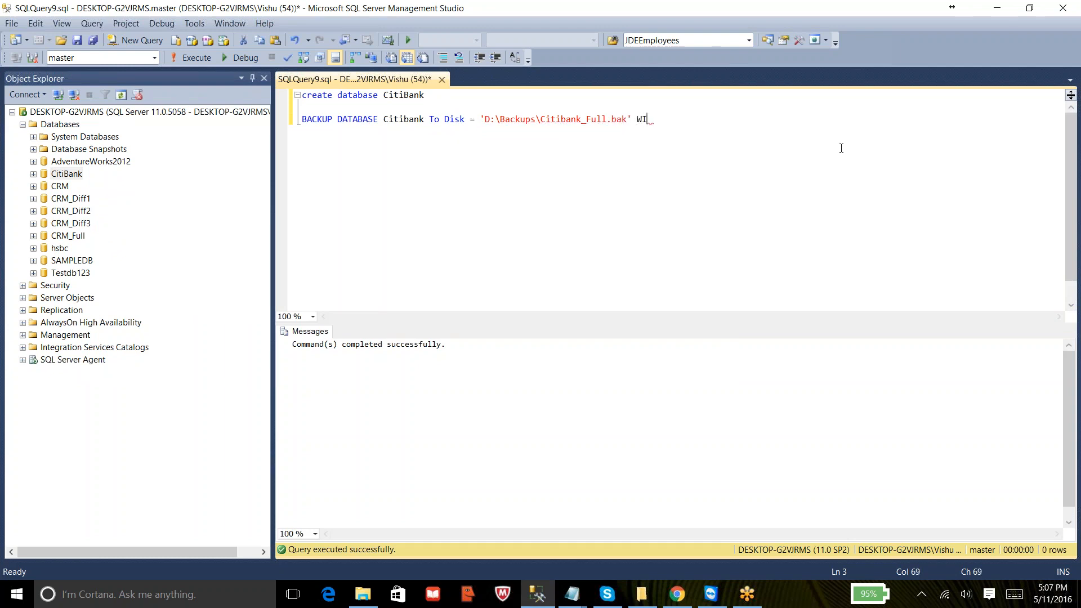
{"action": "type", "text": "TH COMPREESSIO"}
- Append WITH COMPRESSION to the backup statement, then select and execute it
{"action": "key", "text": "BackSpace"}
{"action": "key", "text": "BackSpace"}
{"action": "key", "text": "BackSpace"}
{"action": "key", "text": "BackSpace"}
{"action": "key", "text": "BackSpace"}
{"action": "key", "text": "BackSpace"}
{"action": "key", "text": "BackSpace"}
{"action": "key", "text": "BackSpace"}
{"action": "key", "text": "BackSpace"}
{"action": "key", "text": "BackSpace"}
{"action": "key", "text": "BackSpace"}
{"action": "type", "text": "COMPRESSION"}
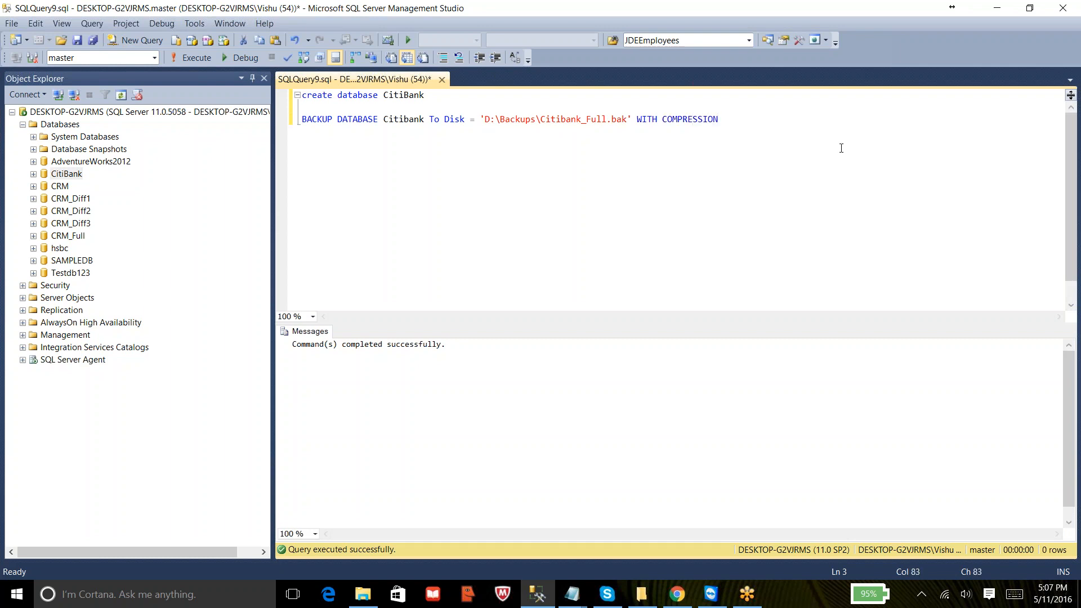
{"action": "key", "text": "shift+Home"}
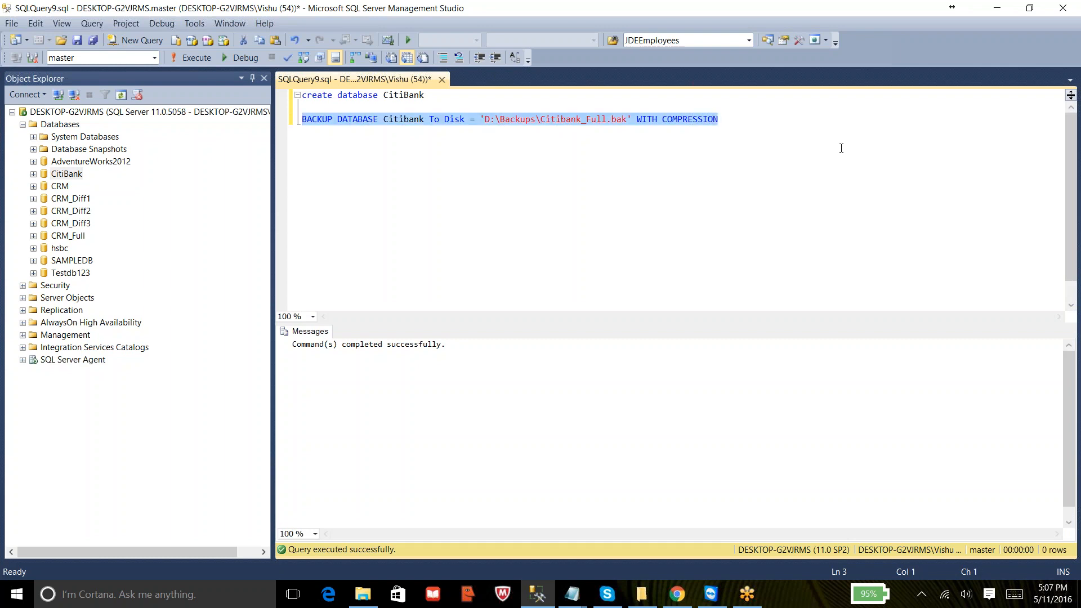
{"action": "left_click", "coordinate": [177, 55]}
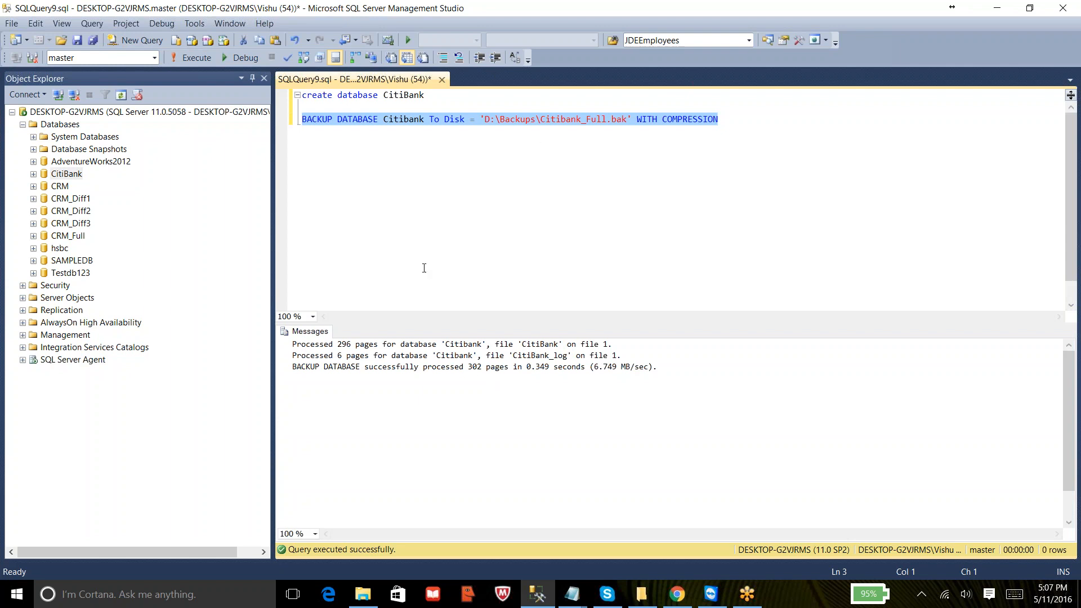
- Review the backup result messages, zooming in on the results pane
{"action": "mouse_move", "coordinate": [297, 344]}
{"action": "left_mouse_down"}
{"action": "mouse_move", "coordinate": [611, 345]}
{"action": "mouse_move", "coordinate": [292, 345]}
{"action": "left_mouse_up"}
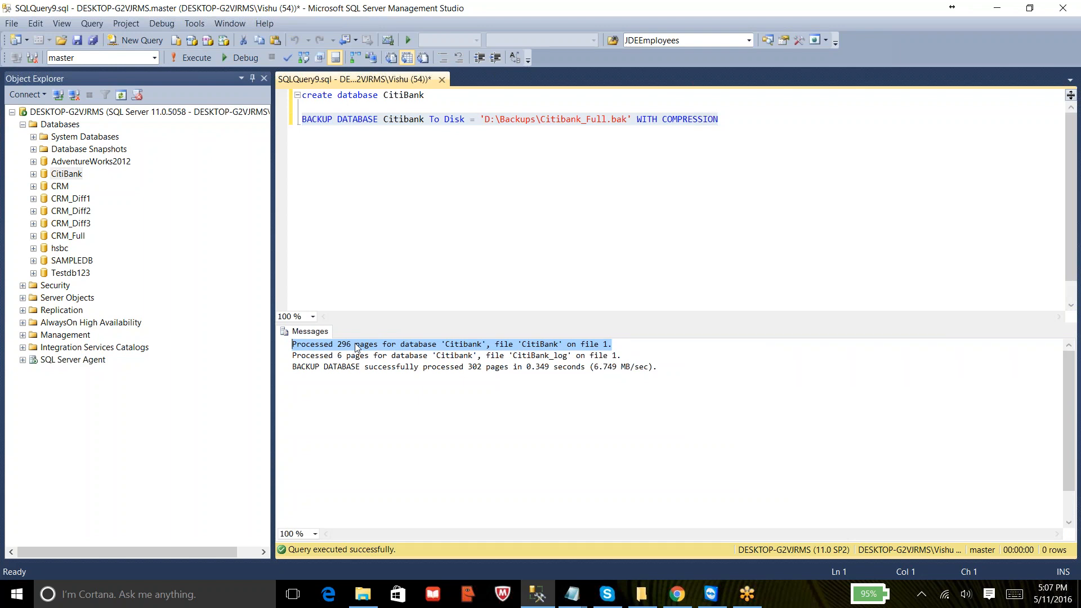
{"action": "left_click_drag", "start_coordinate": [621, 355], "coordinate": [577, 357]}
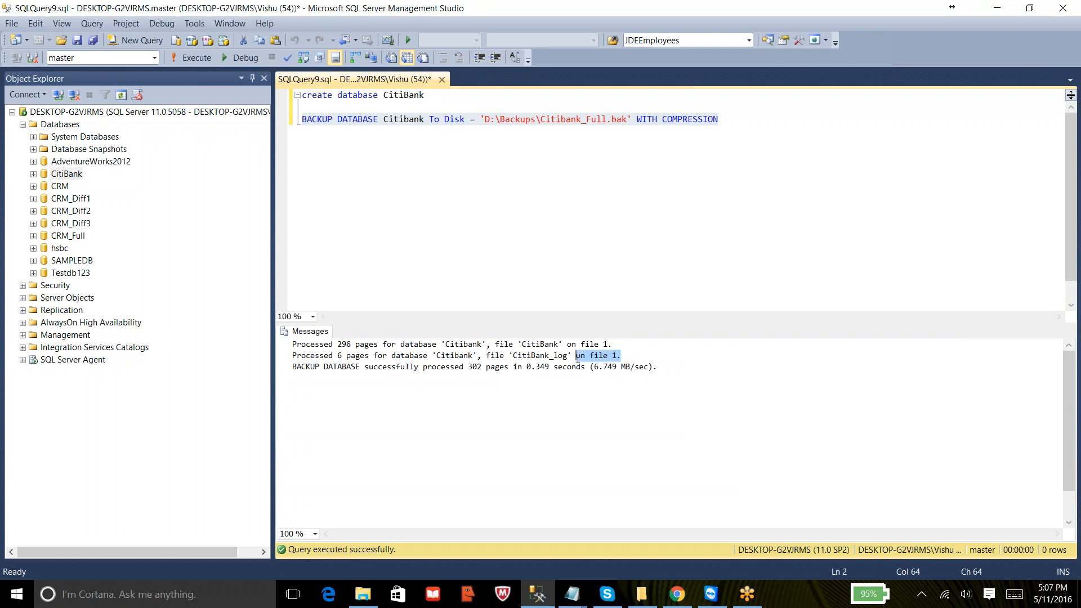
{"action": "left_click", "coordinate": [577, 357]}
{"action": "left_click_drag", "start_coordinate": [333, 355], "coordinate": [497, 355]}
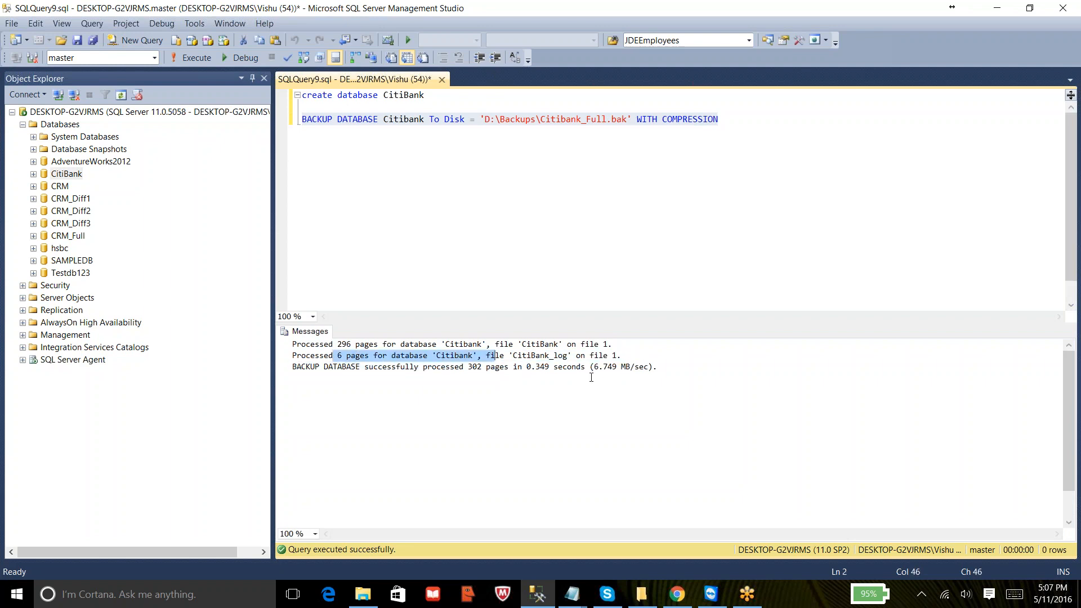
{"action": "scroll", "coordinate": [647, 383], "scroll_direction": "up", "scroll_amount": 2}
{"action": "left_click", "coordinate": [647, 384]}
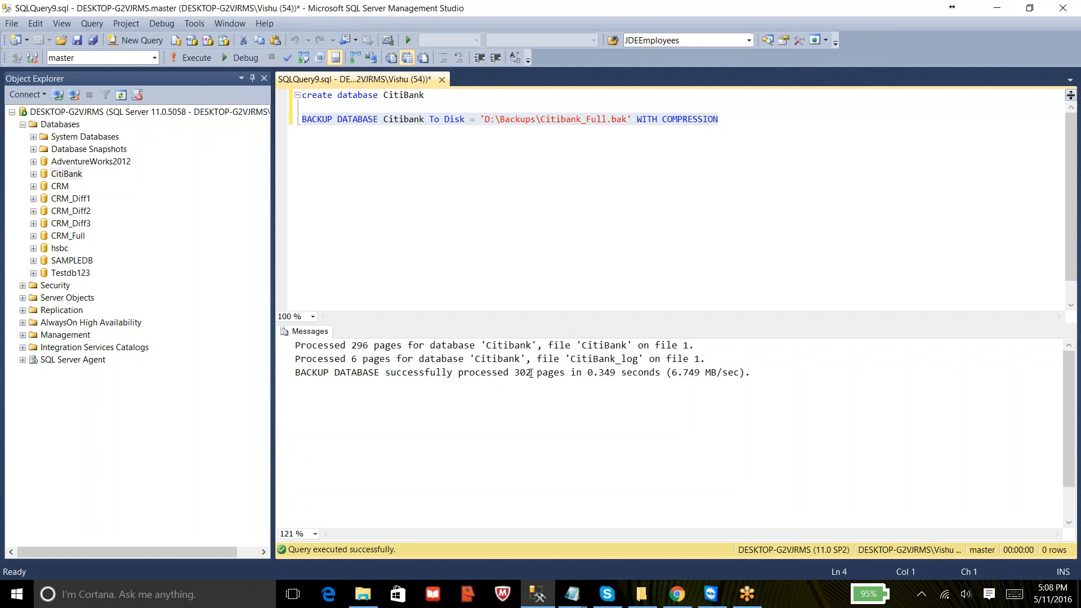
{"action": "left_click_drag", "start_coordinate": [515, 372], "coordinate": [535, 373]}
{"action": "left_click_drag", "start_coordinate": [588, 373], "coordinate": [703, 376]}
- Check the new backup file in the D:\Backups folder
{"action": "left_click", "coordinate": [602, 119]}
{"action": "left_click", "coordinate": [362, 600]}
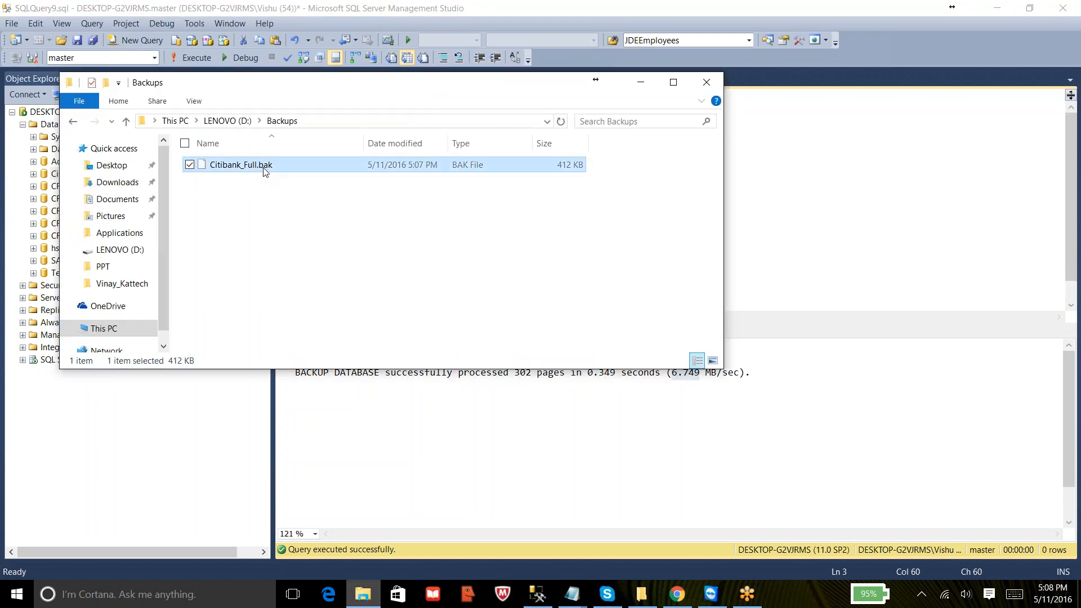
{"action": "left_click", "coordinate": [823, 174]}
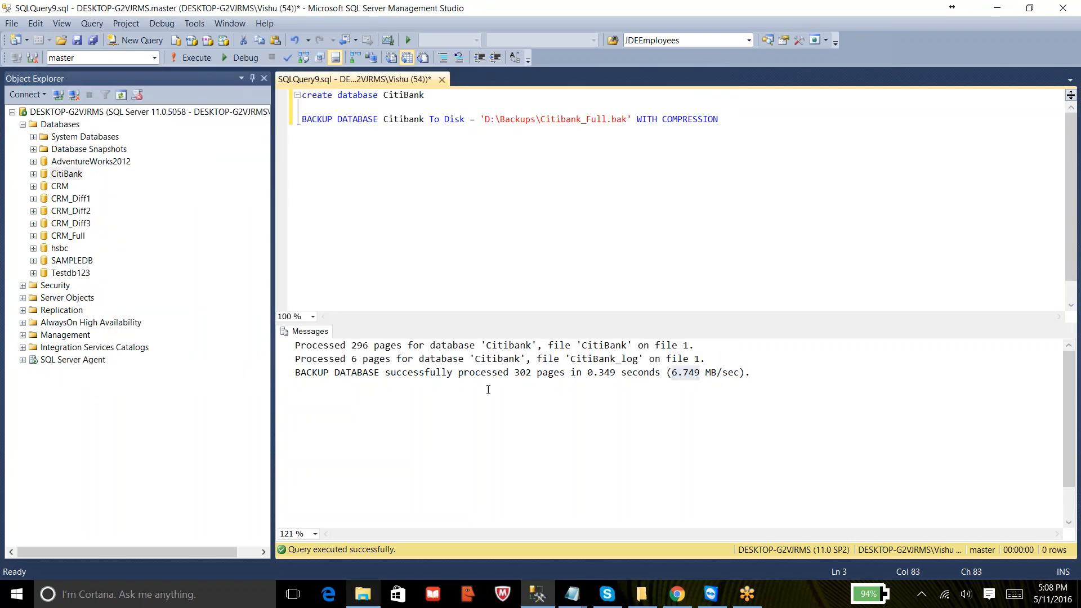
- Switch to Notepad and add the line '3. User created table Students'
{"action": "mouse_move", "coordinate": [572, 594]}
{"action": "left_click", "coordinate": [683, 489]}
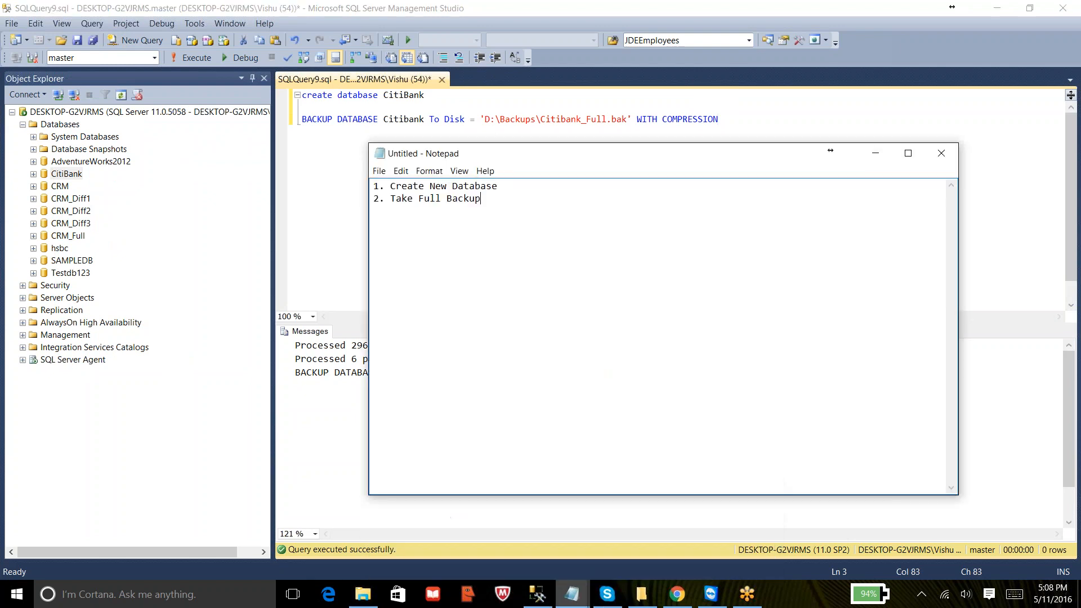
{"action": "type", "text": "3. User created tab"}
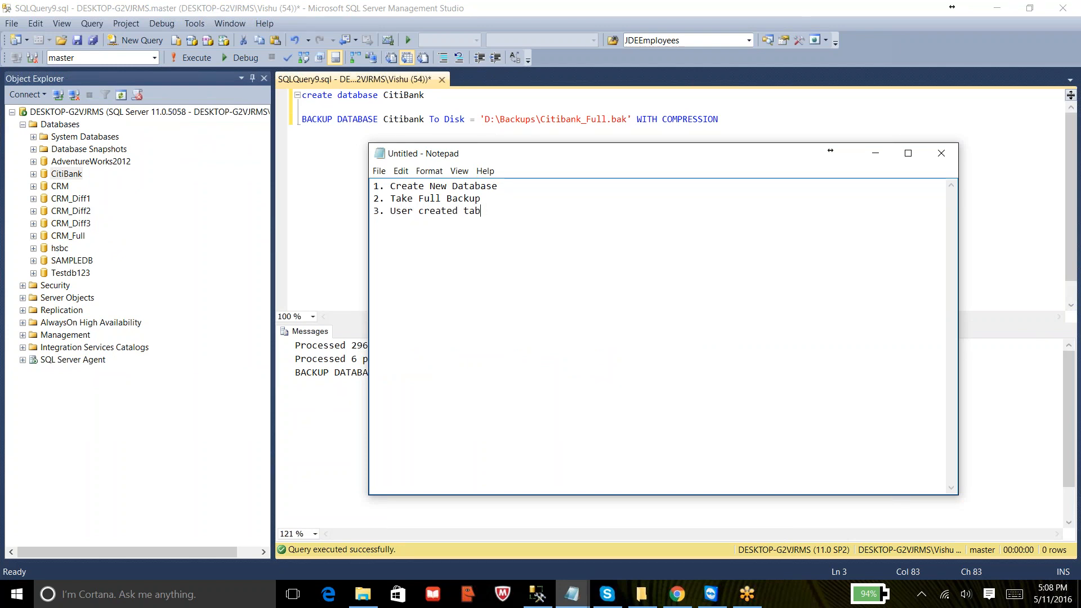
{"action": "type", "text": "le Students"}
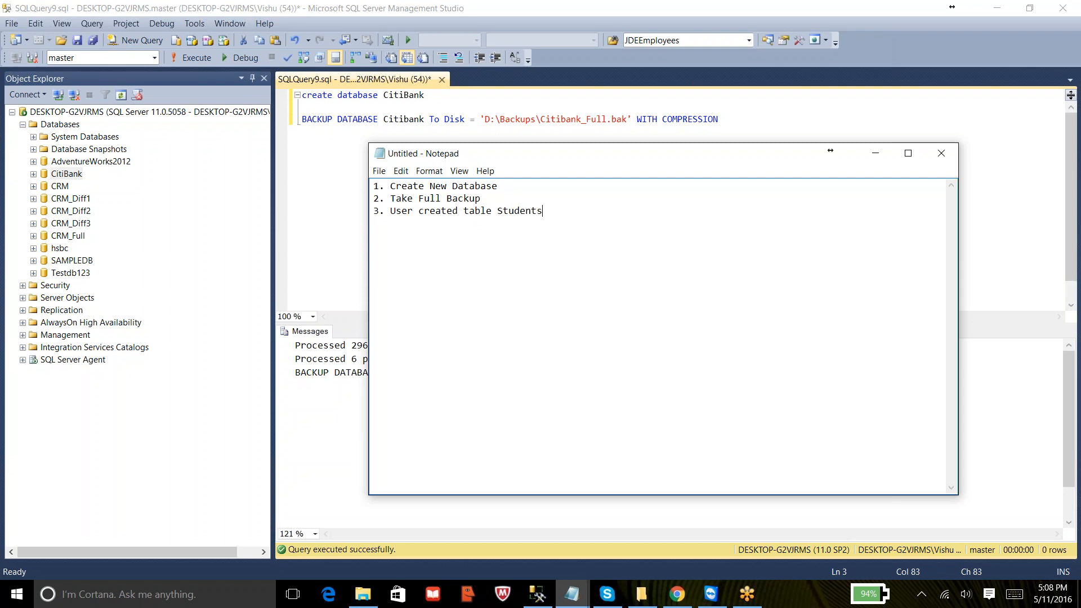
- Open a new query on the CitiBank database and enter 'create table Students'
{"action": "left_click", "coordinate": [328, 182]}
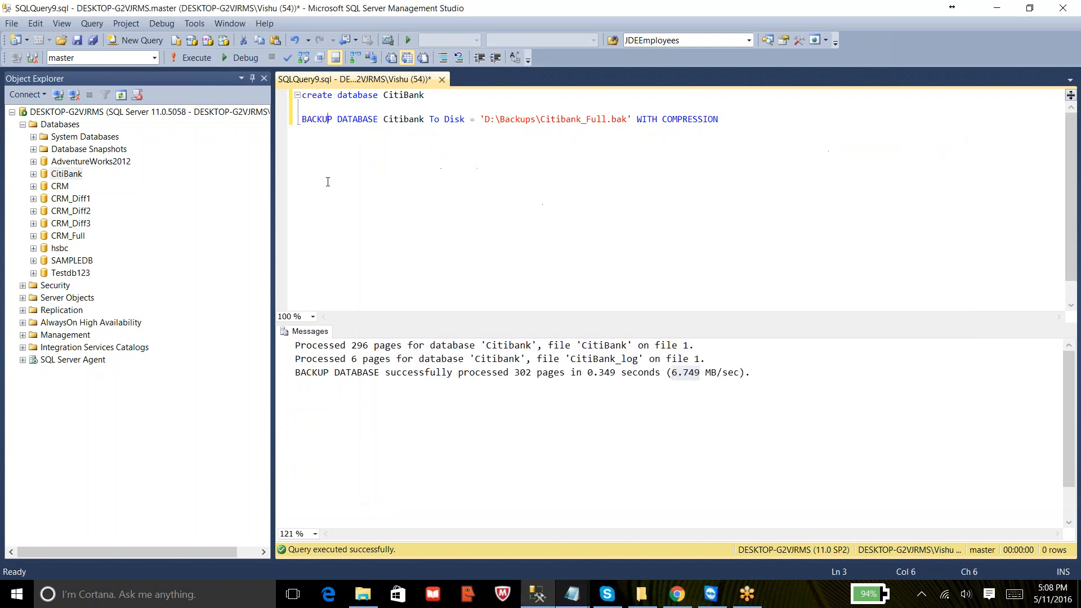
{"action": "right_click", "coordinate": [62, 176]}
{"action": "left_click", "coordinate": [86, 197]}
{"action": "type", "text": "create table Students"}
{"action": "key", "text": "Return"}
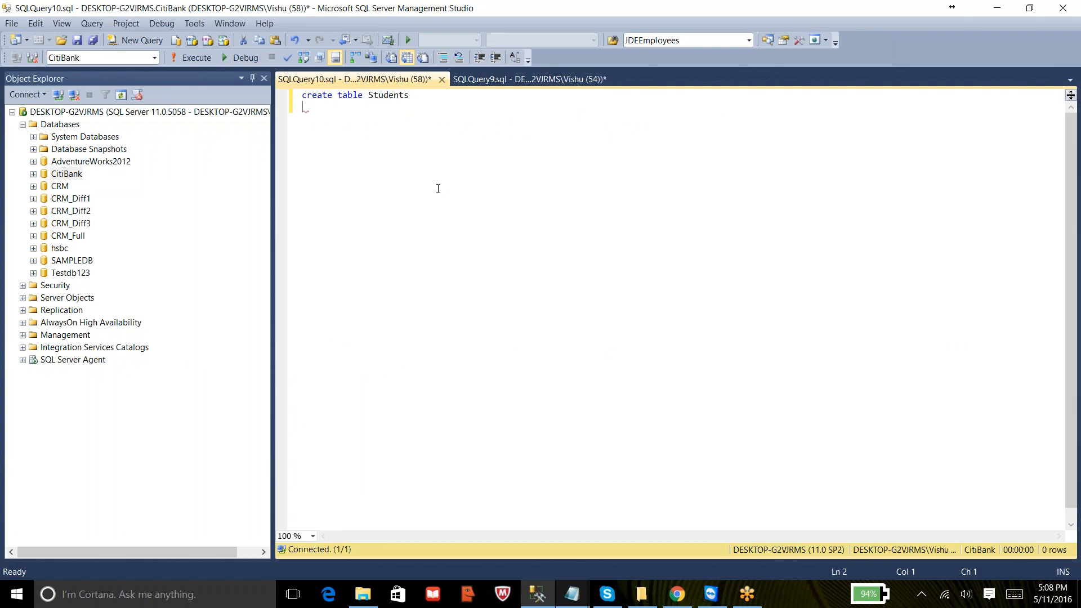
- Complete the Students table definition with columns id int and name varchar(100), and execute it
{"action": "type", "text": "("}
{"action": "key", "text": "Return"}
{"action": "key", "text": "Return"}
{"action": "type", "text": ")"}
{"action": "key", "text": "Up"}
{"action": "type", "text": "id"}
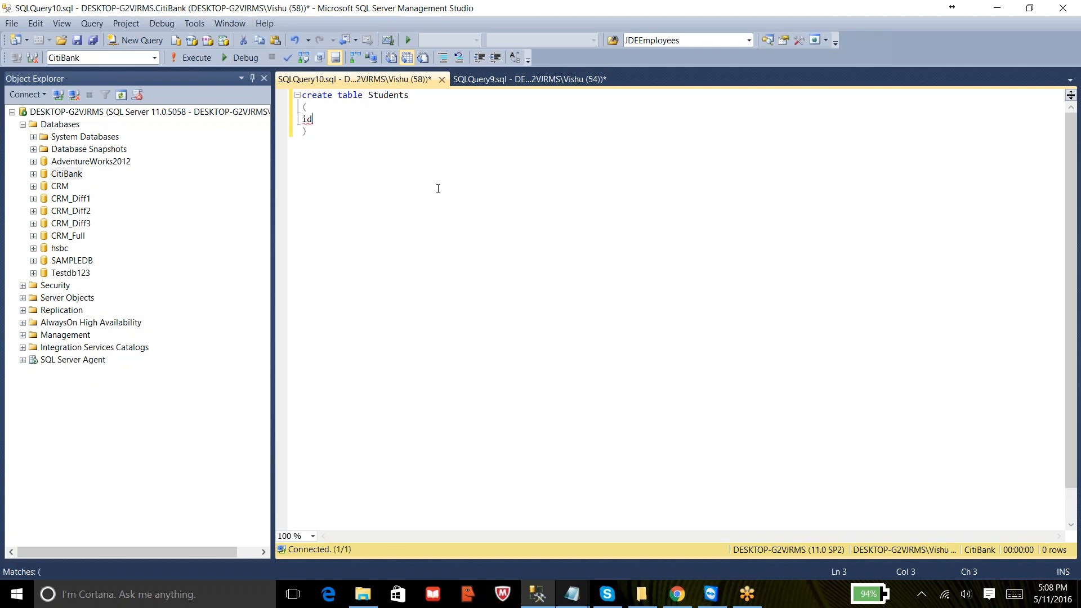
{"action": "type", "text": " int,"}
{"action": "key", "text": "Return"}
{"action": "type", "text": "name varchar"}
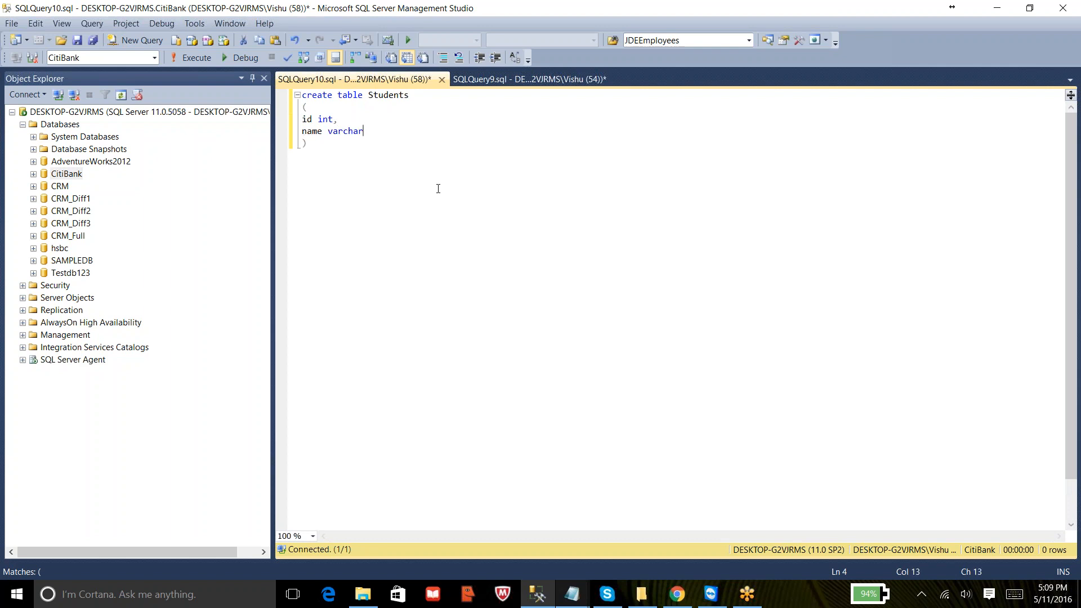
{"action": "type", "text": "(100)"}
{"action": "left_click", "coordinate": [190, 60]}
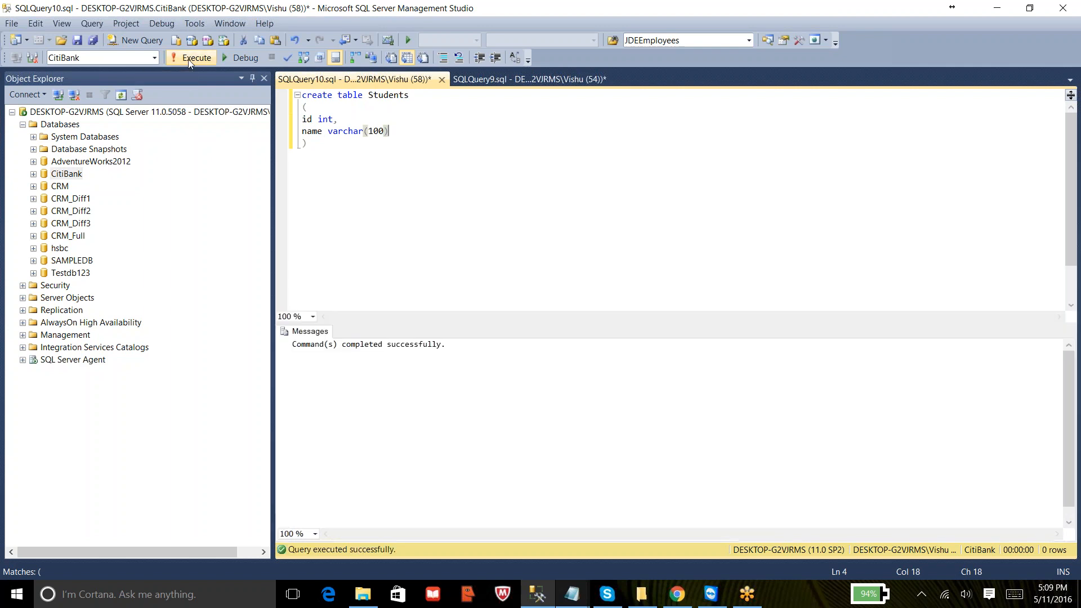
- Switch to Notepad and add the line '4. LOG BACKUP1'
{"action": "left_click", "coordinate": [307, 143]}
{"action": "mouse_move", "coordinate": [572, 594]}
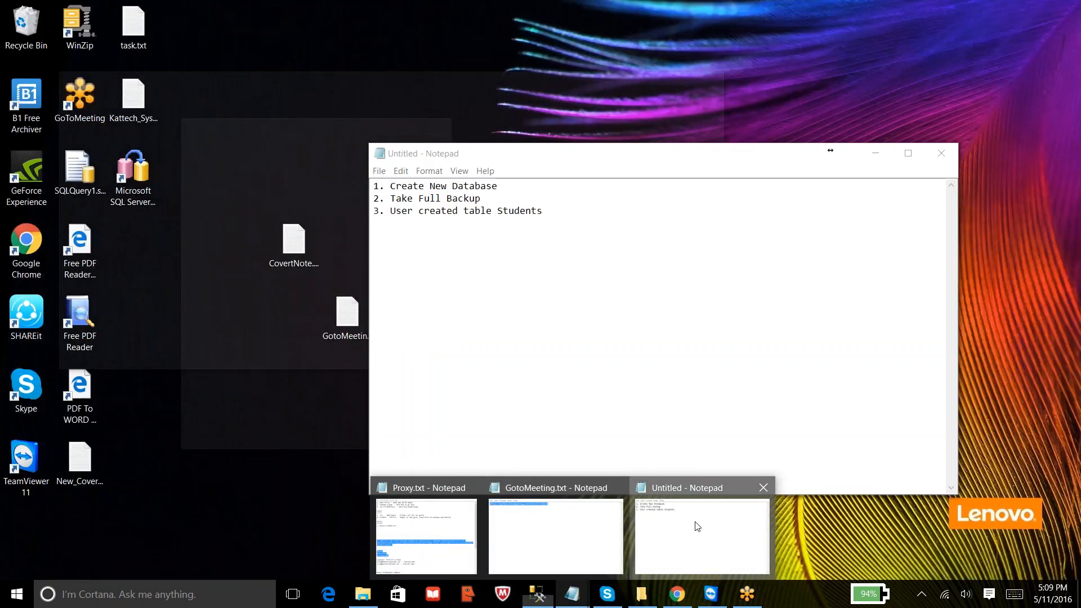
{"action": "left_click", "coordinate": [697, 526]}
{"action": "type", "text": "4."}
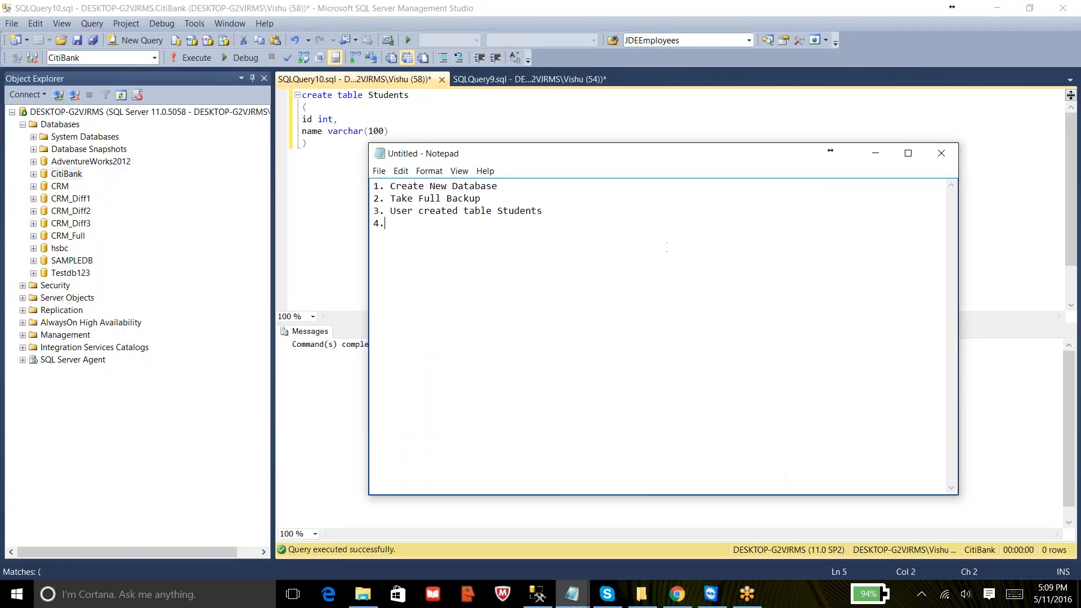
{"action": "type", "text": " LOG BACKUP1"}
{"action": "key", "text": "alt+Tab"}
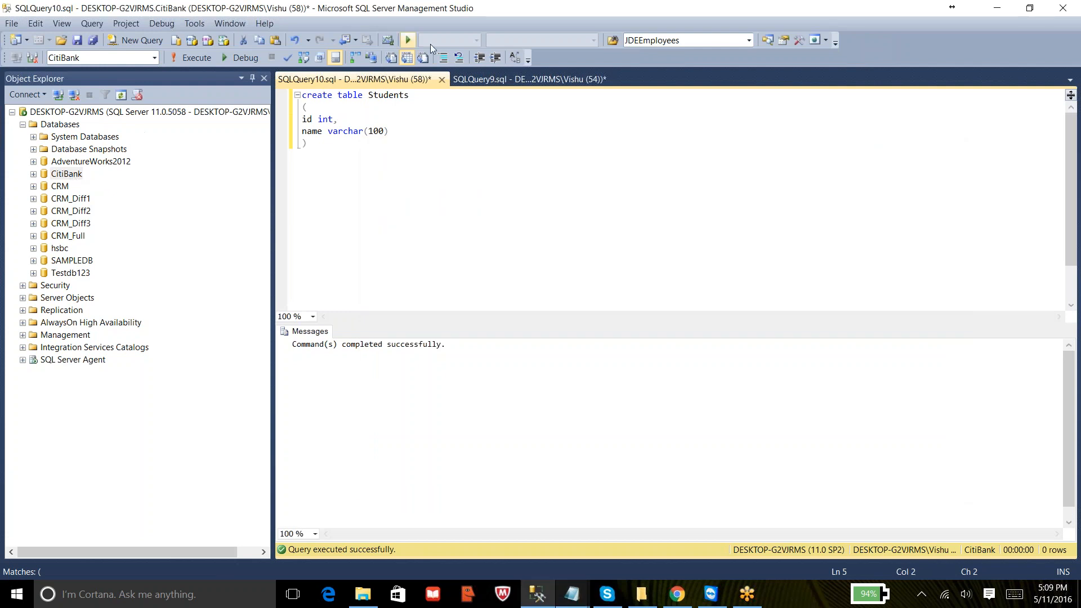
- In the other query, duplicate the full backup statement below it and change BACKUP DATABASE to BACKUP LOG
{"action": "left_click", "coordinate": [490, 79]}
{"action": "left_click", "coordinate": [731, 125]}
{"action": "key", "text": "shift+Home"}
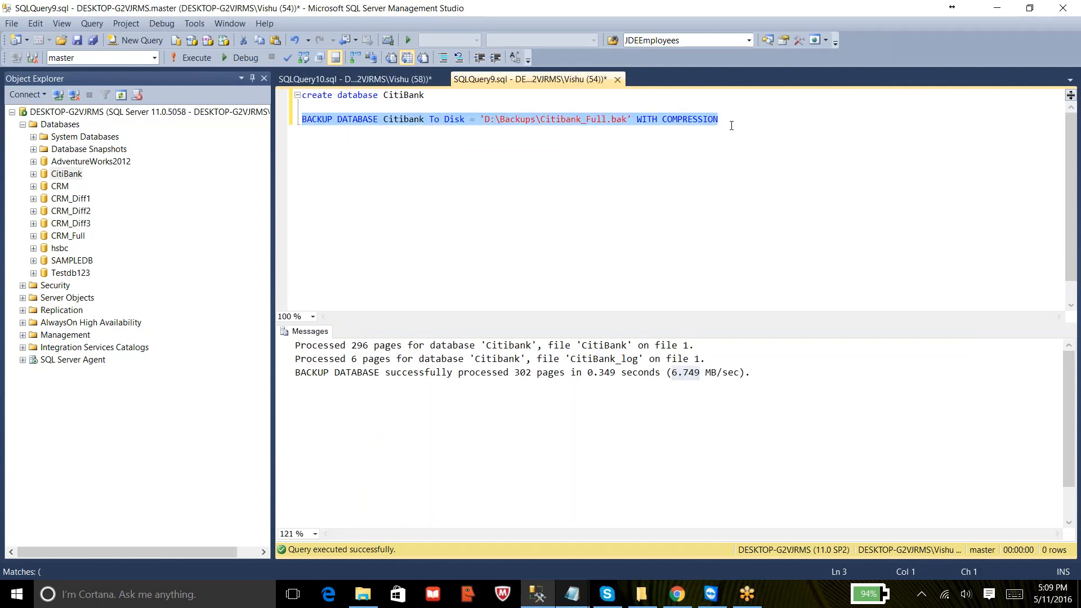
{"action": "key", "text": "ctrl+c"}
{"action": "key", "text": "End"}
{"action": "key", "text": "Return"}
{"action": "key", "text": "Return"}
{"action": "key", "text": "Return"}
{"action": "key", "text": "ctrl+v"}
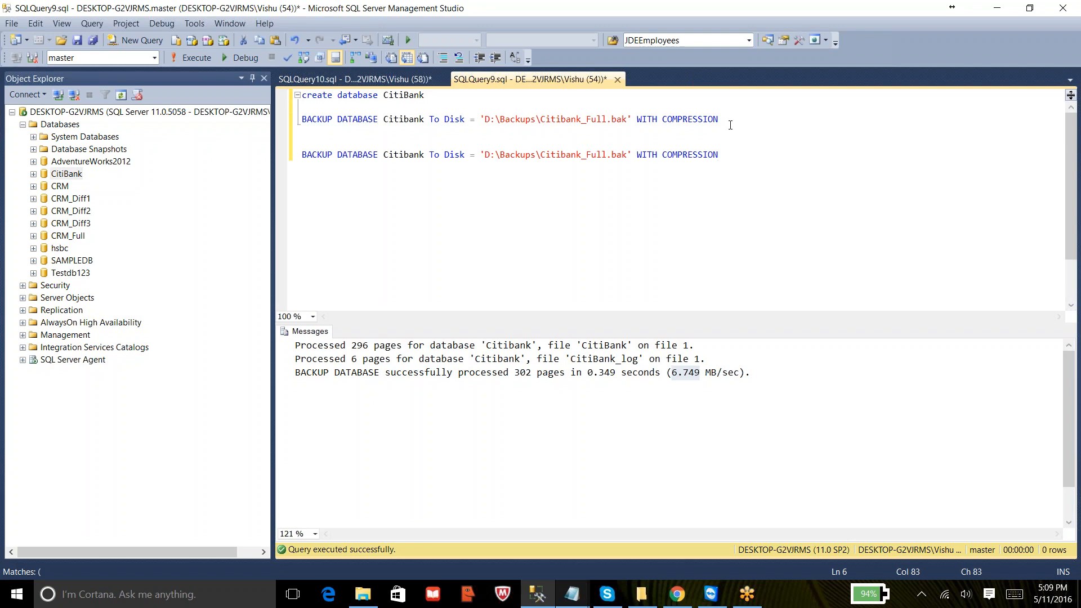
{"action": "double_click", "coordinate": [352, 156]}
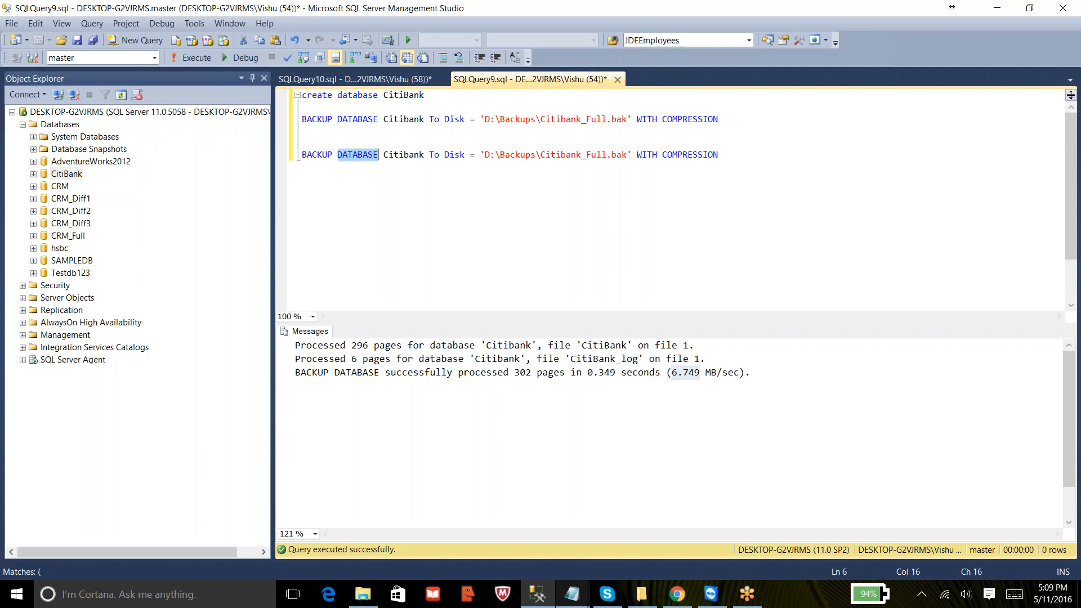
{"action": "type", "text": "LOG"}
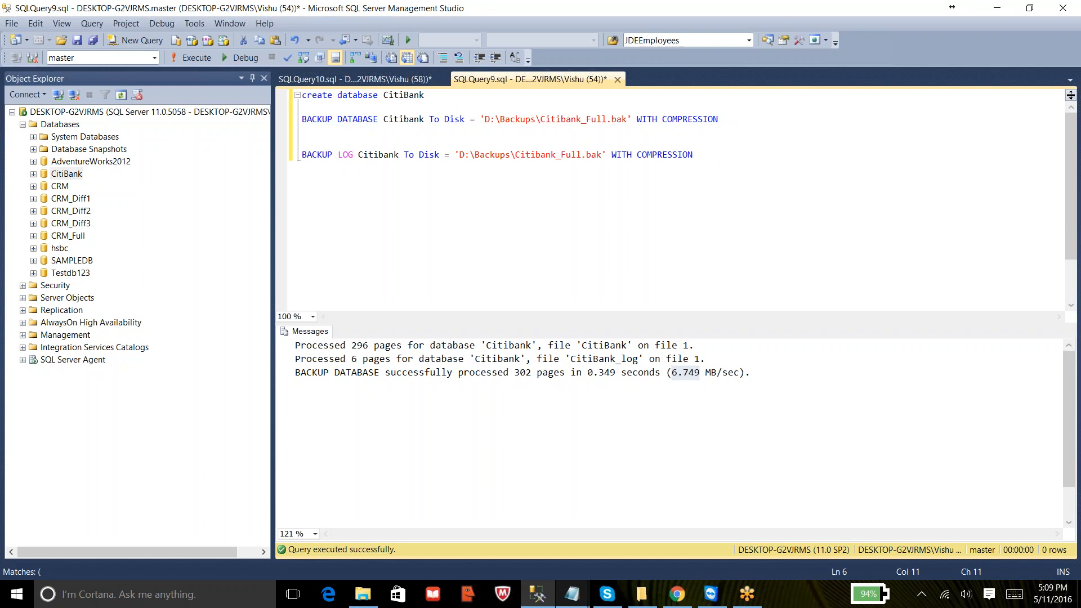
- Set the log backup's target file to 'D:\Backups\Citibank_Log1.trn' and execute the BACKUP LOG statement
{"action": "left_click", "coordinate": [602, 156]}
{"action": "key", "text": "BackSpace"}
{"action": "key", "text": "BackSpace"}
{"action": "key", "text": "BackSpace"}
{"action": "type", "text": "trn"}
{"action": "left_click", "coordinate": [581, 155]}
{"action": "key", "text": "BackSpace"}
{"action": "key", "text": "BackSpace"}
{"action": "key", "text": "BackSpace"}
{"action": "key", "text": "BackSpace"}
{"action": "type", "text": "Log1"}
{"action": "left_click_drag", "start_coordinate": [708, 154], "coordinate": [296, 158]}
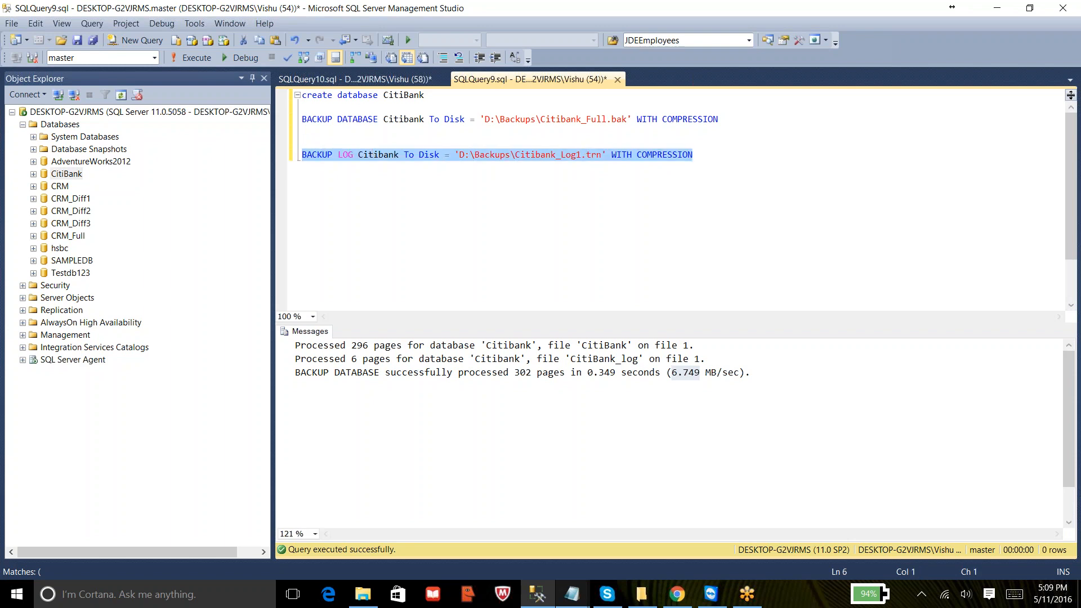
{"action": "left_click", "coordinate": [198, 55]}
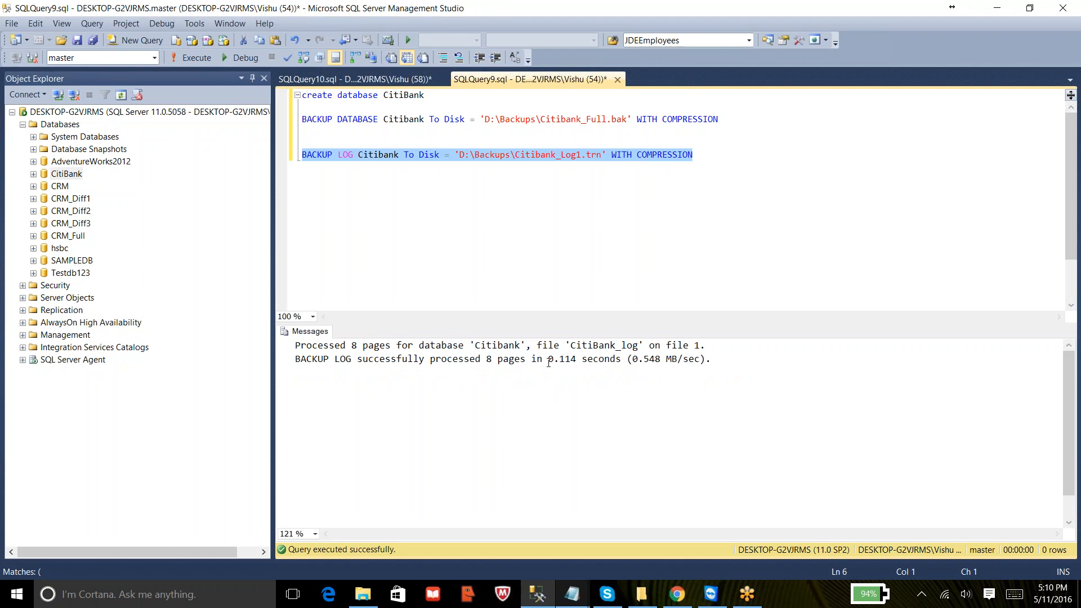
- Check the new log backup file in the D:\Backups folder
{"action": "mouse_move", "coordinate": [363, 594]}
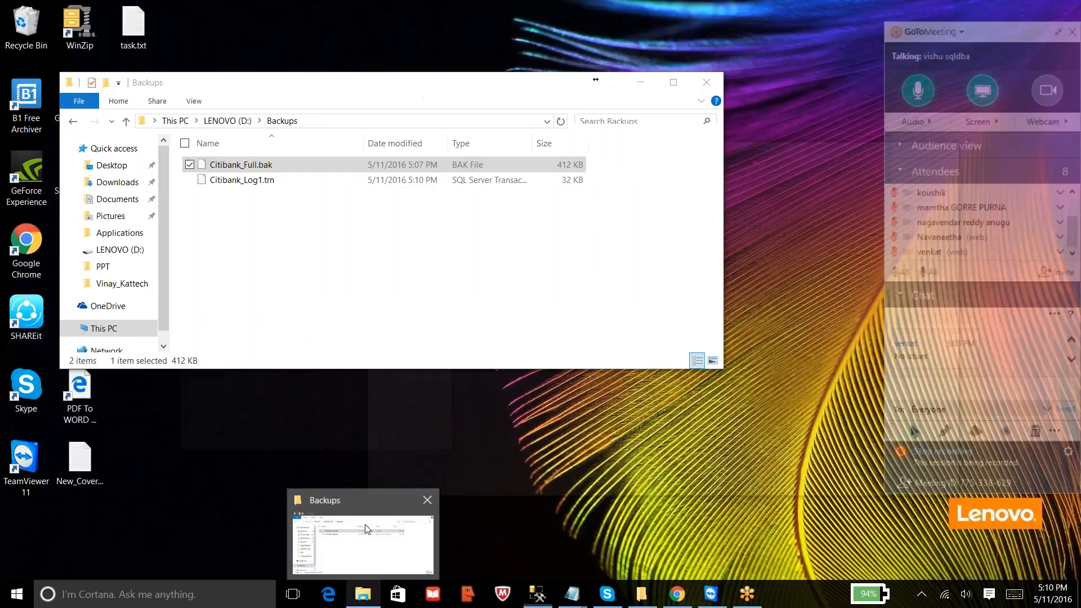
{"action": "left_click", "coordinate": [365, 525]}
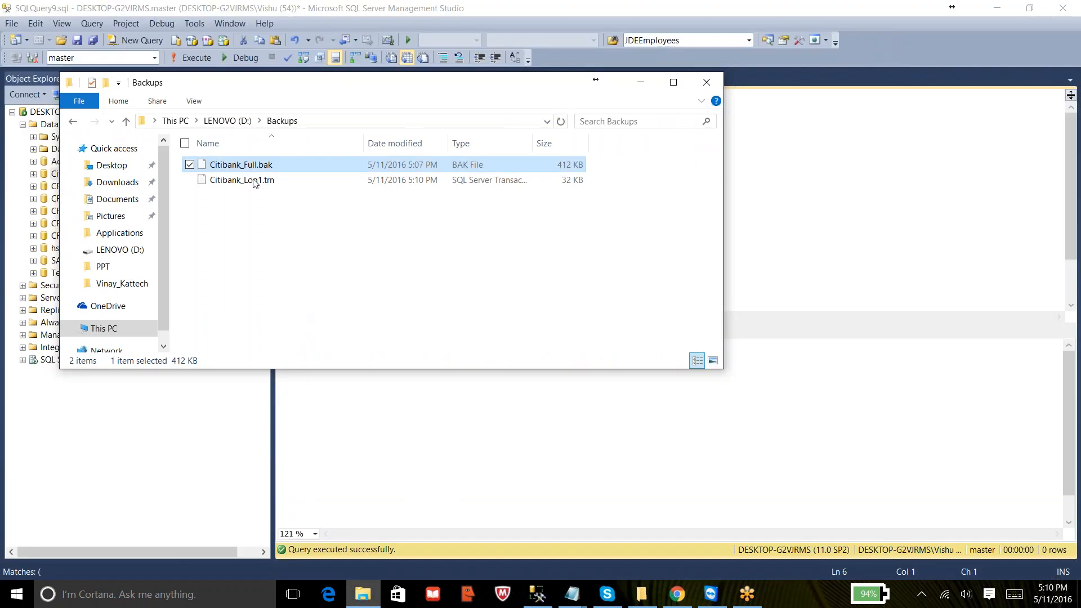
{"action": "left_click", "coordinate": [255, 194]}
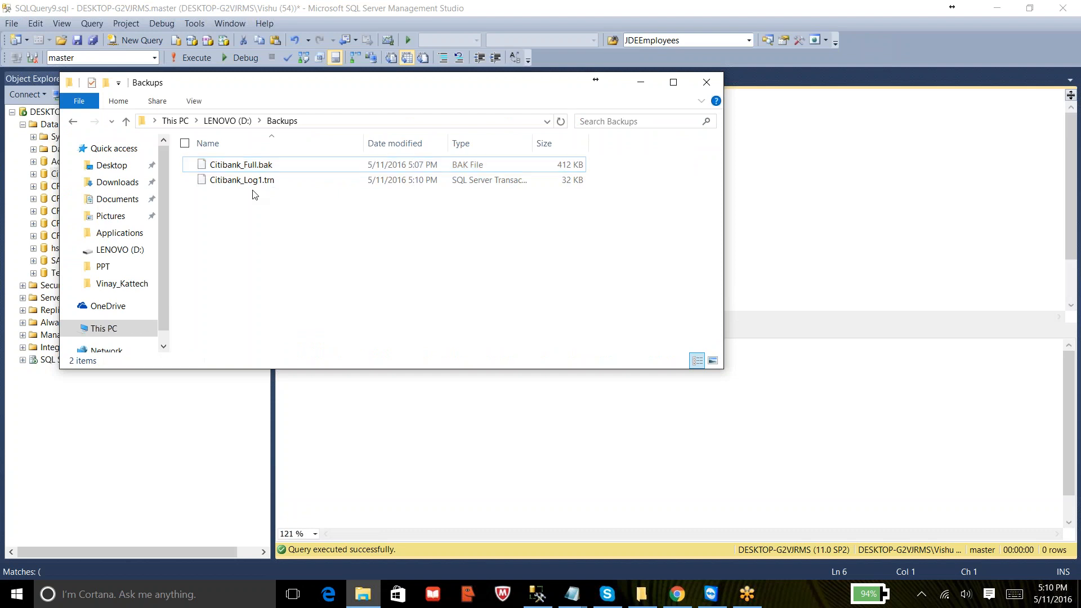
{"action": "left_click", "coordinate": [755, 184]}
- Switch to Notepad and add the line '5. User Inserted 5 Rows in Students table'
{"action": "mouse_move", "coordinate": [601, 595]}
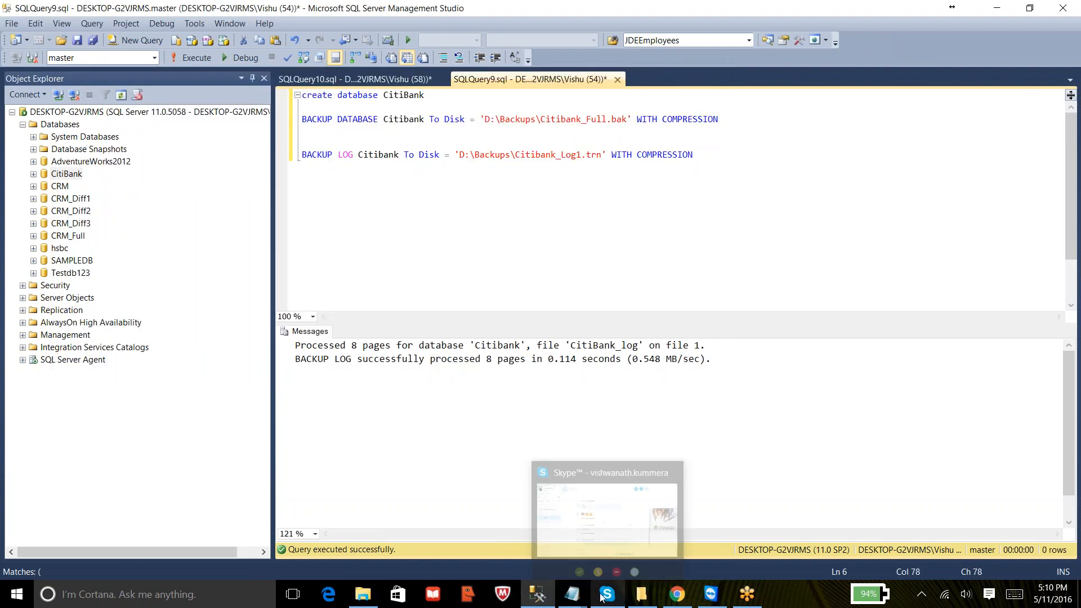
{"action": "left_click", "coordinate": [701, 524]}
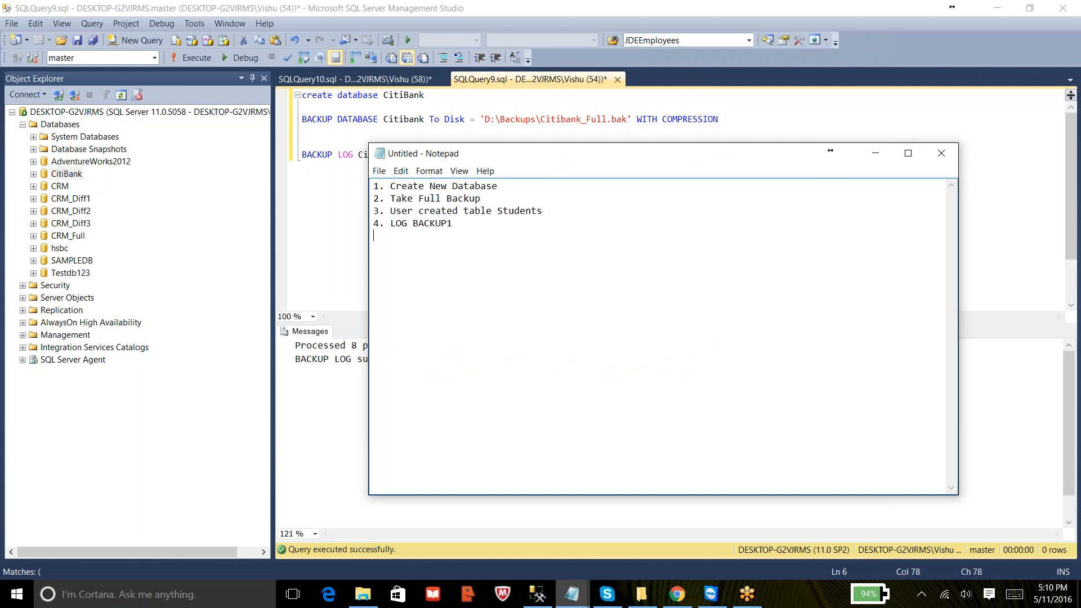
{"action": "key", "text": "Return"}
{"action": "type", "text": "5. User Inserted 5 Rows in Studen"}
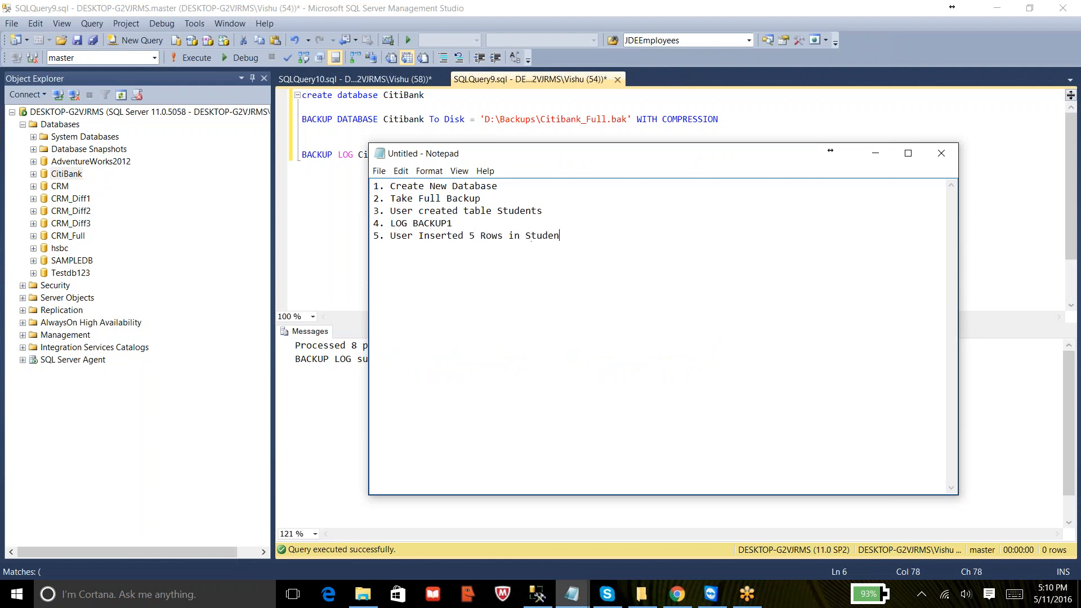
{"action": "type", "text": "ts table"}
- In the Students query, write an insert statement adding the values 10 and 'sampledata' into Students
{"action": "left_click", "coordinate": [303, 155]}
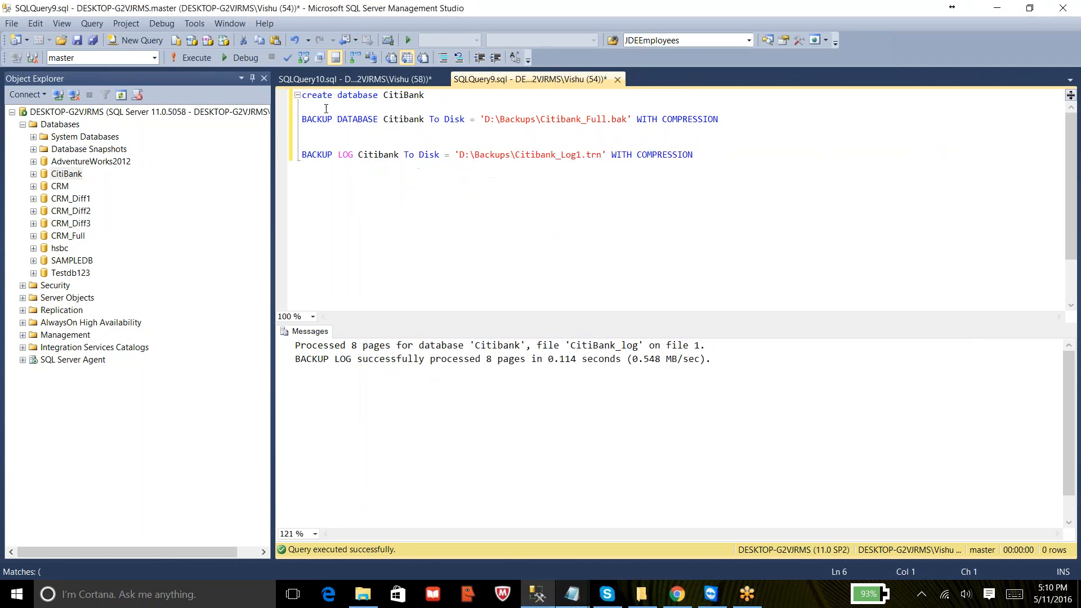
{"action": "left_click", "coordinate": [333, 77]}
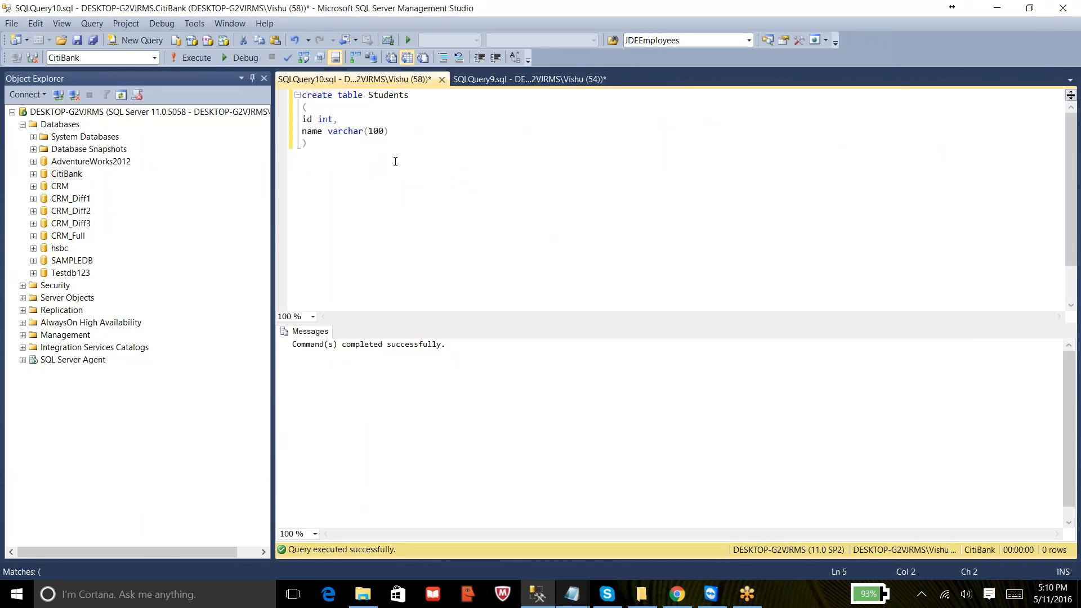
{"action": "key", "text": "Return"}
{"action": "key", "text": "Return"}
{"action": "type", "text": "insert "}
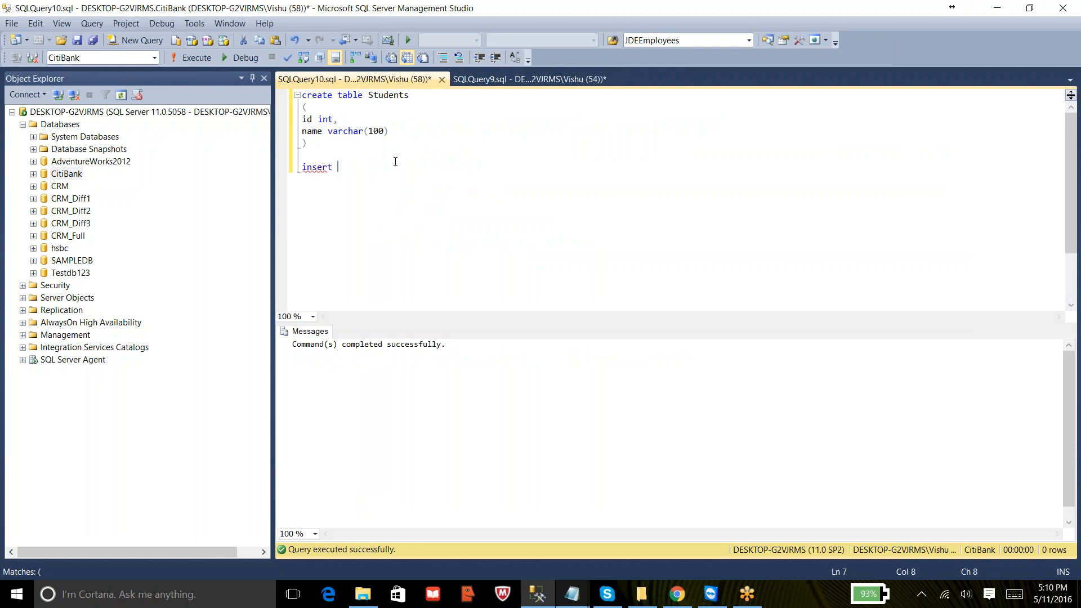
{"action": "type", "text": "into Stuents"}
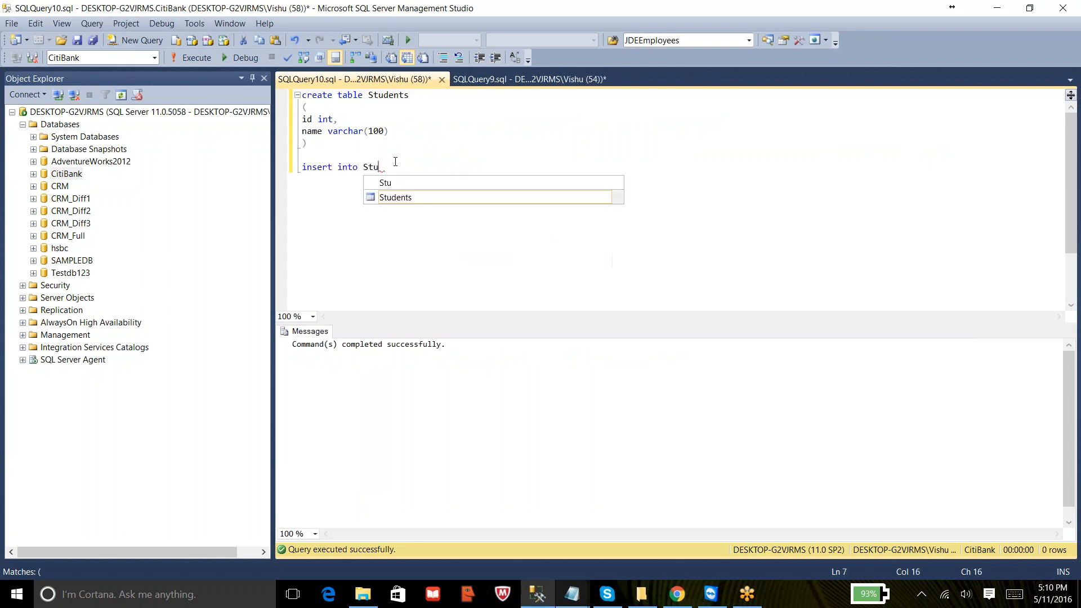
{"action": "key", "text": "BackSpace"}
{"action": "key", "text": "BackSpace"}
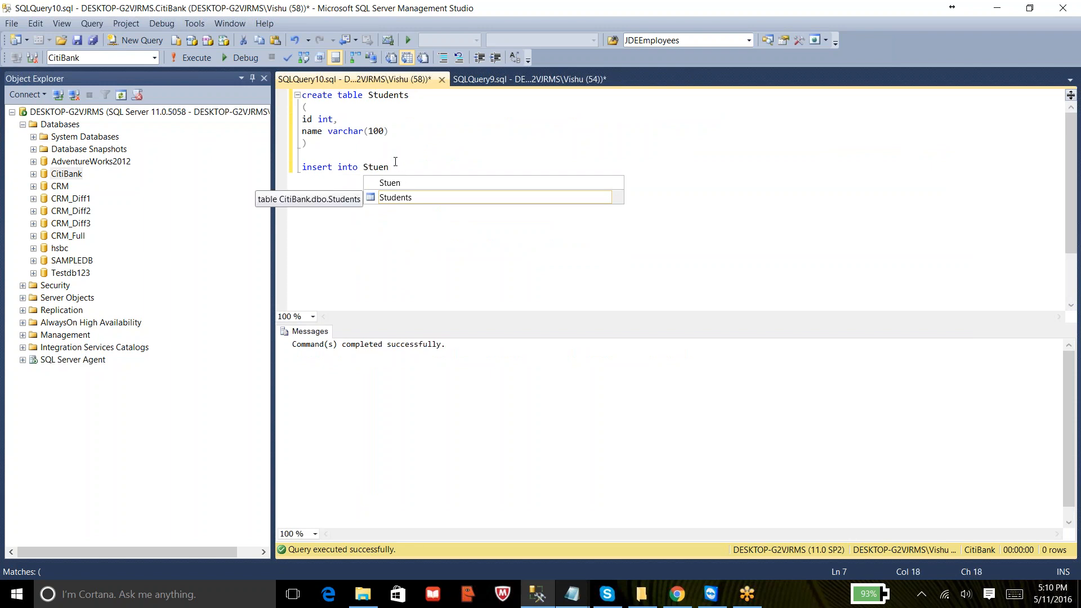
{"action": "key", "text": "BackSpace"}
{"action": "key", "text": "BackSpace"}
{"action": "type", "text": "d"}
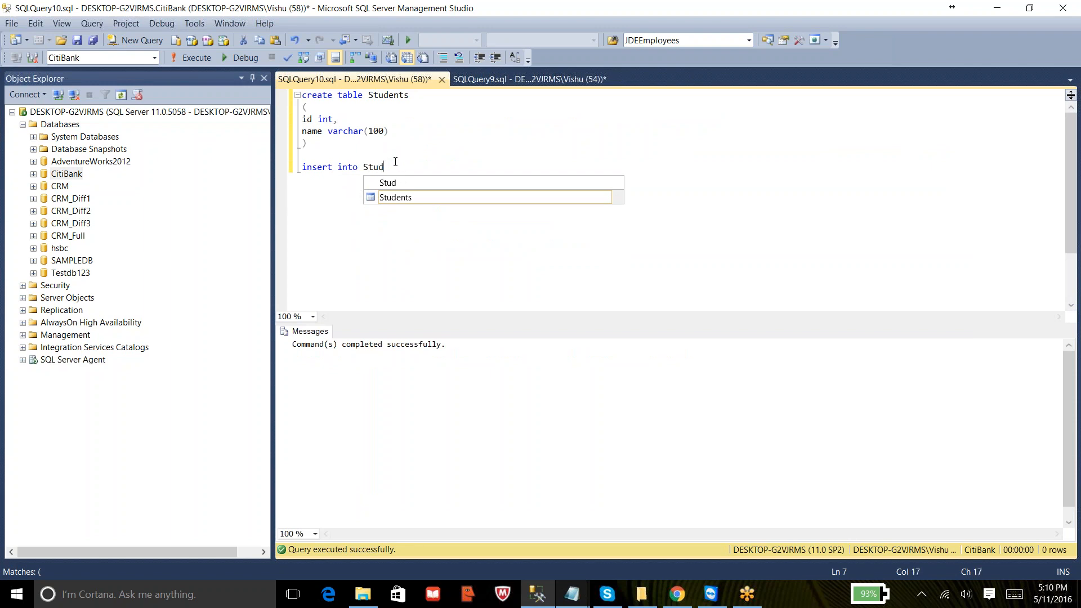
{"action": "type", "text": "ents values("}
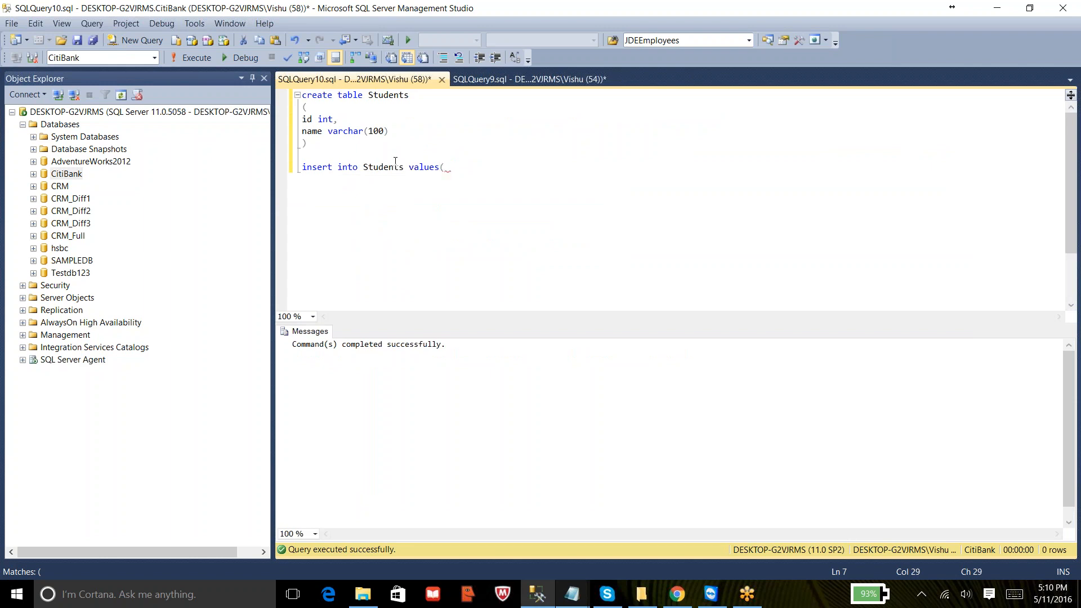
{"action": "type", "text": "10,'')"}
{"action": "key", "text": "Left"}
{"action": "key", "text": "Left"}
{"action": "type", "text": "sampledata"}
- Add 'go 5' after the insert statement and execute both lines to insert five rows
{"action": "key", "text": "Home"}
{"action": "key", "text": "shift+End"}
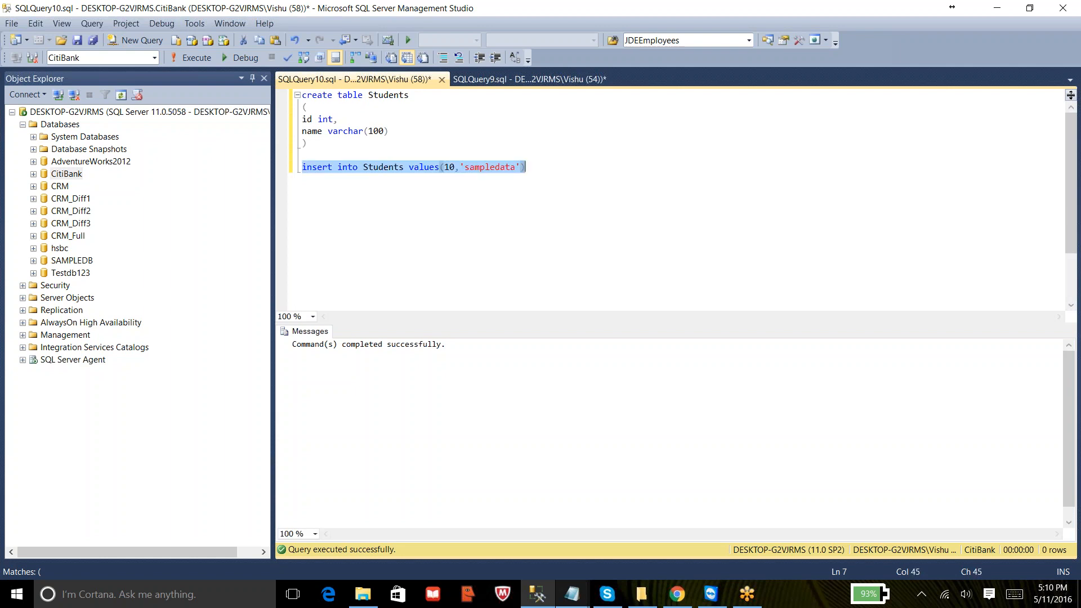
{"action": "key", "text": "End"}
{"action": "key", "text": "Return"}
{"action": "type", "text": "go 5"}
{"action": "left_click_drag", "start_coordinate": [324, 179], "coordinate": [302, 166]}
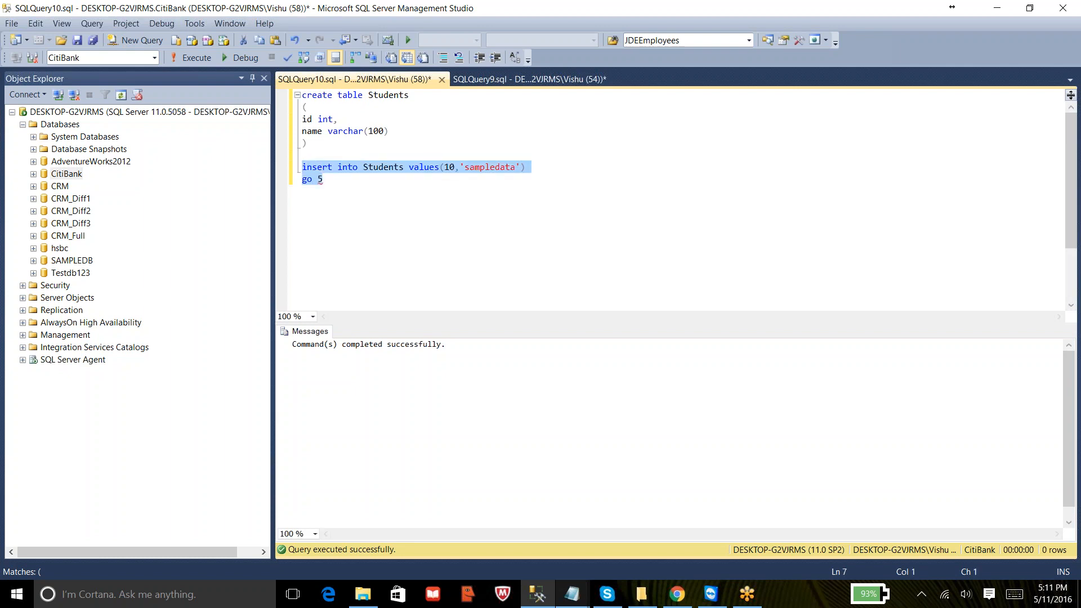
{"action": "left_click", "coordinate": [182, 59]}
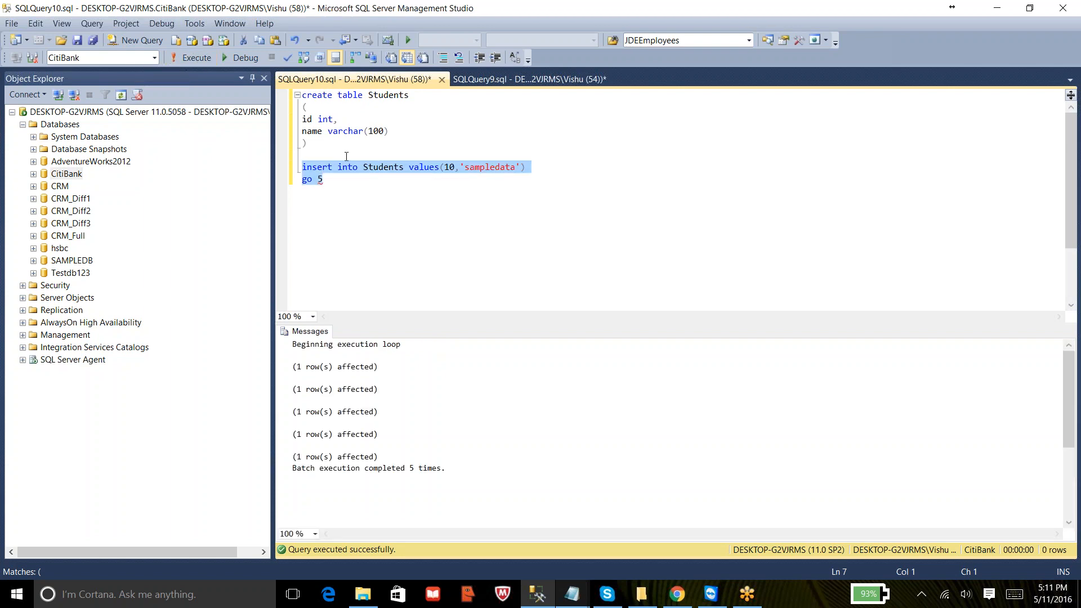
- Write and execute 'select * from students' to view the inserted rows
{"action": "left_click", "coordinate": [342, 196]}
{"action": "key", "text": "Return"}
{"action": "key", "text": "Return"}
{"action": "type", "text": "s"}
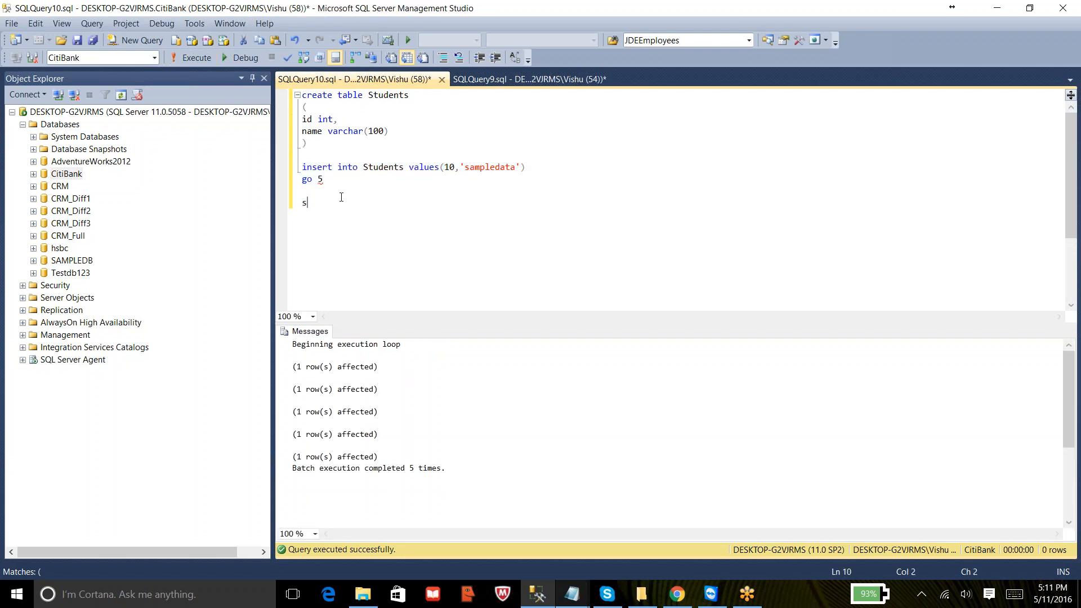
{"action": "type", "text": "elect * from students"}
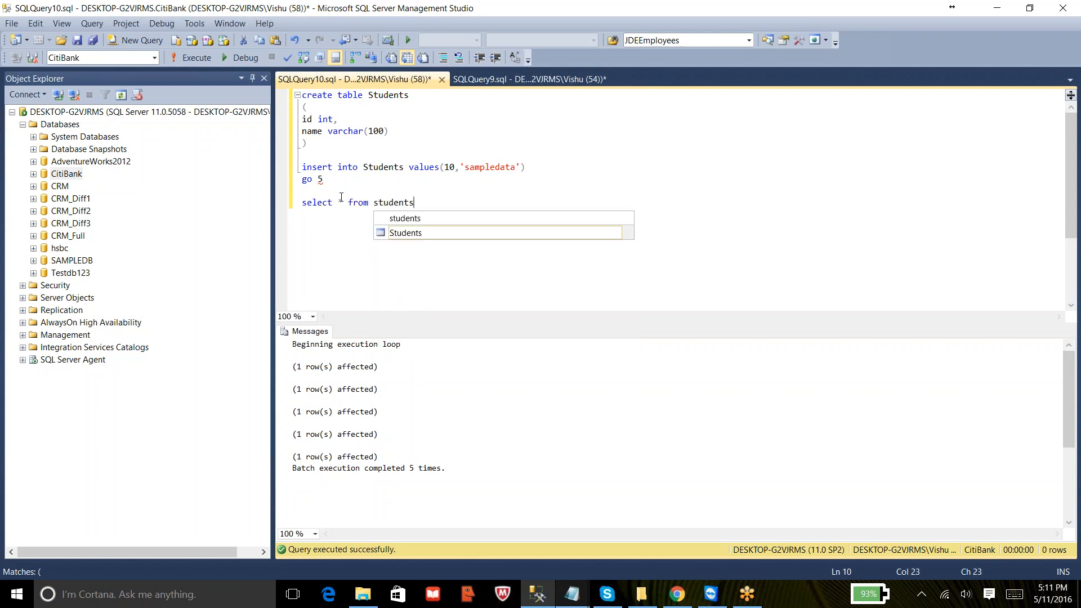
{"action": "key", "text": "shift+Home"}
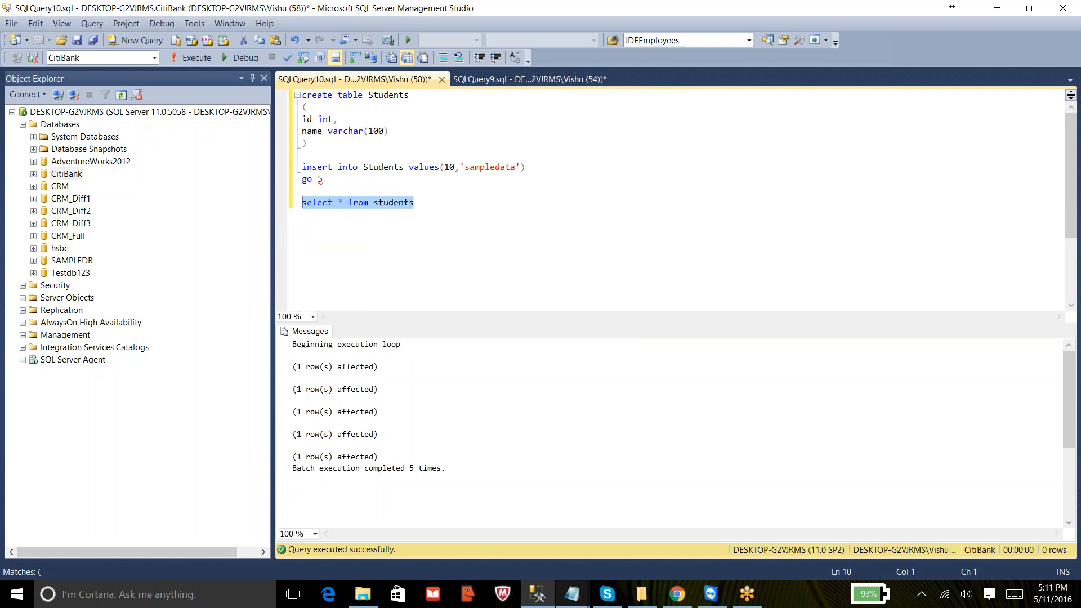
{"action": "left_click", "coordinate": [200, 56]}
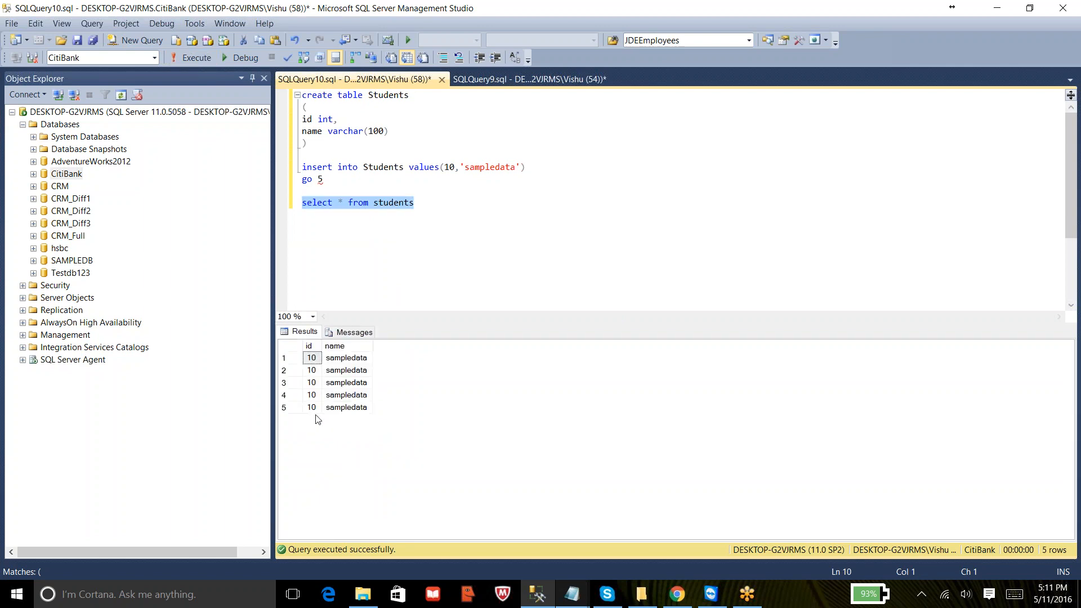
- Switch to Notepad and add the line '6. LOG BACKUP2', then minimize Notepad
{"action": "left_click", "coordinate": [555, 179]}
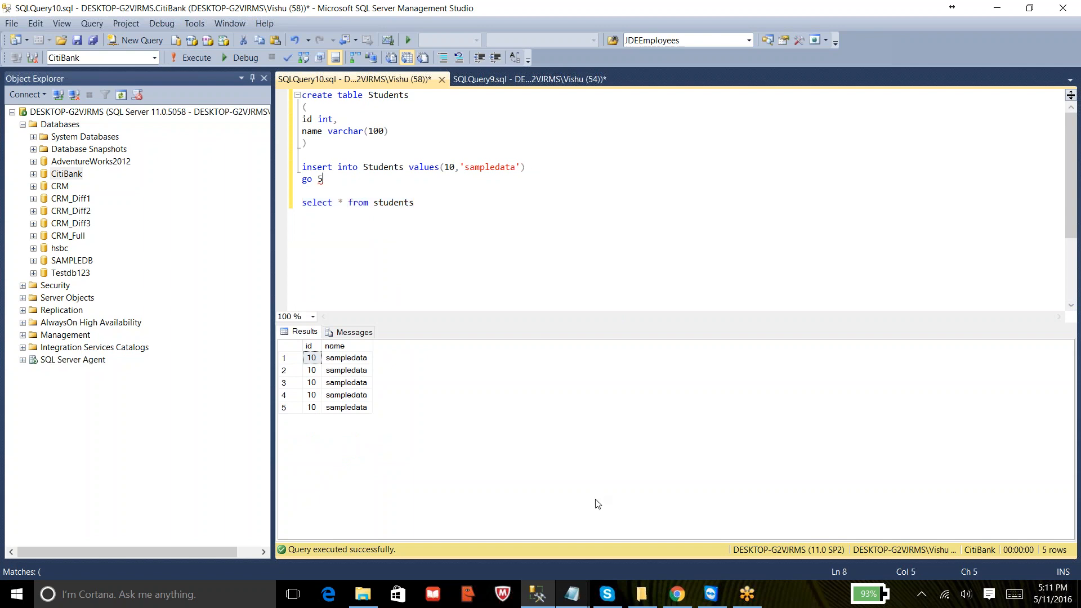
{"action": "mouse_move", "coordinate": [581, 596]}
{"action": "left_click", "coordinate": [702, 535]}
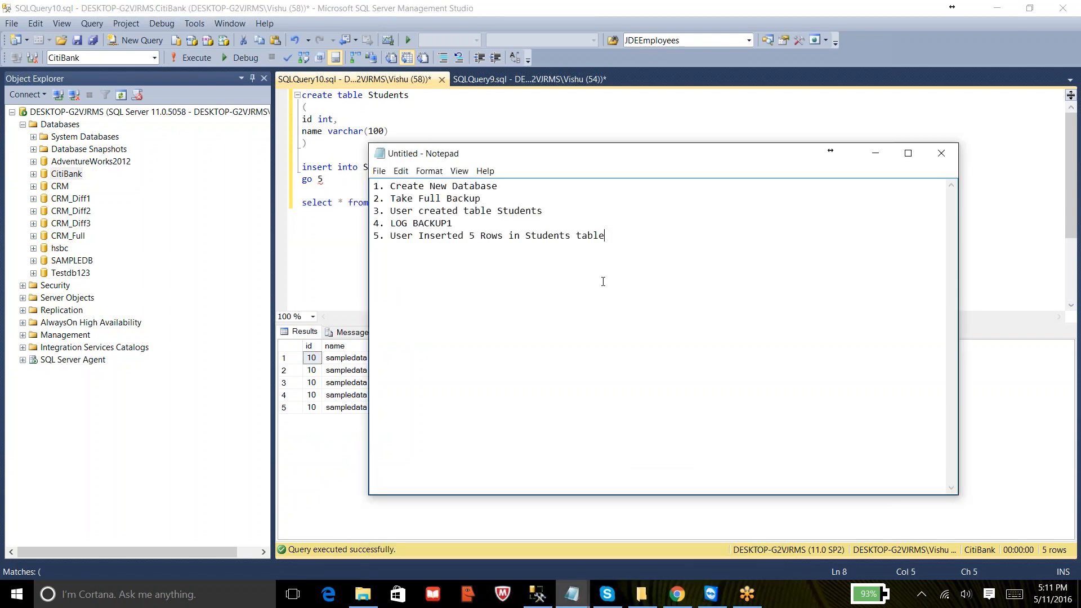
{"action": "type", "text": "6."}
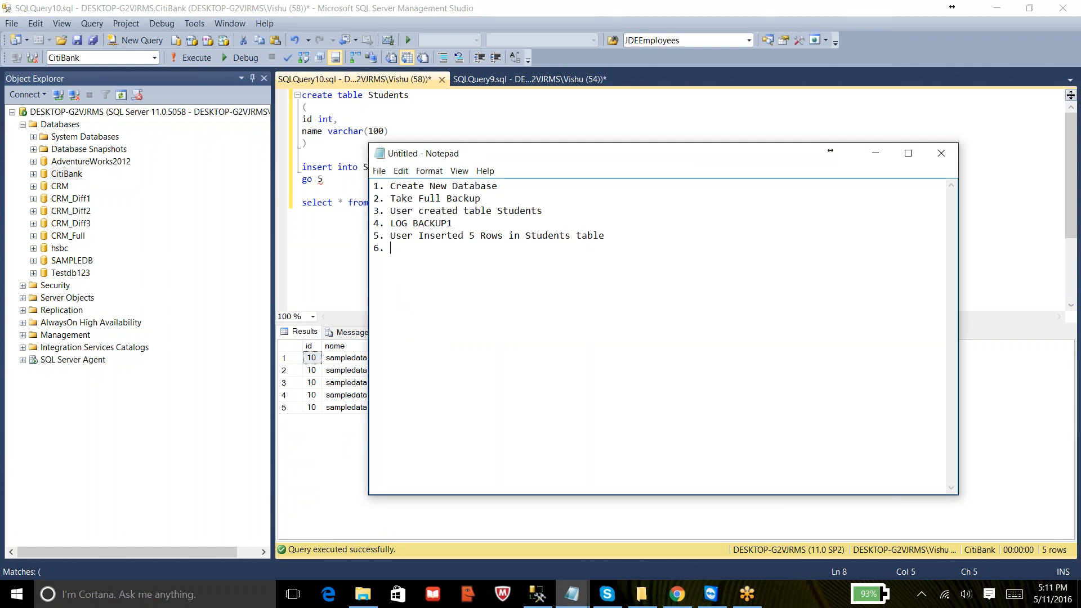
{"action": "type", "text": "LOG BACKUP2"}
{"action": "left_click", "coordinate": [1072, 237]}
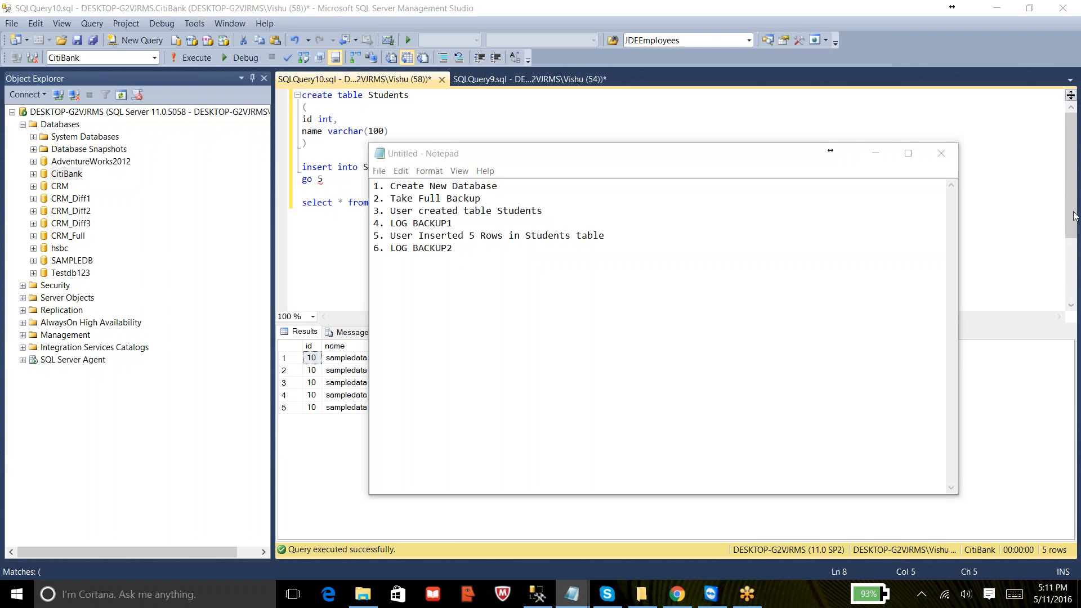
{"action": "left_click", "coordinate": [594, 350]}
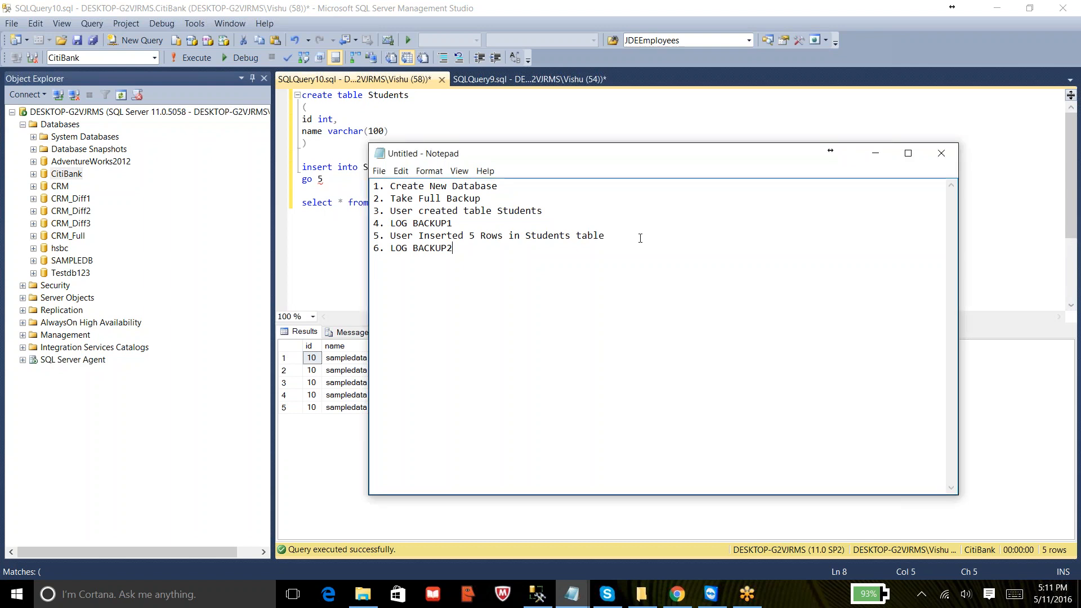
{"action": "left_click", "coordinate": [875, 153]}
- In the backup query, duplicate the log backup line with the file name Citibank_Log2.trn and execute that line
{"action": "left_click", "coordinate": [493, 80]}
{"action": "left_click", "coordinate": [727, 160]}
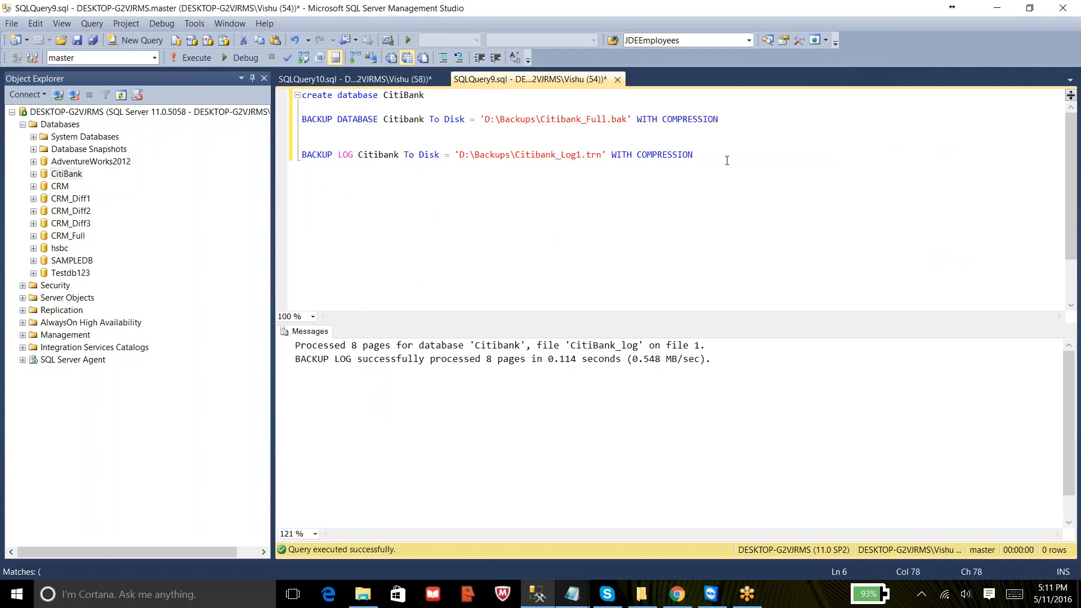
{"action": "key", "text": "shift+Home"}
{"action": "key", "text": "ctrl+c"}
{"action": "key", "text": "End"}
{"action": "key", "text": "Return"}
{"action": "key", "text": "Return"}
{"action": "key", "text": "ctrl+v"}
{"action": "key", "text": "Left"}
{"action": "key", "text": "Left"}
{"action": "key", "text": "Left"}
{"action": "key", "text": "Left"}
{"action": "key", "text": "Left"}
{"action": "key", "text": "Left"}
{"action": "key", "text": "Left"}
{"action": "key", "text": "Left"}
{"action": "key", "text": "Left"}
{"action": "key", "text": "Left"}
{"action": "key", "text": "Left"}
{"action": "key", "text": "Left"}
{"action": "key", "text": "Left"}
{"action": "key", "text": "Left"}
{"action": "key", "text": "Left"}
{"action": "key", "text": "Left"}
{"action": "key", "text": "Left"}
{"action": "key", "text": "Left"}
{"action": "key", "text": "Left"}
{"action": "key", "text": "Left"}
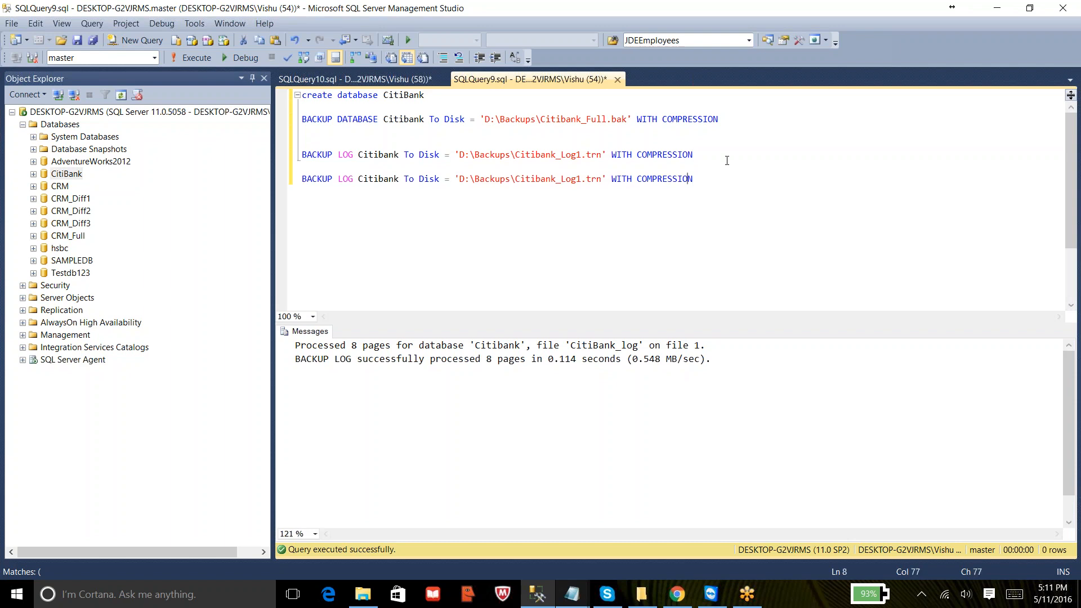
{"action": "key", "text": "BackSpace"}
{"action": "type", "text": "2"}
{"action": "key", "text": "Home"}
{"action": "key", "text": "shift+End"}
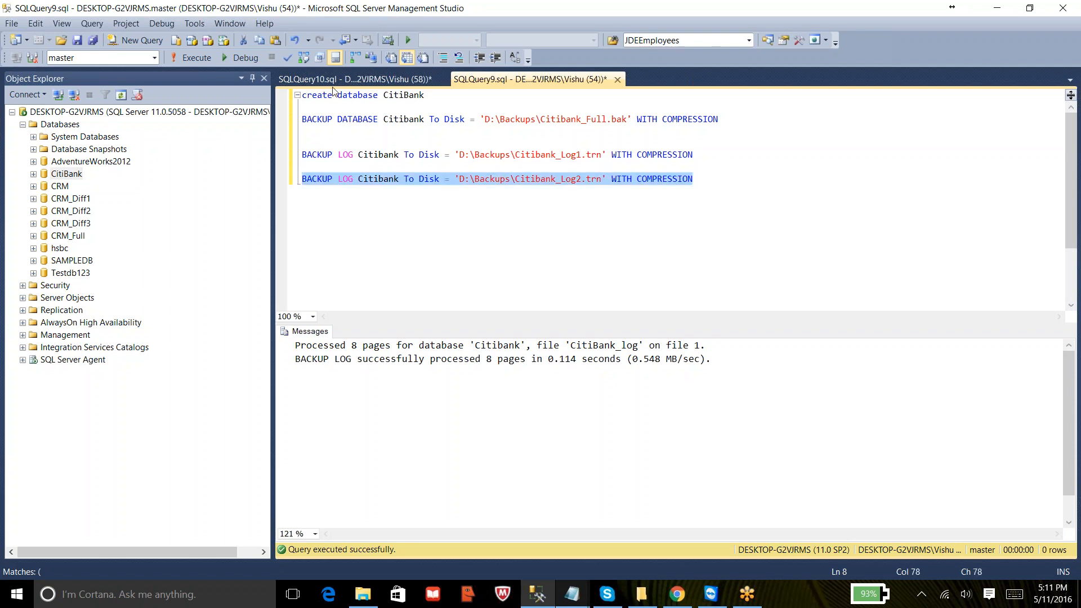
{"action": "left_click", "coordinate": [193, 62]}
- In Notepad, add the line '7. User again inserted 5 more rows in Students table' and return to SSMS
{"action": "mouse_move", "coordinate": [573, 594]}
{"action": "left_click", "coordinate": [674, 544]}
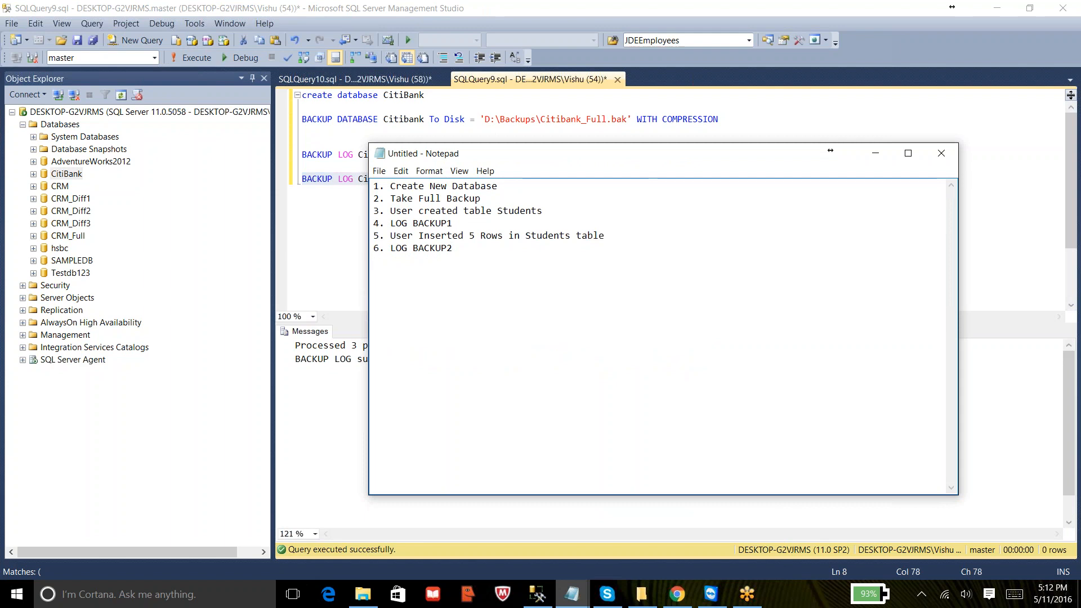
{"action": "type", "text": "7. User again ins"}
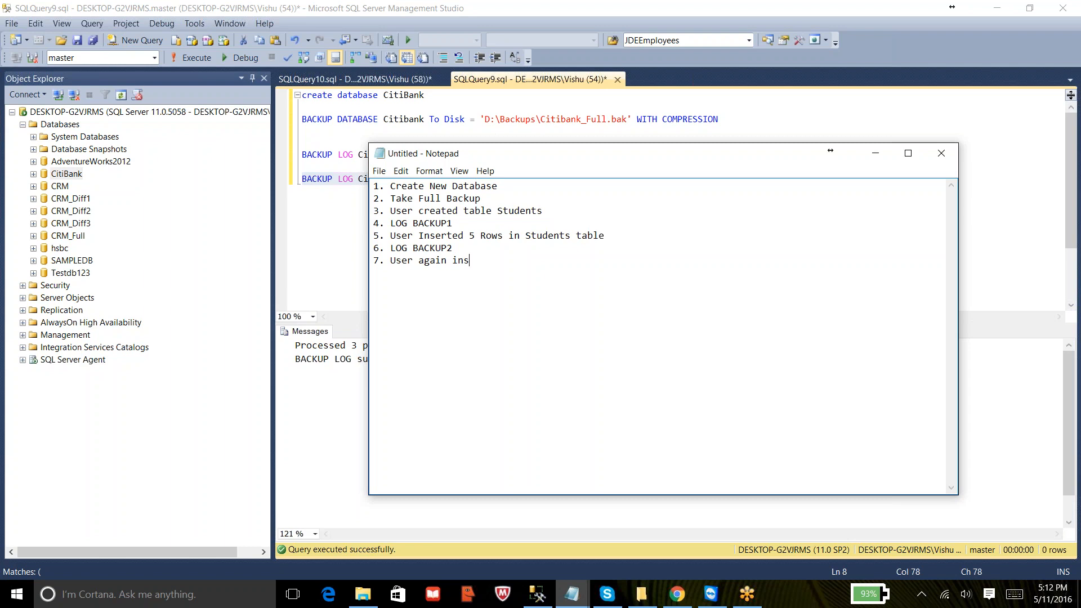
{"action": "type", "text": "erted 5 more rows in Students table"}
{"action": "key", "text": "Return"}
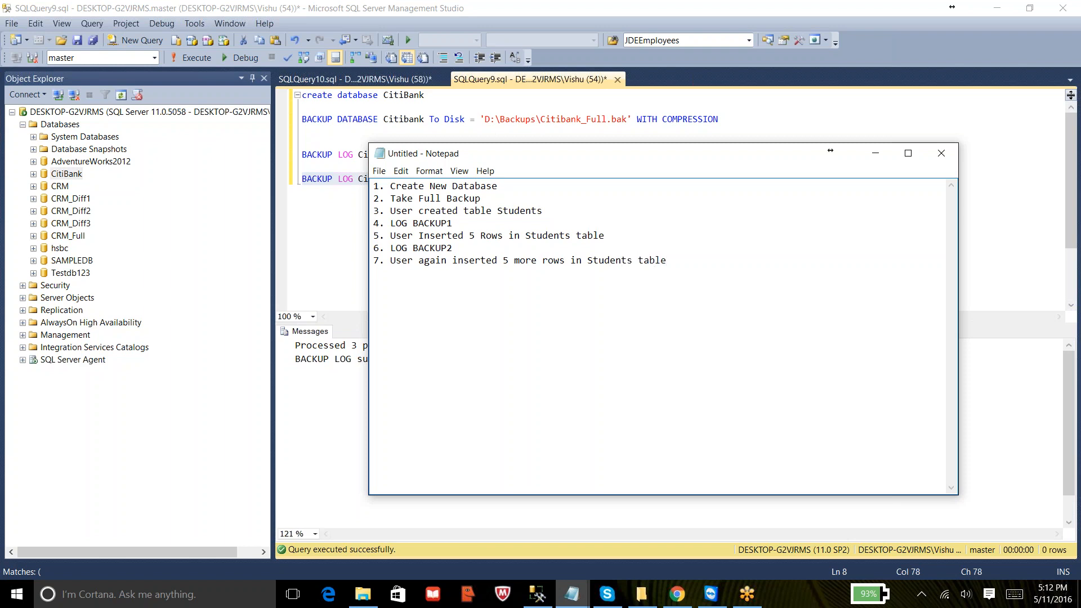
{"action": "key", "text": "alt+Tab"}
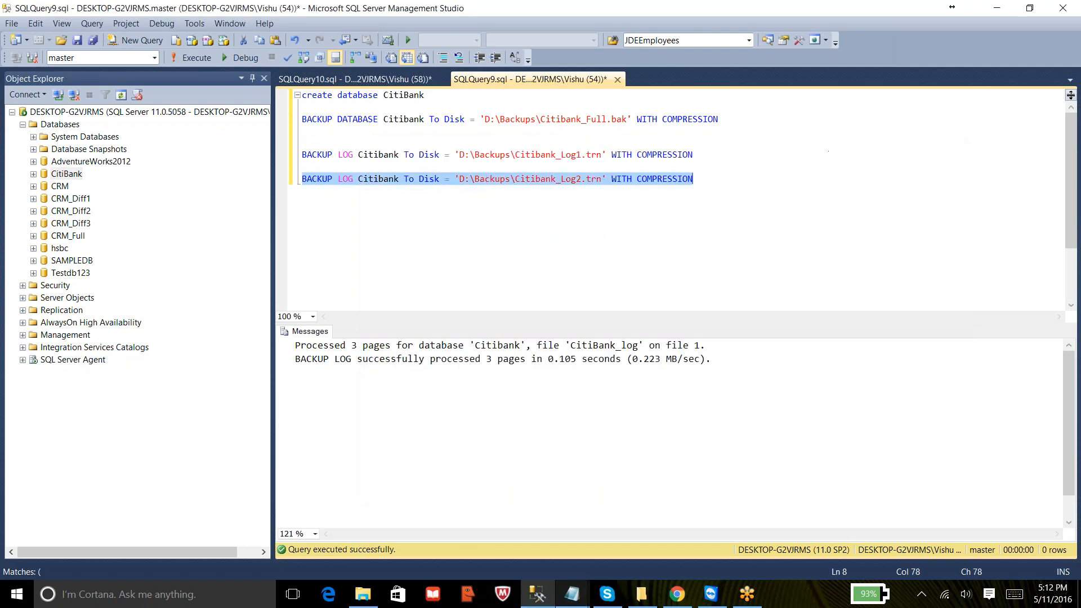
- In the Students query, change the insert values to 20 and 'sampledata123' and execute the insert with 'go 5'
{"action": "left_click", "coordinate": [372, 79]}
{"action": "left_click", "coordinate": [455, 167]}
{"action": "key", "text": "BackSpace"}
{"action": "key", "text": "BackSpace"}
{"action": "type", "text": "20"}
{"action": "key", "text": "Right"}
{"action": "key", "text": "Right"}
{"action": "key", "text": "Right"}
{"action": "key", "text": "Right"}
{"action": "key", "text": "Right"}
{"action": "key", "text": "Right"}
{"action": "key", "text": "Right"}
{"action": "key", "text": "Right"}
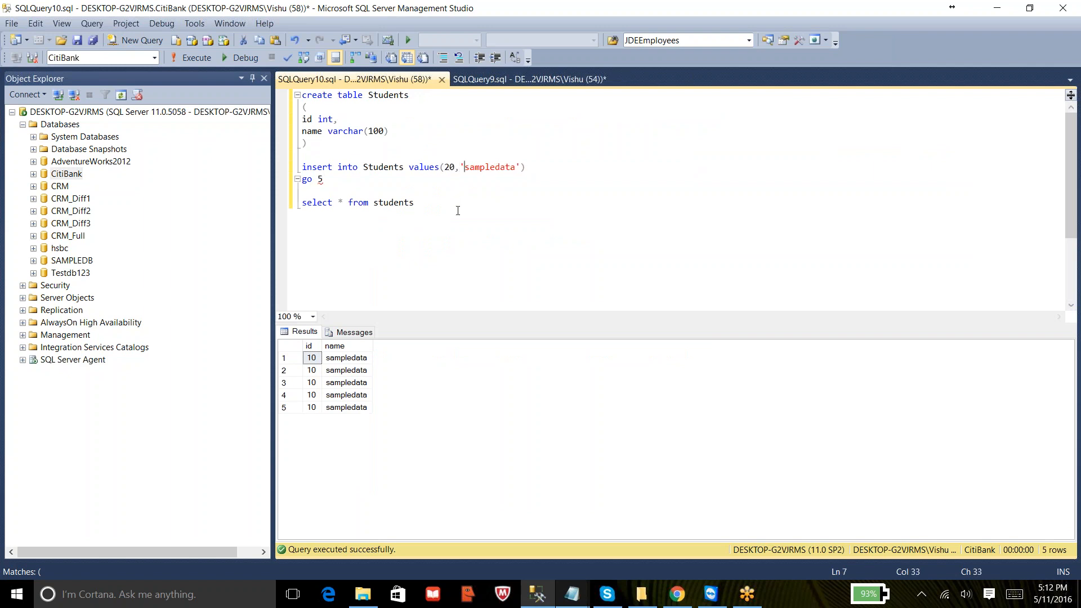
{"action": "key", "text": "Right"}
{"action": "key", "text": "Right"}
{"action": "key", "text": "Right"}
{"action": "key", "text": "Right"}
{"action": "type", "text": "123"}
{"action": "key", "text": "Home"}
{"action": "key", "text": "shift+Down"}
{"action": "key", "text": "shift+Down"}
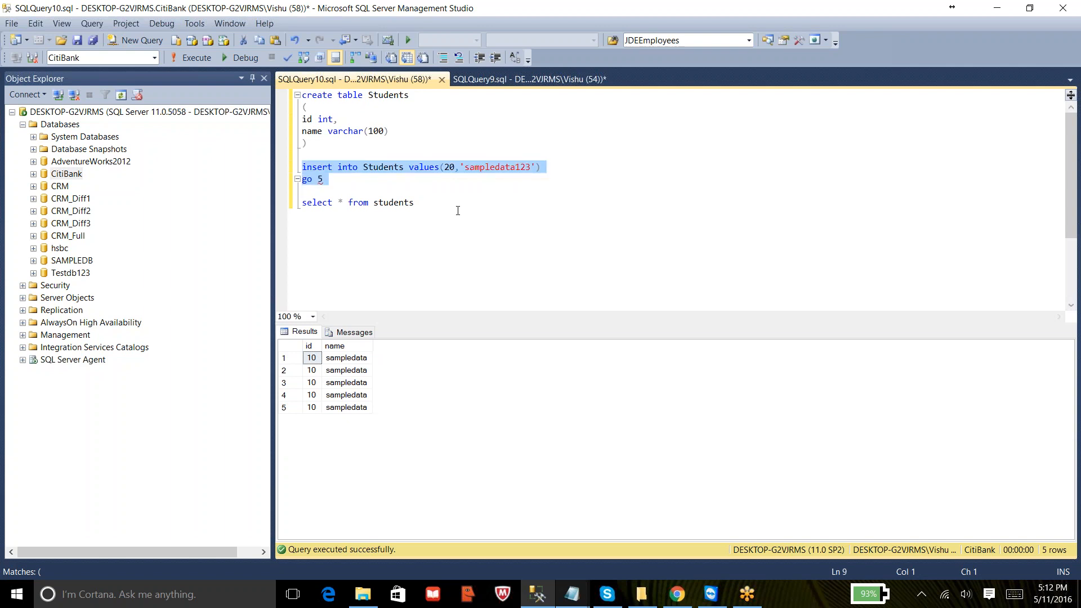
{"action": "left_click", "coordinate": [184, 58]}
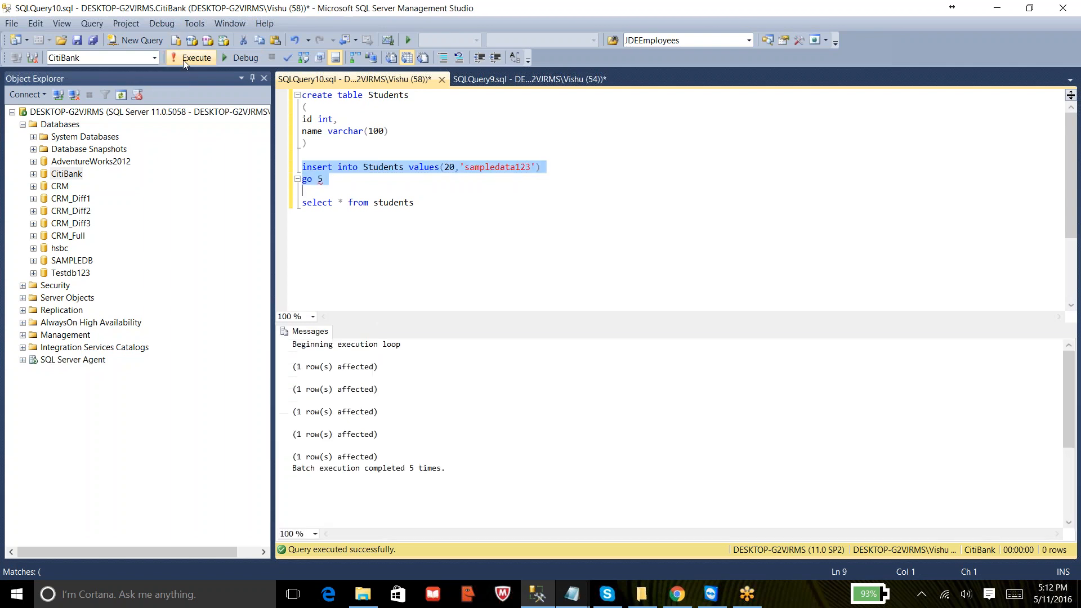
- Execute 'select * from students' to view all rows in the table
{"action": "left_click", "coordinate": [423, 206]}
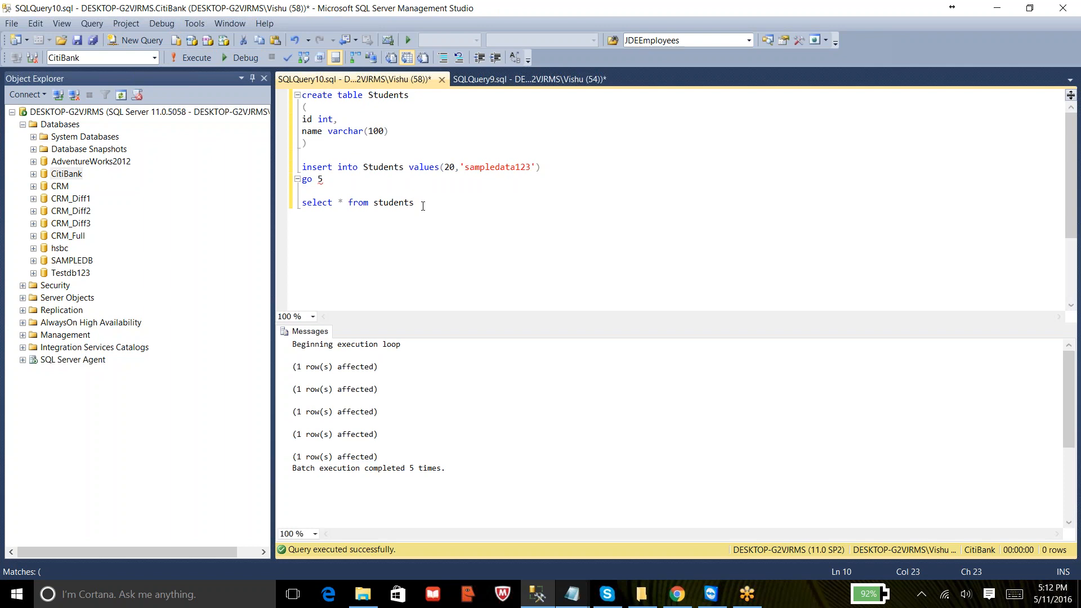
{"action": "key", "text": "shift+Home"}
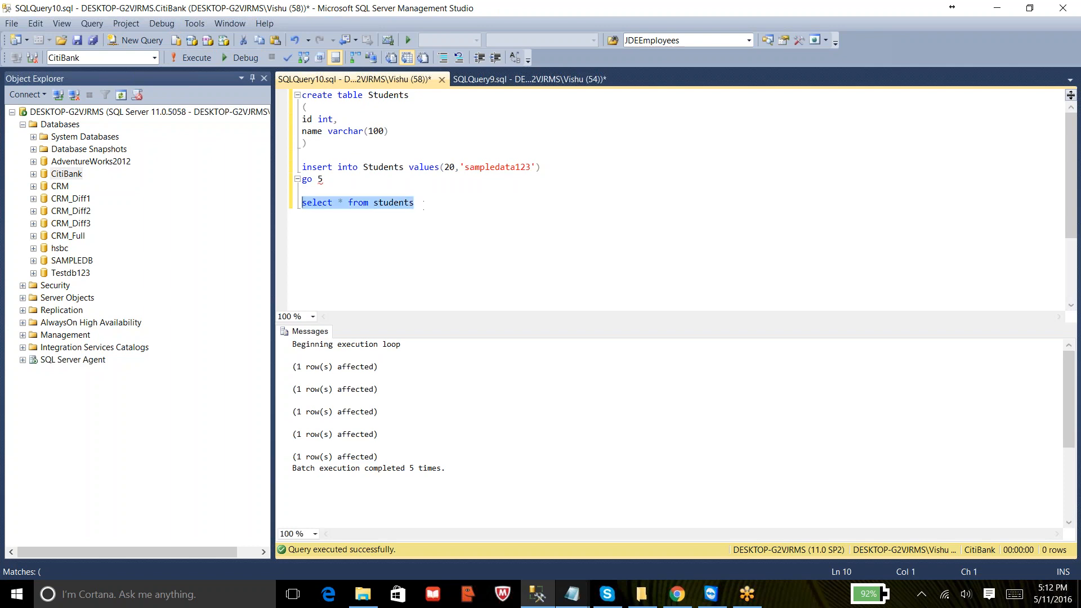
{"action": "left_click", "coordinate": [185, 58]}
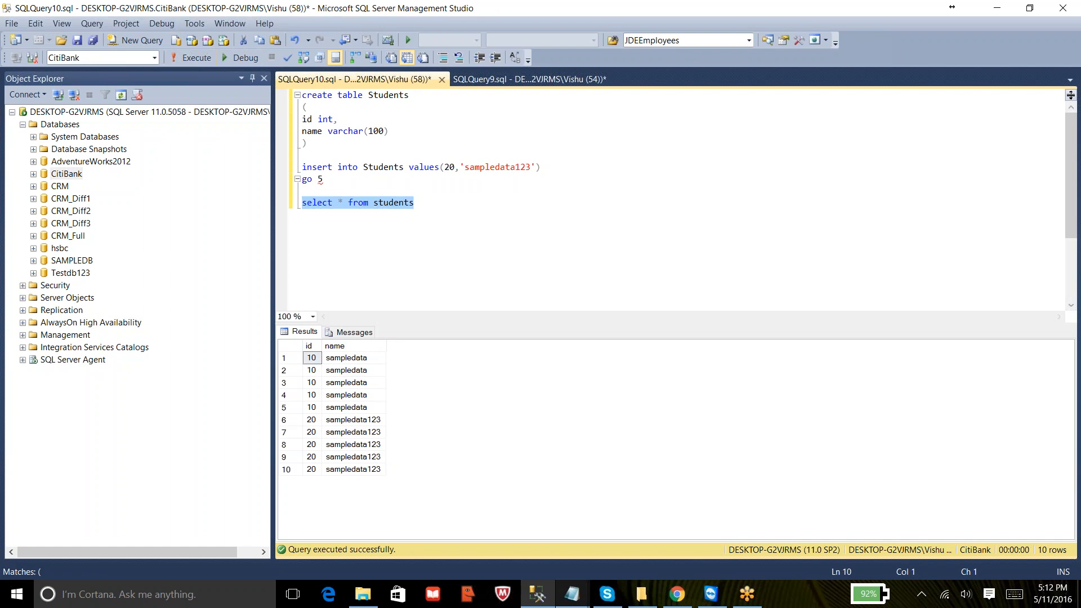
- In Notepad, complete line 8 as 'LOG BACKUP3'
{"action": "mouse_move", "coordinate": [572, 594]}
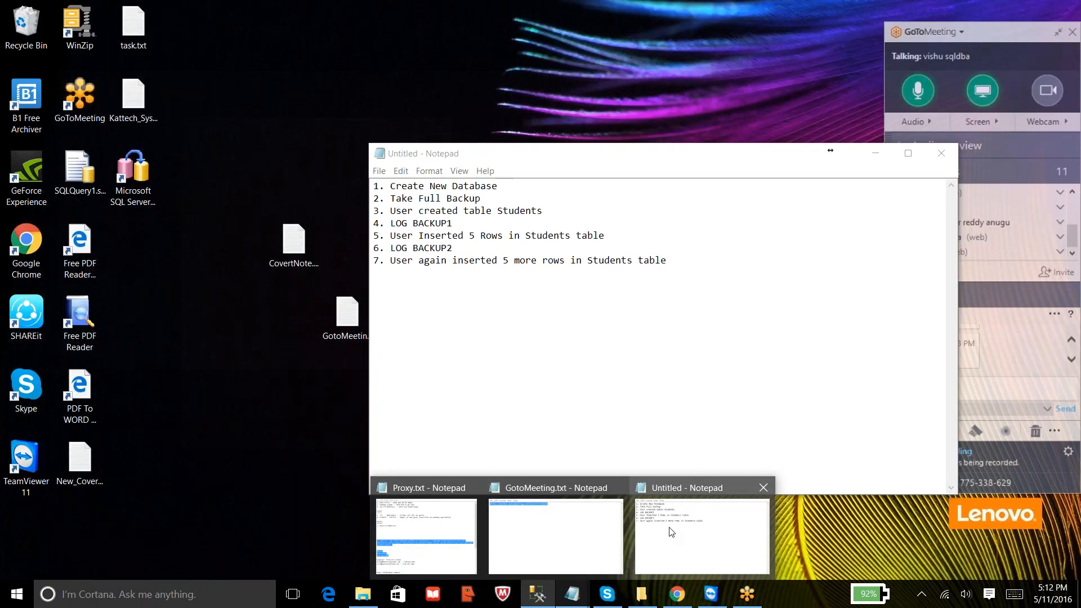
{"action": "left_click", "coordinate": [670, 533]}
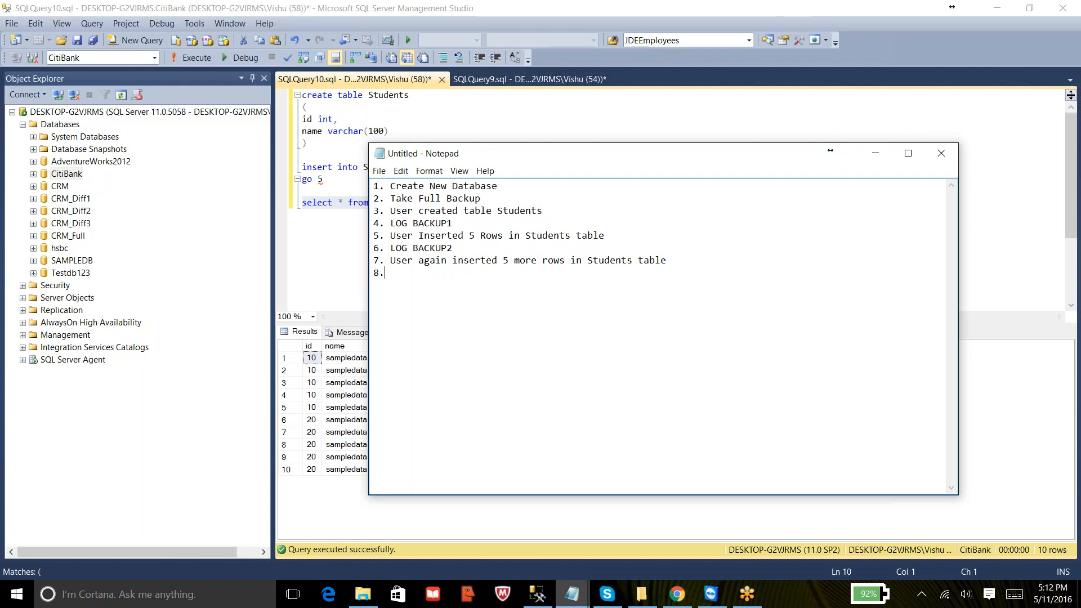
{"action": "type", "text": "LOG BACKUP3"}
{"action": "left_click", "coordinate": [358, 230]}
- Duplicate the log backup line with the file name Citibank_Log3.trn and execute that line
{"action": "left_click", "coordinate": [530, 79]}
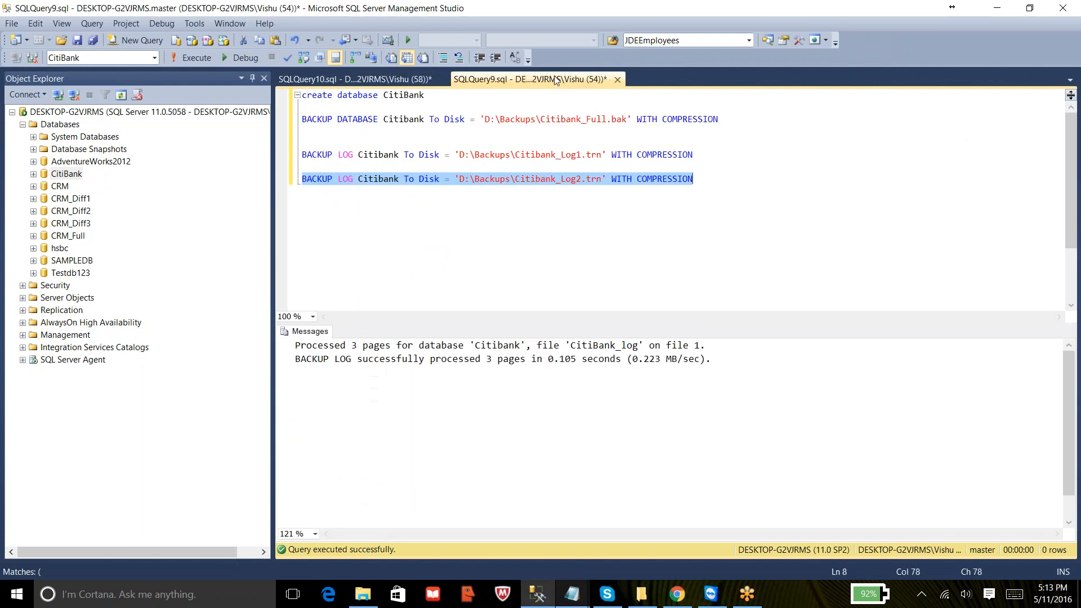
{"action": "left_click", "coordinate": [721, 184]}
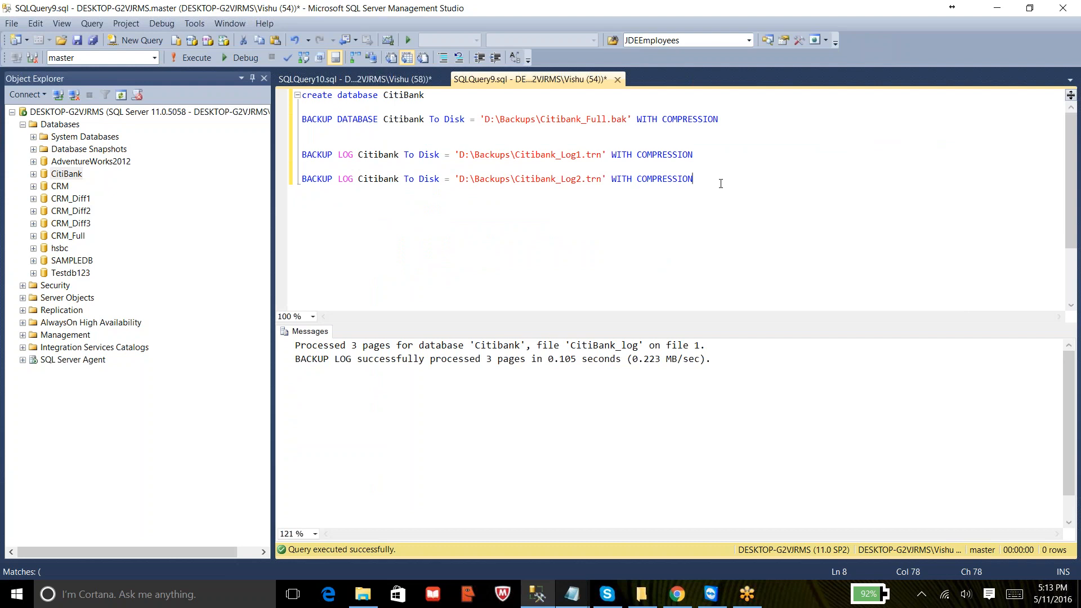
{"action": "key", "text": "shift+Home"}
{"action": "key", "text": "ctrl+c"}
{"action": "key", "text": "End"}
{"action": "key", "text": "Return"}
{"action": "key", "text": "Return"}
{"action": "key", "text": "ctrl+v"}
{"action": "key", "text": "Left"}
{"action": "key", "text": "Left"}
{"action": "key", "text": "Left"}
{"action": "key", "text": "Left"}
{"action": "key", "text": "Left"}
{"action": "key", "text": "Left"}
{"action": "key", "text": "Left"}
{"action": "key", "text": "Left"}
{"action": "key", "text": "Left"}
{"action": "key", "text": "Left"}
{"action": "key", "text": "Left"}
{"action": "key", "text": "Left"}
{"action": "key", "text": "Left"}
{"action": "key", "text": "Left"}
{"action": "key", "text": "Left"}
{"action": "key", "text": "Left"}
{"action": "key", "text": "Left"}
{"action": "key", "text": "Left"}
{"action": "key", "text": "Left"}
{"action": "key", "text": "Left"}
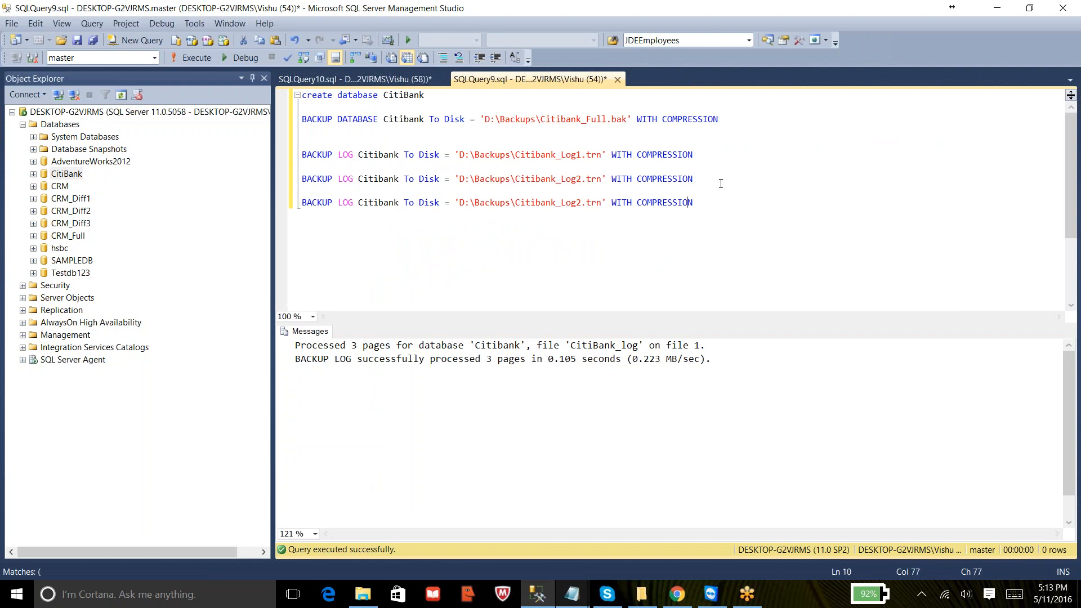
{"action": "key", "text": "BackSpace"}
{"action": "type", "text": "3"}
{"action": "key", "text": "Home"}
{"action": "key", "text": "shift+End"}
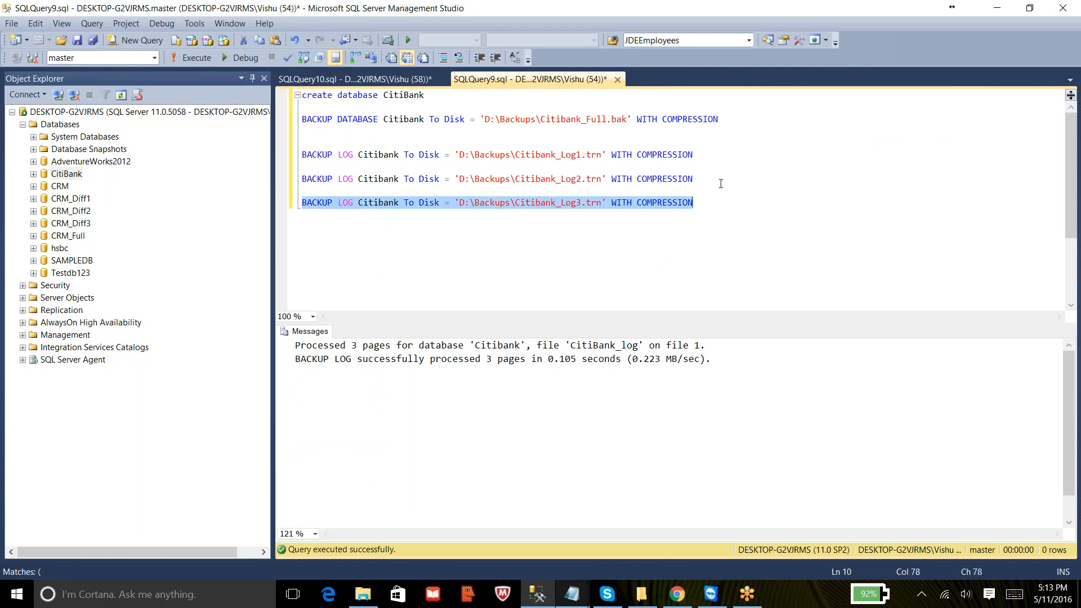
{"action": "left_click", "coordinate": [207, 62]}
- Open the D:\Backups folder to check the backup files
{"action": "mouse_move", "coordinate": [365, 602]}
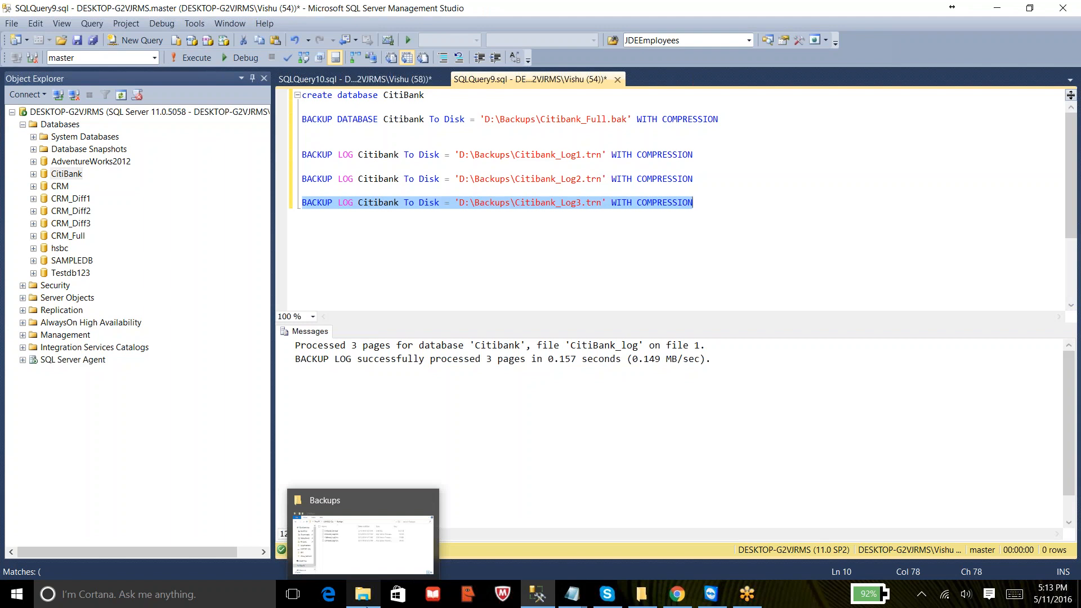
{"action": "left_click", "coordinate": [358, 547]}
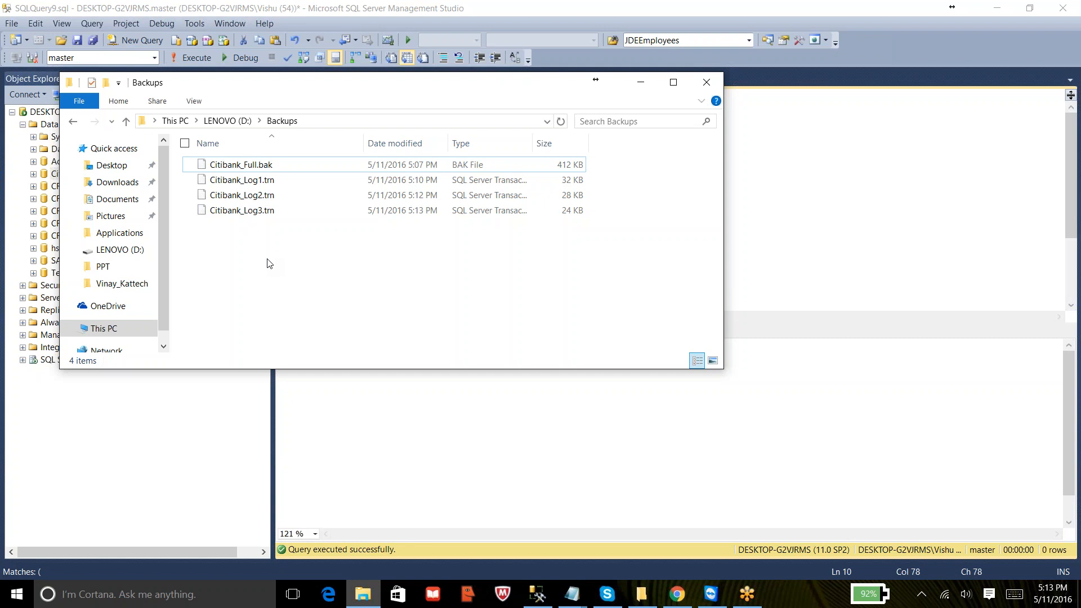
{"action": "left_click", "coordinate": [755, 234]}
- In Notepad, add a 'RESTORE SCENARIO:' heading underlined with asterisks and the item '1. Restore Full Backup'
{"action": "mouse_move", "coordinate": [578, 582]}
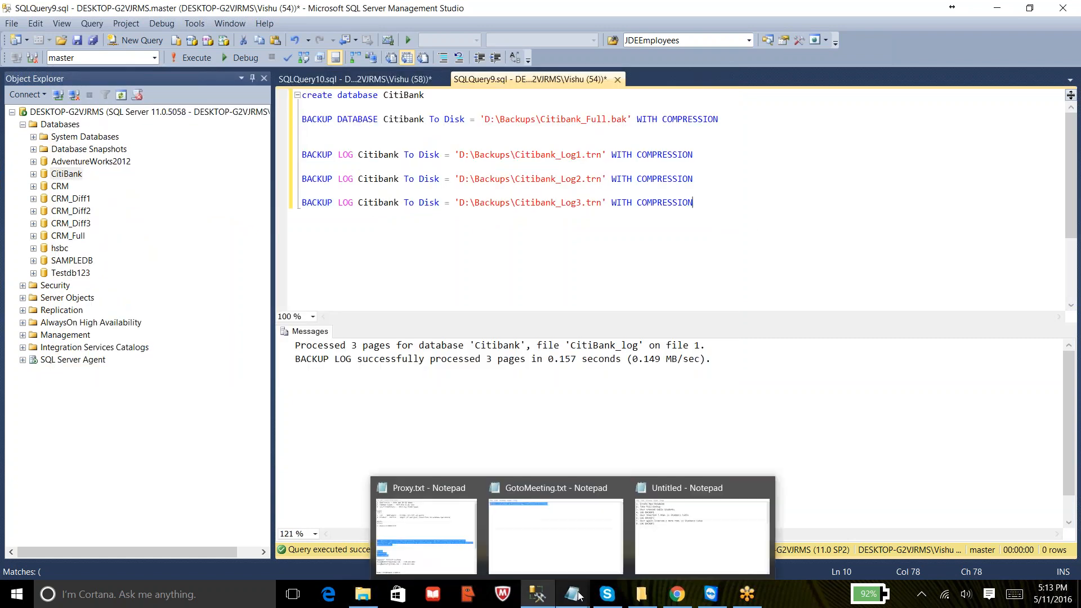
{"action": "left_click", "coordinate": [657, 543]}
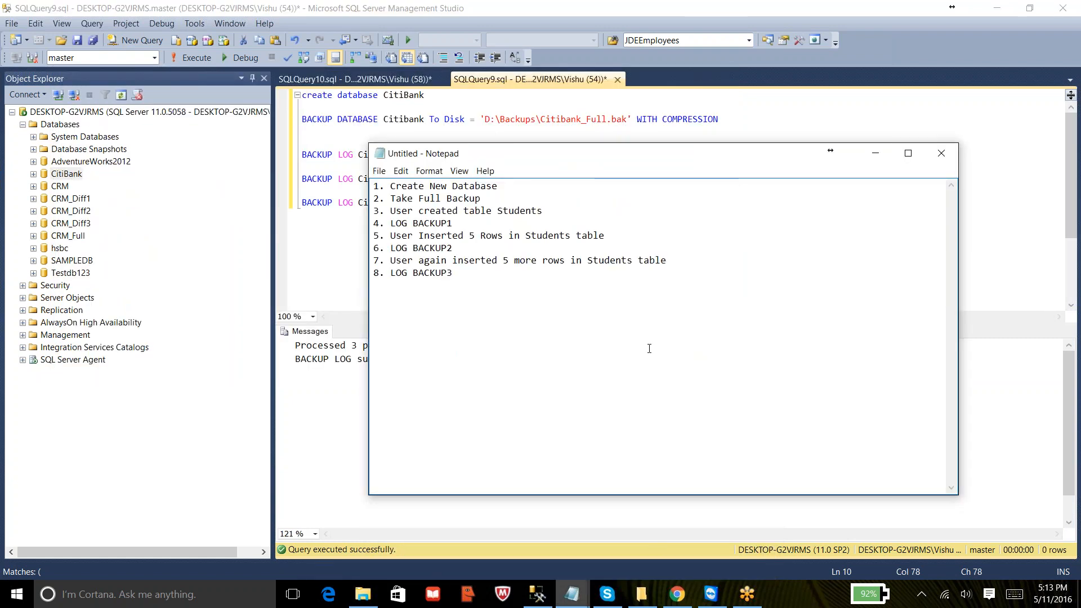
{"action": "type", "text": "RESTORE SCN"}
{"action": "key", "text": "BackSpace"}
{"action": "type", "text": "ENARIO"}
{"action": "type", "text": ": "}
{"action": "type", "text": "******************"}
{"action": "key", "text": "Return"}
{"action": "key", "text": "Return"}
{"action": "type", "text": "1. Restore Full Backup"}
{"action": "key", "text": "Return"}
- Add the item '2. Restore Full Backup + Log Backup1'
{"action": "type", "text": "2. Res"}
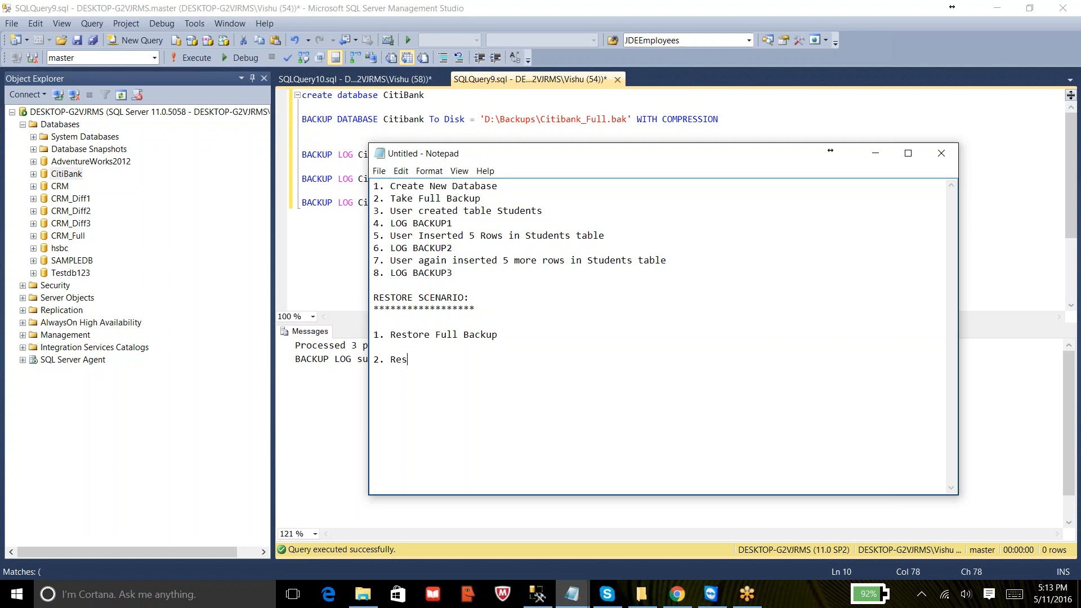
{"action": "type", "text": "tore Full Backup + Log Backup1"}
{"action": "key", "text": "Return"}
{"action": "key", "text": "Return"}
- Add the item '3. Restore Full Backup + Log Backup1 + Log Backup2'
{"action": "type", "text": "3. Res"}
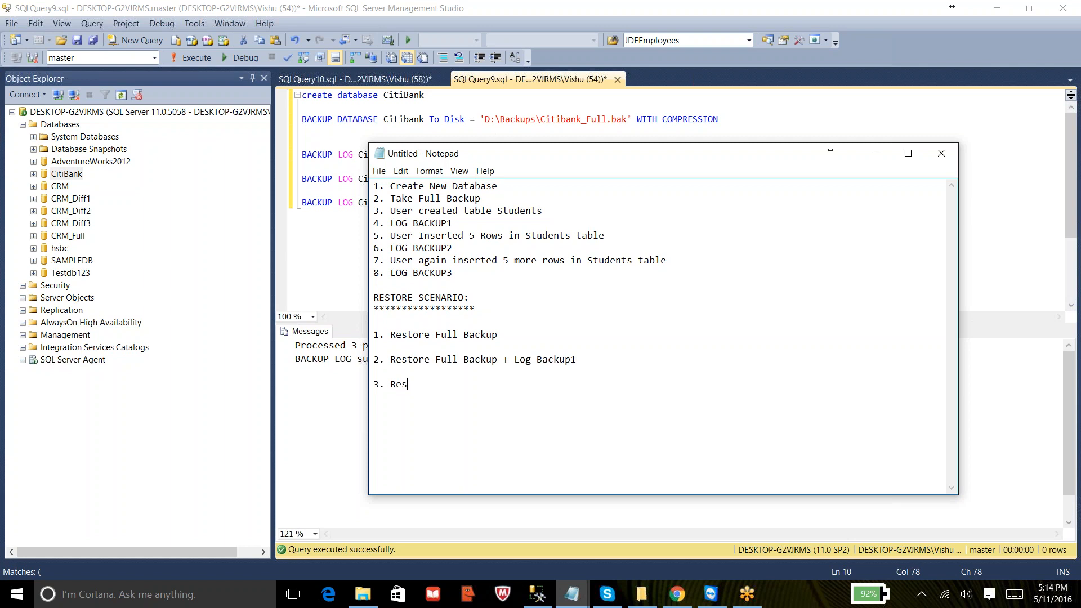
{"action": "type", "text": "tore Full Backup + Log Backup1"}
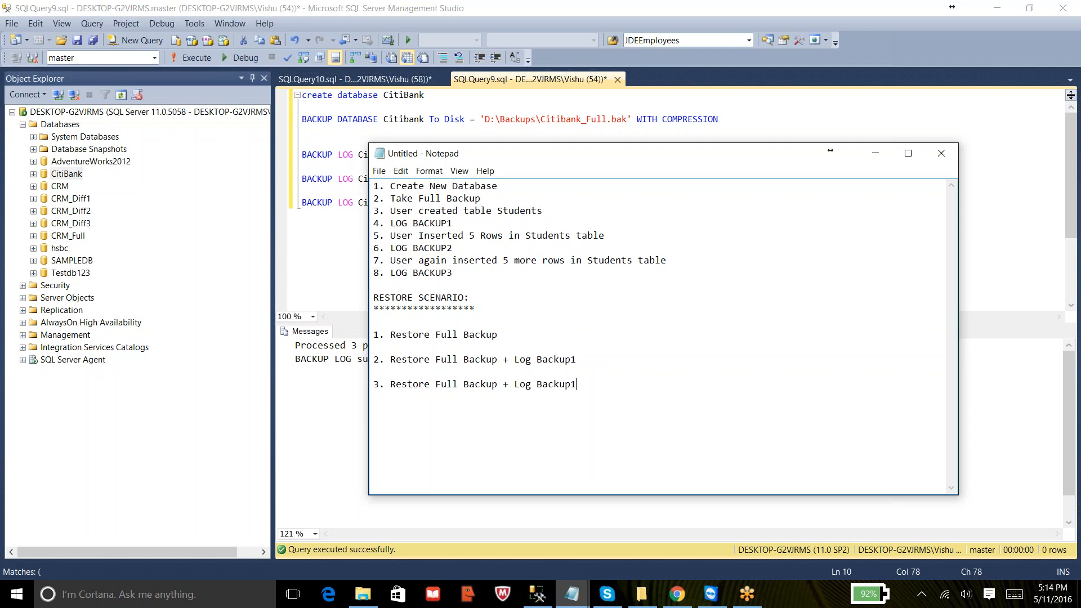
{"action": "type", "text": " + Log B"}
{"action": "type", "text": "cku"}
{"action": "key", "text": "BackSpace"}
{"action": "key", "text": "BackSpace"}
{"action": "key", "text": "BackSpace"}
{"action": "type", "text": "ackup2"}
{"action": "key", "text": "Return"}
{"action": "key", "text": "Return"}
- Add the item '4. Restore Full Backup + Log Backup1 + Log Backup2 + Log Backup3'
{"action": "type", "text": "4. Restore Ful"}
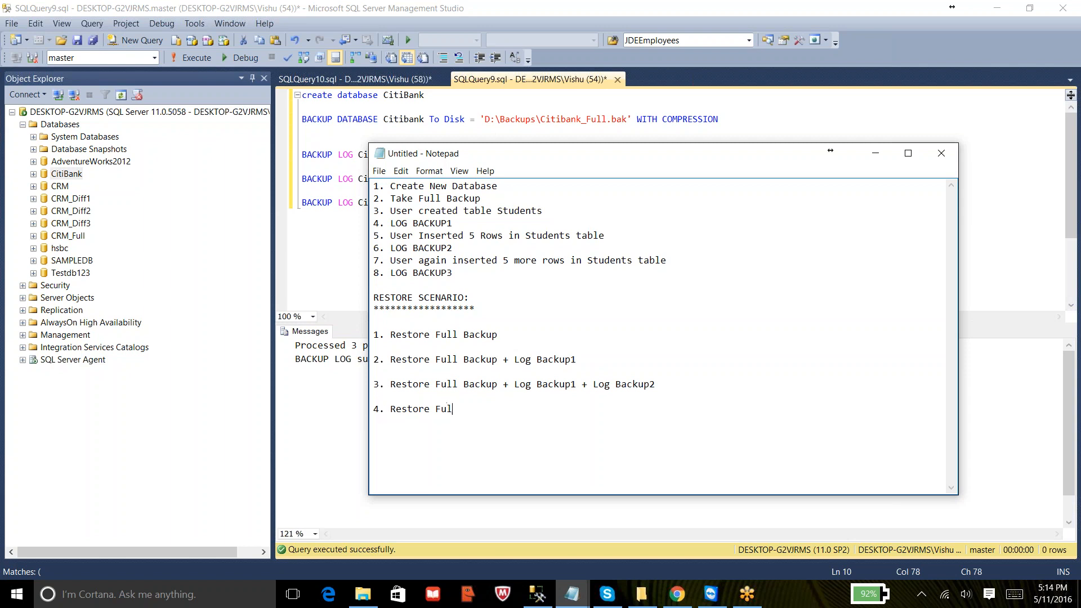
{"action": "type", "text": "l Backup + Log Backup1 + Log Backup "}
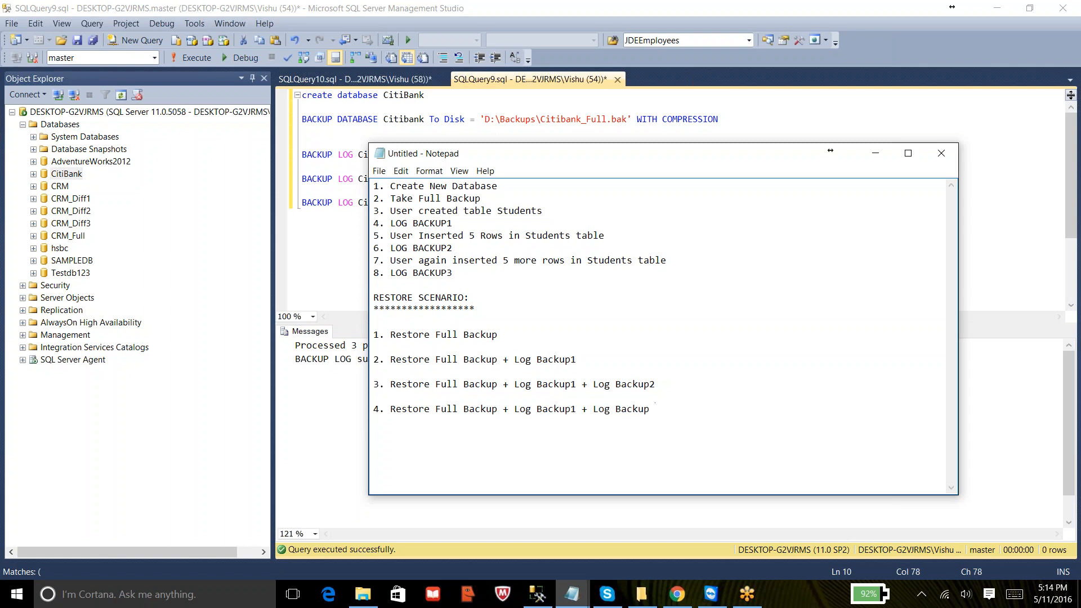
{"action": "type", "text": "2 + Log Backup3"}
{"action": "left_click_drag", "start_coordinate": [498, 335], "coordinate": [395, 337]}
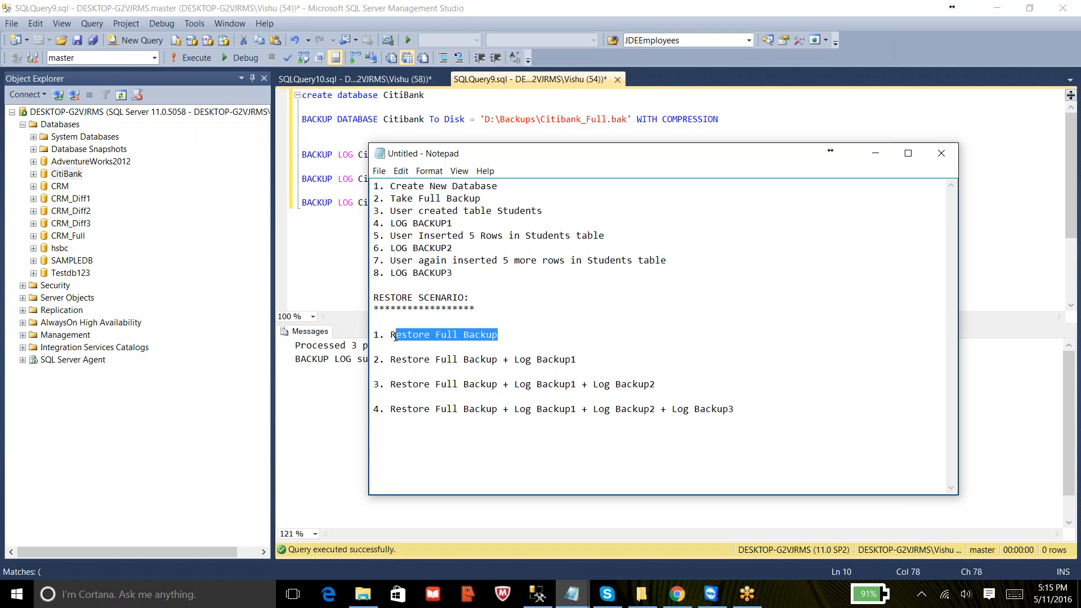
{"action": "left_click", "coordinate": [485, 317]}
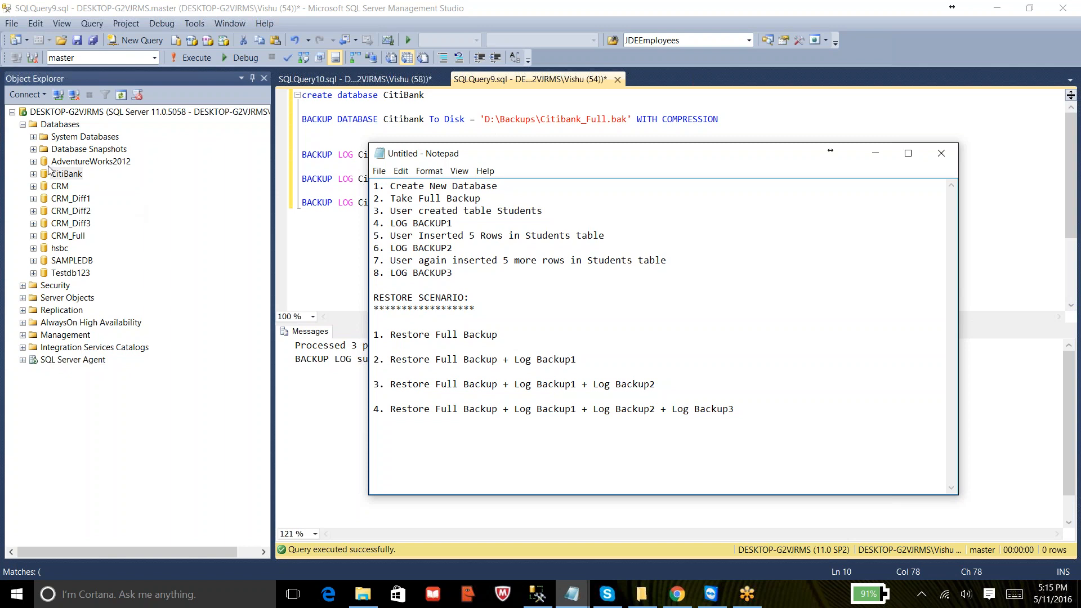
- Open the Restore Database dialog for the server's databases and choose a backup device as the source
{"action": "left_click", "coordinate": [50, 125]}
{"action": "right_click", "coordinate": [50, 125]}
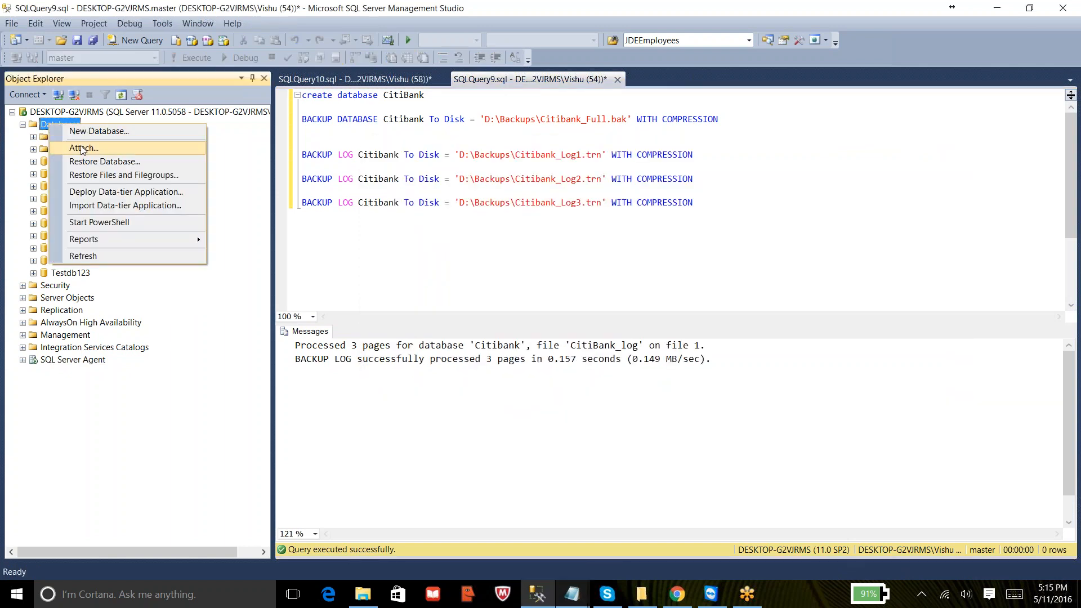
{"action": "left_click", "coordinate": [86, 162]}
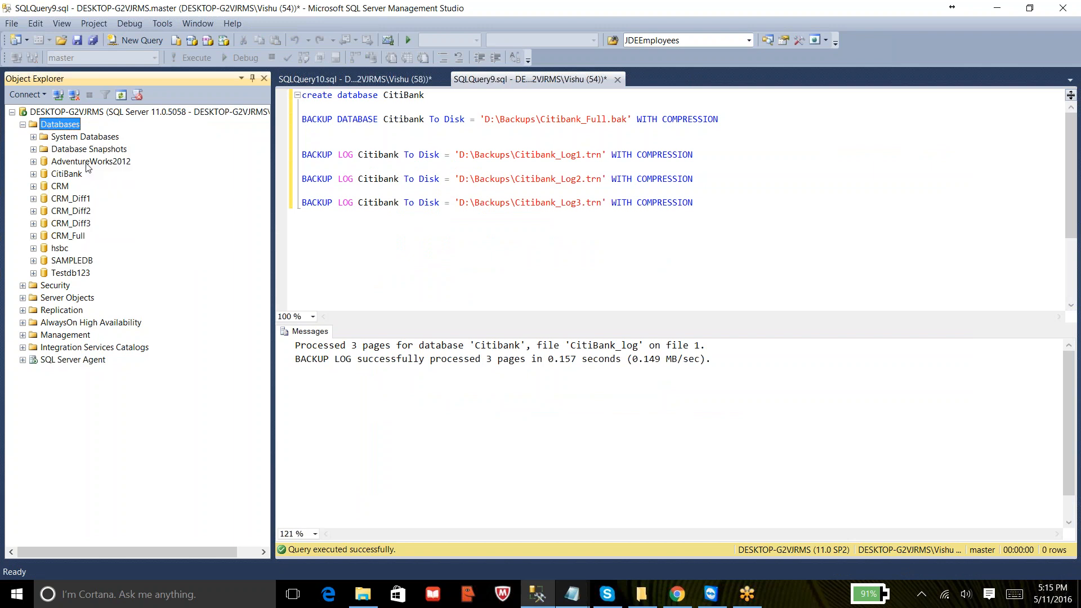
{"action": "left_click", "coordinate": [482, 169]}
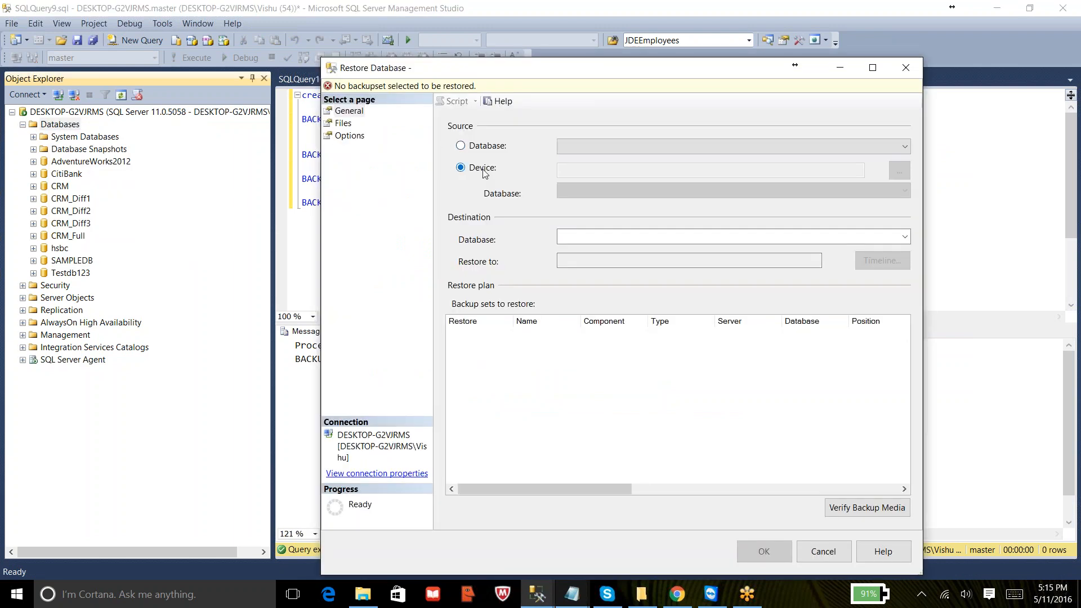
{"action": "left_click", "coordinate": [1061, 35]}
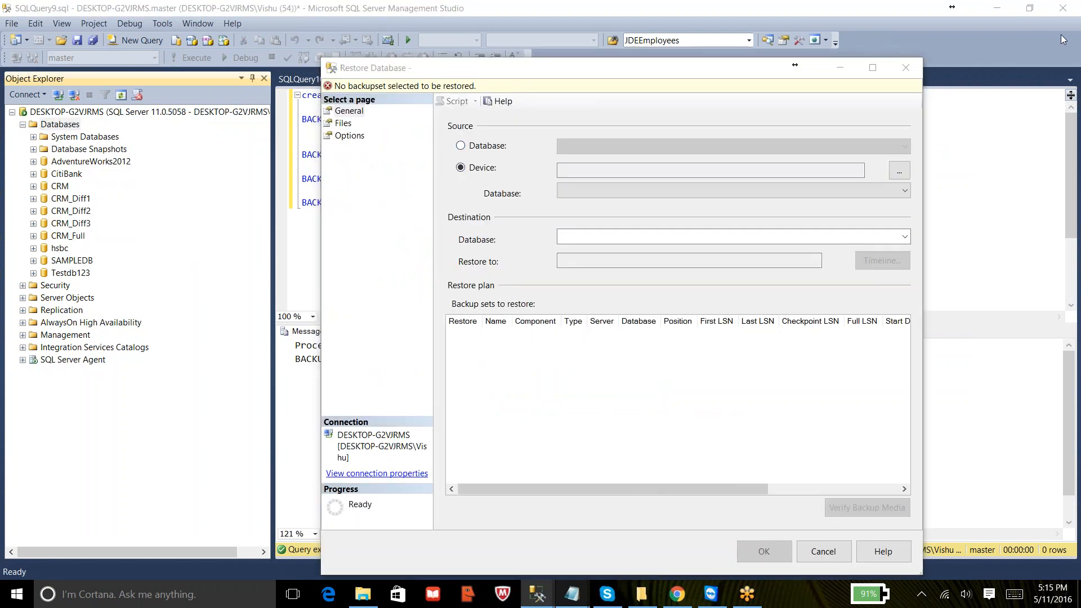
{"action": "left_click", "coordinate": [1061, 35]}
- Add the backup file D:\Backups\Citibank_Full.bak as the restore source device
{"action": "left_click", "coordinate": [899, 173]}
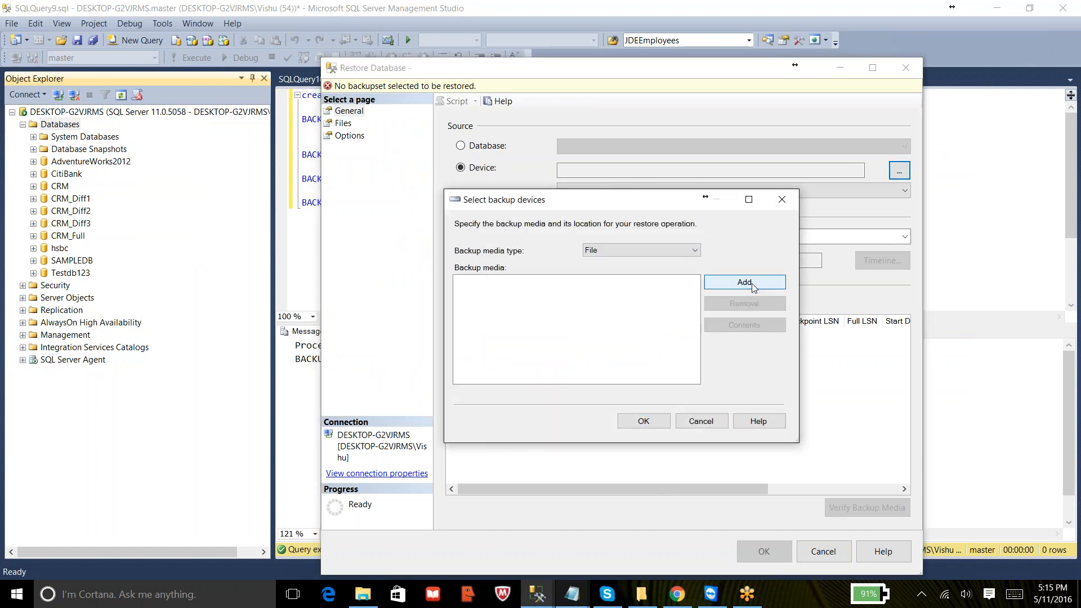
{"action": "left_click", "coordinate": [744, 283]}
{"action": "left_click_drag", "start_coordinate": [475, 252], "coordinate": [387, 207]}
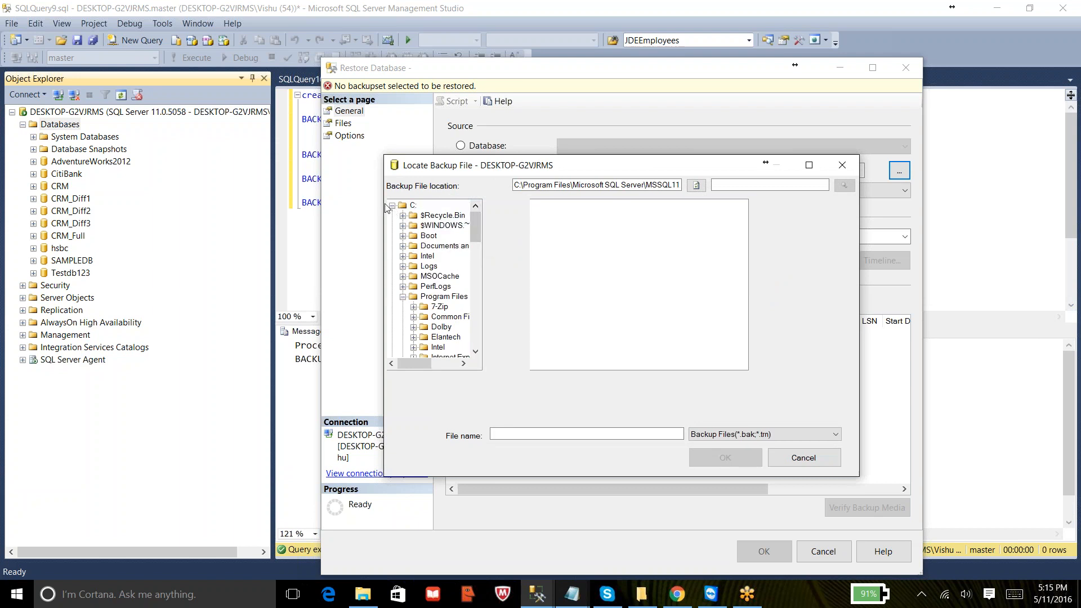
{"action": "left_click", "coordinate": [392, 205]}
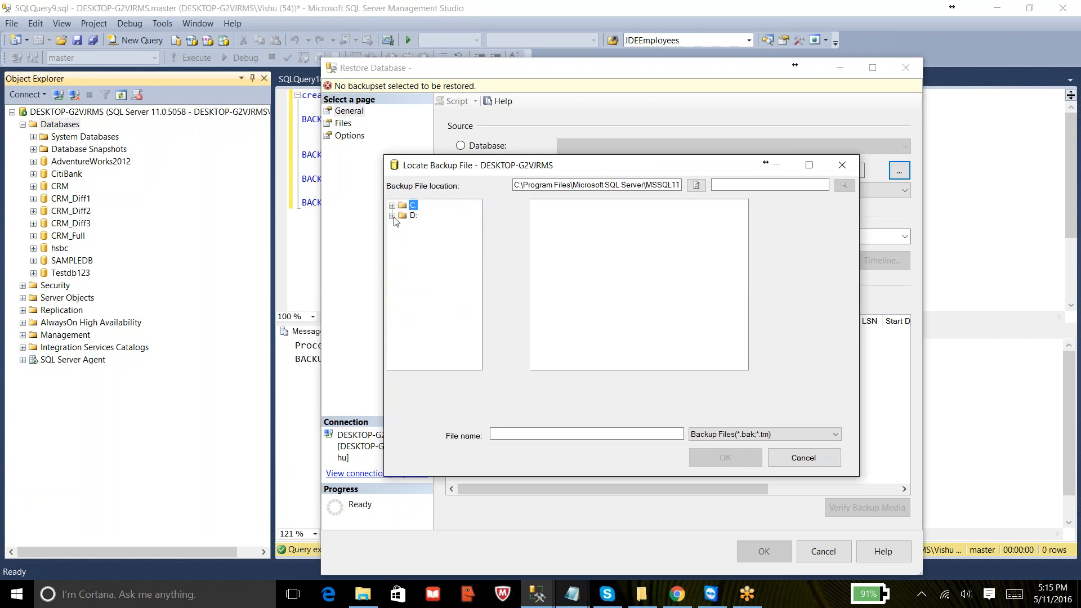
{"action": "left_click", "coordinate": [392, 216]}
{"action": "left_click", "coordinate": [435, 246]}
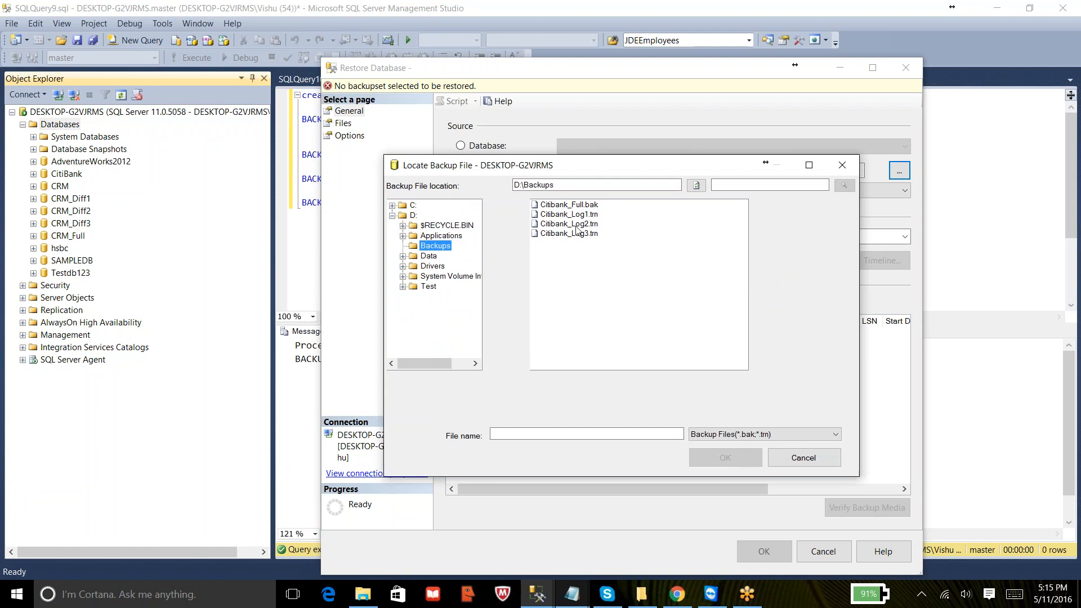
{"action": "left_click", "coordinate": [575, 206]}
{"action": "left_click", "coordinate": [704, 457]}
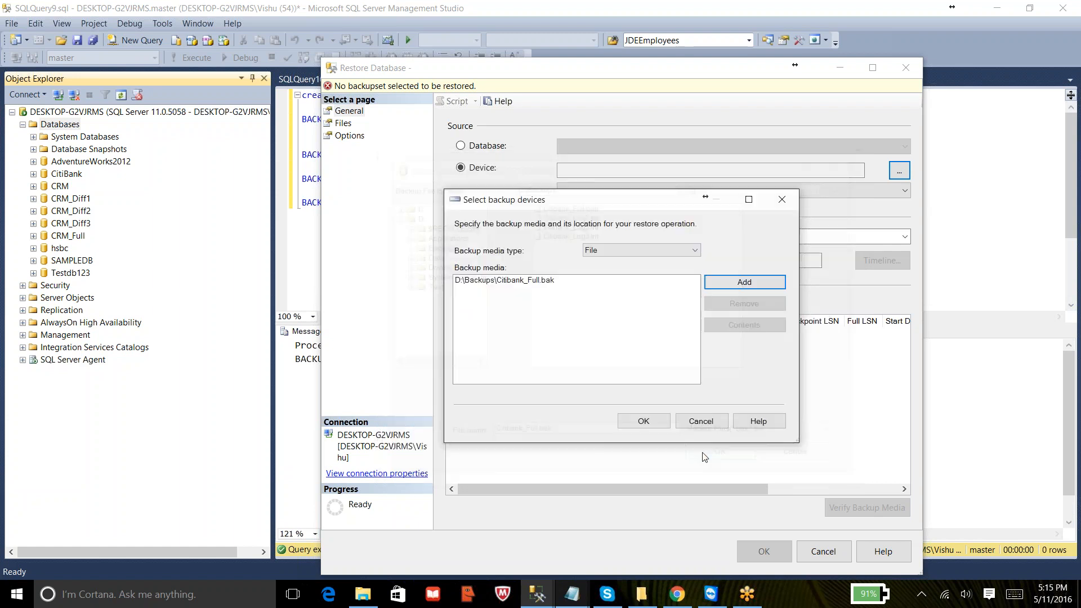
{"action": "left_click", "coordinate": [654, 420]}
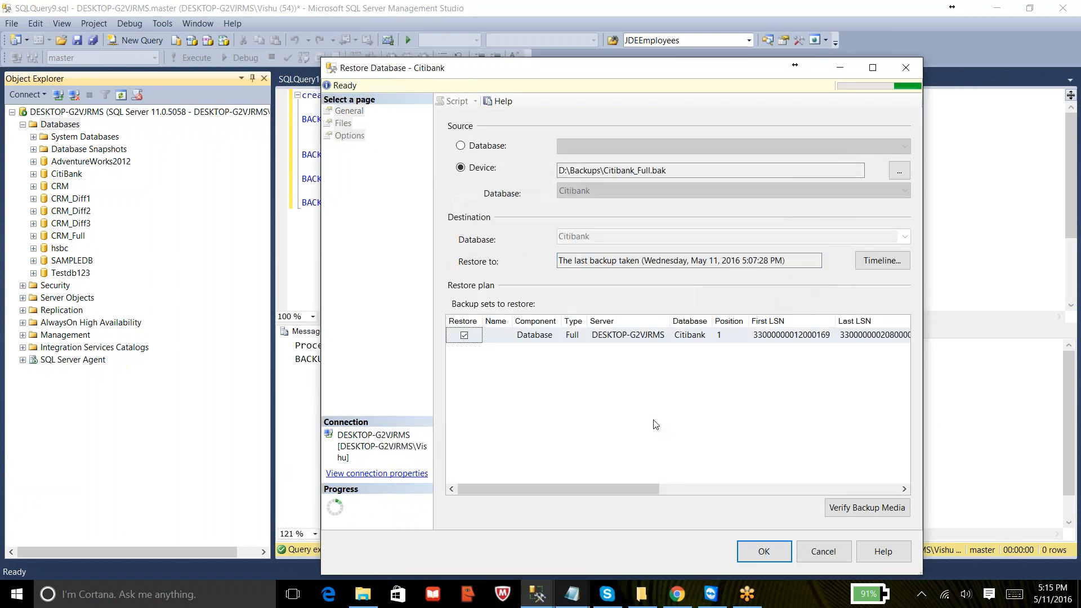
- Set the destination database name to Citibank_Full
{"action": "left_click", "coordinate": [611, 238]}
{"action": "type", "text": "_Fu"}
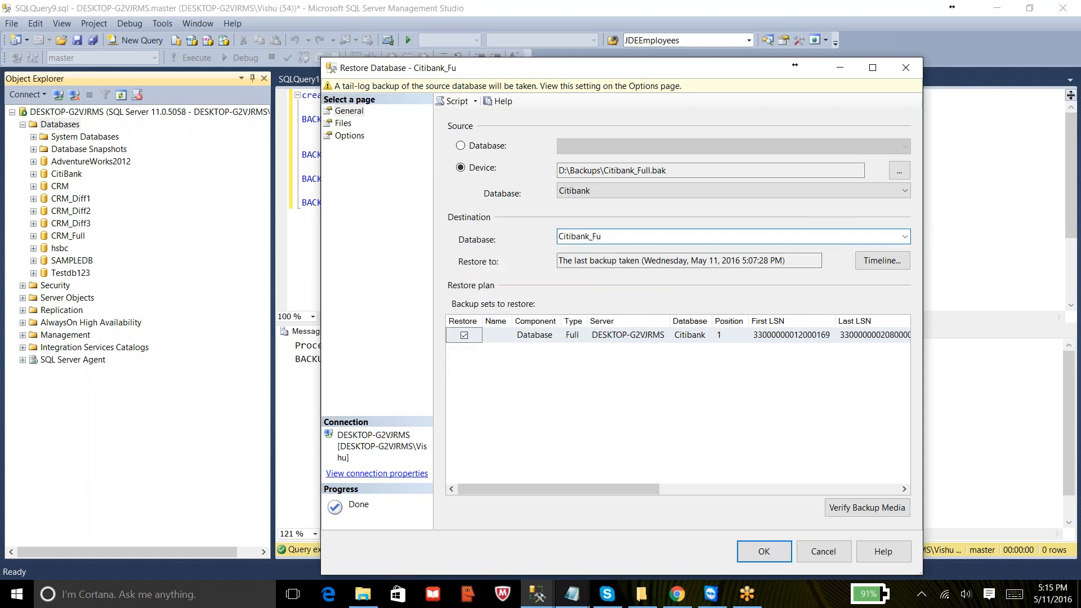
{"action": "type", "text": "l"}
- On the Files page, append _Full to the data file's restore-as file name
{"action": "left_click", "coordinate": [345, 124]}
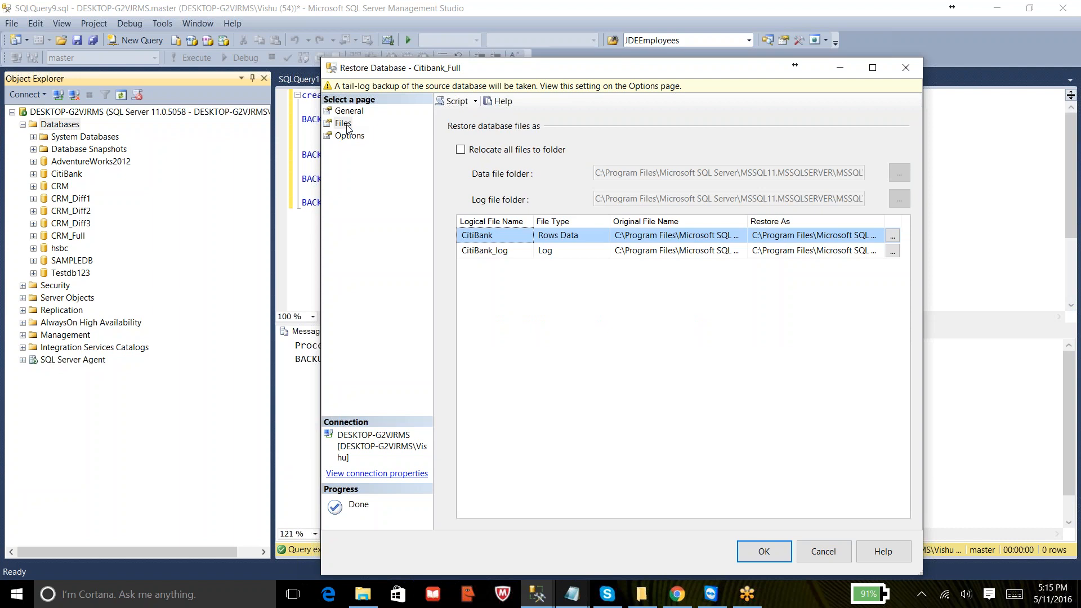
{"action": "left_click", "coordinate": [830, 237]}
{"action": "key", "text": "End"}
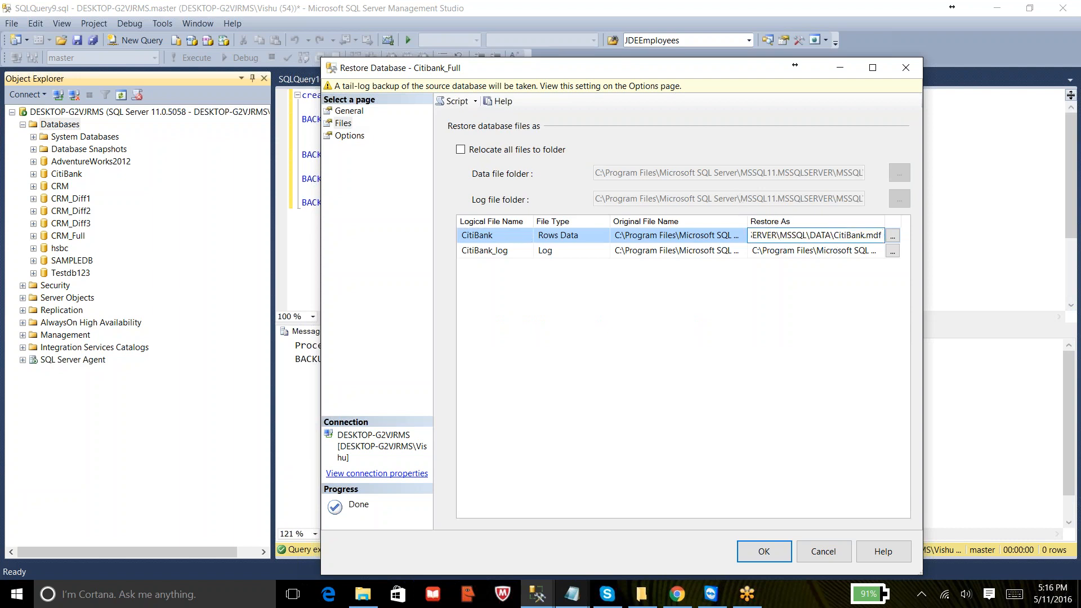
{"action": "key", "text": "Left"}
{"action": "key", "text": "Left"}
{"action": "key", "text": "Left"}
{"action": "key", "text": "Left"}
{"action": "type", "text": "_Full"}
{"action": "left_click", "coordinate": [865, 251]}
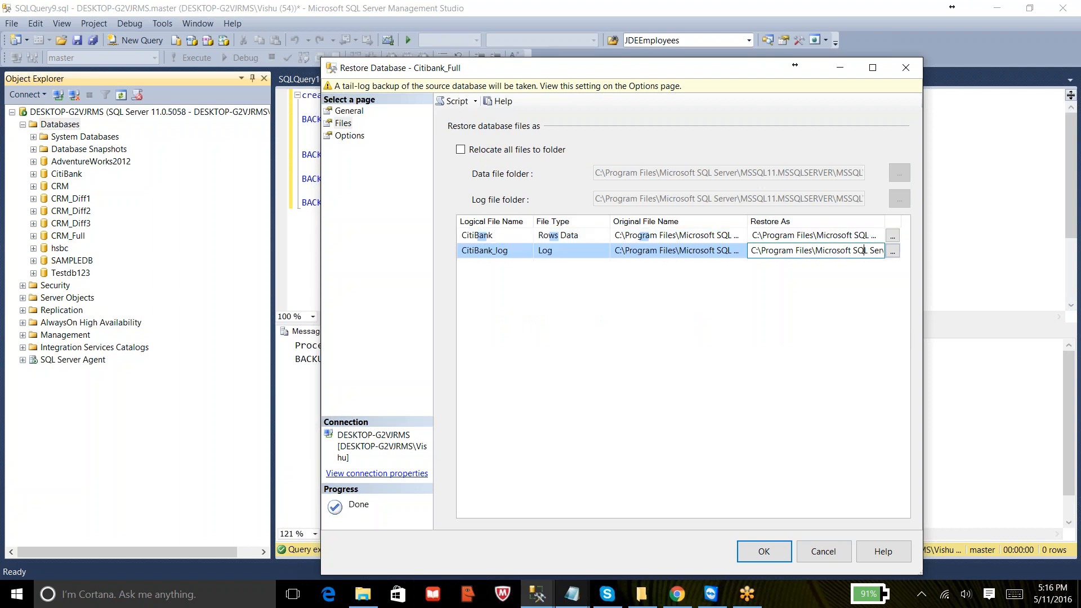
- Browse to restore the data file as D:\Data\Citibank_full.mdf
{"action": "left_click", "coordinate": [894, 235]}
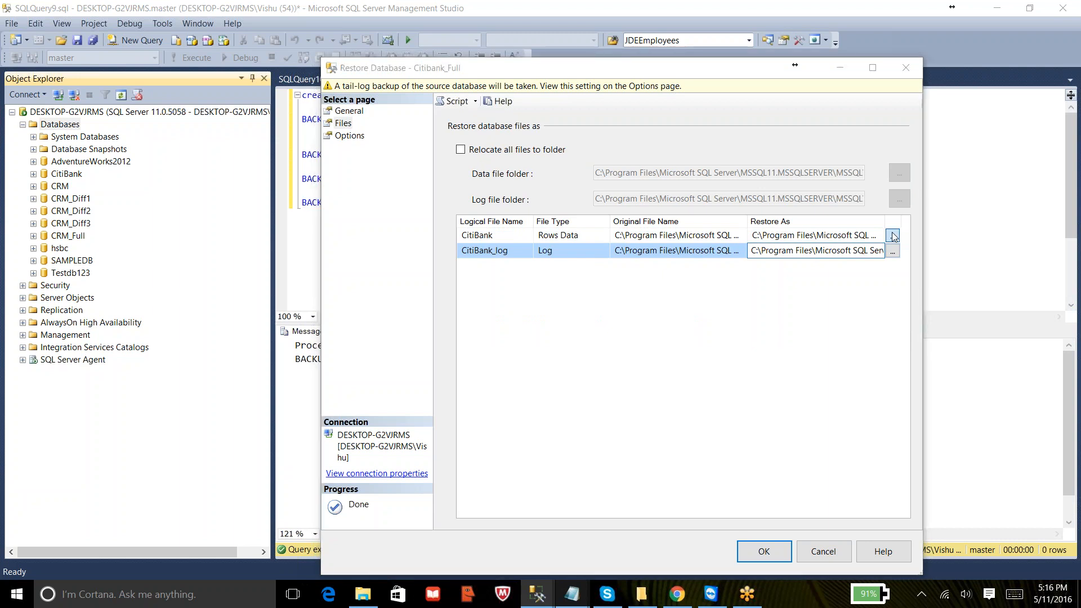
{"action": "left_click", "coordinate": [517, 182]}
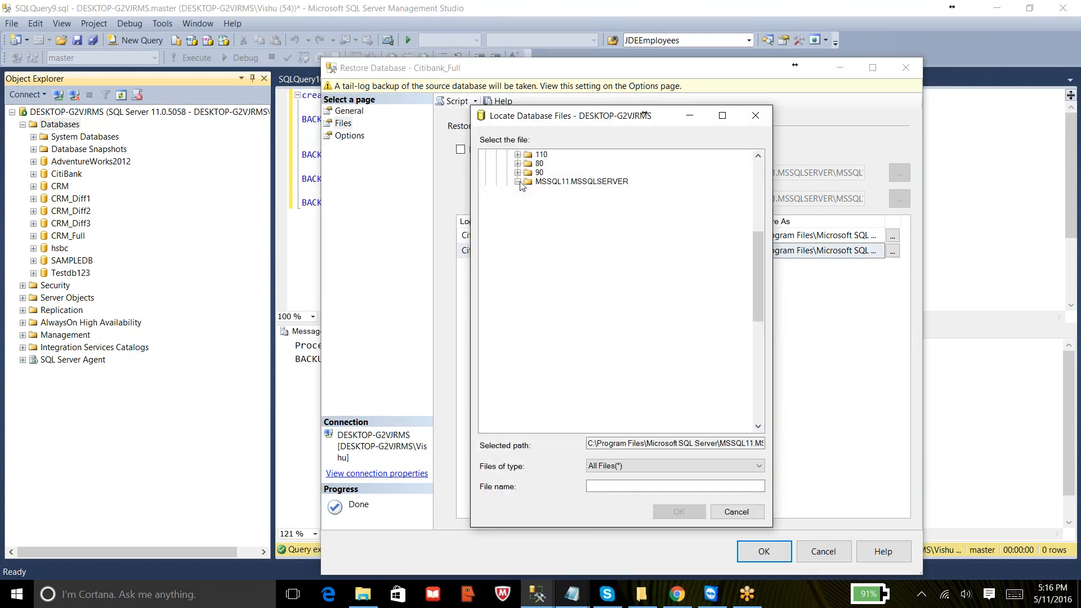
{"action": "left_click_drag", "start_coordinate": [762, 282], "coordinate": [761, 164]}
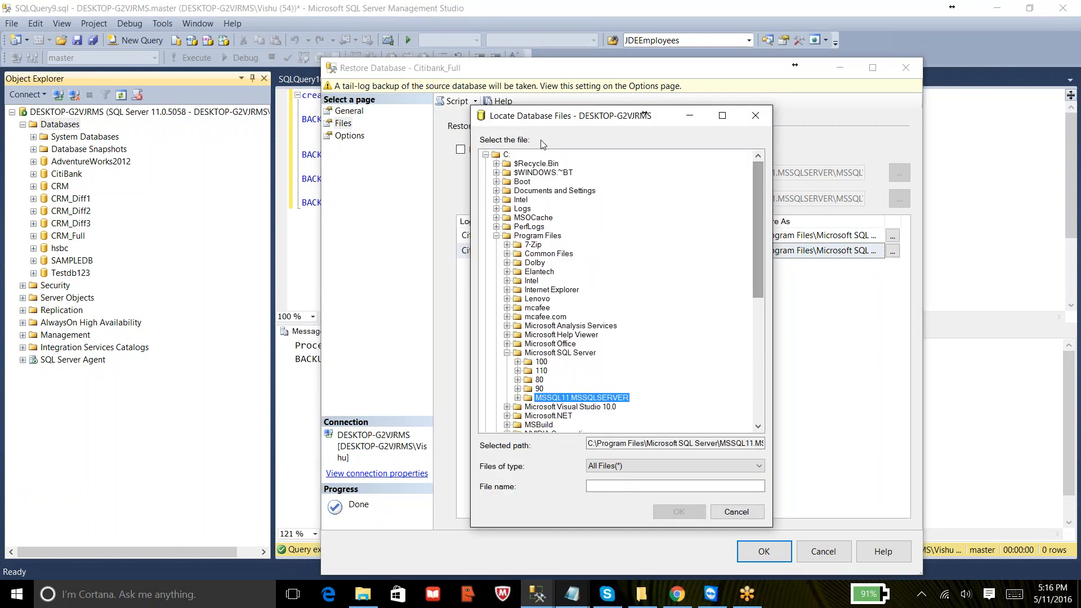
{"action": "left_click", "coordinate": [488, 154]}
{"action": "left_click", "coordinate": [486, 163]}
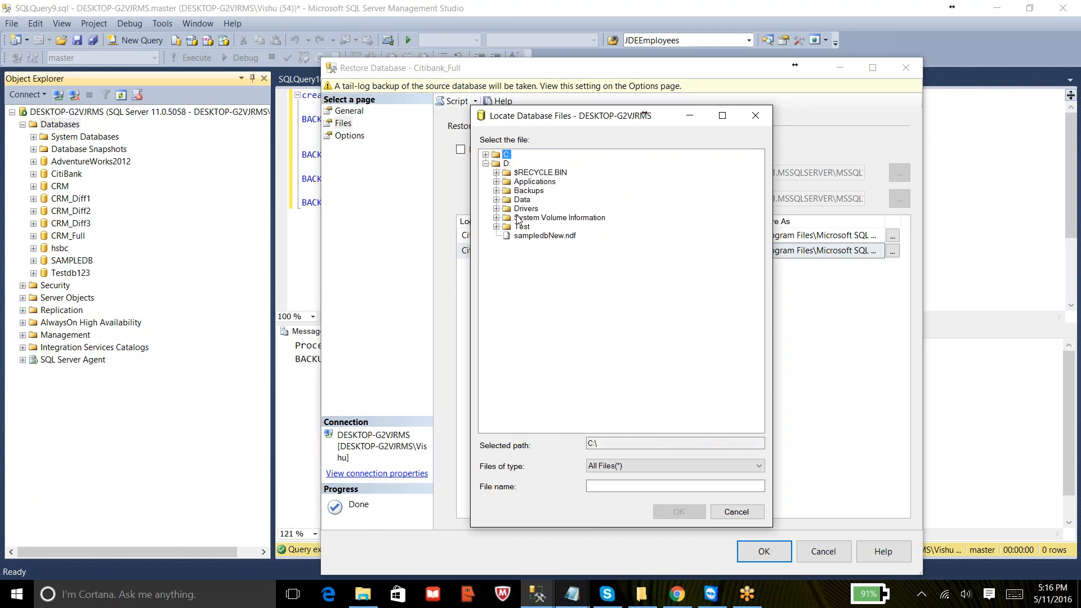
{"action": "left_click", "coordinate": [522, 200]}
{"action": "left_click", "coordinate": [623, 488]}
{"action": "type", "text": "Citi"}
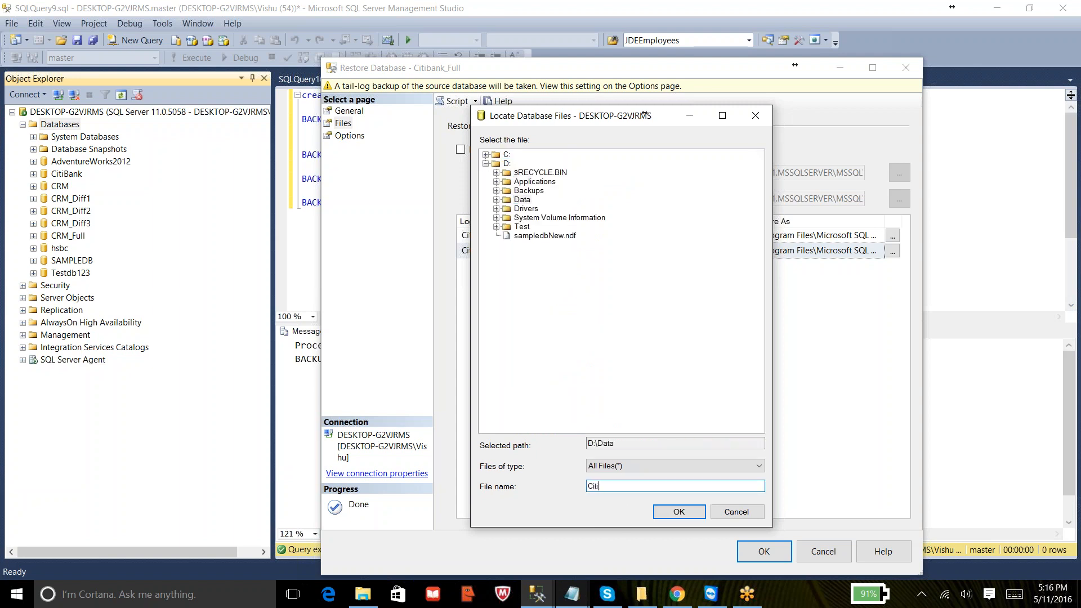
{"action": "type", "text": "bank_full.mdf"}
{"action": "key", "text": "BackSpace"}
{"action": "key", "text": "BackSpace"}
{"action": "type", "text": "mdf"}
{"action": "left_click", "coordinate": [668, 512]}
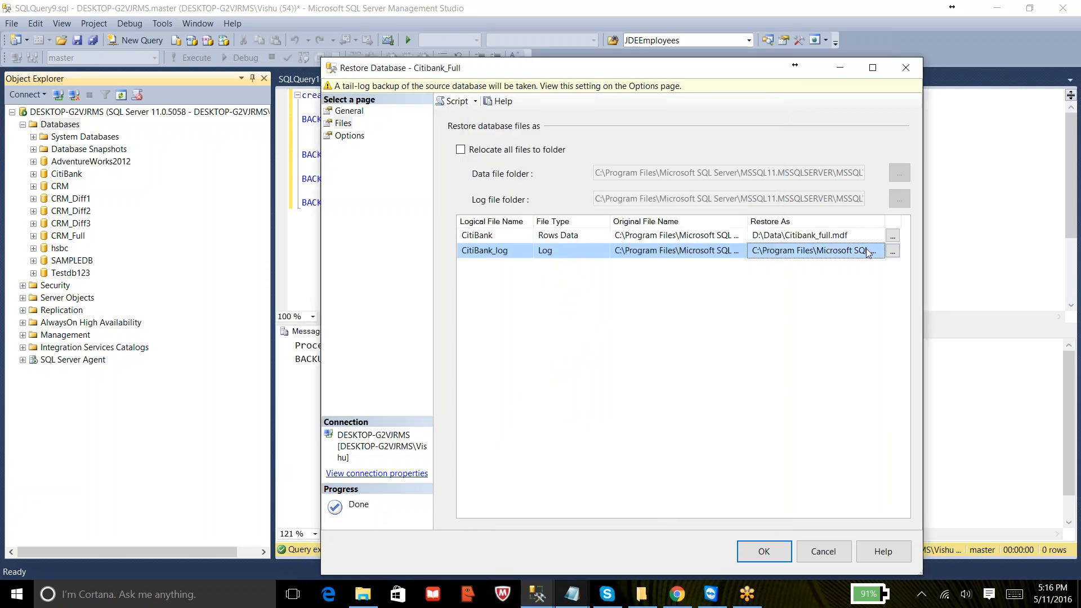
- Browse to restore the log file as D:\Data\Citibank_fulllog.ldf
{"action": "left_click", "coordinate": [892, 251]}
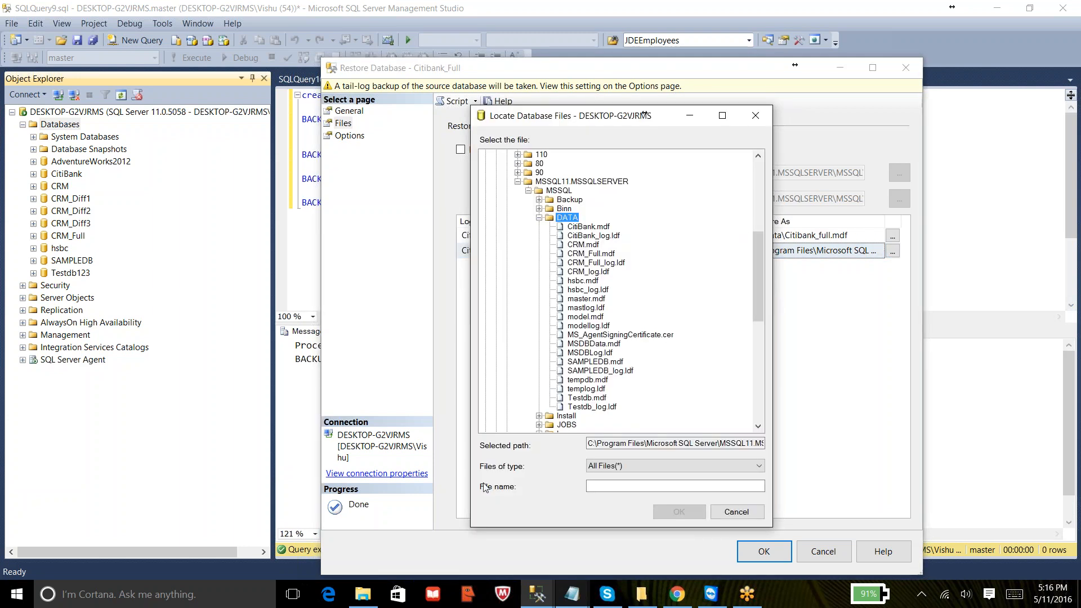
{"action": "left_click_drag", "start_coordinate": [753, 287], "coordinate": [752, 175]}
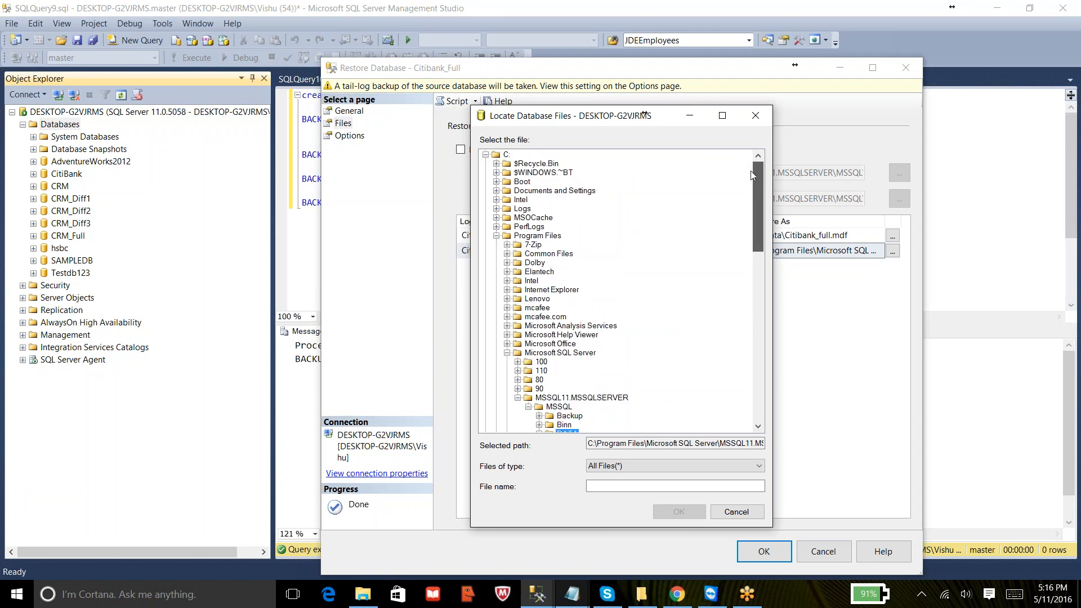
{"action": "left_click", "coordinate": [486, 154]}
{"action": "left_click", "coordinate": [486, 163]}
{"action": "left_click", "coordinate": [522, 199]}
{"action": "left_click", "coordinate": [609, 488]}
{"action": "right_click", "coordinate": [608, 490]}
{"action": "key", "text": "Escape"}
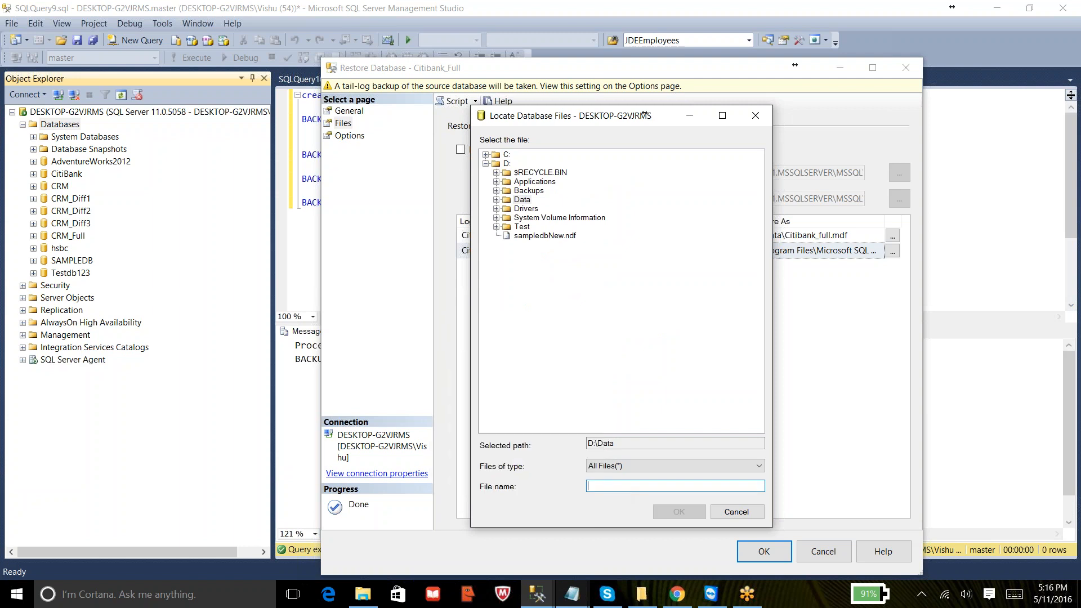
{"action": "type", "text": "Citibank_L"}
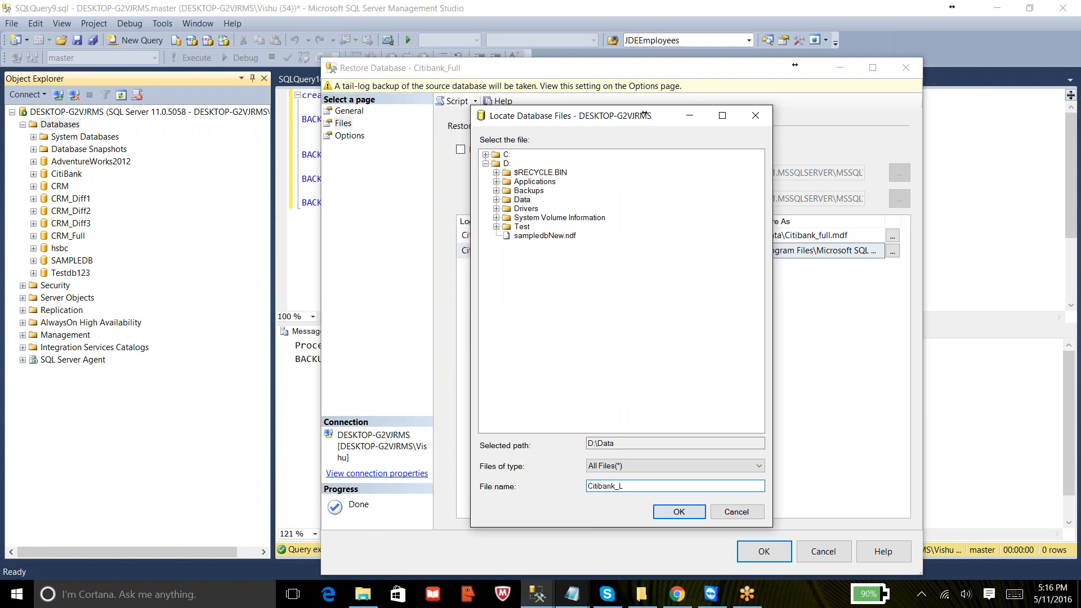
{"action": "type", "text": "fulllog.ldf"}
{"action": "left_click", "coordinate": [660, 514]}
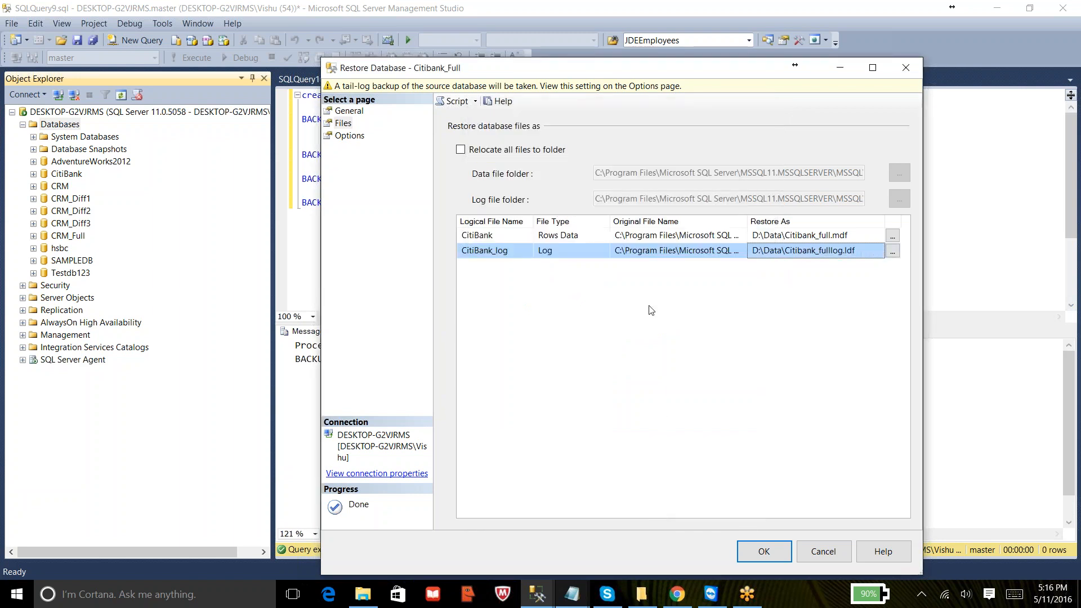
- Turn off the tail-log backup, keep the recovery state RESTORE WITH RECOVERY, and run the restore
{"action": "left_click", "coordinate": [353, 138]}
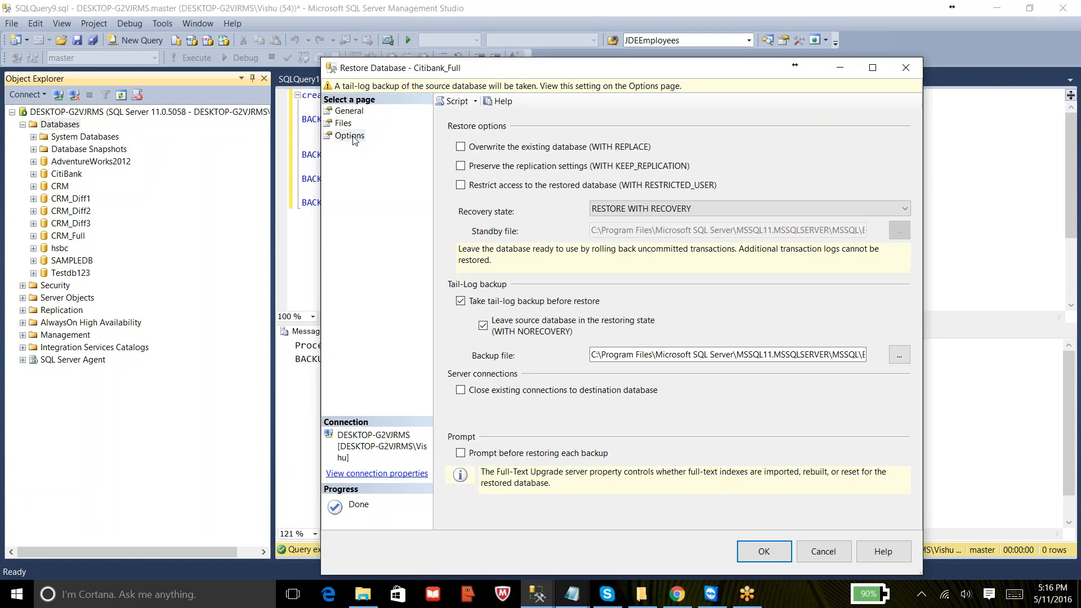
{"action": "left_click", "coordinate": [483, 301]}
{"action": "left_click", "coordinate": [686, 213]}
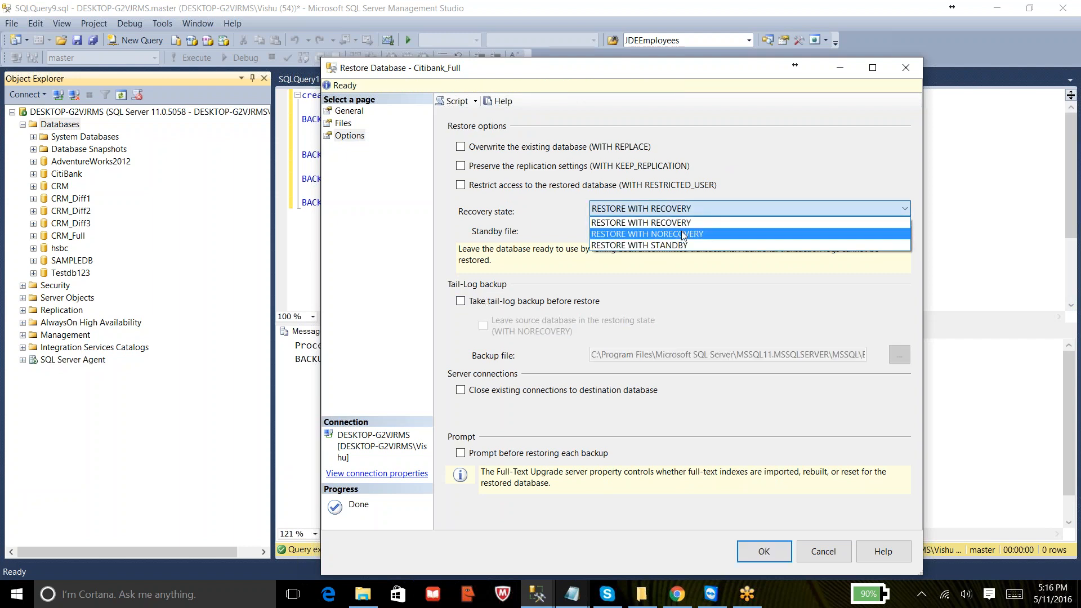
{"action": "left_click", "coordinate": [685, 221]}
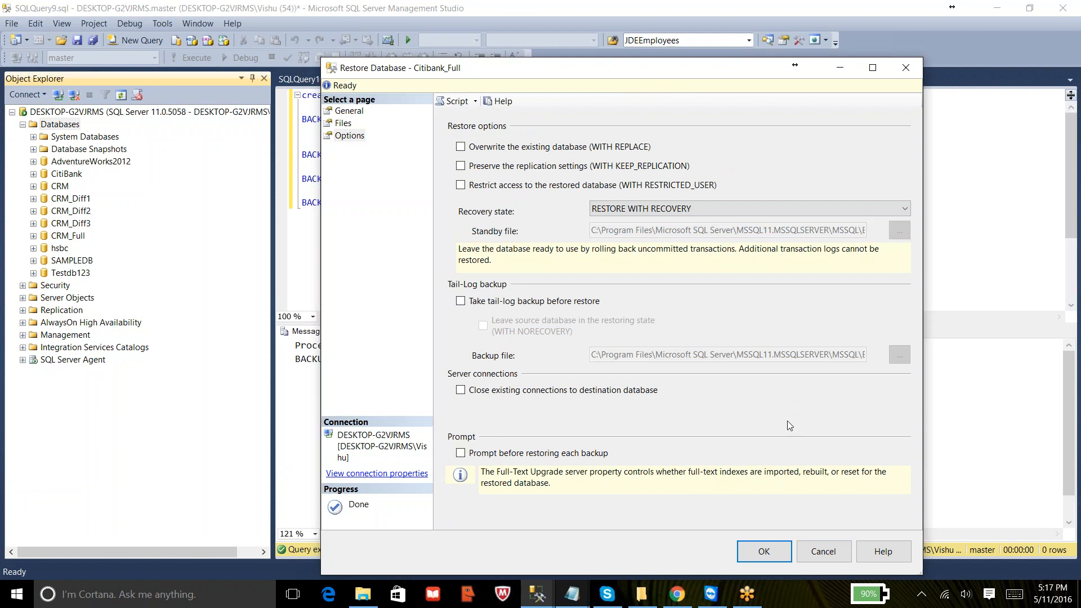
{"action": "left_click", "coordinate": [773, 553]}
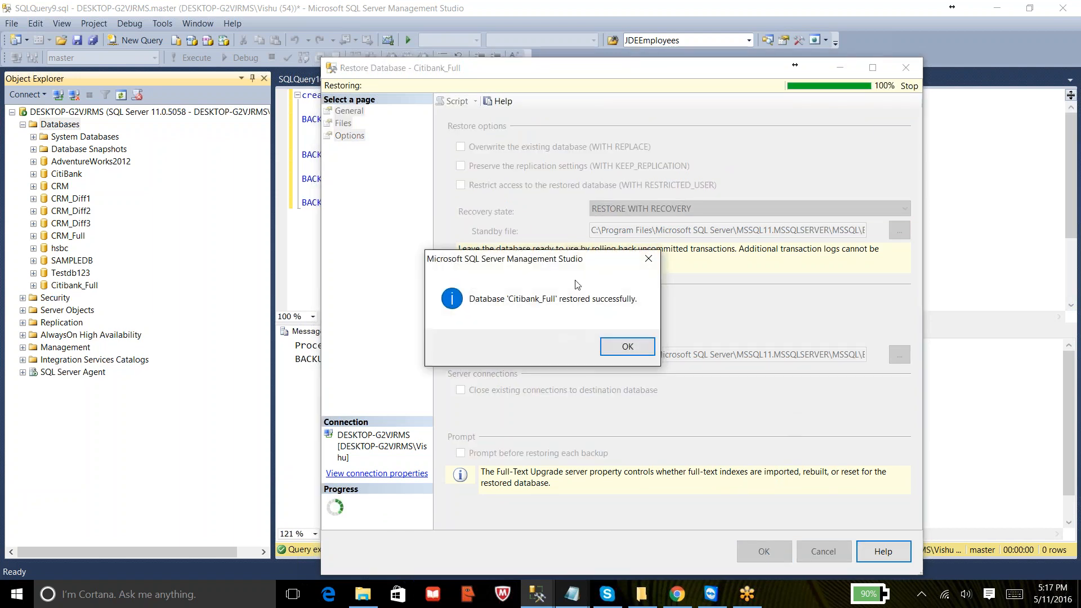
{"action": "left_click", "coordinate": [626, 347]}
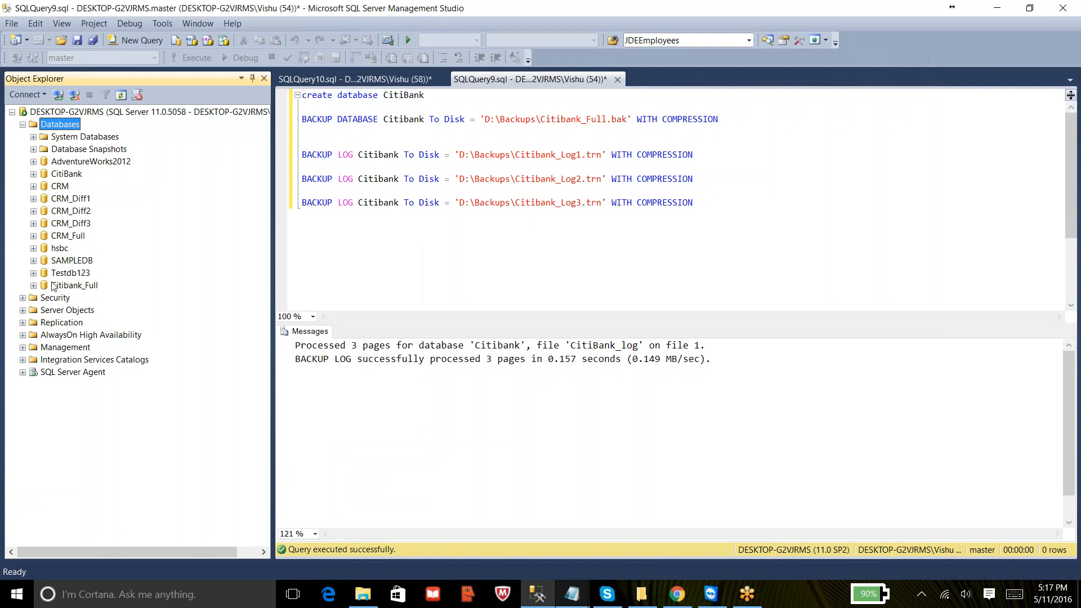
- Expand the restored Citibank_Full database and its Tables folder
{"action": "left_click", "coordinate": [70, 287]}
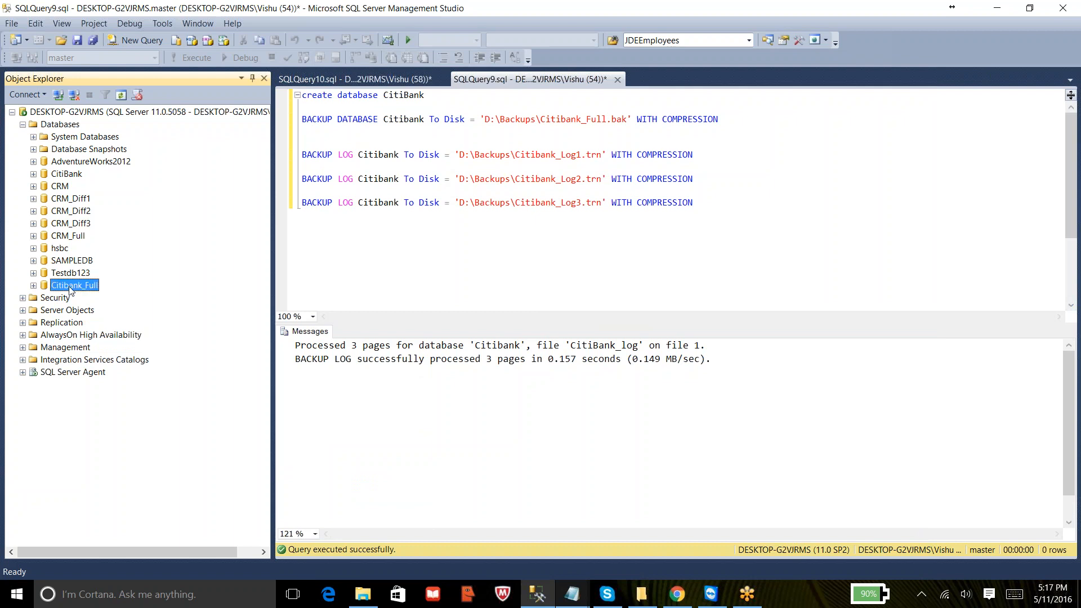
{"action": "left_click", "coordinate": [33, 286]}
{"action": "left_click", "coordinate": [44, 310]}
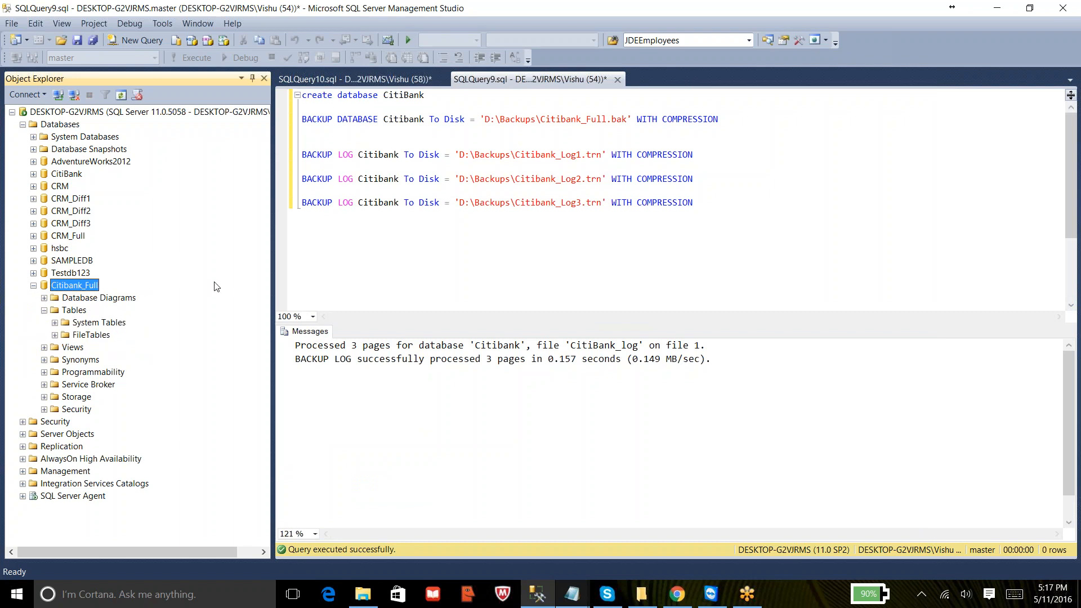
- Switch to the Notepad notes and highlight the 'Take Full Backup' step
{"action": "left_click", "coordinate": [571, 594]}
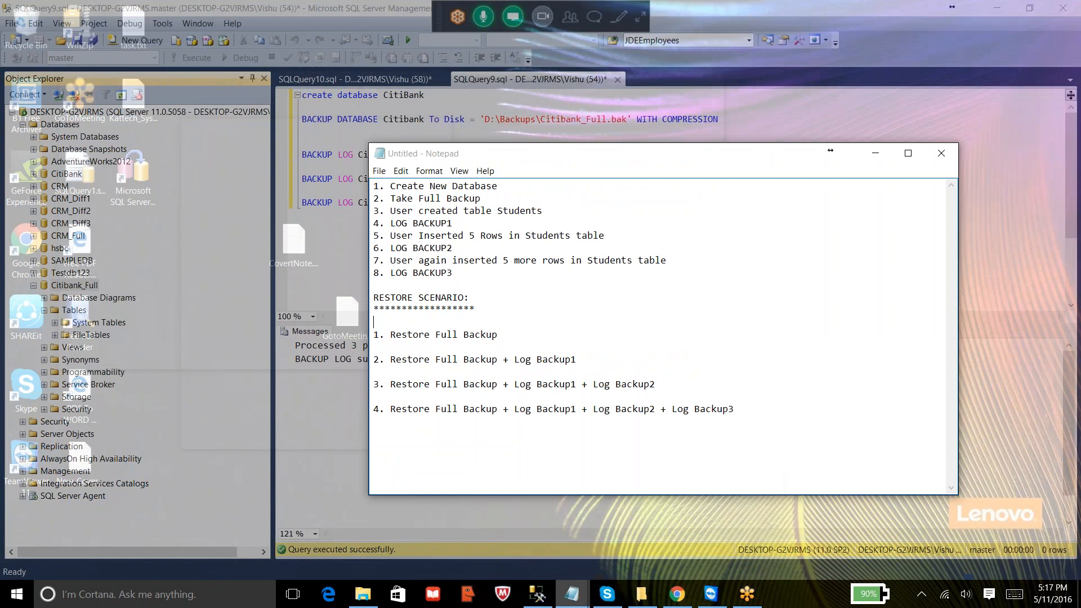
{"action": "left_click", "coordinate": [702, 538]}
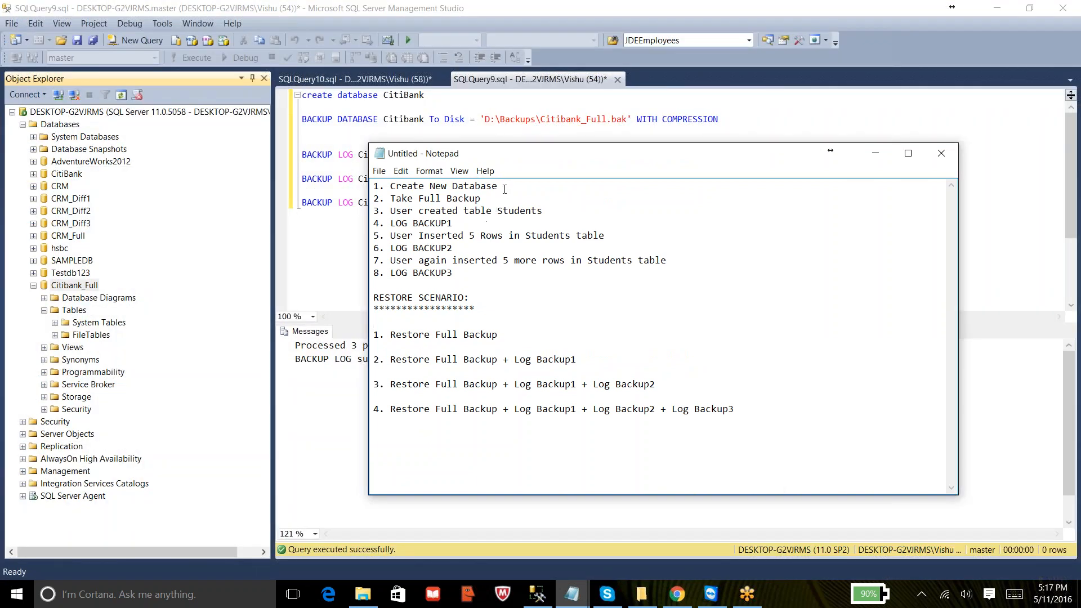
{"action": "left_click_drag", "start_coordinate": [505, 189], "coordinate": [392, 186]}
{"action": "left_click_drag", "start_coordinate": [481, 198], "coordinate": [381, 199]}
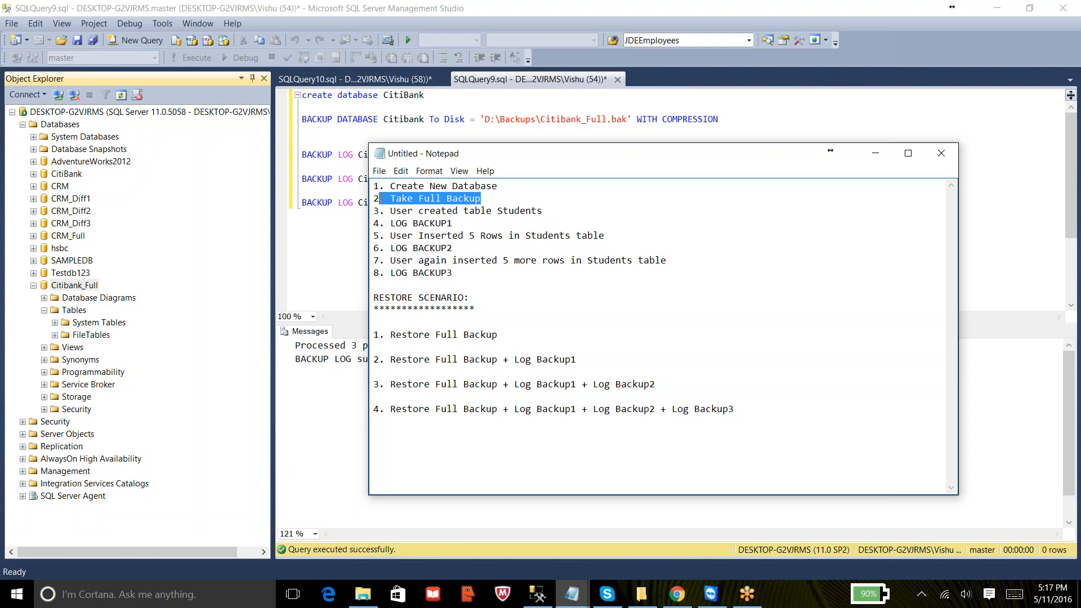
- Append ' WITH RECOVERY' to the 'Restore Full Backup' scenario in the Notepad notes and highlight the second restore scenario
{"action": "left_click_drag", "start_coordinate": [505, 187], "coordinate": [361, 185]}
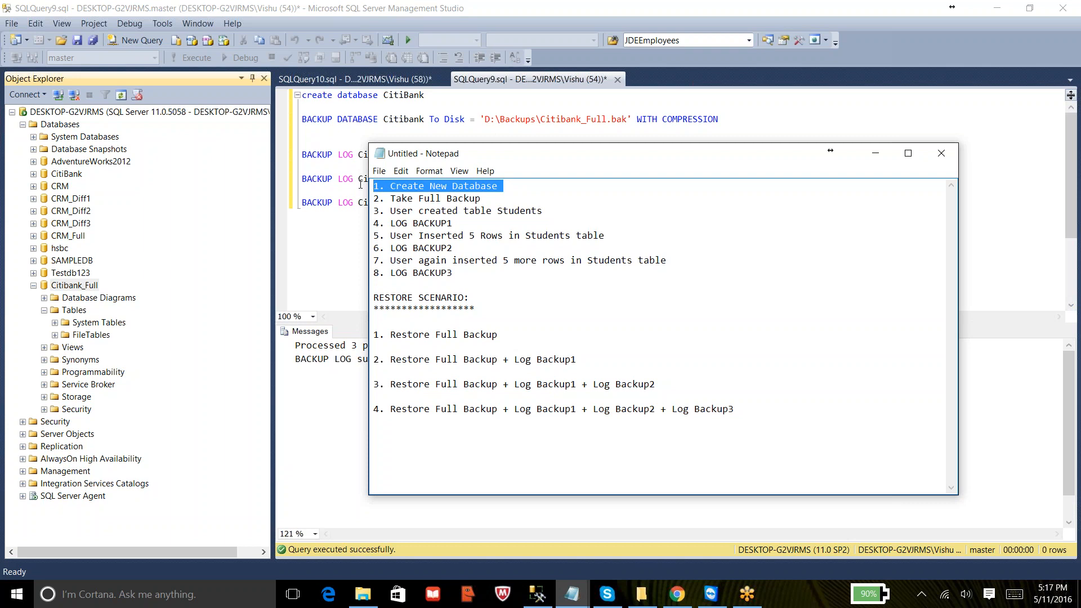
{"action": "left_click", "coordinate": [506, 335]}
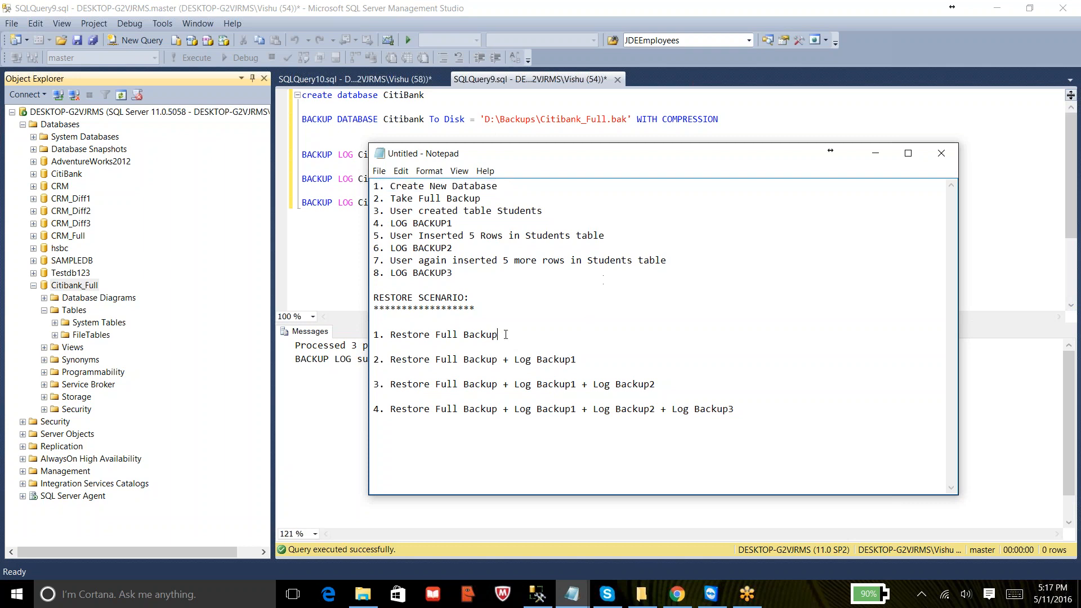
{"action": "type", "text": "WITH RECOVERY"}
{"action": "left_click_drag", "start_coordinate": [589, 362], "coordinate": [373, 364]}
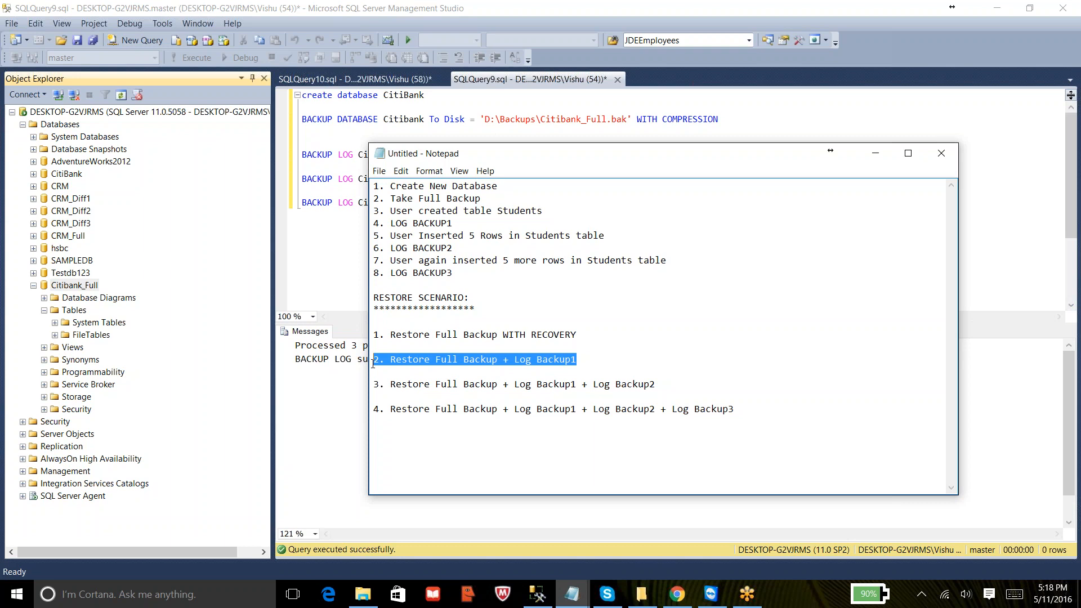
- Return to Object Explorer and collapse the Citibank_Full database
{"action": "left_click", "coordinate": [335, 249]}
{"action": "left_click", "coordinate": [34, 285]}
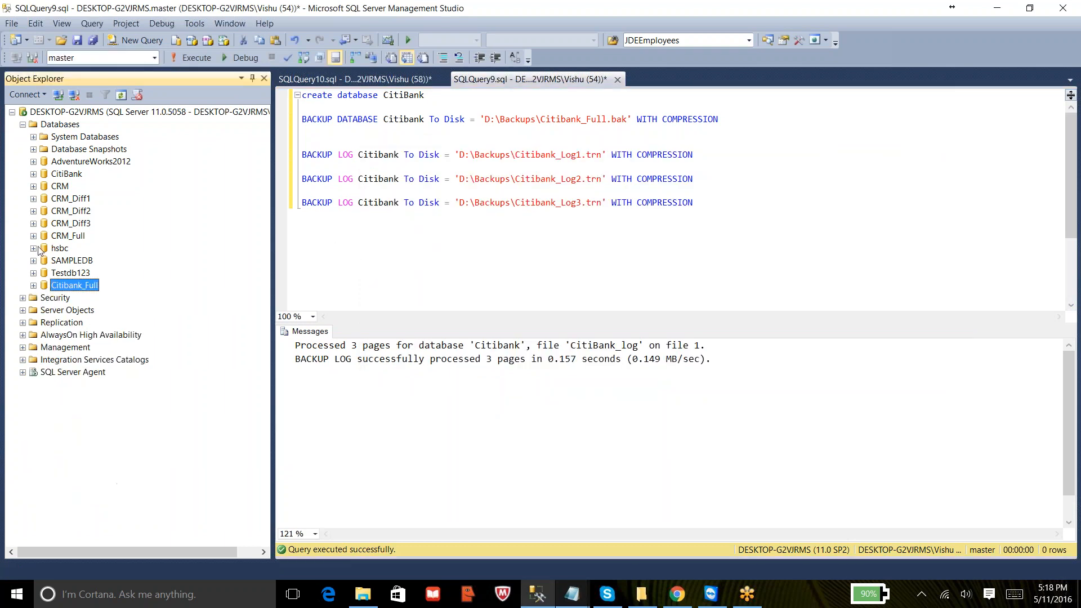
{"action": "right_click", "coordinate": [70, 125]}
{"action": "left_click", "coordinate": [109, 163]}
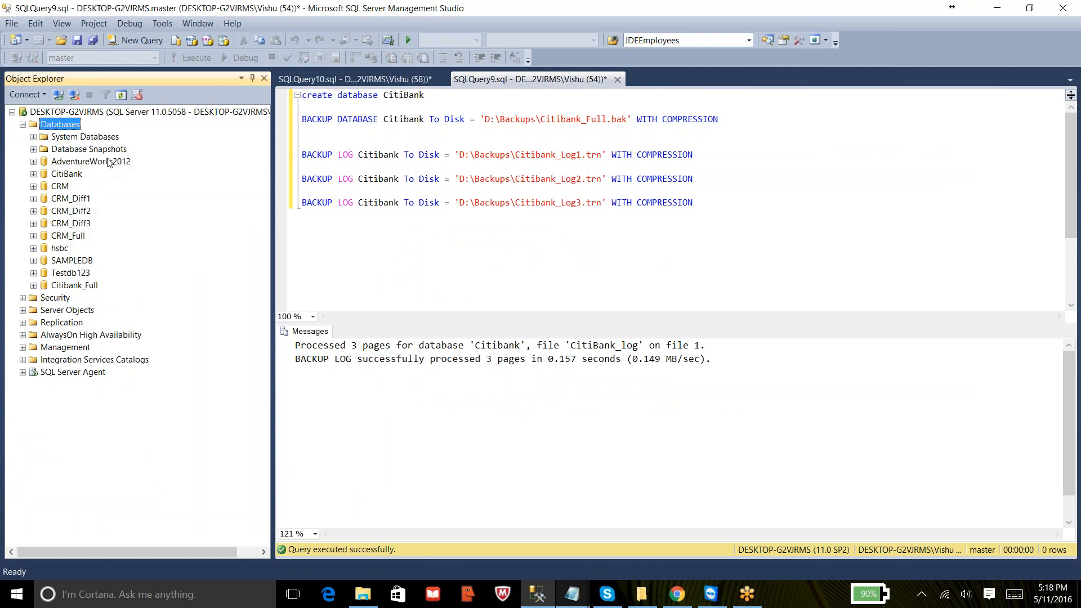
{"action": "left_click", "coordinate": [461, 167]}
{"action": "left_click", "coordinate": [900, 170]}
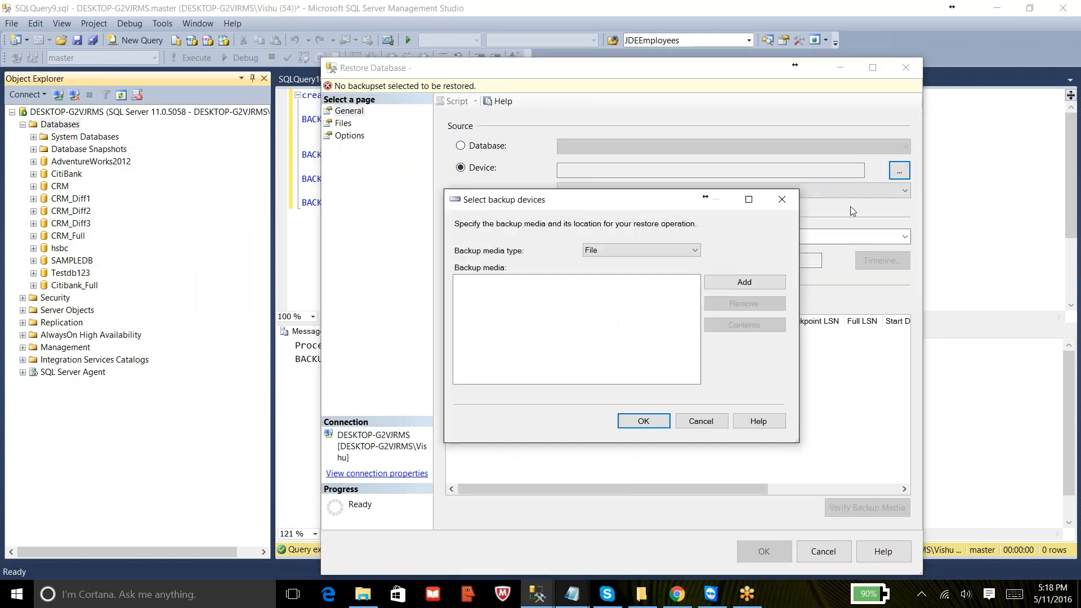
{"action": "left_click", "coordinate": [750, 284]}
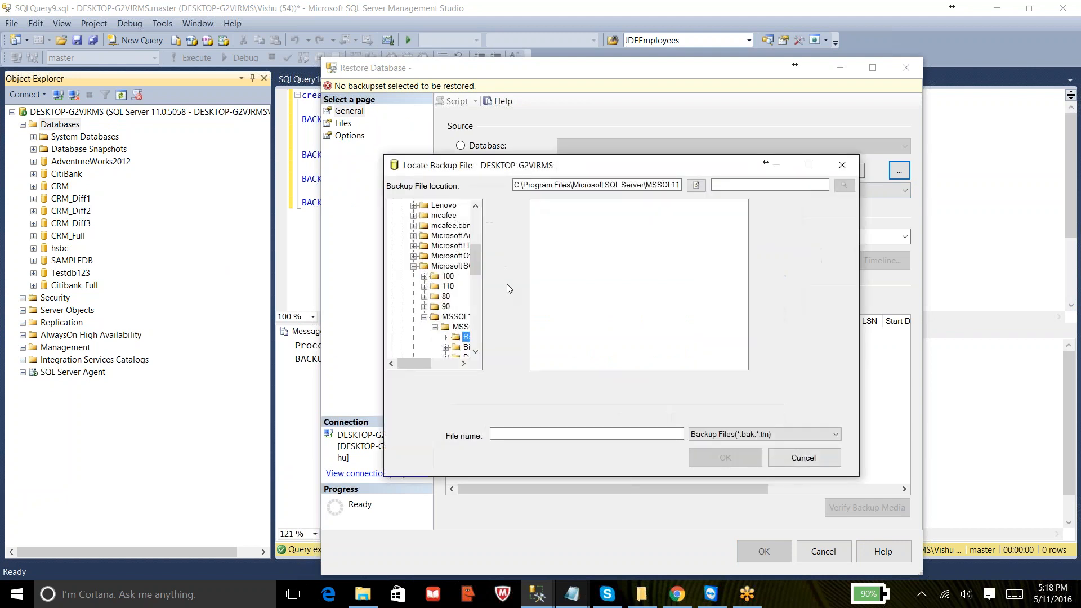
{"action": "left_click_drag", "start_coordinate": [478, 269], "coordinate": [478, 224]}
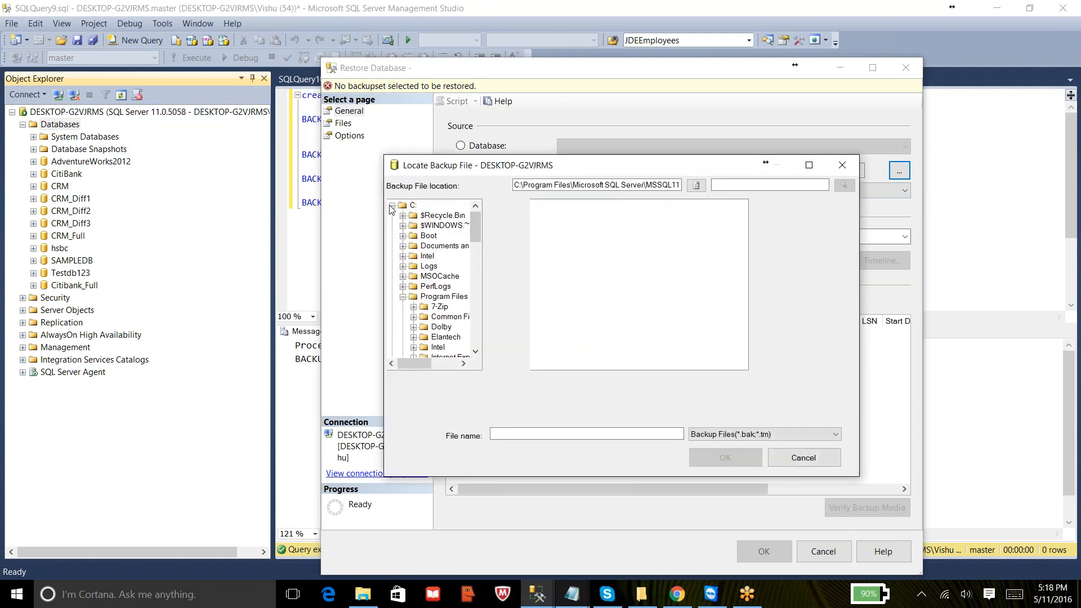
{"action": "left_click", "coordinate": [392, 206]}
{"action": "left_click", "coordinate": [393, 216]}
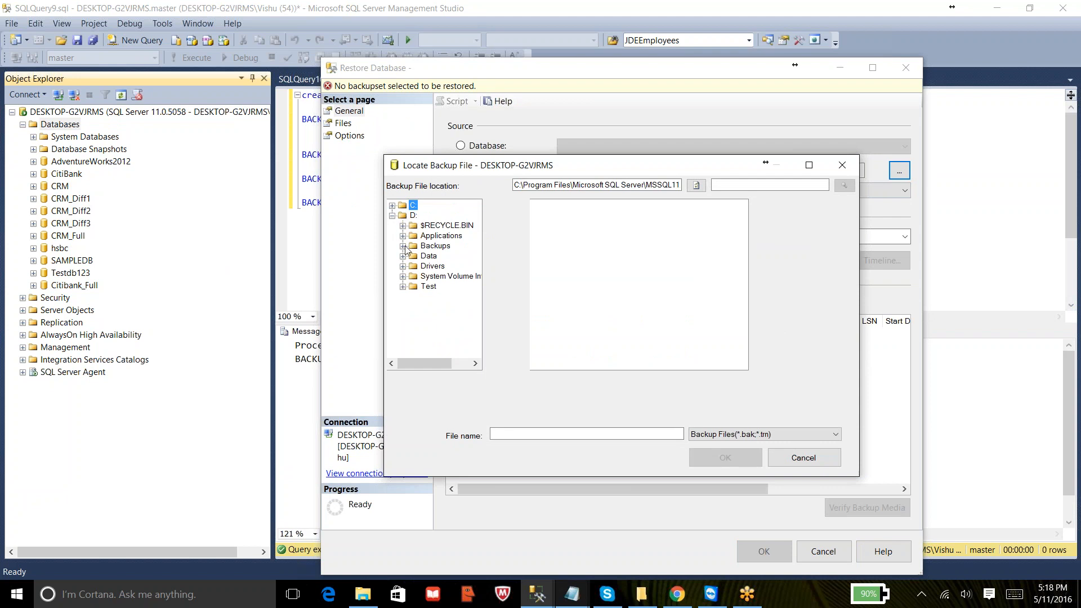
{"action": "left_click", "coordinate": [434, 248]}
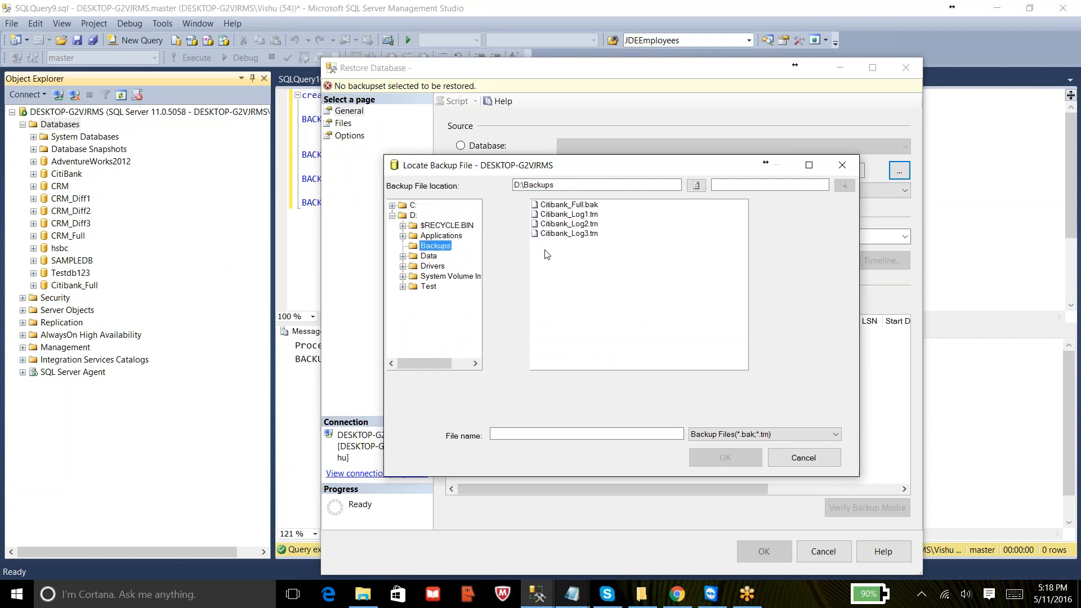
{"action": "left_click", "coordinate": [575, 206]}
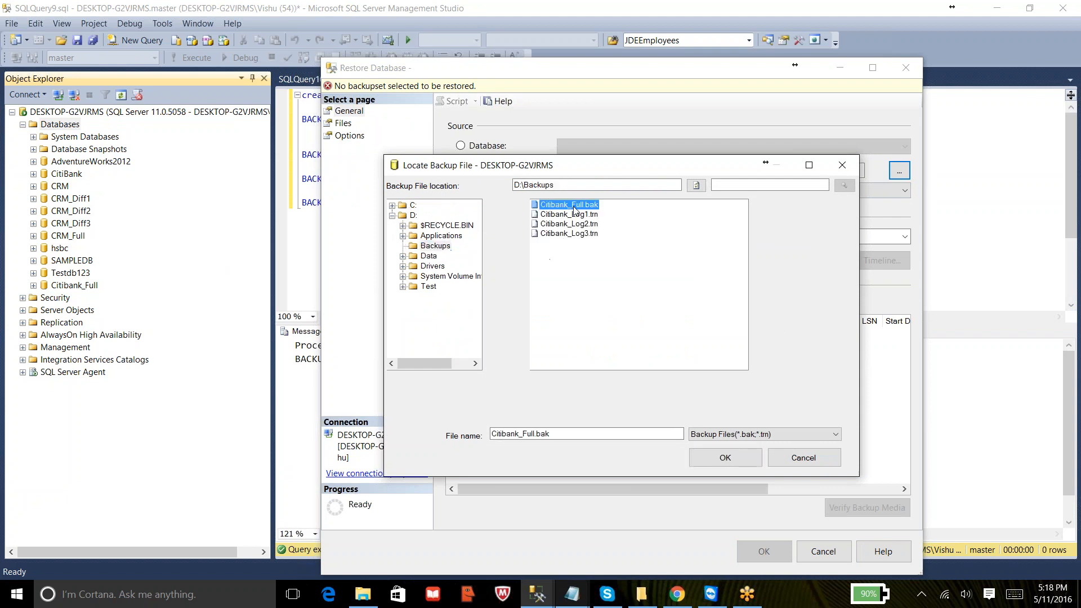
{"action": "left_click", "coordinate": [721, 458]}
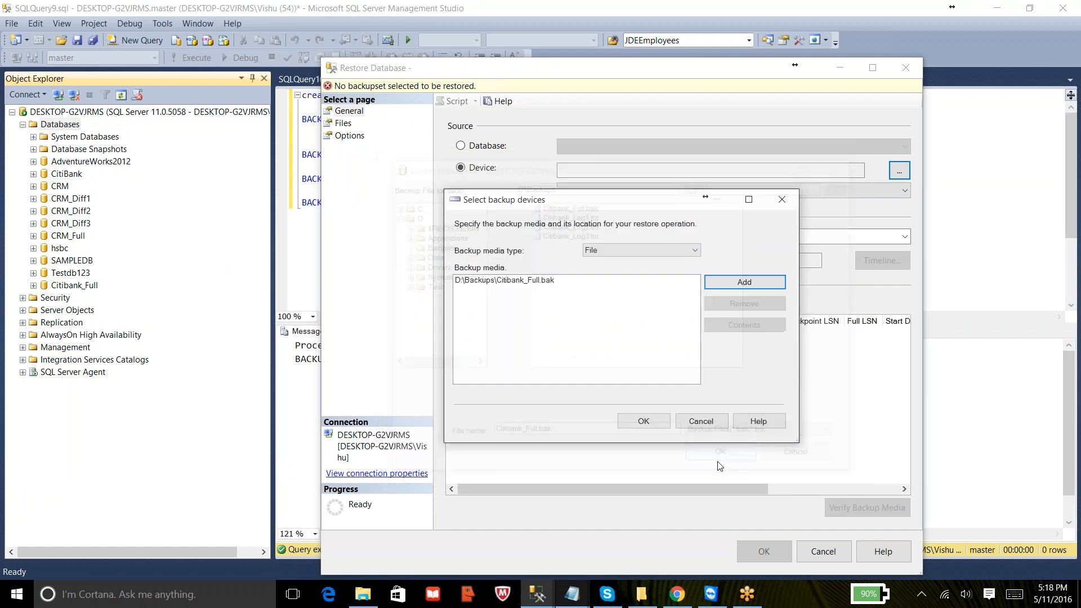
{"action": "left_click", "coordinate": [653, 427]}
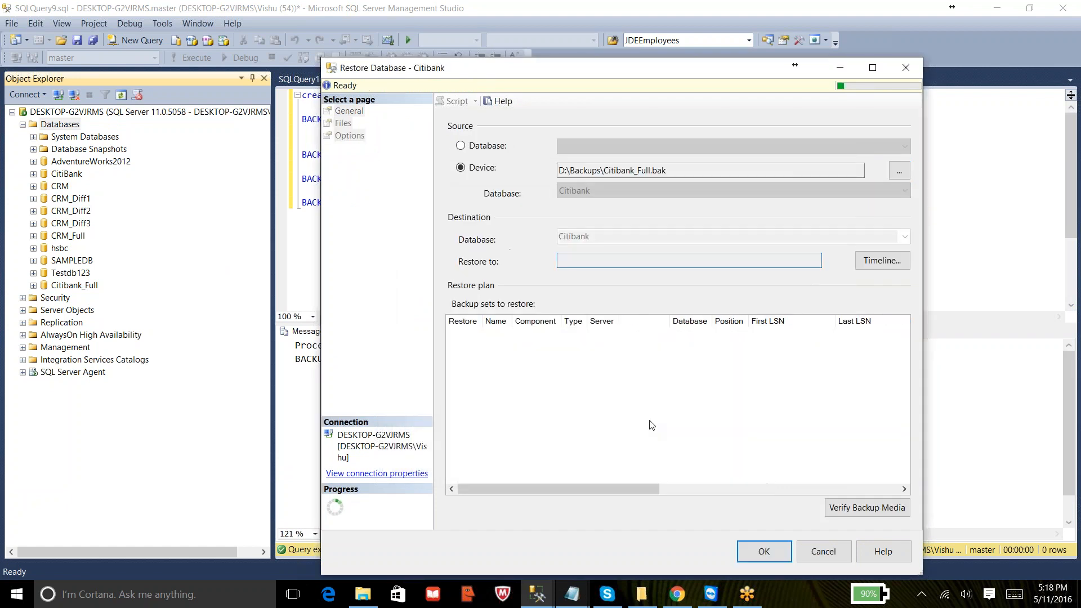
{"action": "double_click", "coordinate": [614, 237]}
{"action": "left_click", "coordinate": [614, 238]}
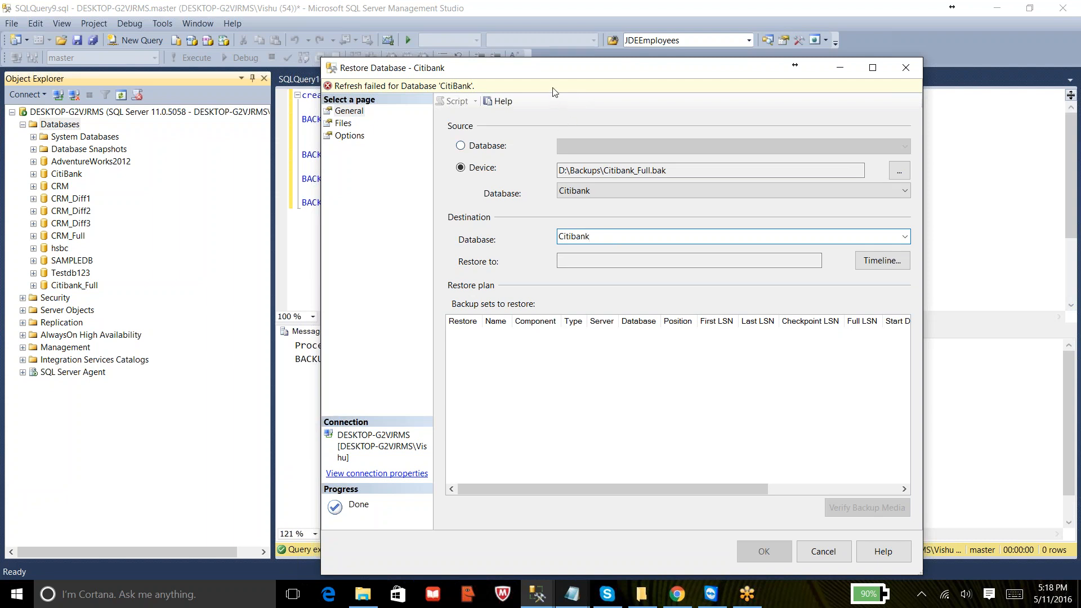
{"action": "left_click", "coordinate": [384, 86]}
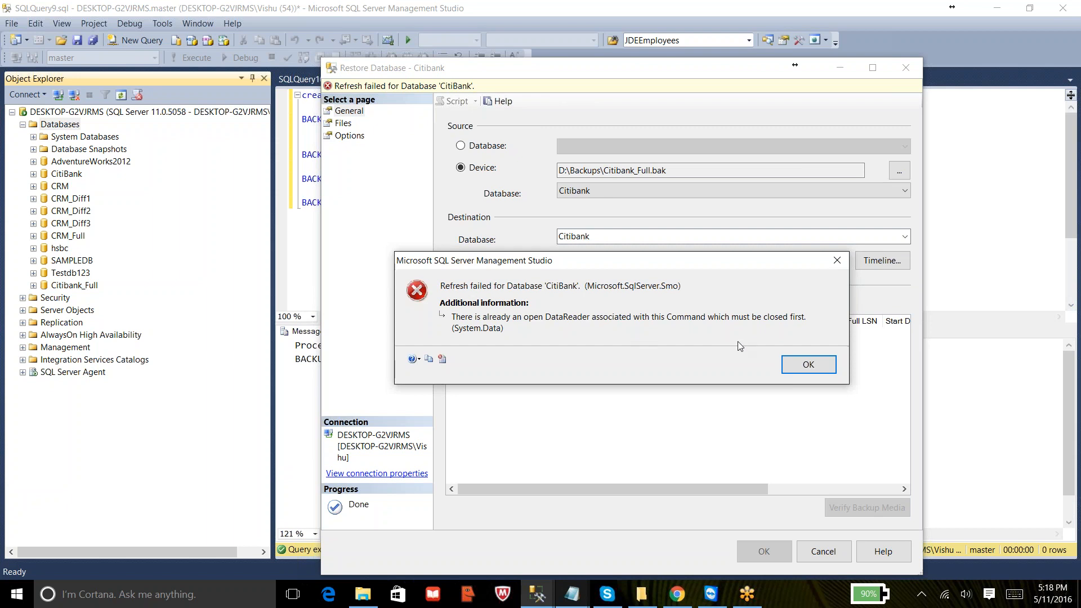
{"action": "left_click", "coordinate": [822, 375]}
{"action": "left_click", "coordinate": [822, 550]}
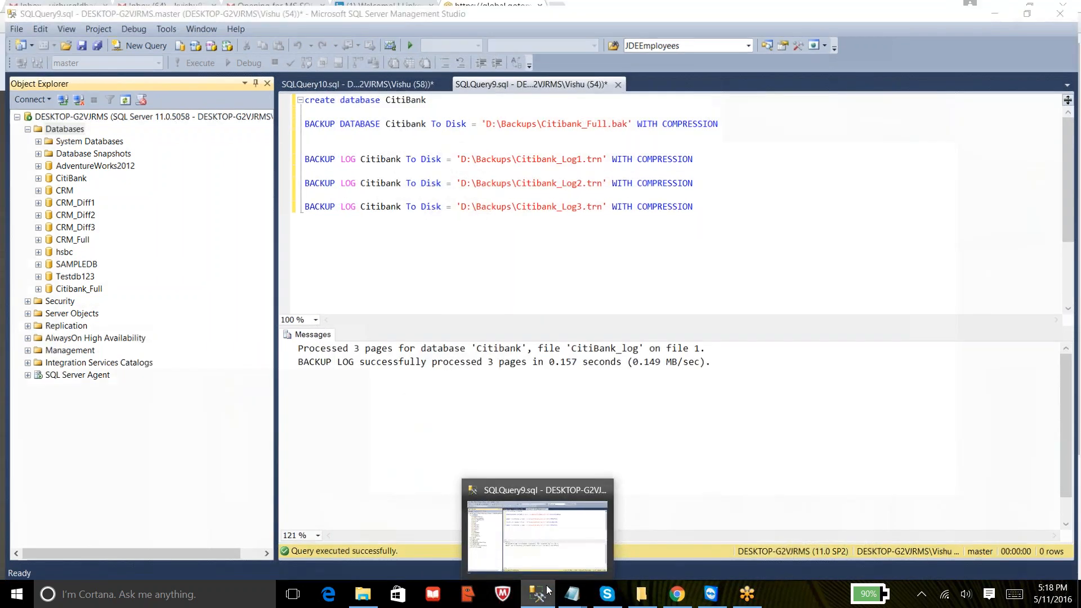
{"action": "left_click", "coordinate": [541, 593]}
{"action": "left_click", "coordinate": [546, 591]}
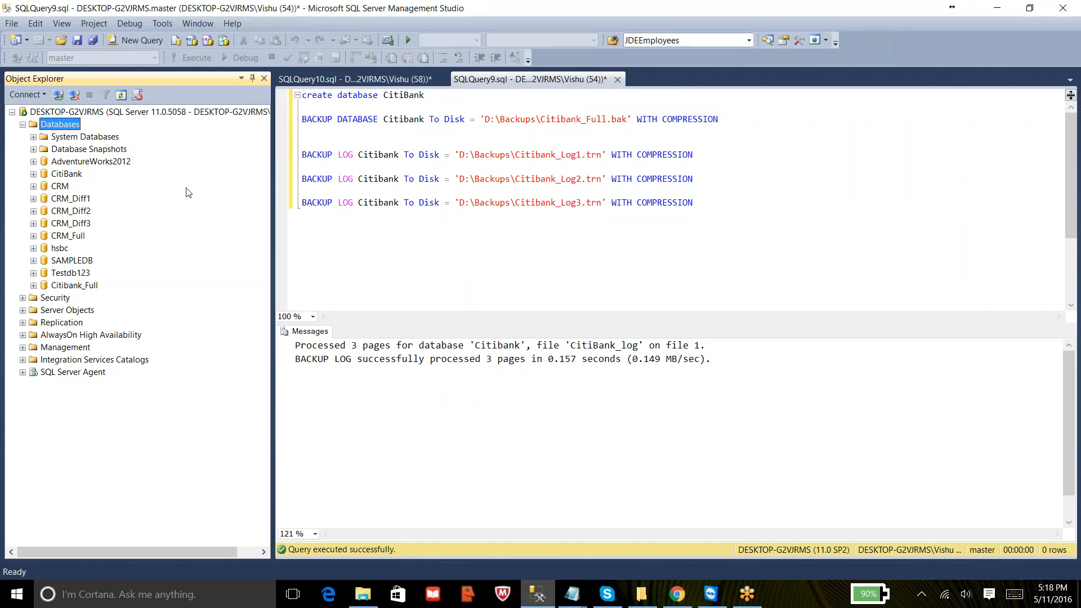
{"action": "left_click", "coordinate": [83, 164]}
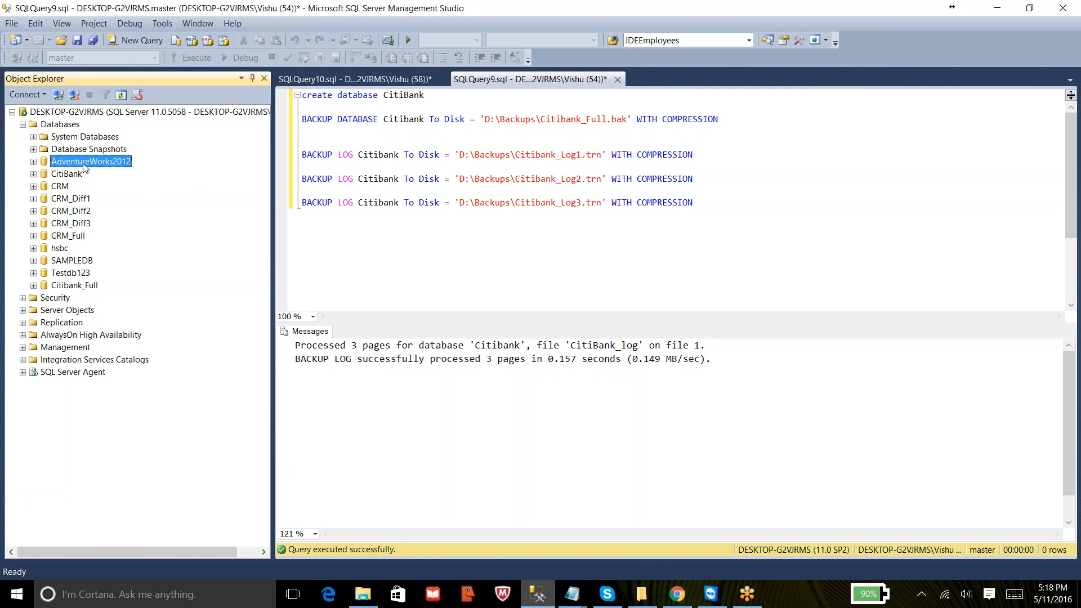
{"action": "double_click", "coordinate": [62, 123]}
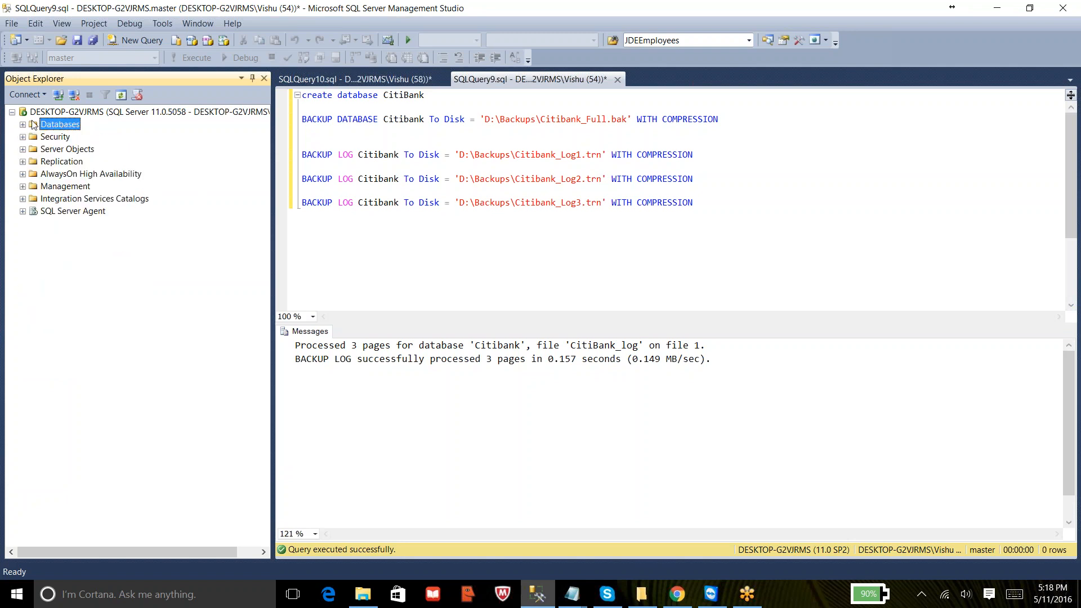
{"action": "left_click", "coordinate": [23, 124]}
- Start a database restore from the device backup file D:\Backups\Citibank_Full.bak
{"action": "right_click", "coordinate": [59, 124]}
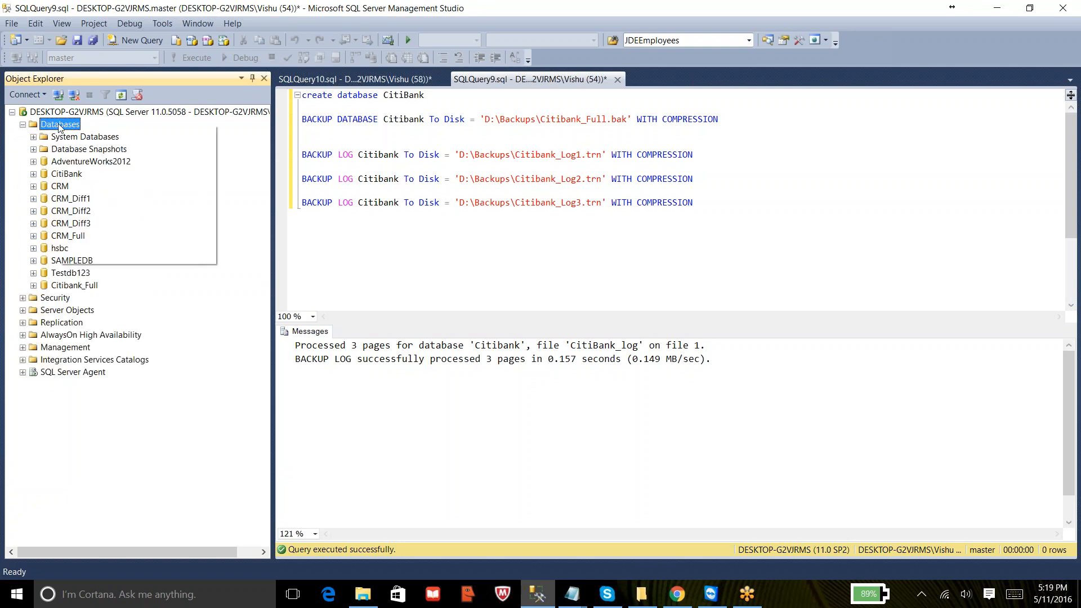
{"action": "left_click", "coordinate": [97, 162]}
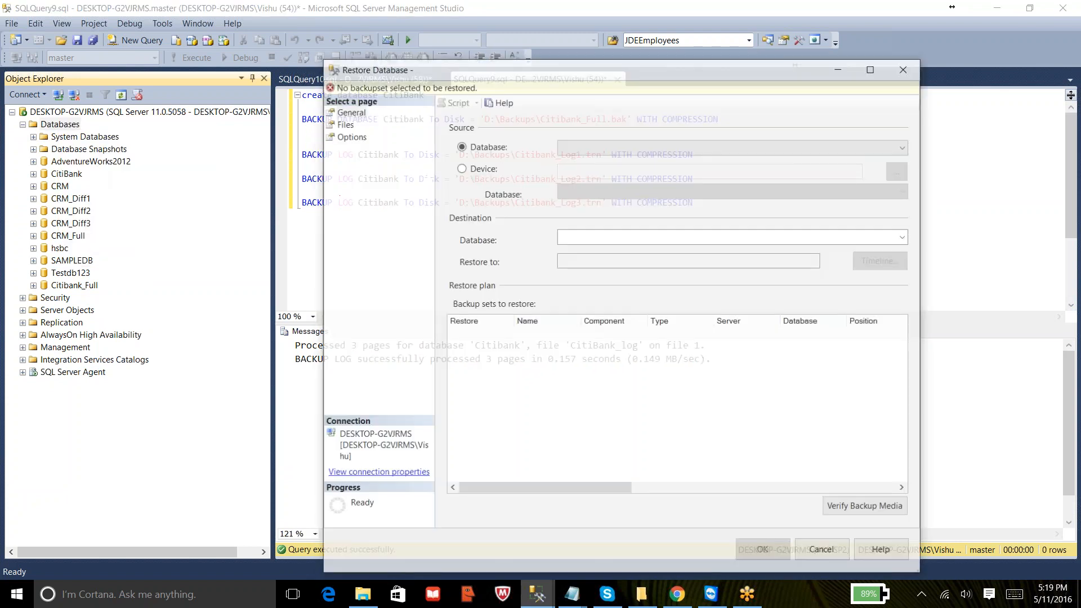
{"action": "left_click", "coordinate": [493, 171]}
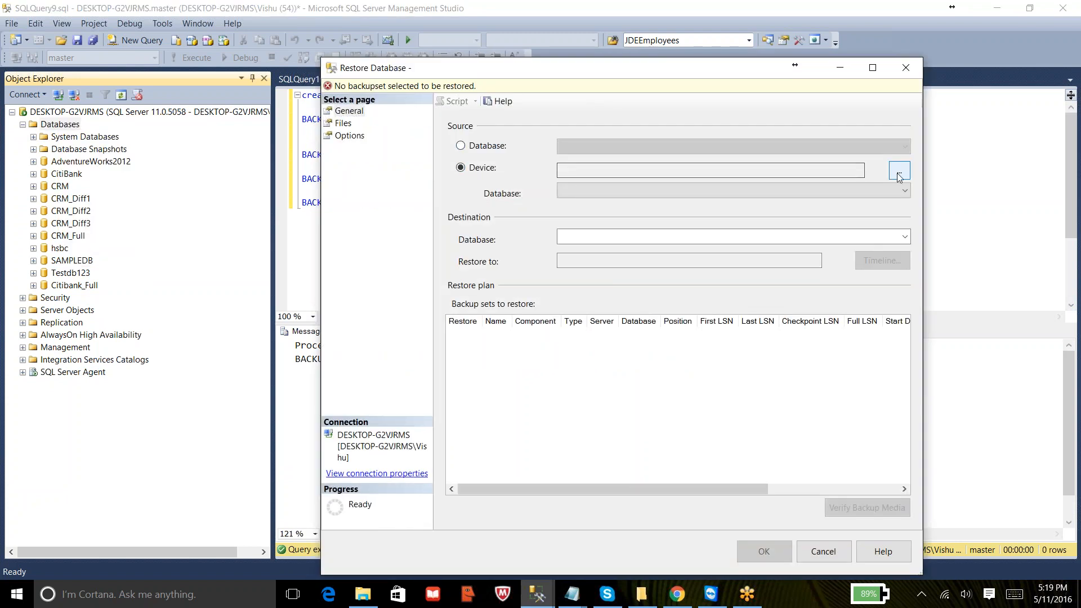
{"action": "left_click", "coordinate": [899, 174]}
{"action": "left_click", "coordinate": [755, 283]}
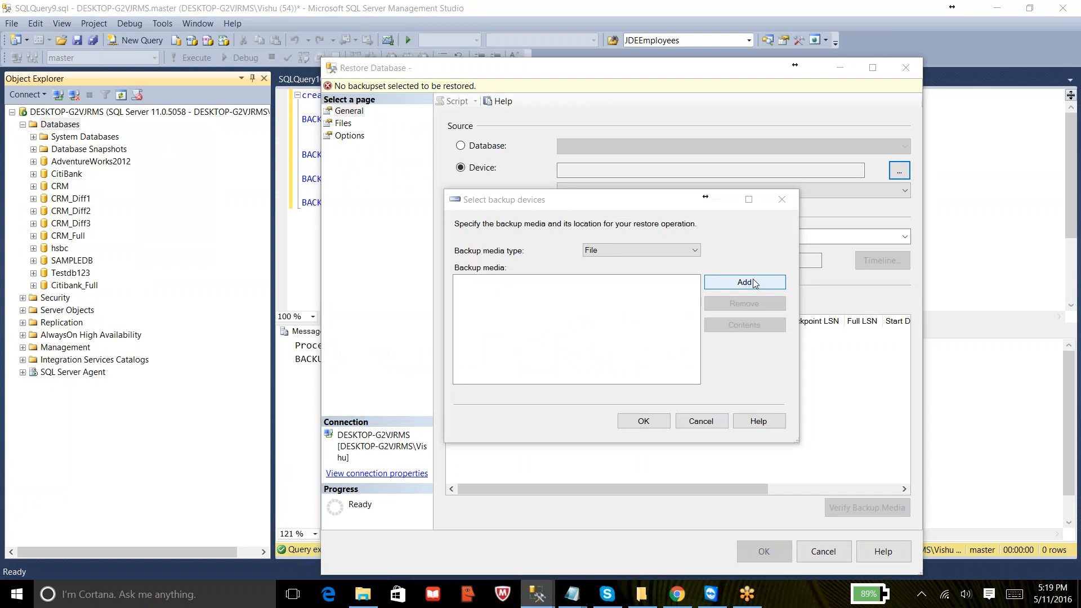
{"action": "left_click_drag", "start_coordinate": [475, 262], "coordinate": [476, 228]}
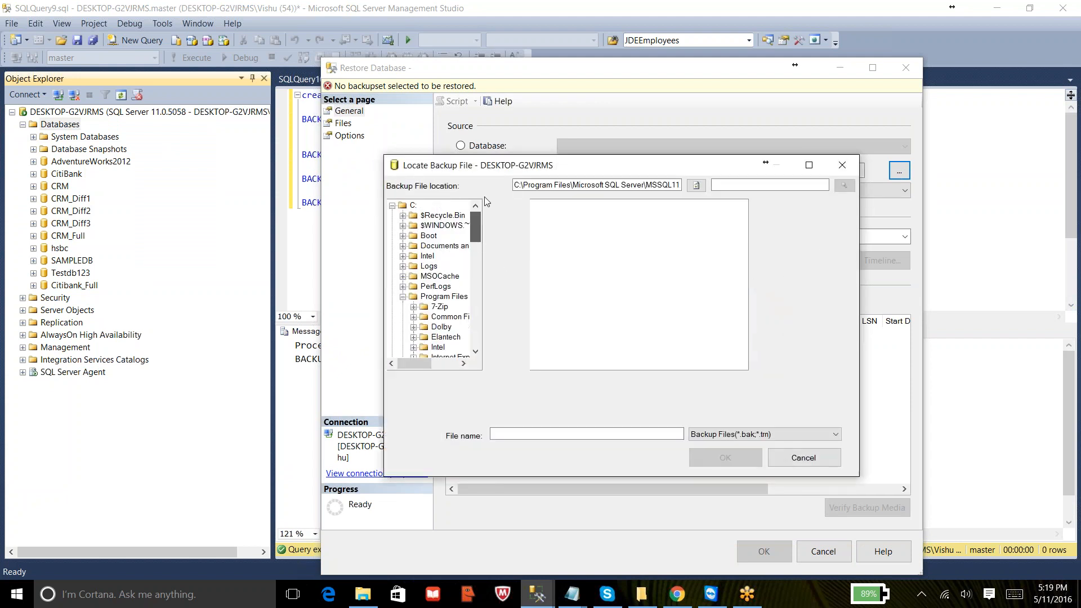
{"action": "left_click", "coordinate": [392, 205]}
{"action": "left_click", "coordinate": [392, 215]}
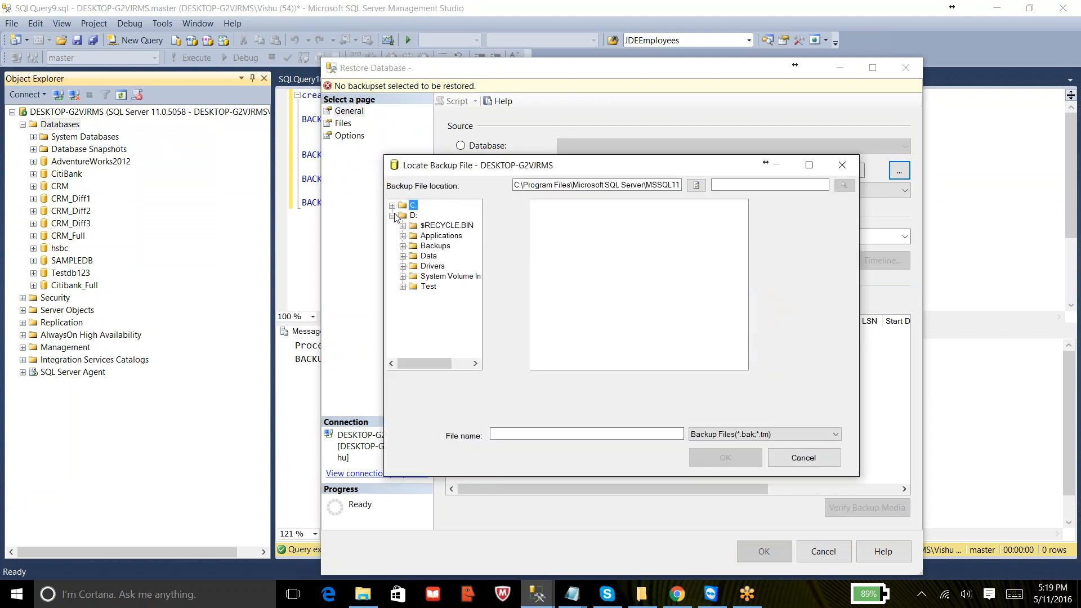
{"action": "left_click", "coordinate": [416, 245]}
{"action": "left_click", "coordinate": [577, 205]}
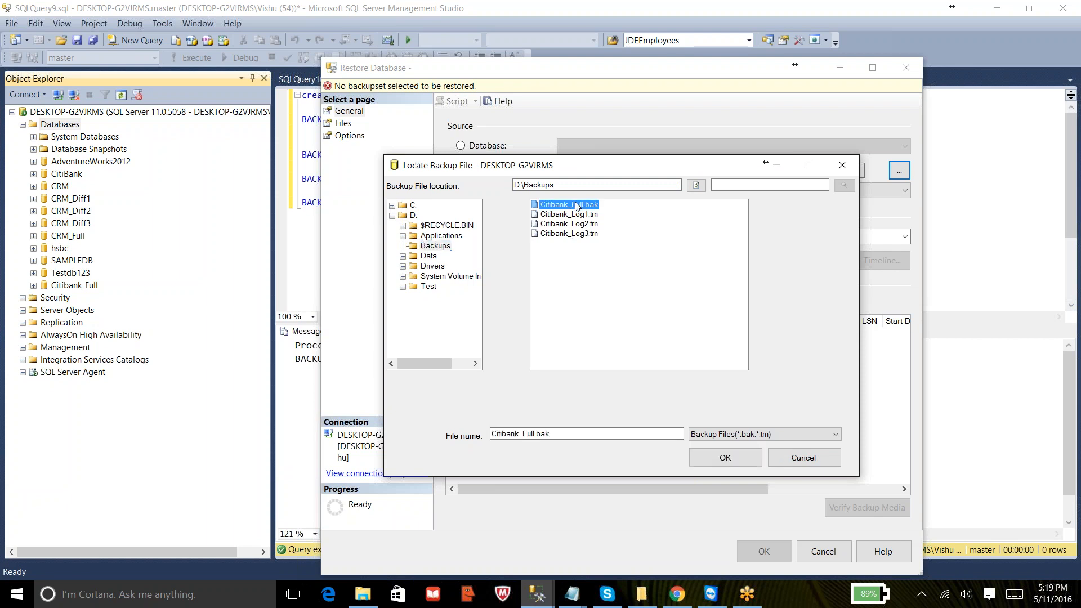
{"action": "left_click", "coordinate": [753, 458]}
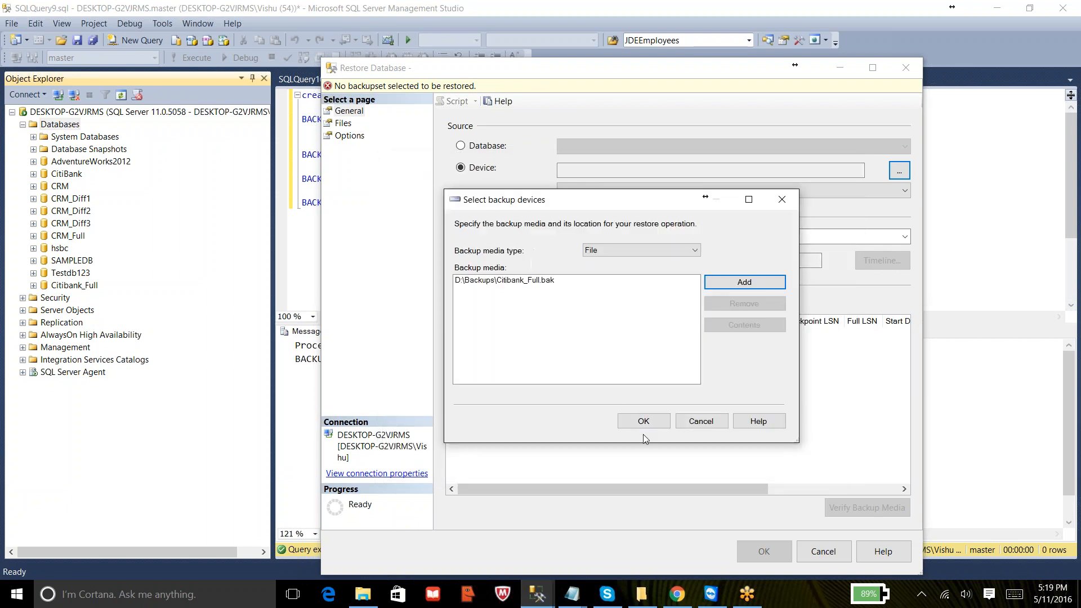
{"action": "left_click", "coordinate": [644, 422]}
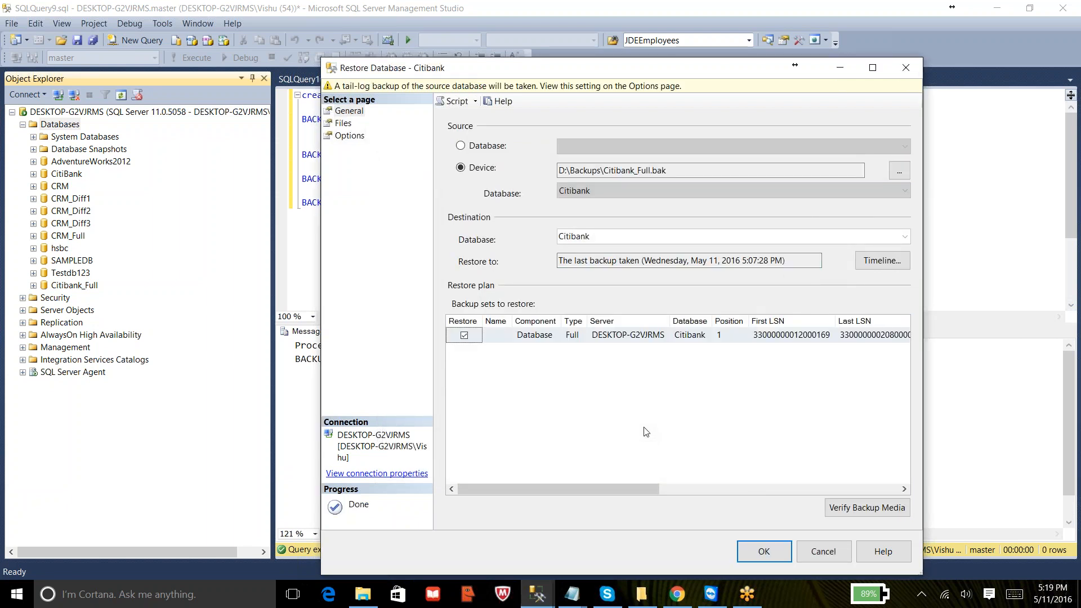
- Name the destination database Citibank_Log1
{"action": "left_click", "coordinate": [601, 239]}
{"action": "left_click", "coordinate": [601, 239]}
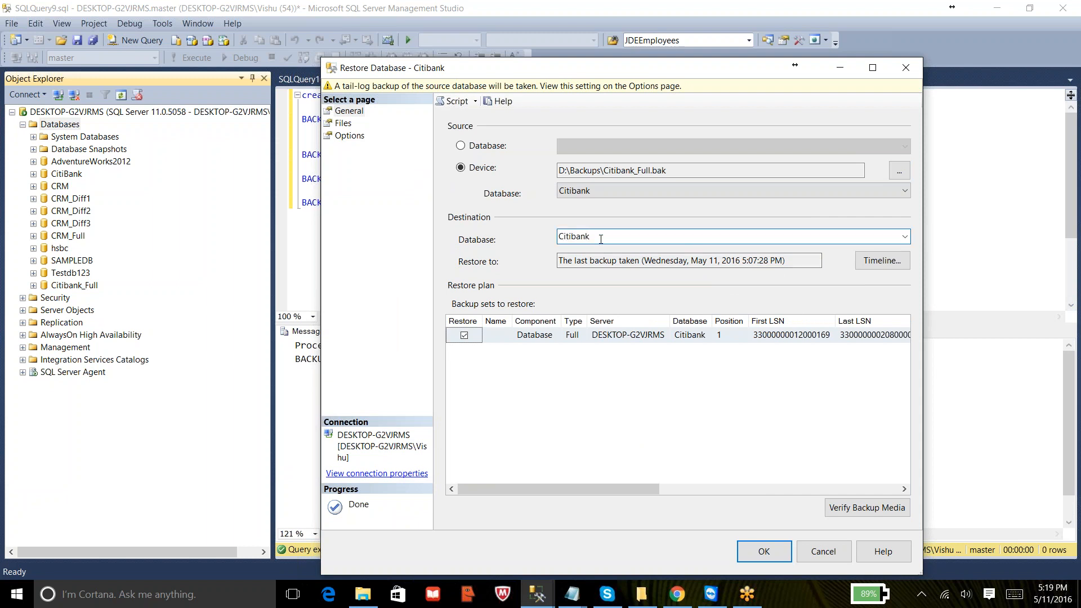
{"action": "type", "text": "_Log1"}
- Set the data file's Restore As path to D:\Data\Citibank_log1.mdf
{"action": "left_click", "coordinate": [343, 124]}
{"action": "left_click", "coordinate": [800, 235]}
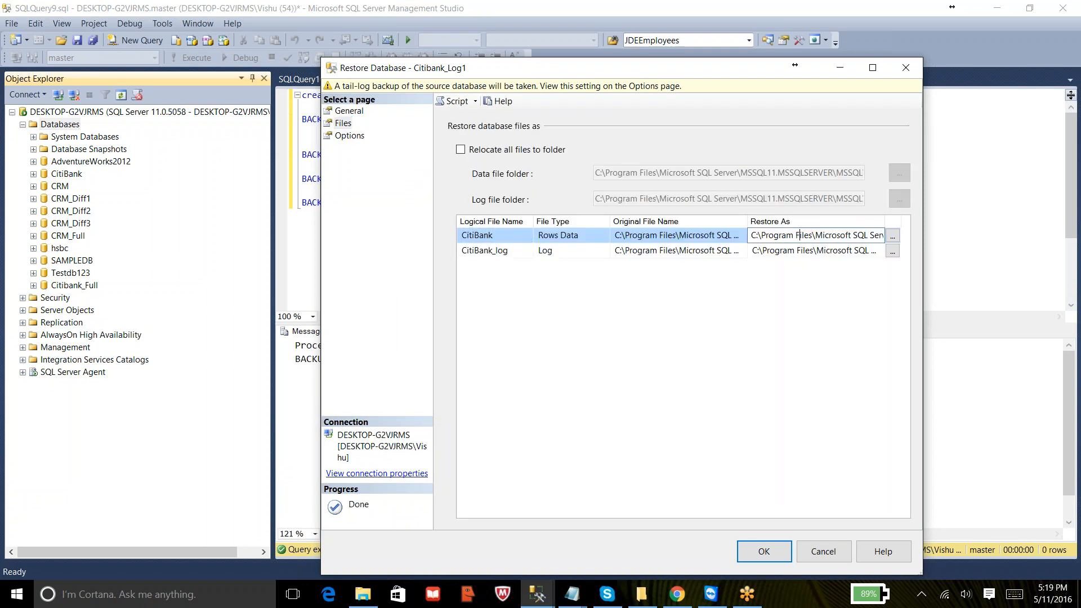
{"action": "left_click", "coordinate": [893, 237]}
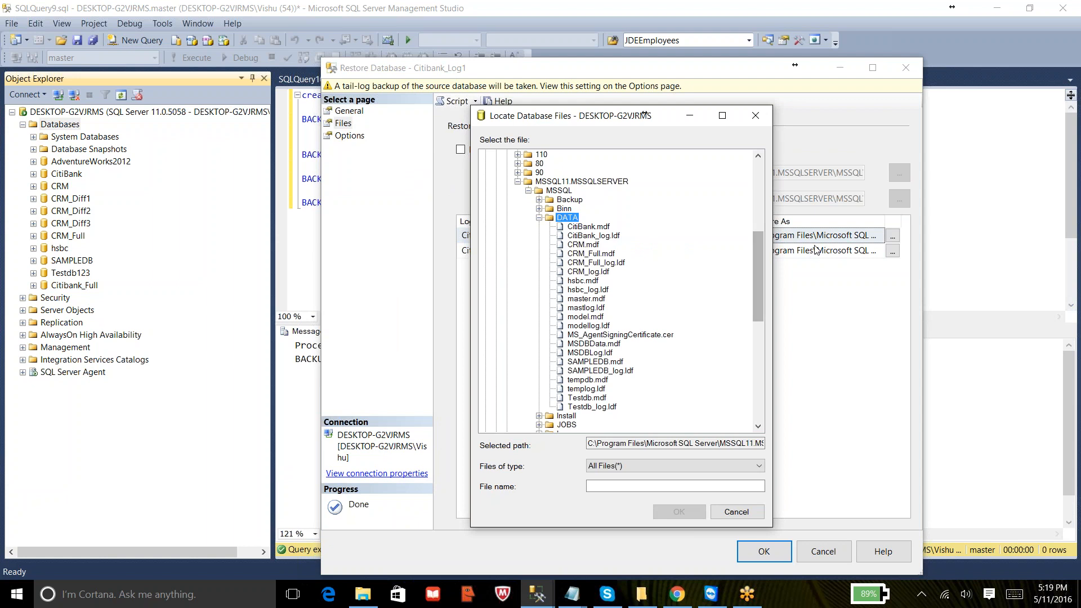
{"action": "left_click", "coordinate": [825, 224]}
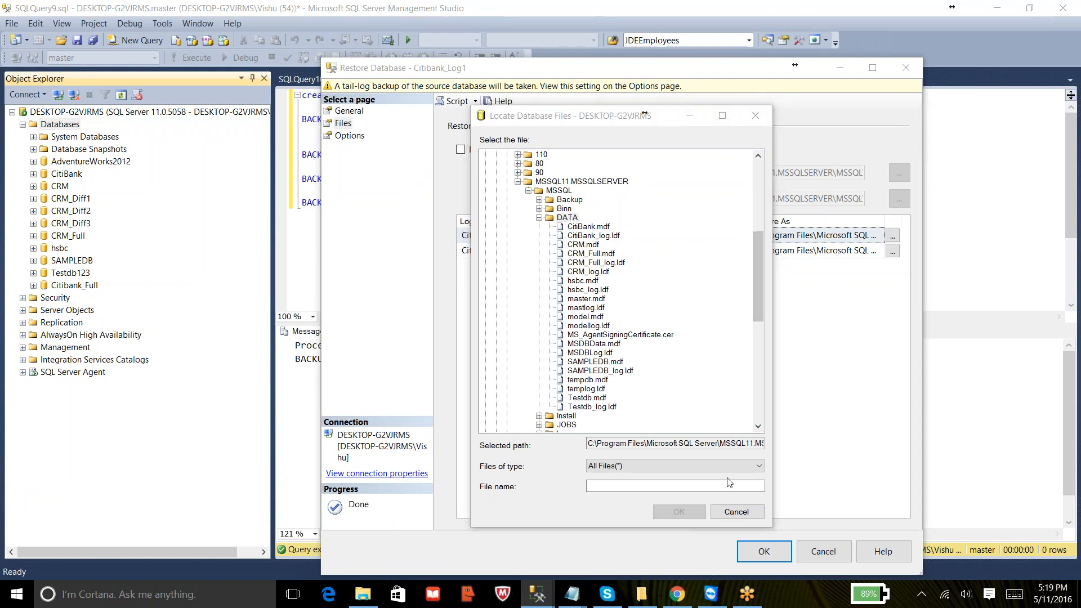
{"action": "left_click", "coordinate": [737, 516]}
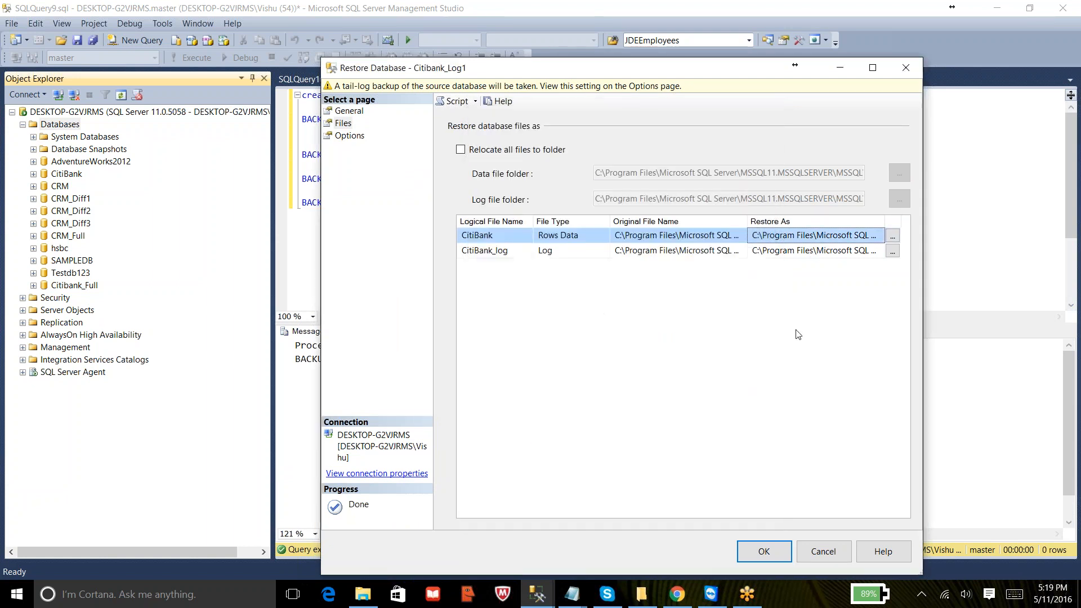
{"action": "left_click", "coordinate": [846, 235]}
{"action": "key", "text": "ctrl+a"}
{"action": "type", "text": "D:\\Data\\Citibank"}
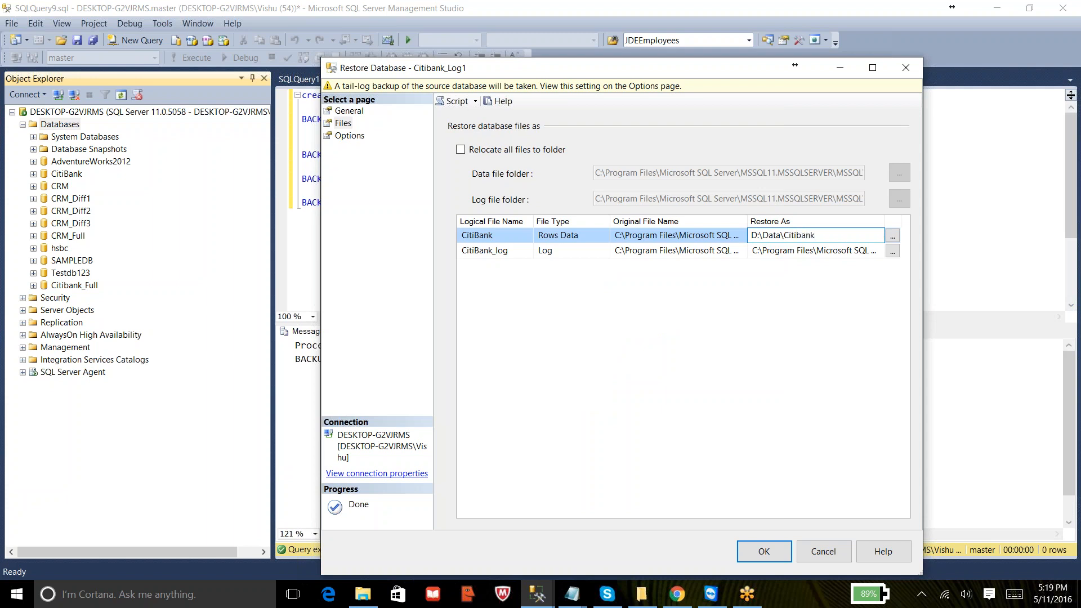
{"action": "type", "text": "_log1.mdf"}
- Set the log file's Restore As path to D:\Data\Citibank_log1.ldf
{"action": "left_click", "coordinate": [858, 254]}
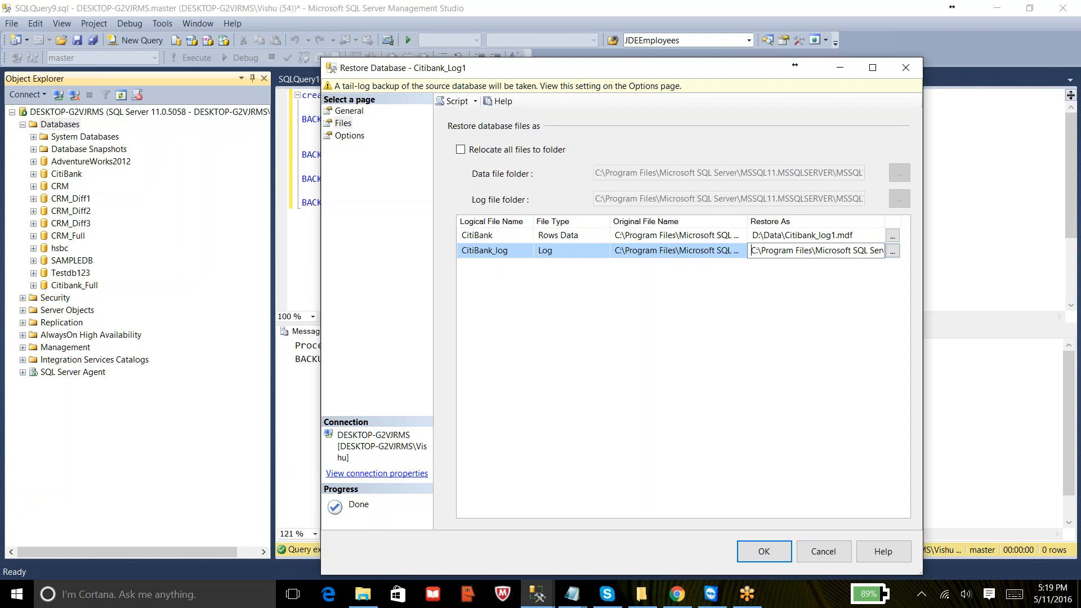
{"action": "key", "text": "shift+End"}
{"action": "type", "text": "D:\\Dat"}
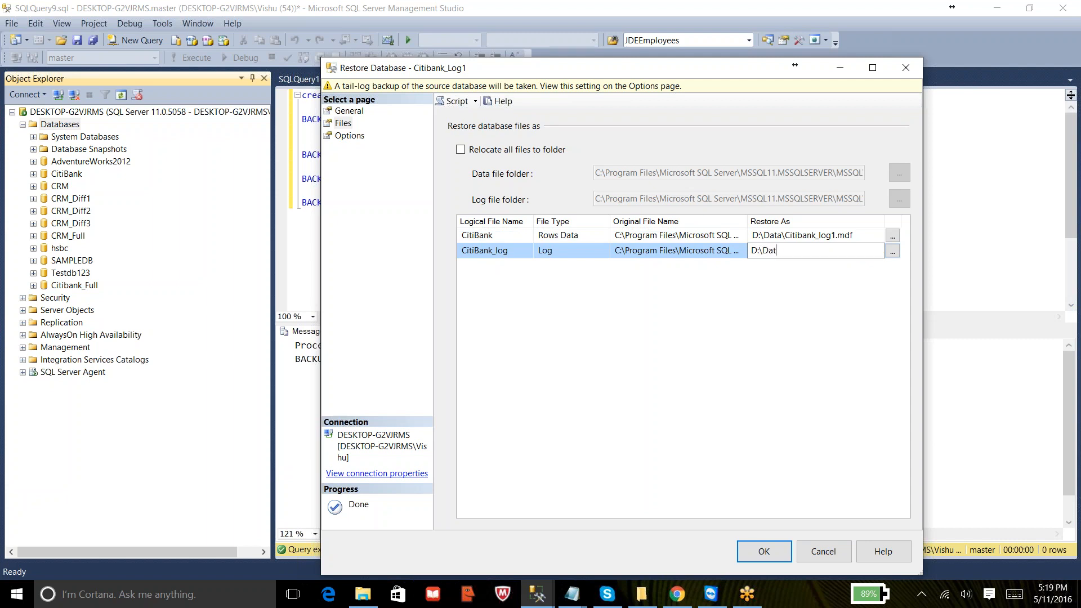
{"action": "type", "text": "a\\Citibank_log1.ldf"}
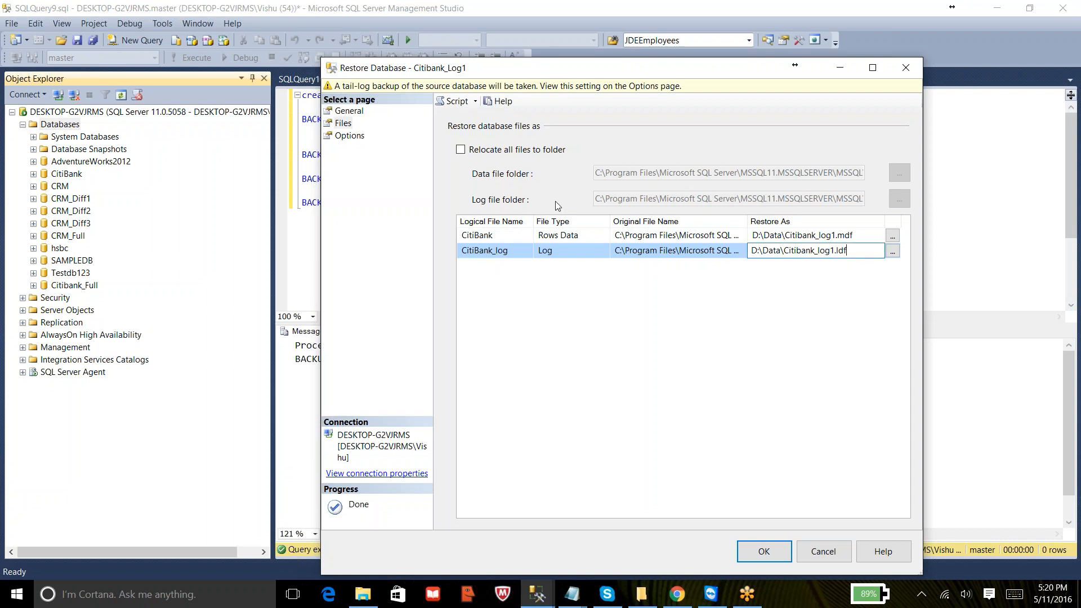
- Open the restore options and the recovery state choices
{"action": "left_click", "coordinate": [350, 136]}
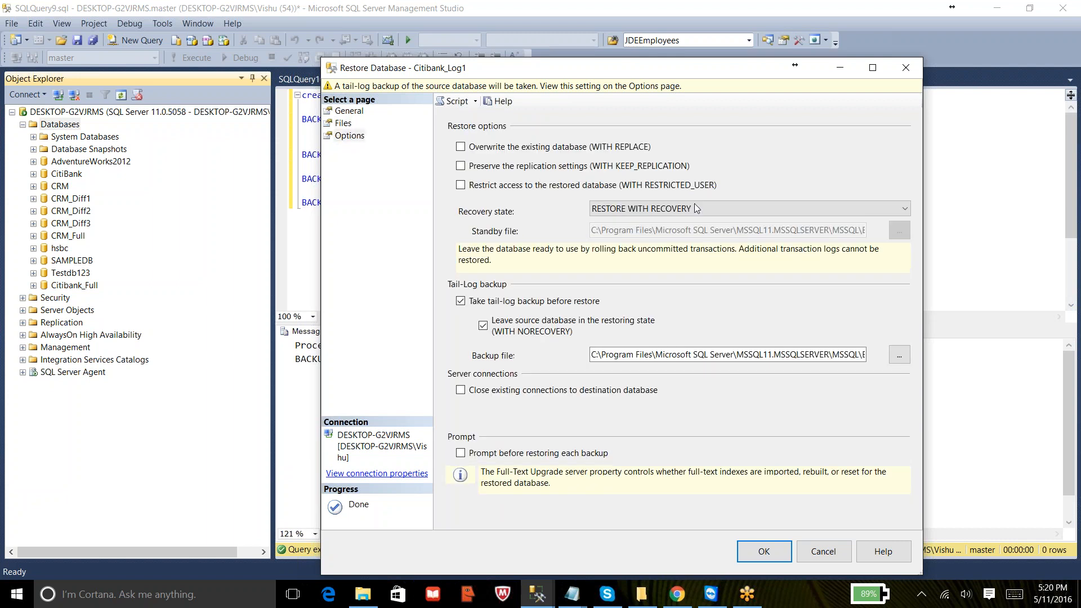
{"action": "left_click", "coordinate": [698, 209]}
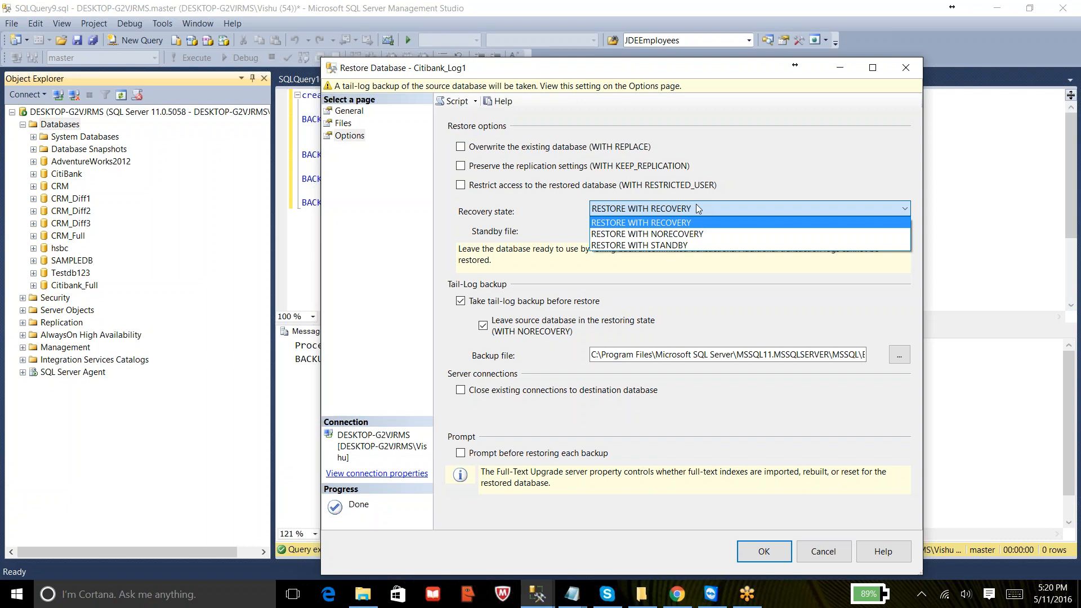
- Turn off taking a tail-log backup before the restore
{"action": "left_click", "coordinate": [593, 15]}
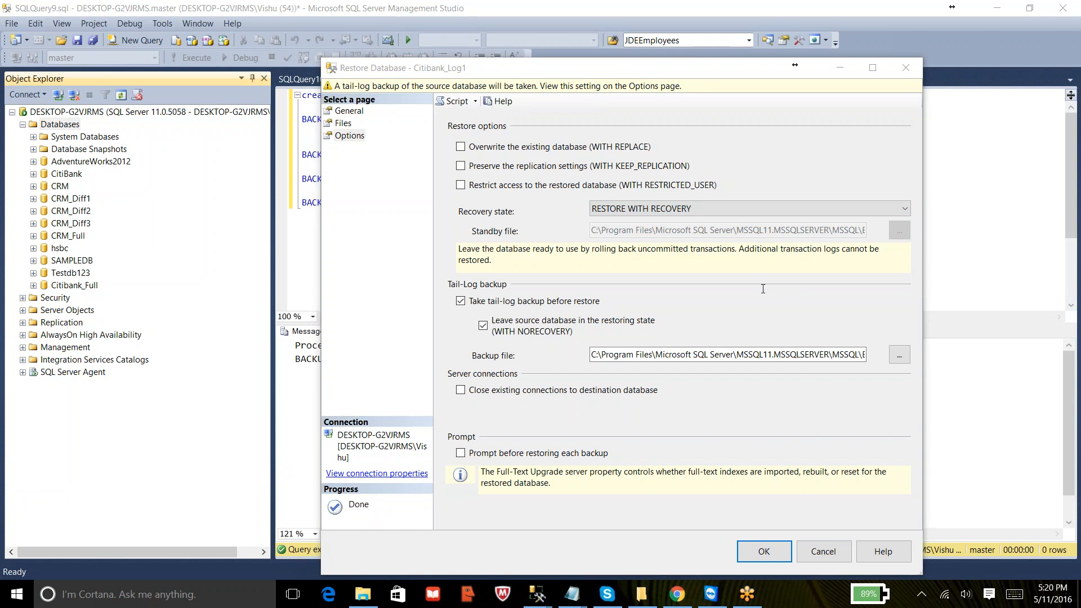
{"action": "left_click", "coordinate": [485, 302]}
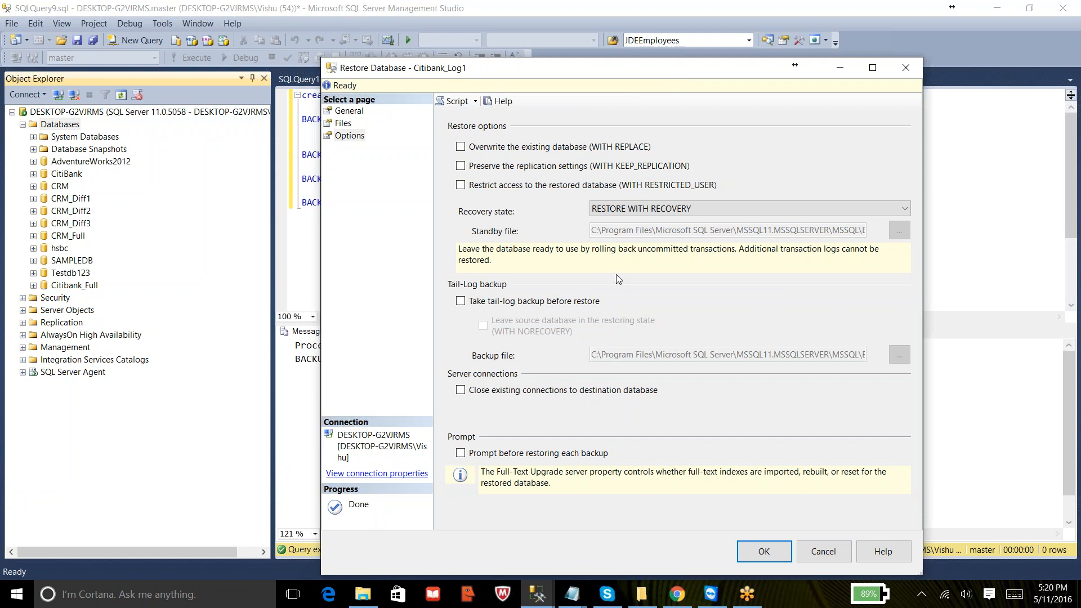
- Restore Citibank_Log1 with the recovery state RESTORE WITH NORECOVERY
{"action": "left_click", "coordinate": [625, 214]}
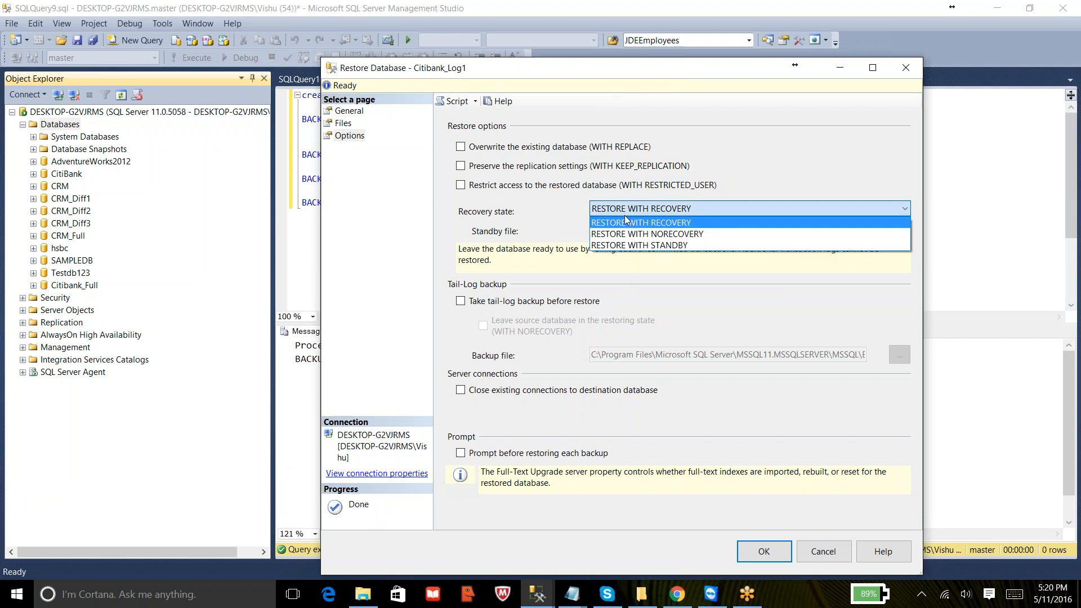
{"action": "left_click", "coordinate": [626, 236]}
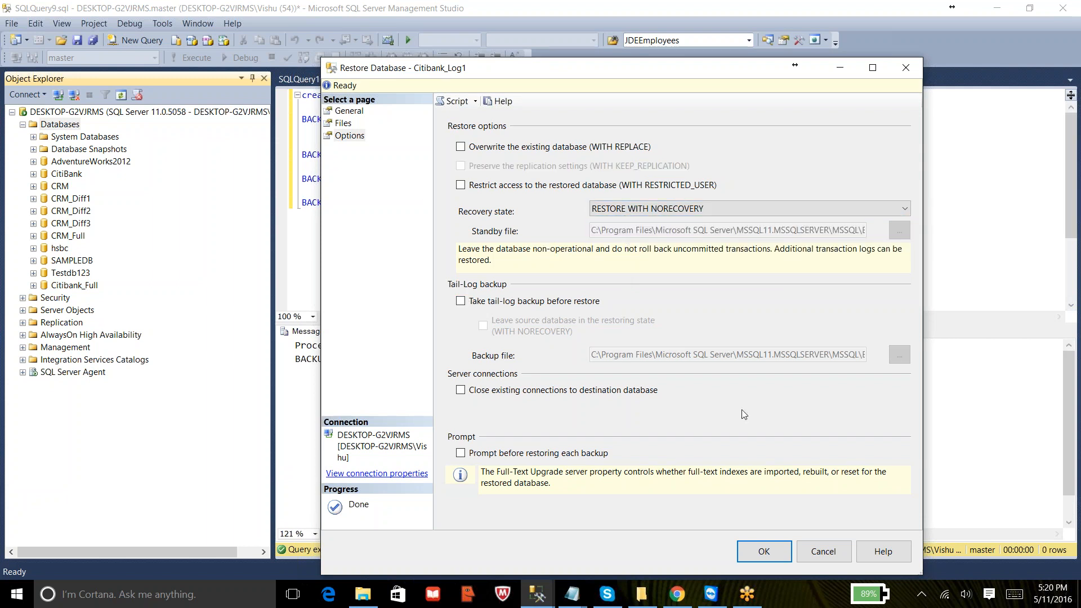
{"action": "left_click", "coordinate": [766, 552]}
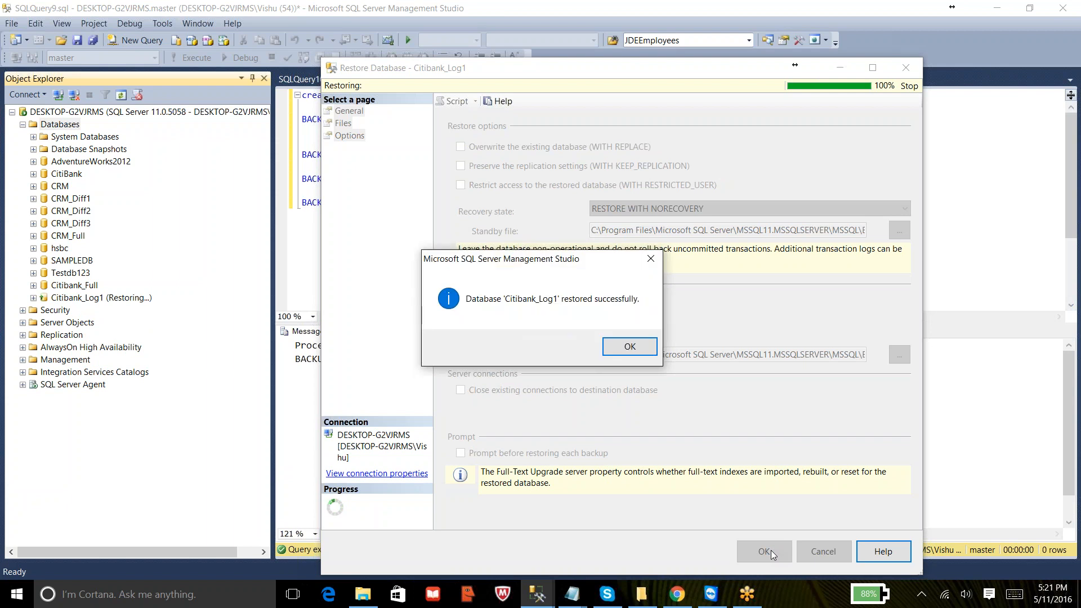
{"action": "left_click", "coordinate": [629, 346]}
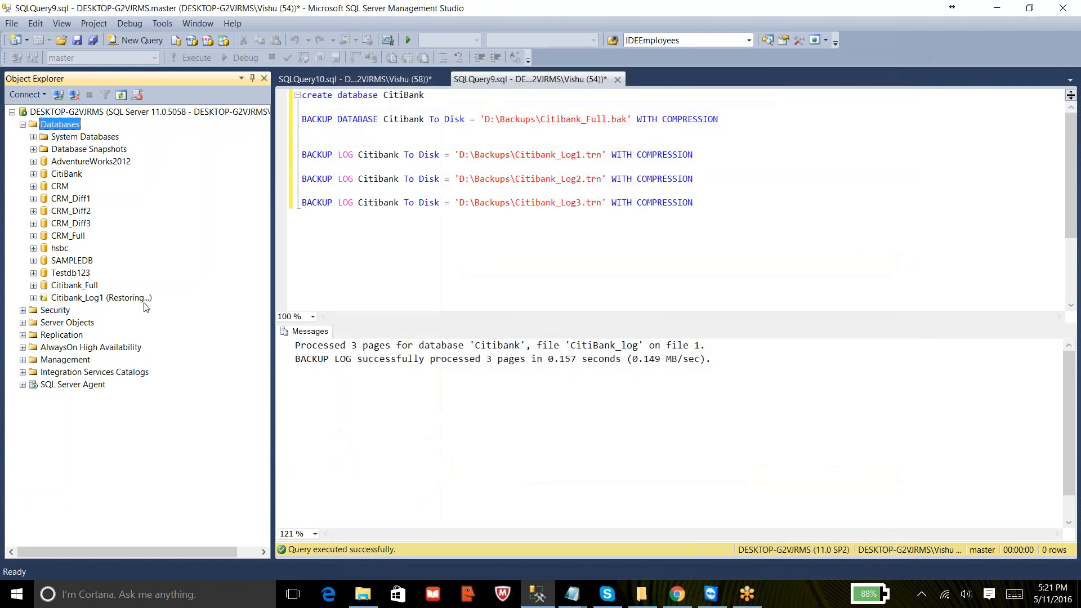
- Open the transaction log restore for the Citibank_Log1 database
{"action": "right_click", "coordinate": [87, 300]}
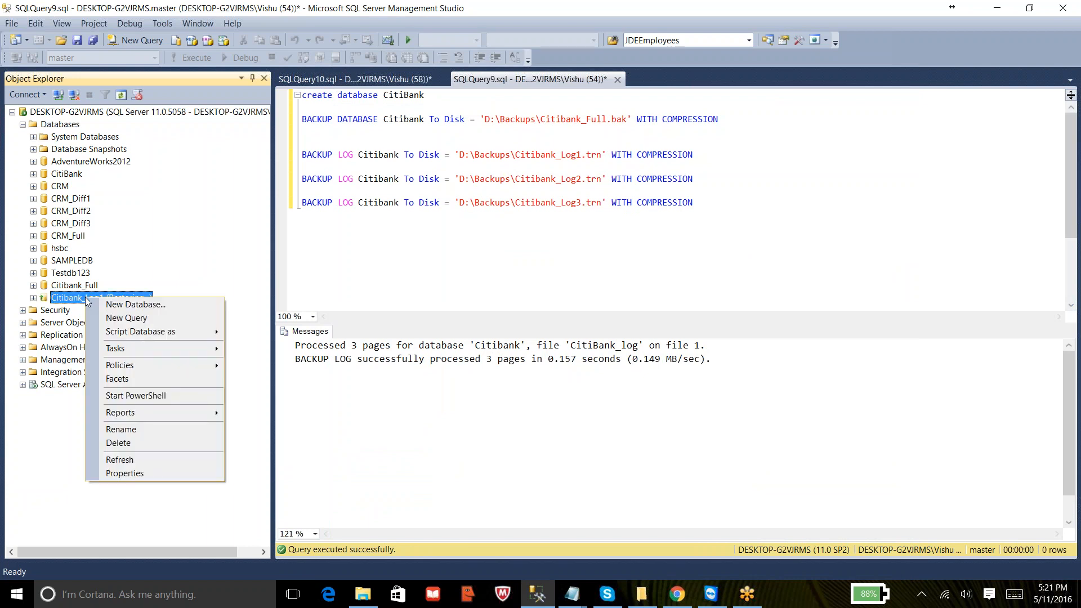
{"action": "mouse_move", "coordinate": [143, 347]}
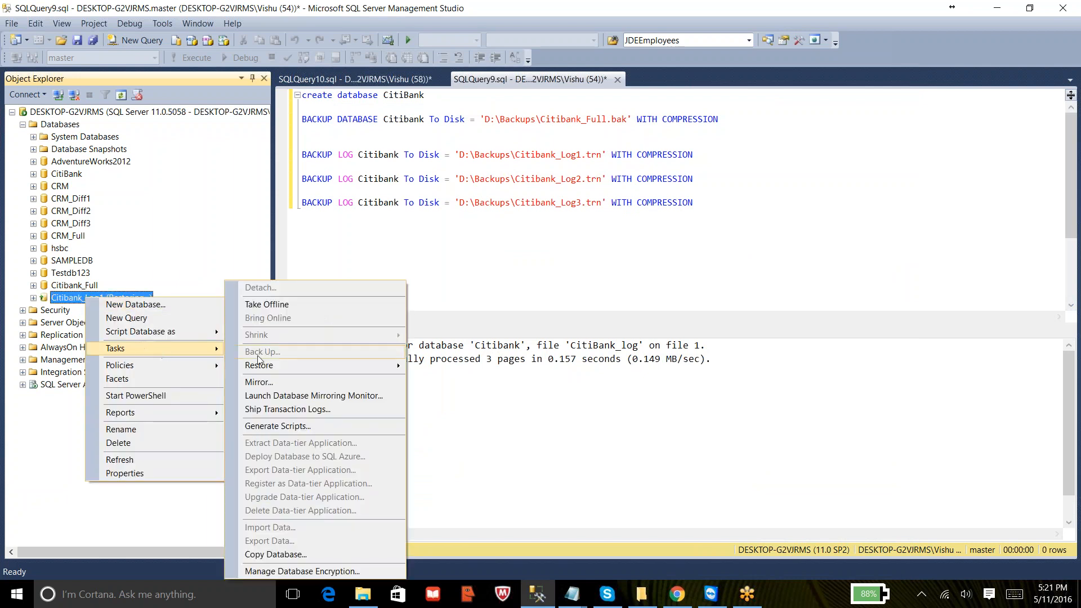
{"action": "mouse_move", "coordinate": [294, 365]}
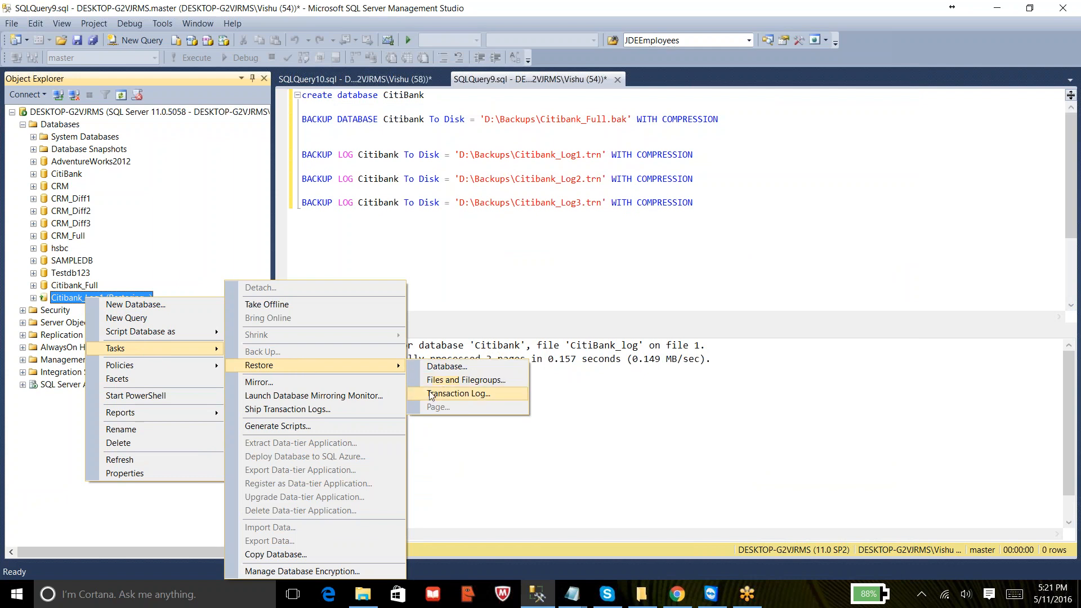
{"action": "left_click", "coordinate": [475, 393]}
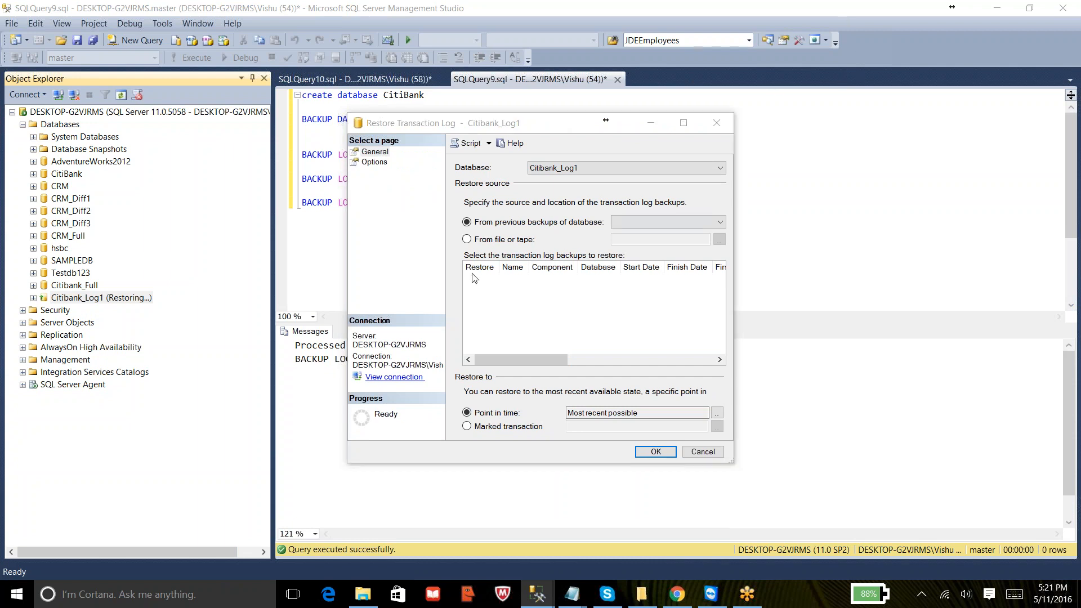
- Choose D:\Backups\Citibank_Log1.trn as the log backup source from file and mark it for restore
{"action": "left_click", "coordinate": [466, 241]}
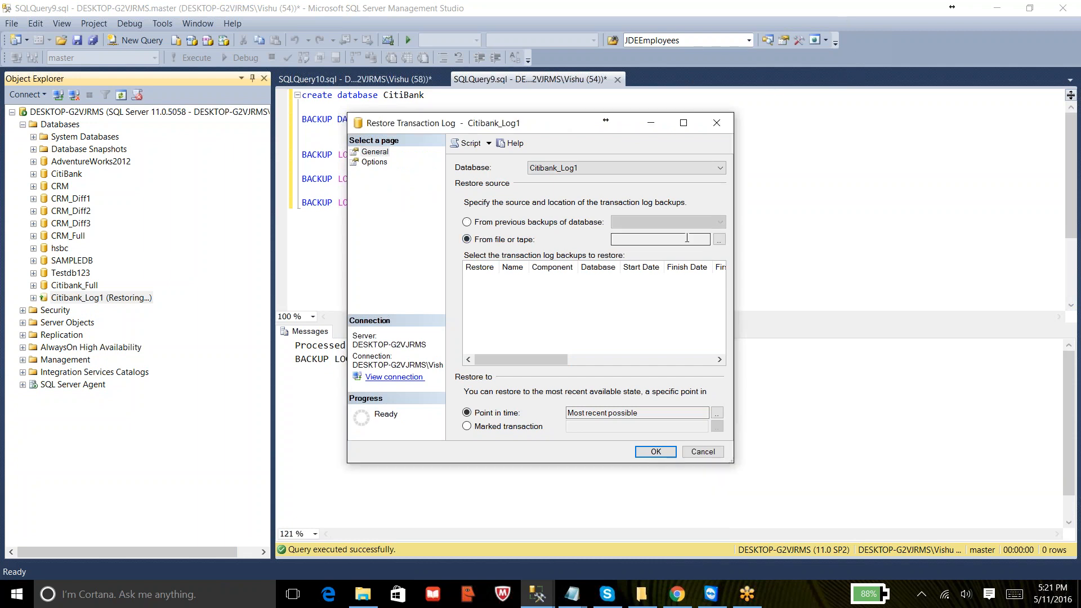
{"action": "left_click", "coordinate": [720, 240]}
{"action": "left_click", "coordinate": [664, 255]}
{"action": "scroll", "coordinate": [402, 178], "scroll_direction": "up", "scroll_amount": 5}
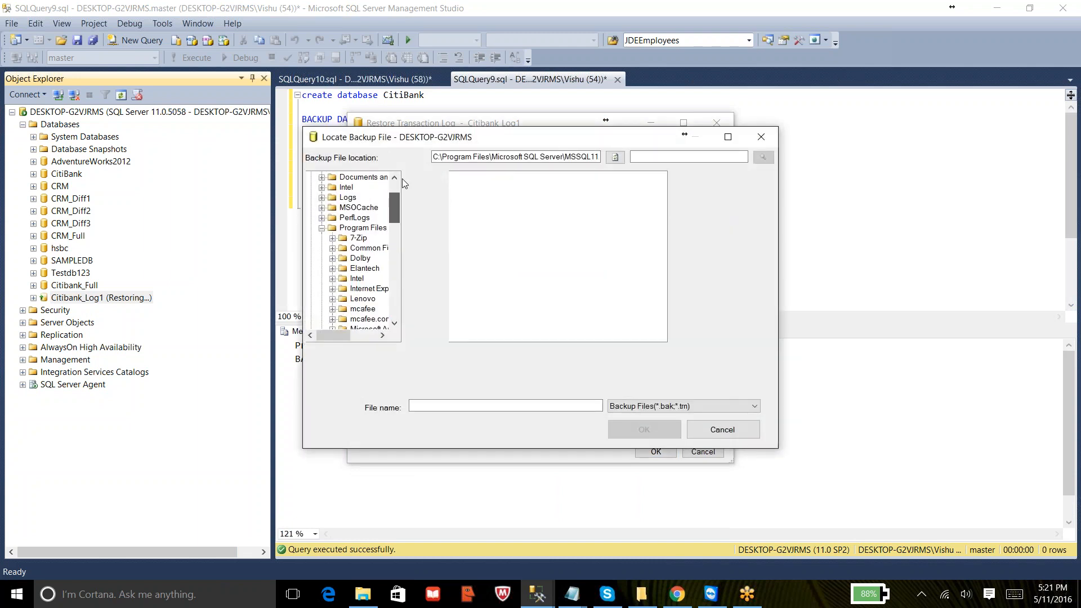
{"action": "left_click", "coordinate": [311, 177]}
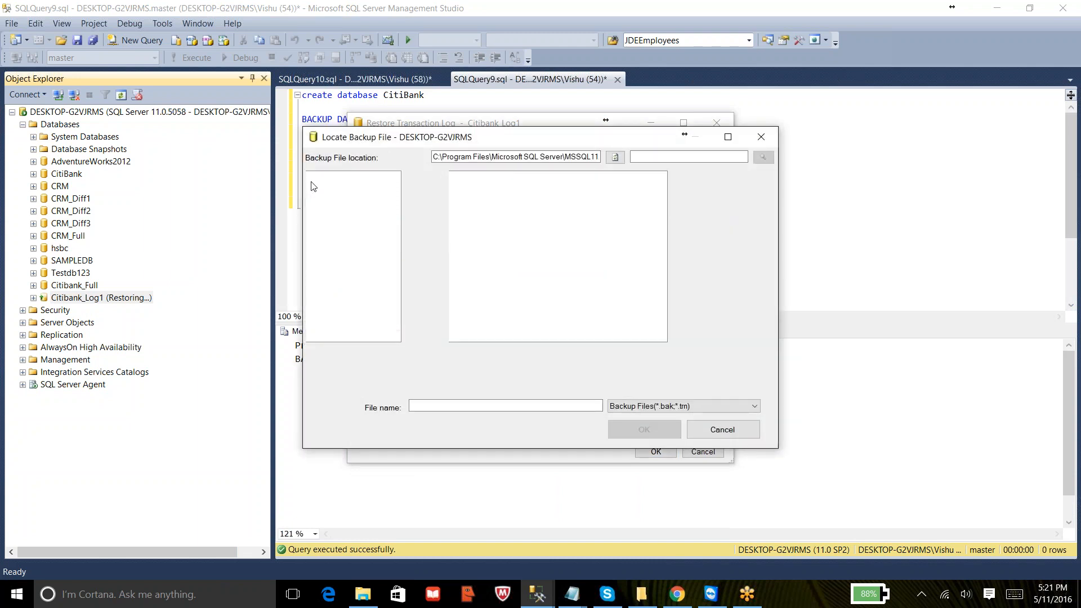
{"action": "left_click", "coordinate": [311, 188]}
{"action": "left_click", "coordinate": [354, 217]}
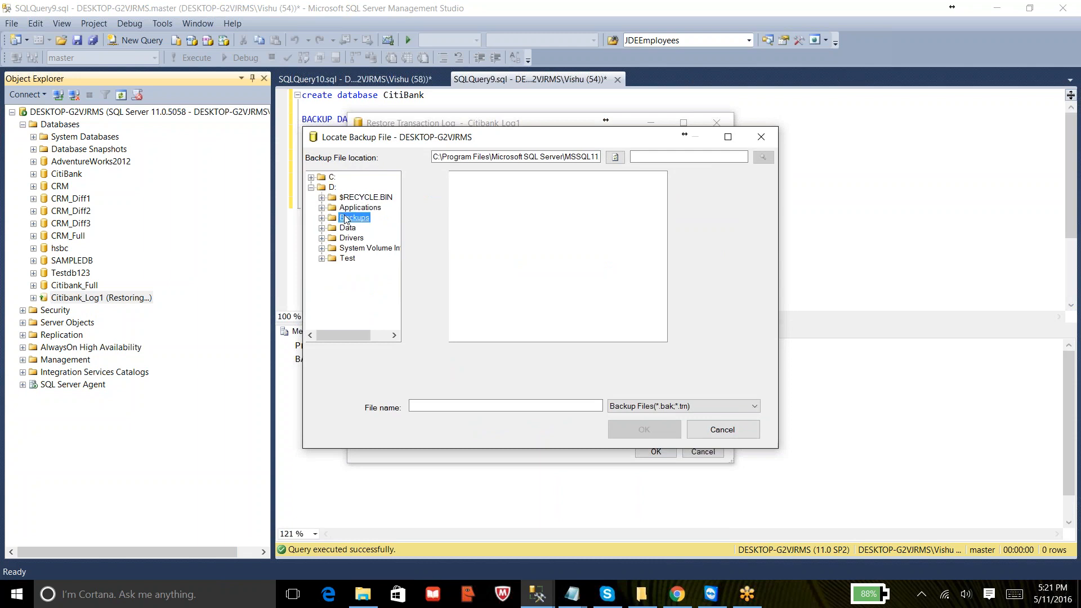
{"action": "left_click", "coordinate": [498, 188]}
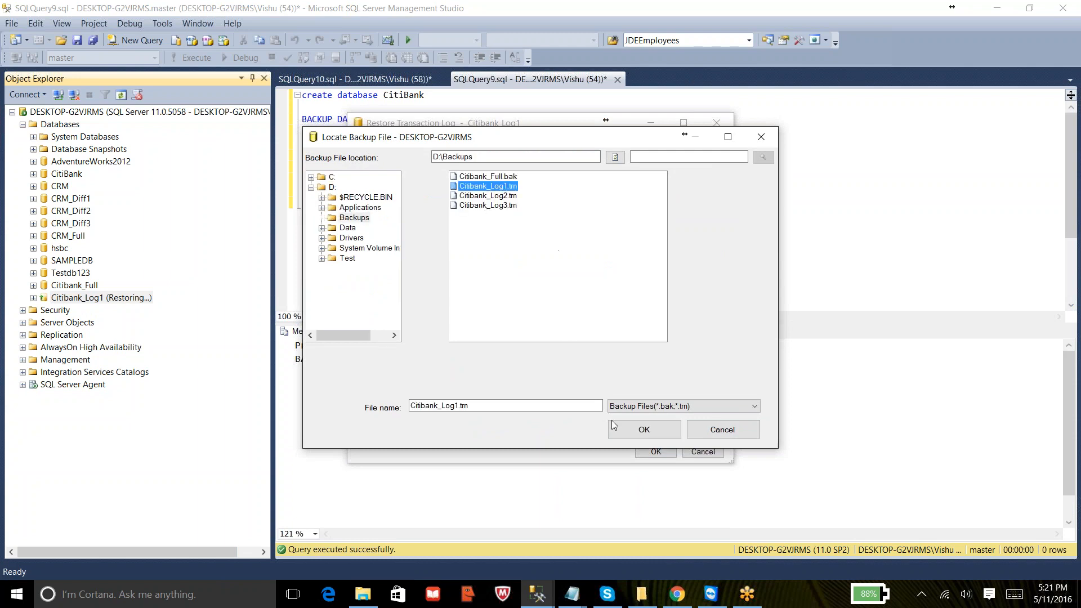
{"action": "left_click", "coordinate": [638, 434]}
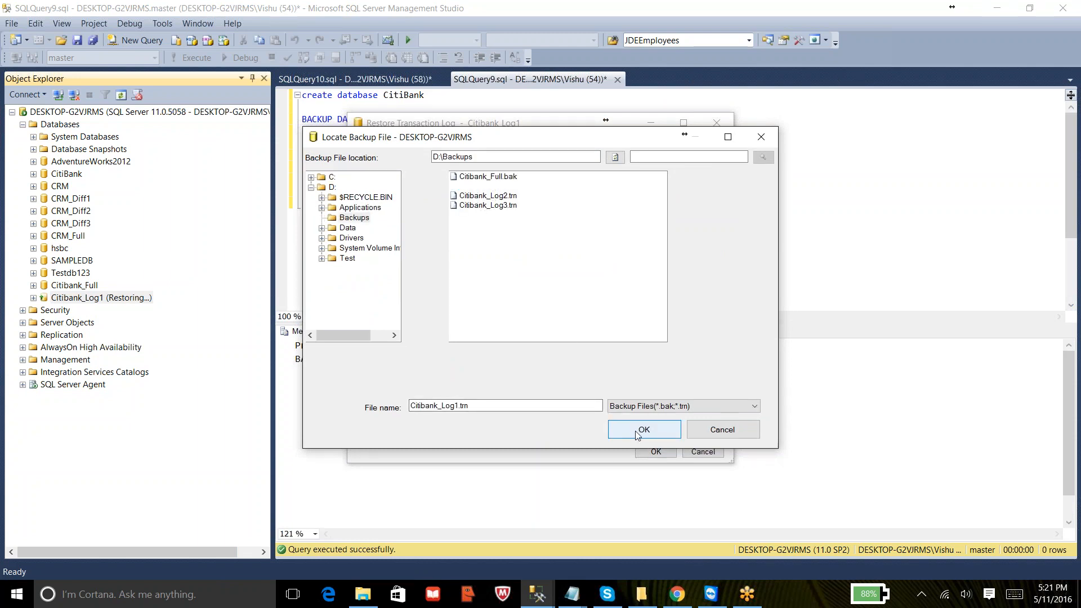
{"action": "left_click", "coordinate": [563, 393]}
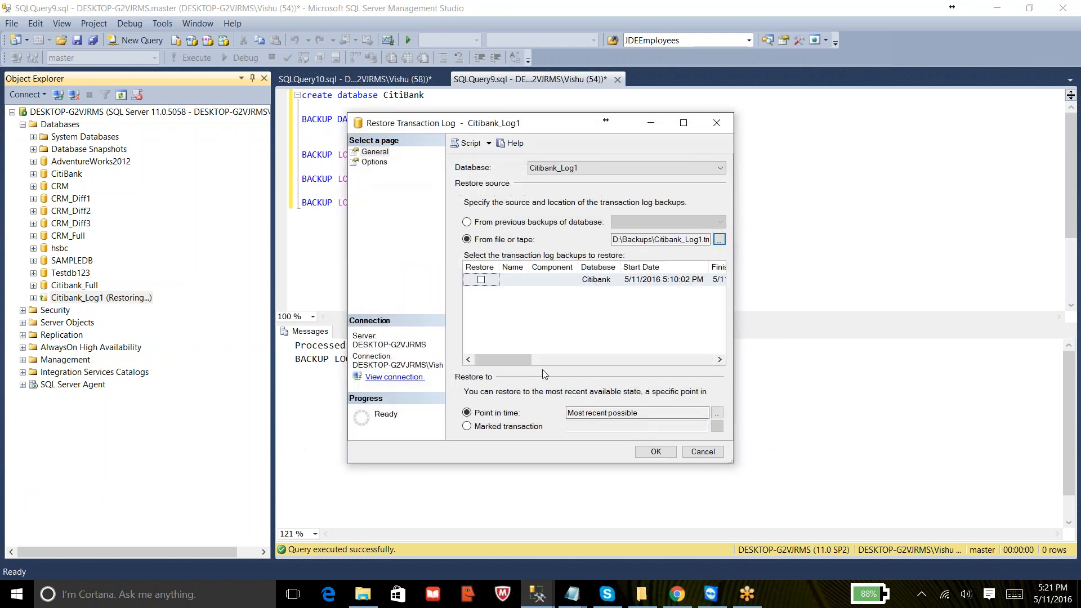
{"action": "left_click", "coordinate": [481, 280]}
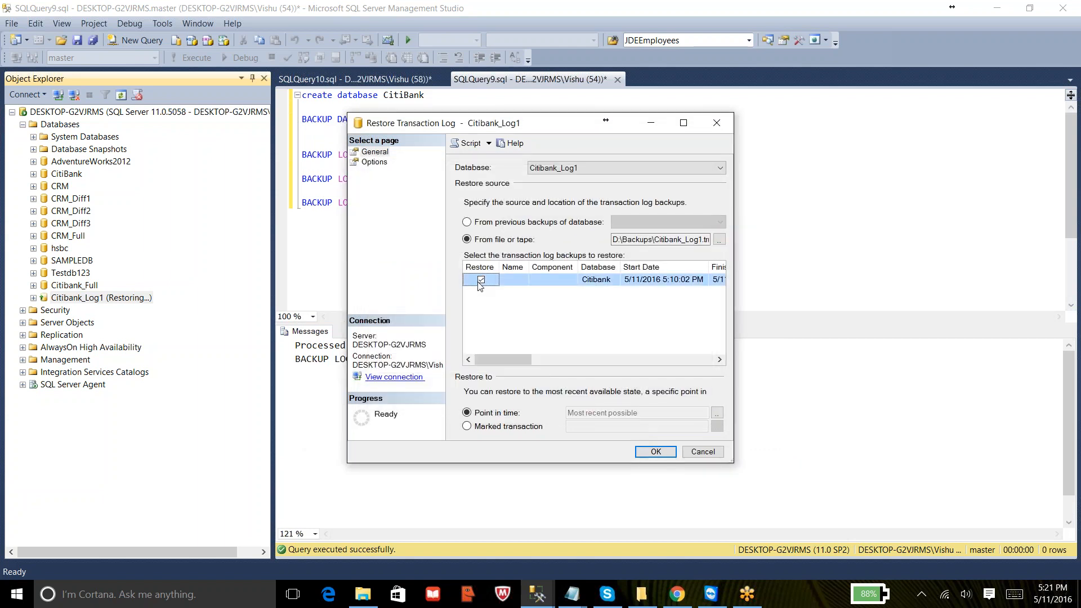
- Review the recovery state options of the transaction log restore
{"action": "left_click", "coordinate": [375, 162]}
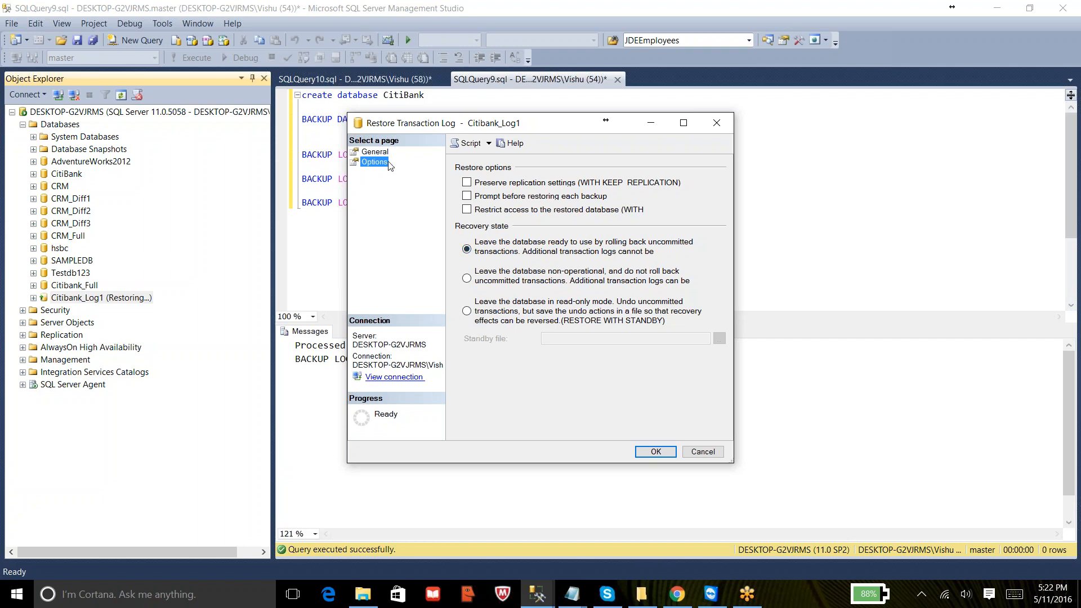
{"action": "left_click", "coordinate": [375, 152]}
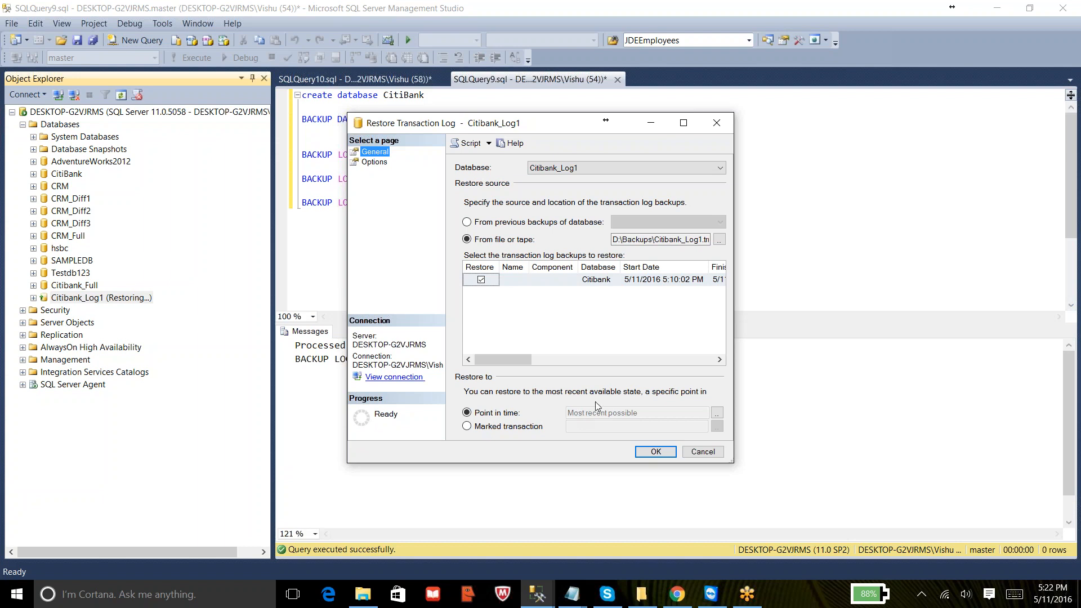
- In the Notepad notes, add times: full backup -- 9AM, table Students created : 9:30AM, LOG BACKUP1 -- 10AM
{"action": "left_click", "coordinate": [585, 600]}
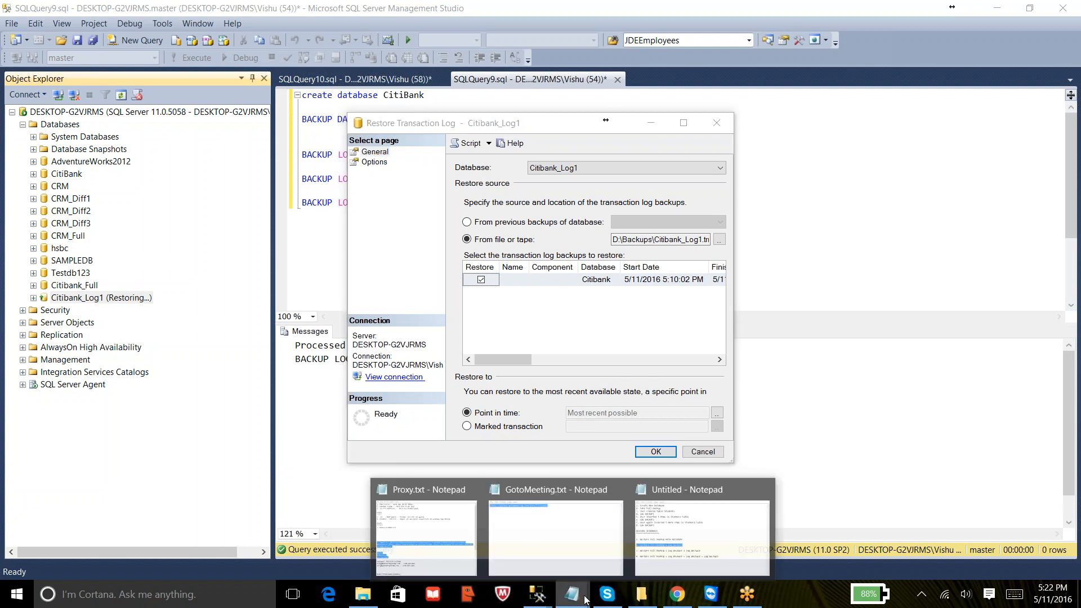
{"action": "left_click", "coordinate": [656, 532]}
{"action": "left_click", "coordinate": [533, 197]}
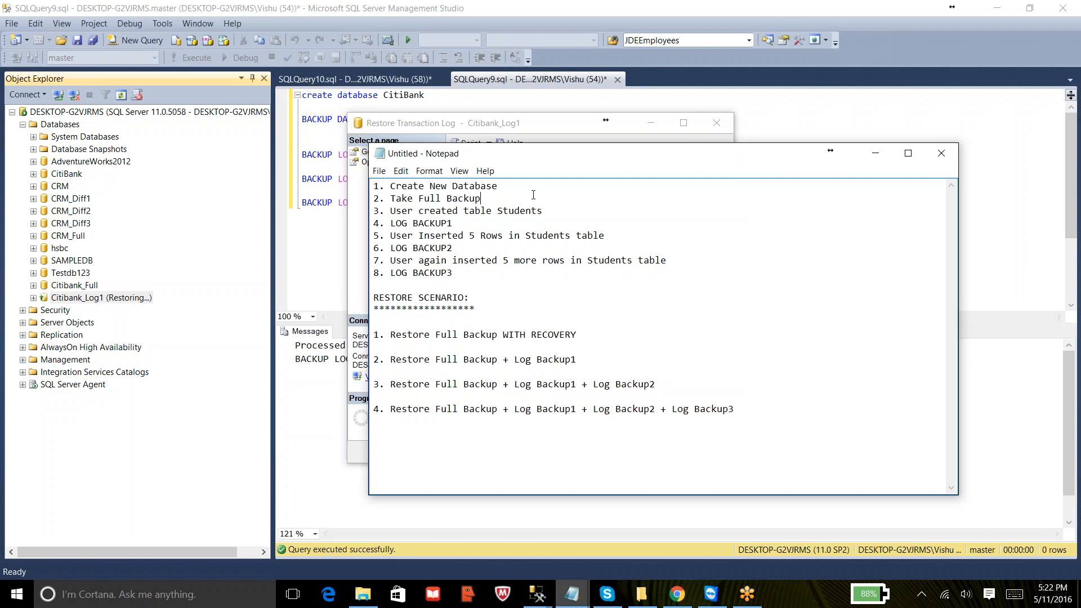
{"action": "type", "text": "-- 9AM"}
{"action": "type", "text": "!)"}
{"action": "key", "text": "BackSpace"}
{"action": "key", "text": "BackSpace"}
{"action": "type", "text": "10AM"}
{"action": "type", "text": ":"}
{"action": "type", "text": " 9"}
{"action": "type", "text": ":"}
{"action": "type", "text": "30"}
{"action": "type", "text": "AM"}
- Highlight the full backup and first log backup lines in the notes
{"action": "left_click_drag", "start_coordinate": [520, 199], "coordinate": [384, 198]}
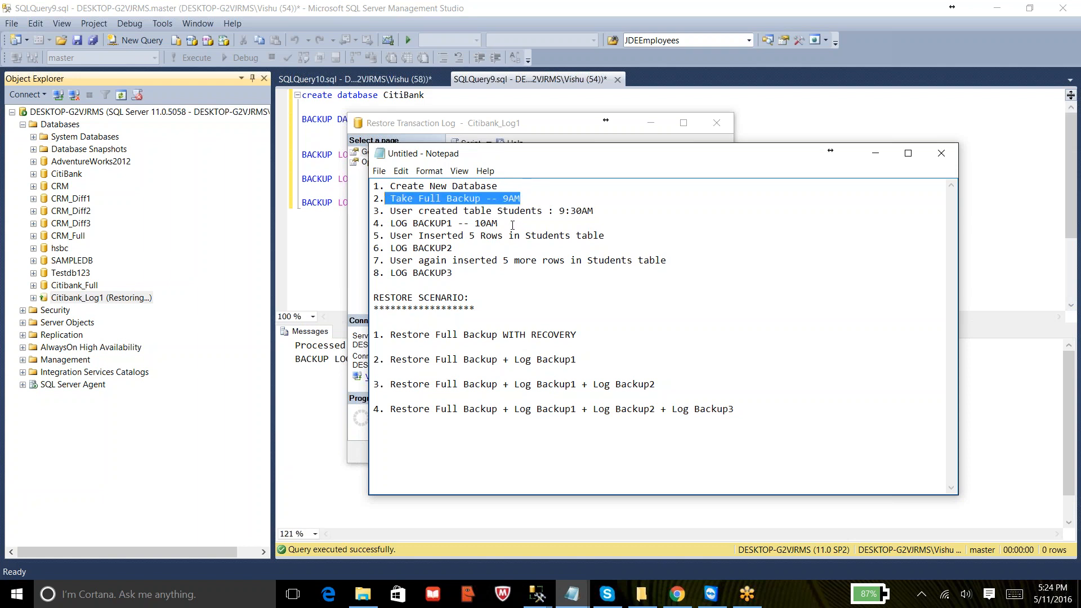
{"action": "left_click_drag", "start_coordinate": [499, 223], "coordinate": [367, 224]}
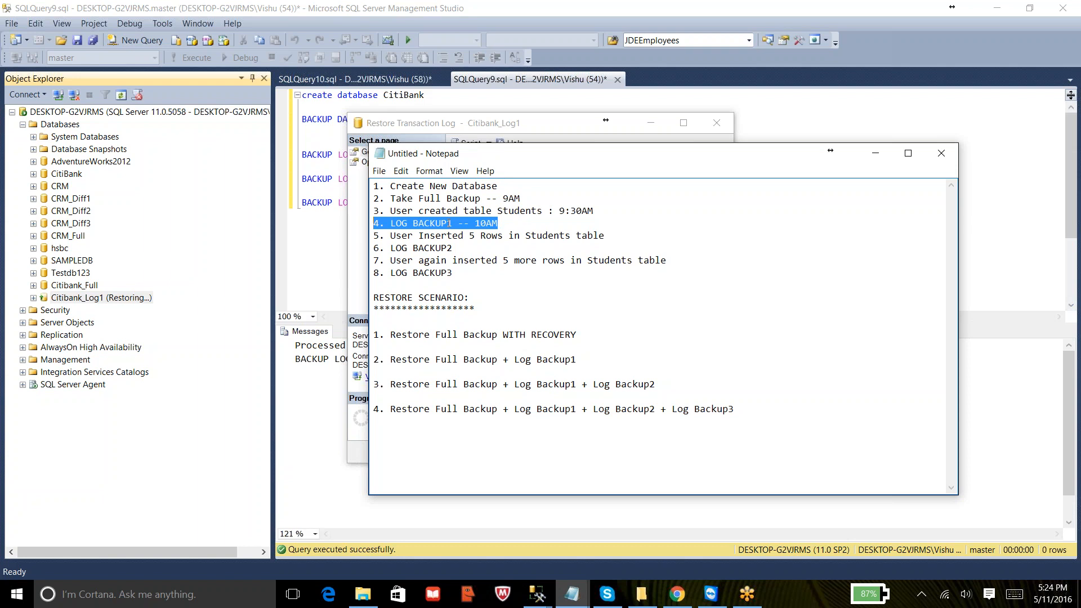
{"action": "left_click", "coordinate": [435, 223]}
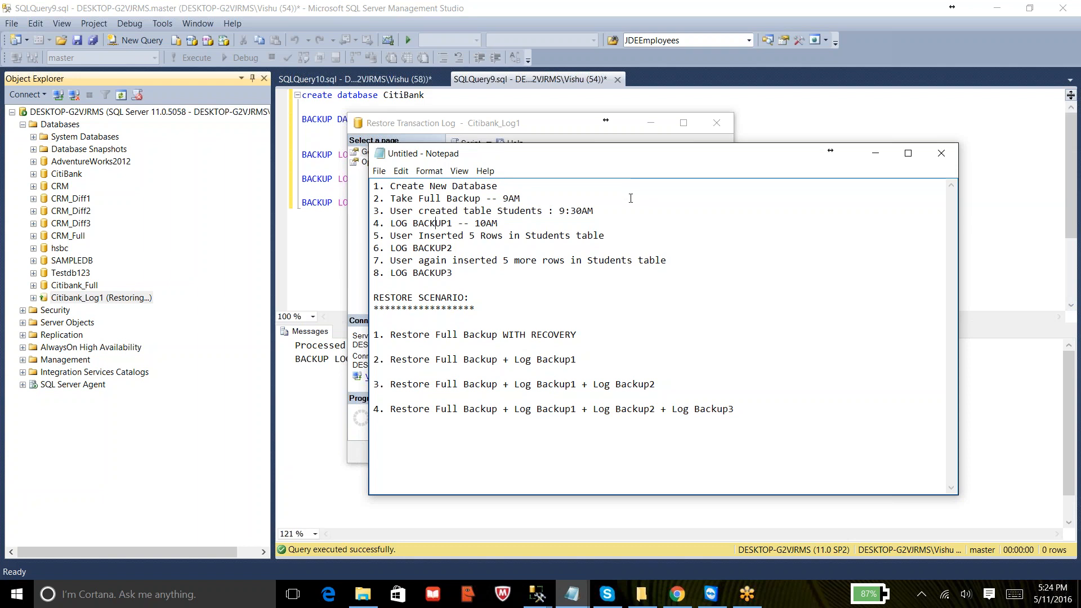
- Set the point-in-time restore target to a specific date and time of 5/11/2016 9:30:00 AM
{"action": "left_click", "coordinate": [875, 153]}
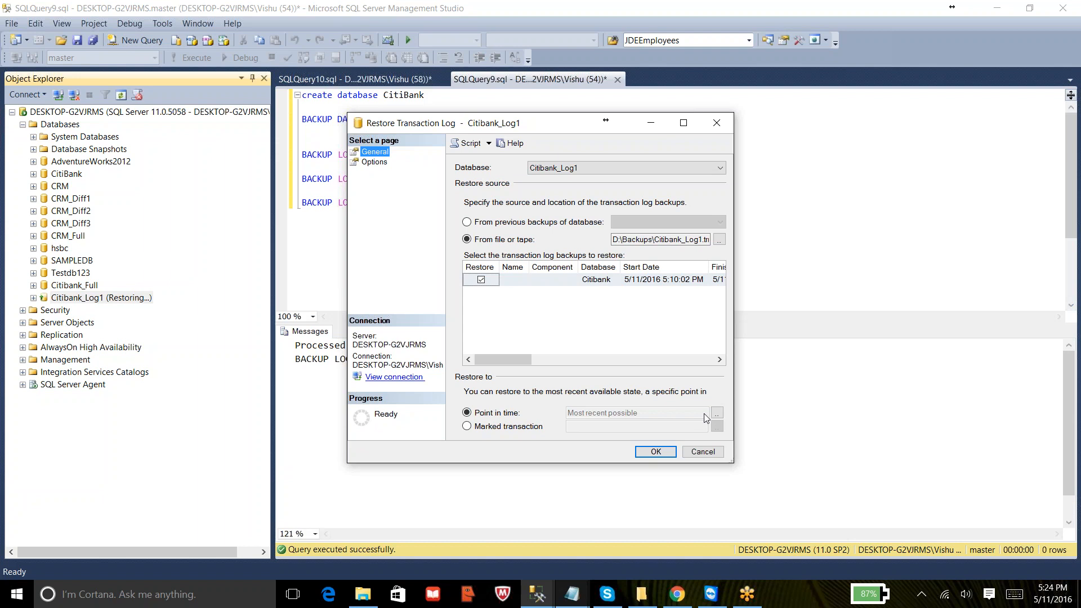
{"action": "left_click", "coordinate": [721, 415]}
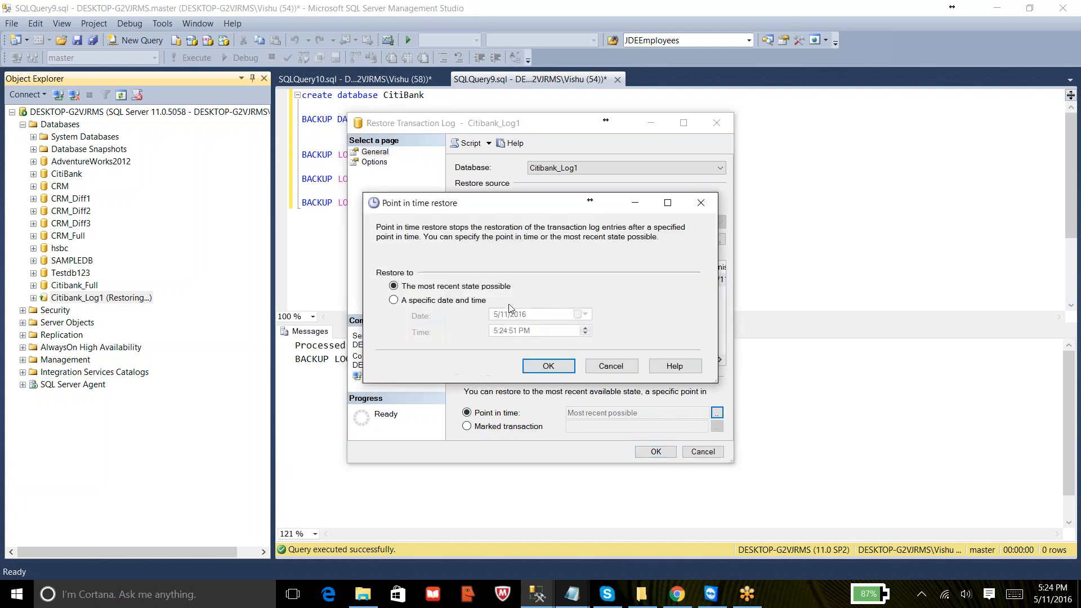
{"action": "left_click", "coordinate": [393, 301]}
{"action": "left_click", "coordinate": [496, 335]}
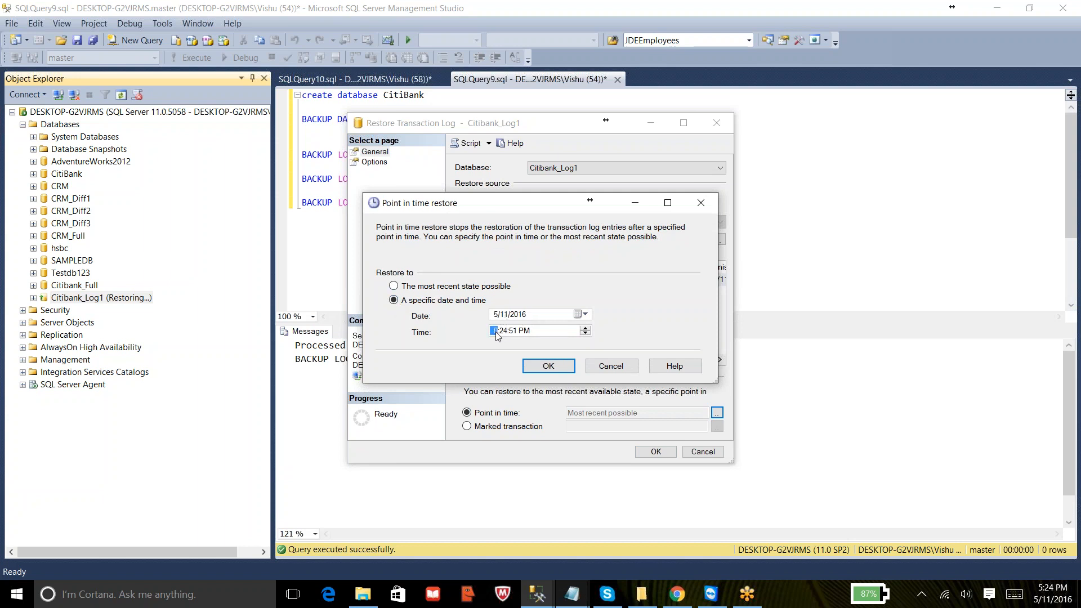
{"action": "type", "text": "9"}
{"action": "key", "text": "Right"}
{"action": "type", "text": "00"}
{"action": "left_click", "coordinate": [547, 366]}
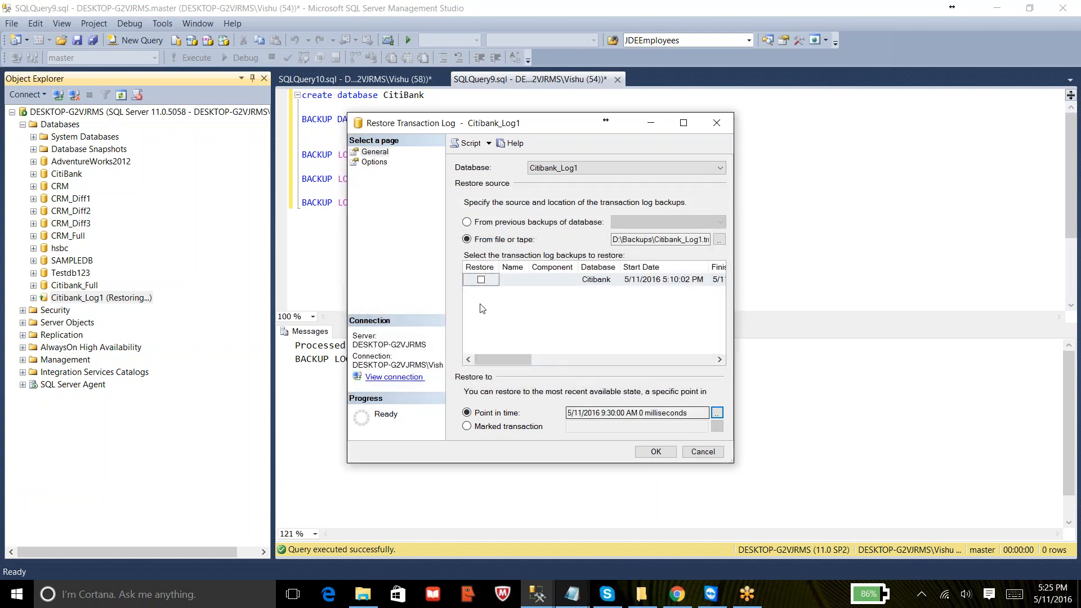
- Re-mark the log backup for restore and scroll across its date and LSN columns
{"action": "left_click", "coordinate": [481, 279]}
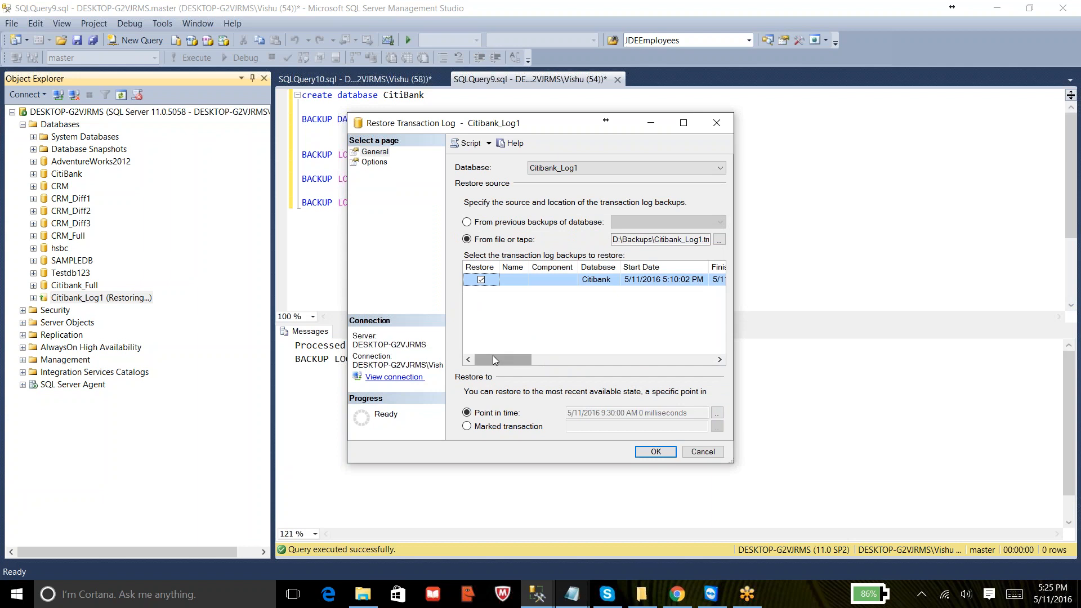
{"action": "right_click", "coordinate": [524, 360]}
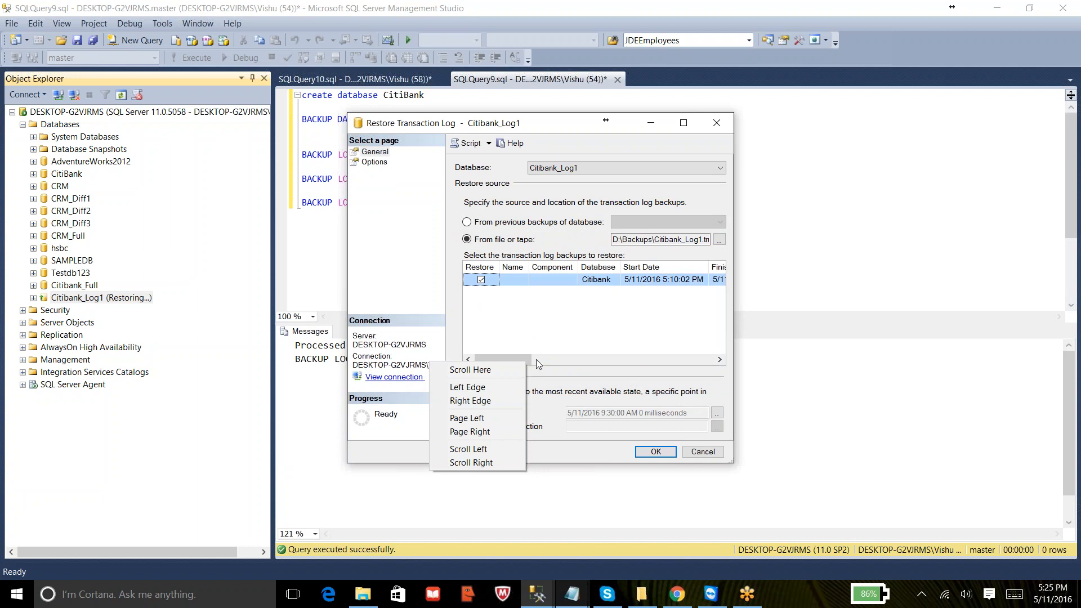
{"action": "left_click", "coordinate": [557, 360]}
{"action": "mouse_move", "coordinate": [548, 359]}
{"action": "left_mouse_down"}
{"action": "mouse_move", "coordinate": [486, 361]}
{"action": "mouse_move", "coordinate": [532, 360]}
{"action": "left_mouse_up"}
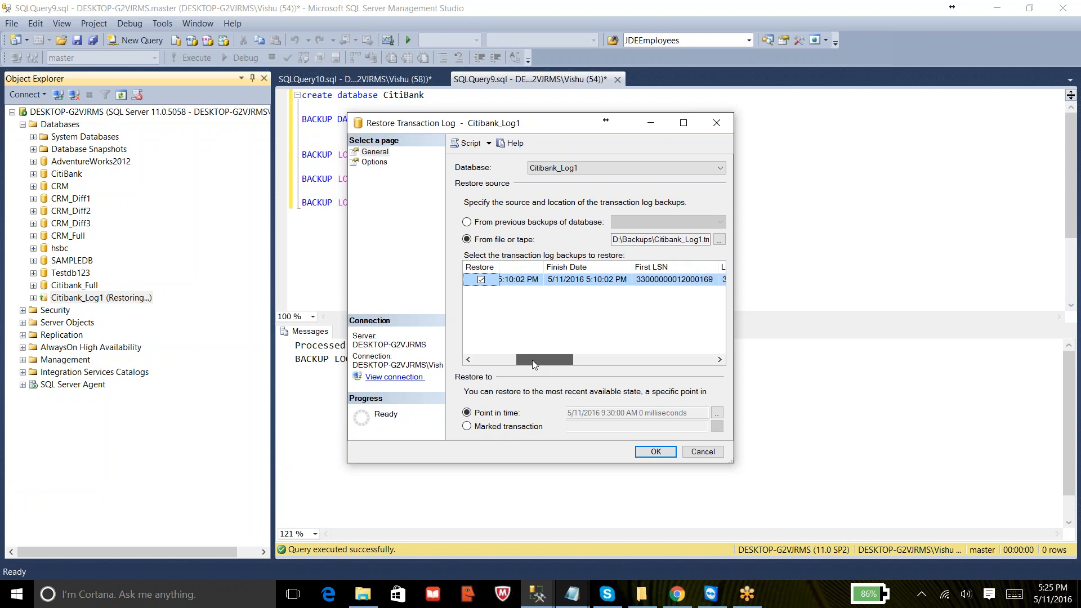
{"action": "left_click_drag", "start_coordinate": [533, 360], "coordinate": [533, 360]}
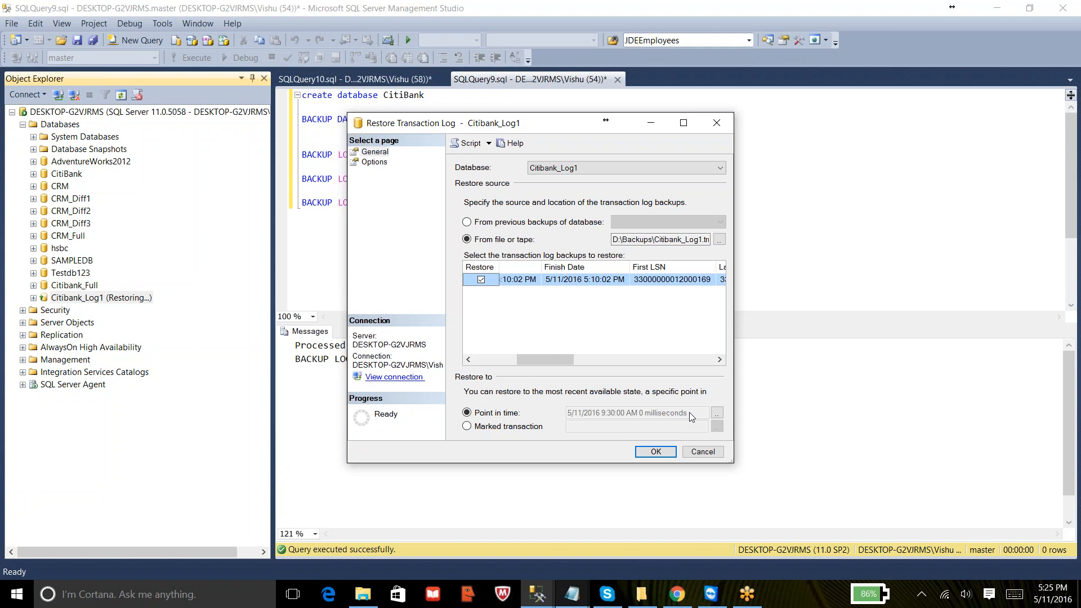
{"action": "left_click", "coordinate": [593, 15]}
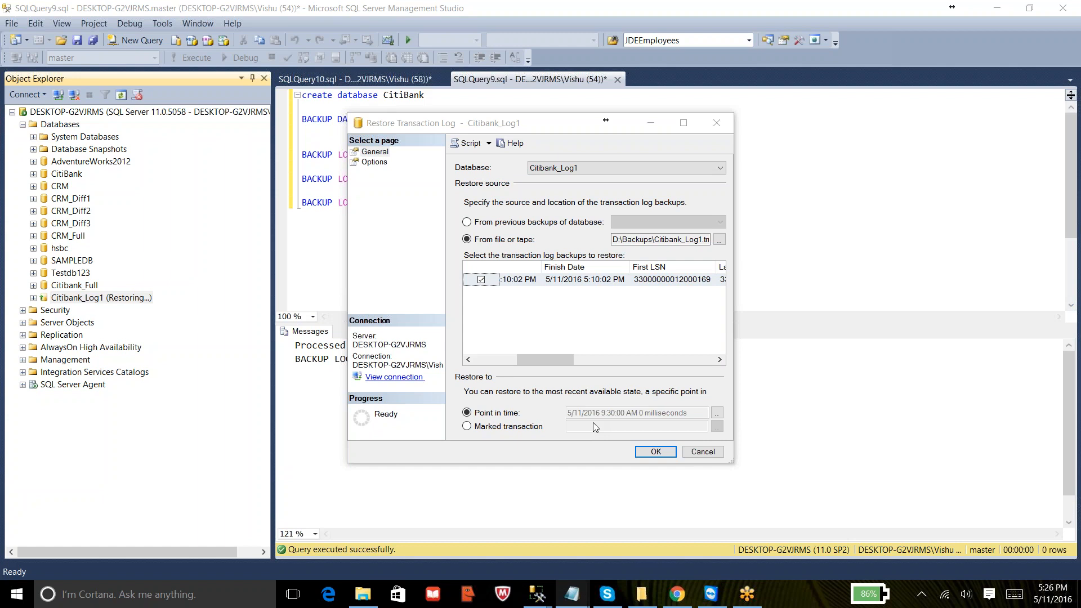
{"action": "left_click", "coordinate": [583, 359]}
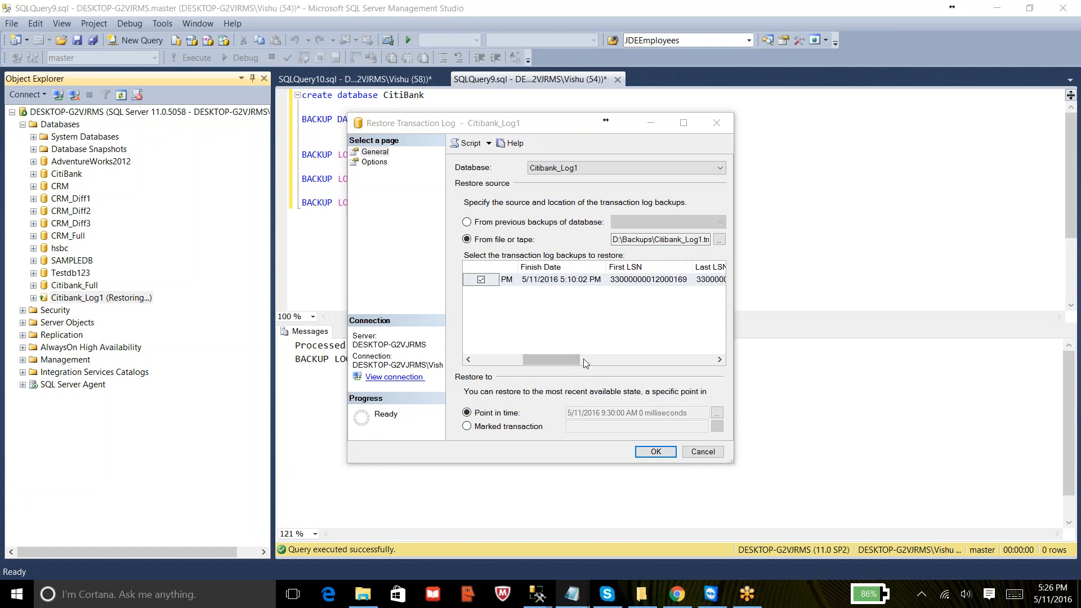
- Change the point-in-time restore target of the transaction log restore to the most recent state possible
{"action": "left_click", "coordinate": [469, 413]}
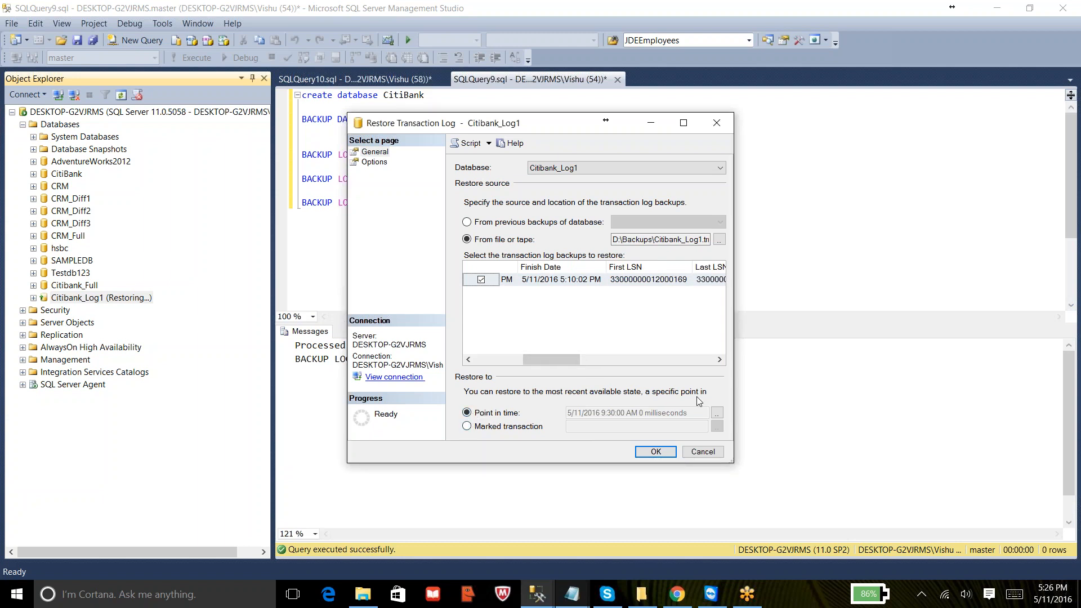
{"action": "left_click", "coordinate": [717, 413]}
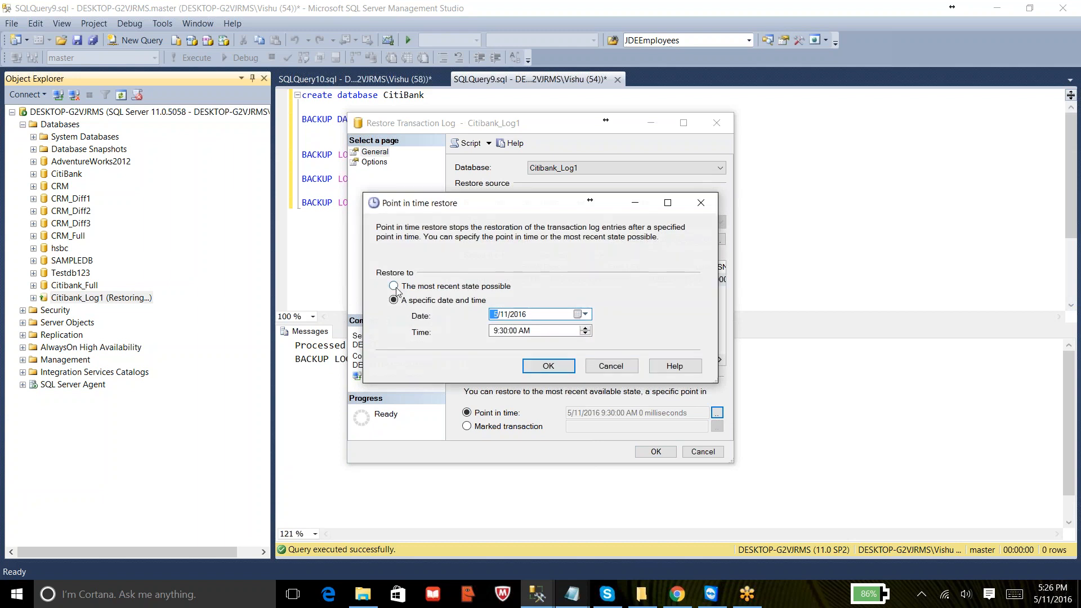
{"action": "left_click", "coordinate": [423, 289]}
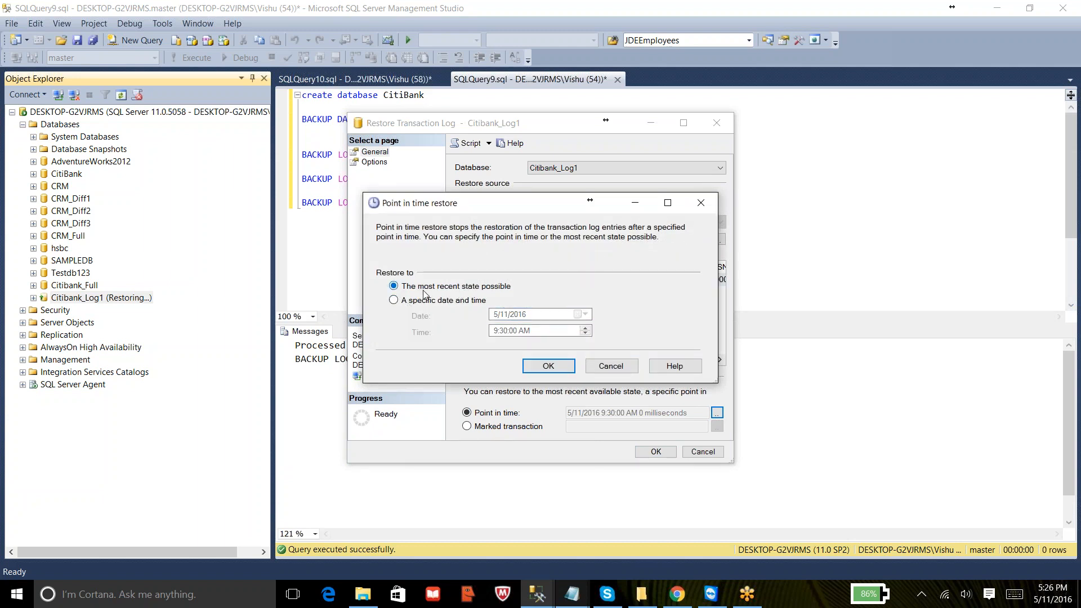
{"action": "left_click", "coordinate": [564, 371]}
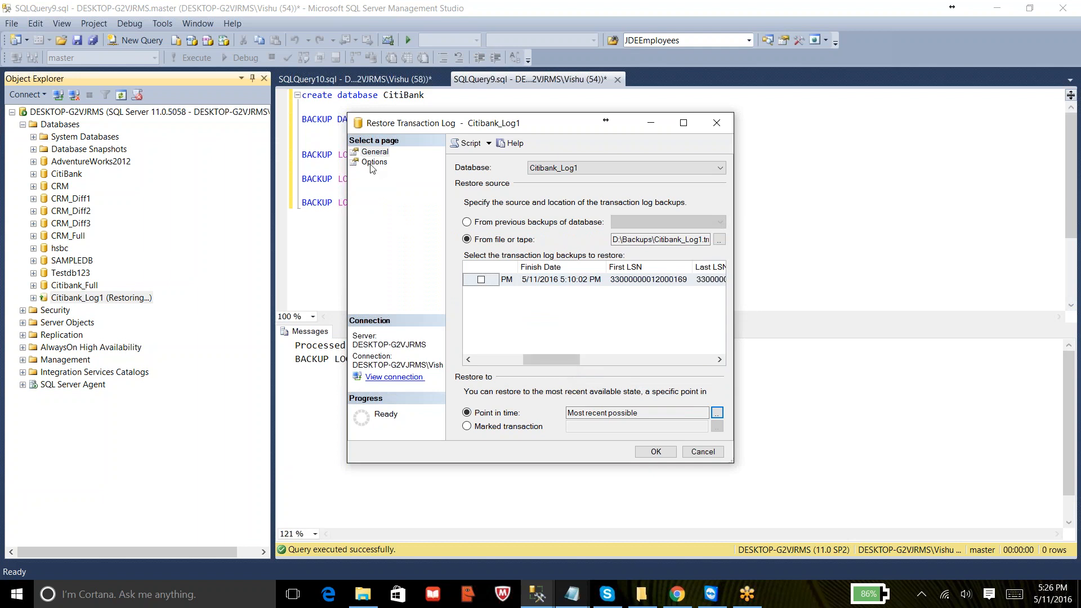
- Mark the log backup for restore and run the transaction log restore of Citibank_Log1, acknowledging the completion message
{"action": "left_click", "coordinate": [481, 279]}
{"action": "left_click", "coordinate": [374, 162]}
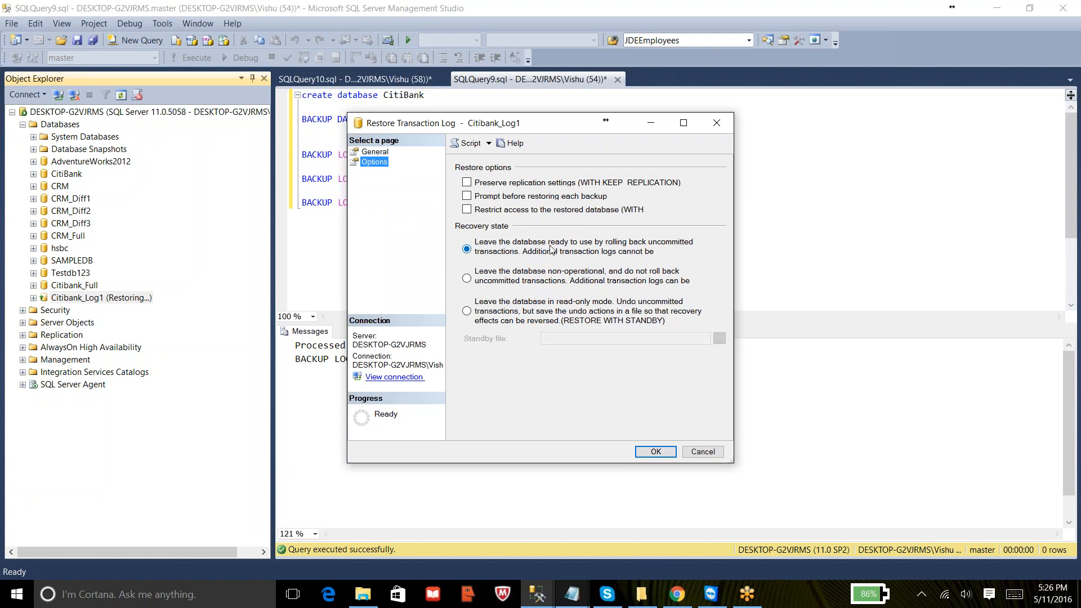
{"action": "left_click", "coordinate": [589, 16]}
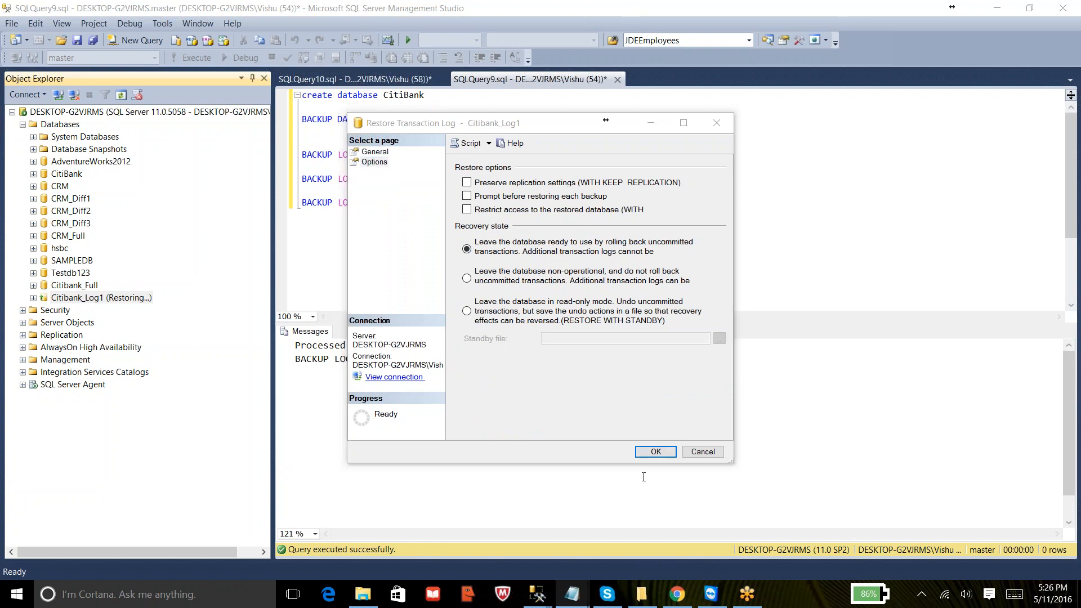
{"action": "left_click", "coordinate": [655, 452]}
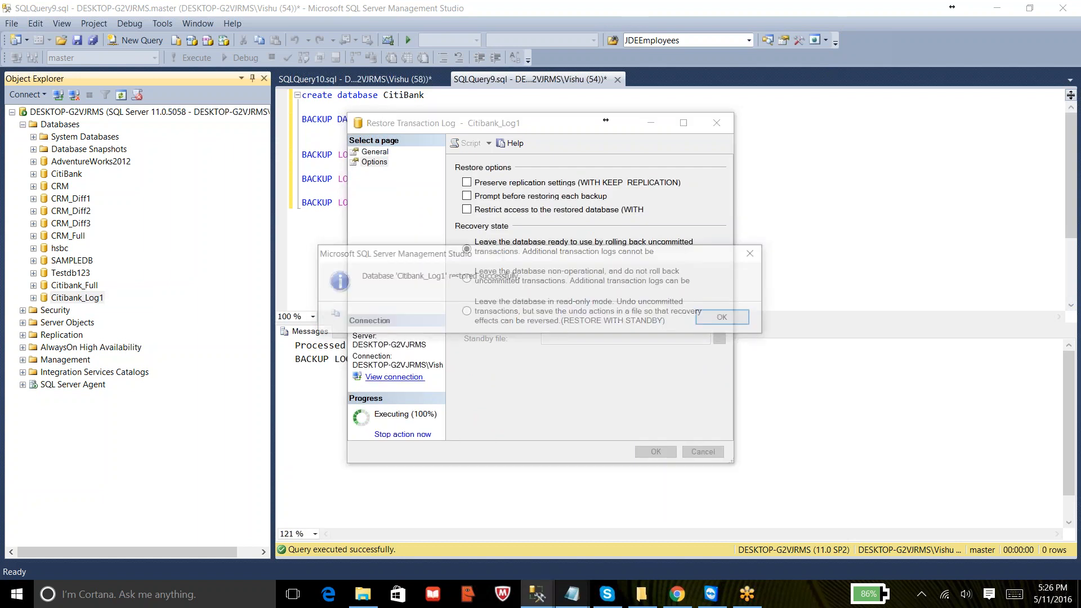
{"action": "left_click", "coordinate": [724, 319]}
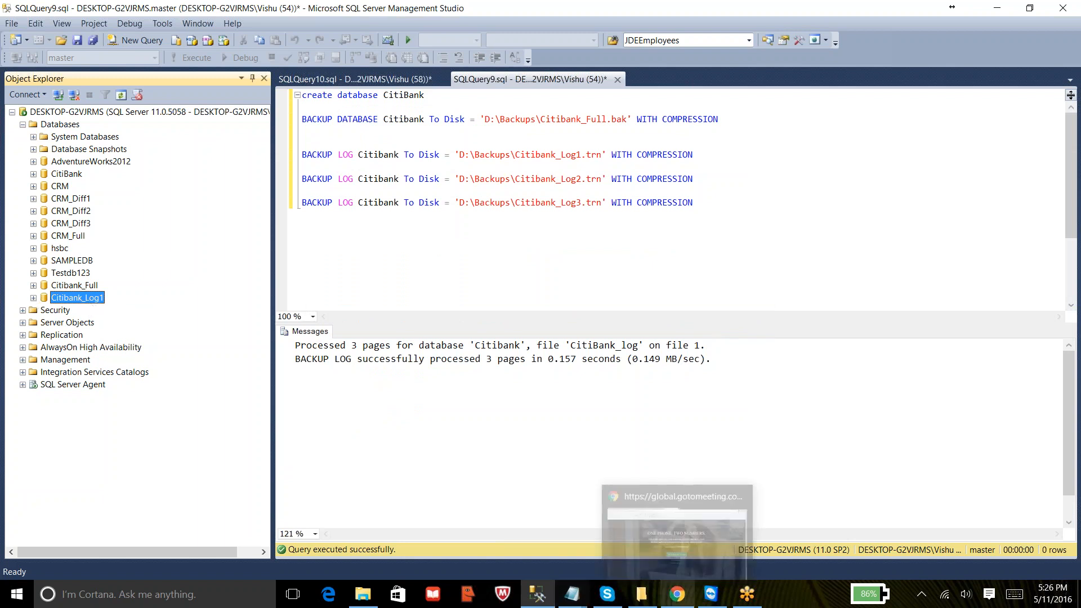
- In the Notepad notes, change scenario 2 to Restore Full Backup WITH NORECOVERY + Log Backup1 WITH RECOVERY
{"action": "mouse_move", "coordinate": [572, 594]}
{"action": "left_click", "coordinate": [653, 535]}
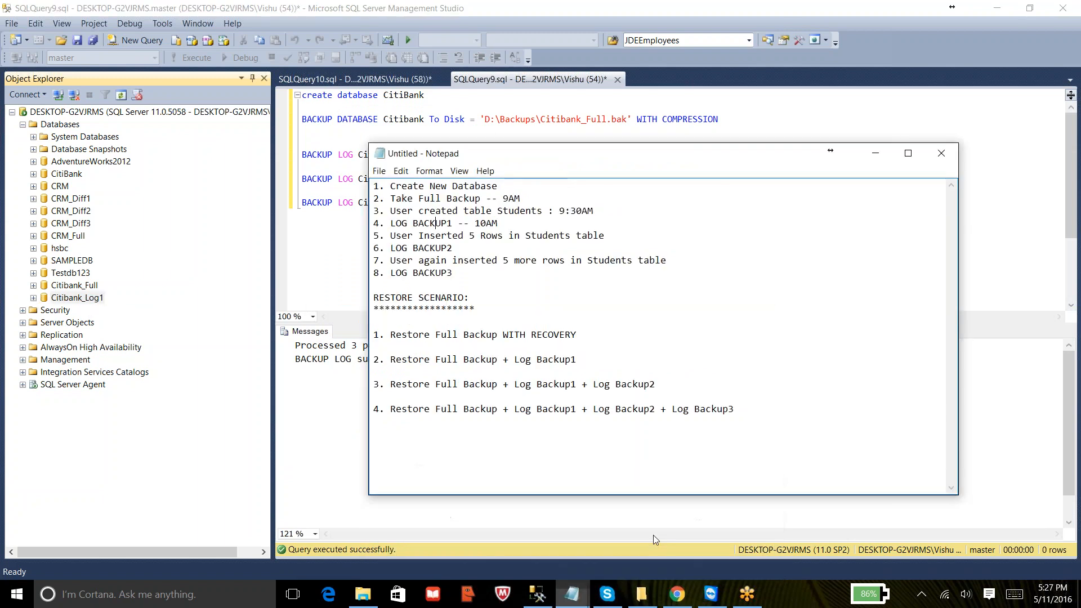
{"action": "left_click", "coordinate": [503, 358]}
{"action": "type", "text": "WITH REC"}
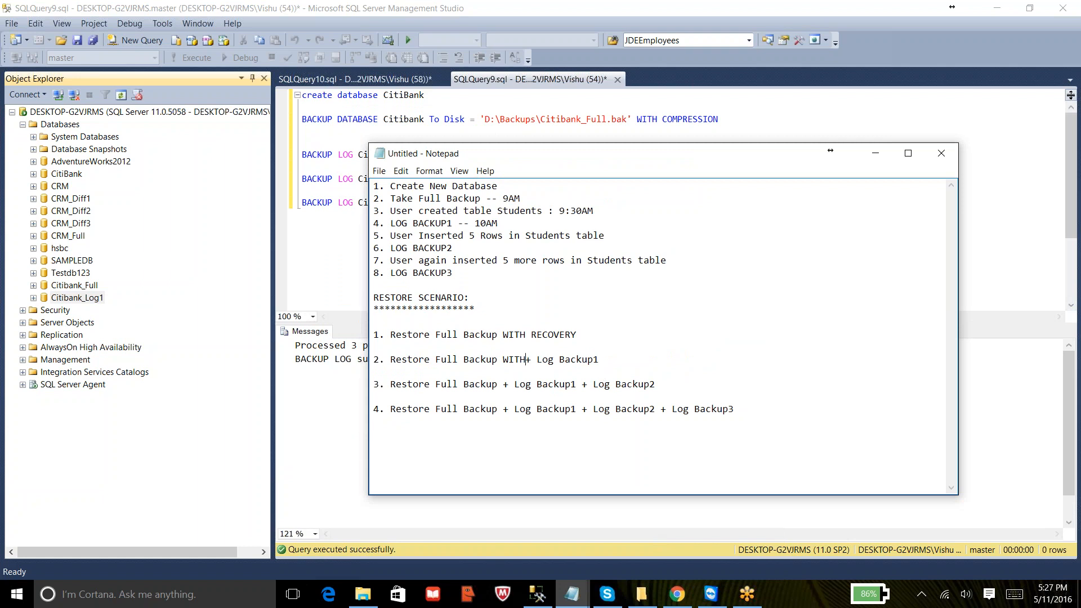
{"action": "type", "text": "OVERY "}
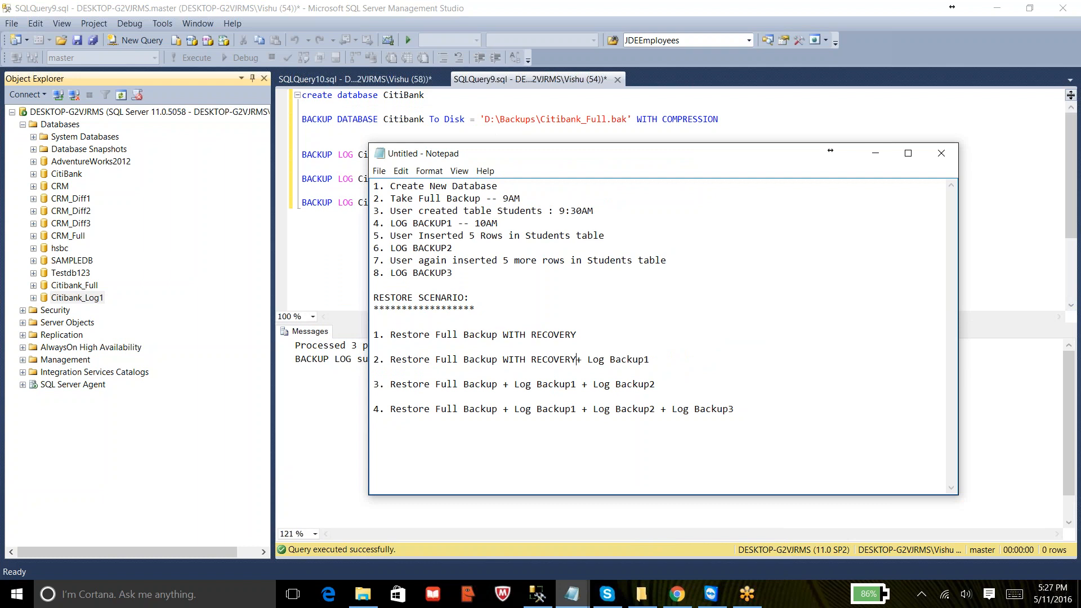
{"action": "type", "text": "WITH "}
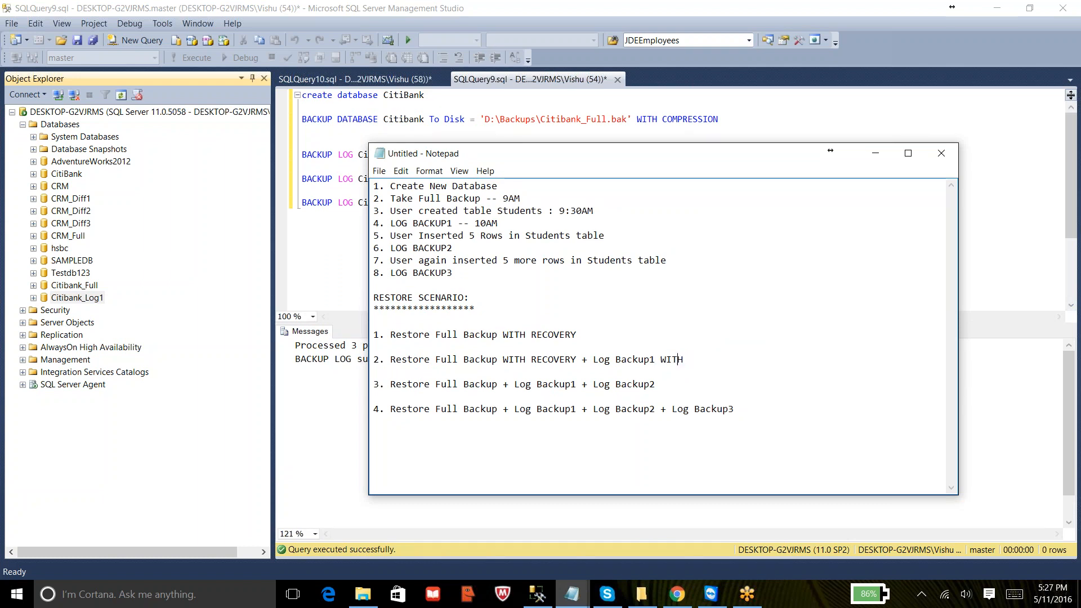
{"action": "type", "text": "NORECOVERY"}
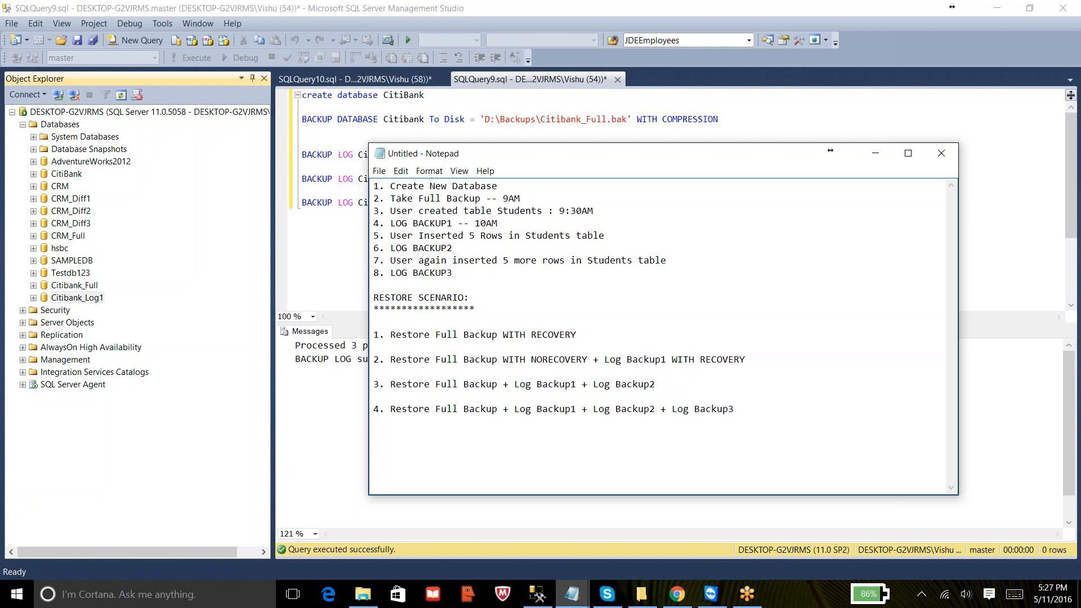
- Add a --Table note line under scenario 2 and highlight the first four note lines
{"action": "key", "text": "Return"}
{"action": "type", "text": "--"}
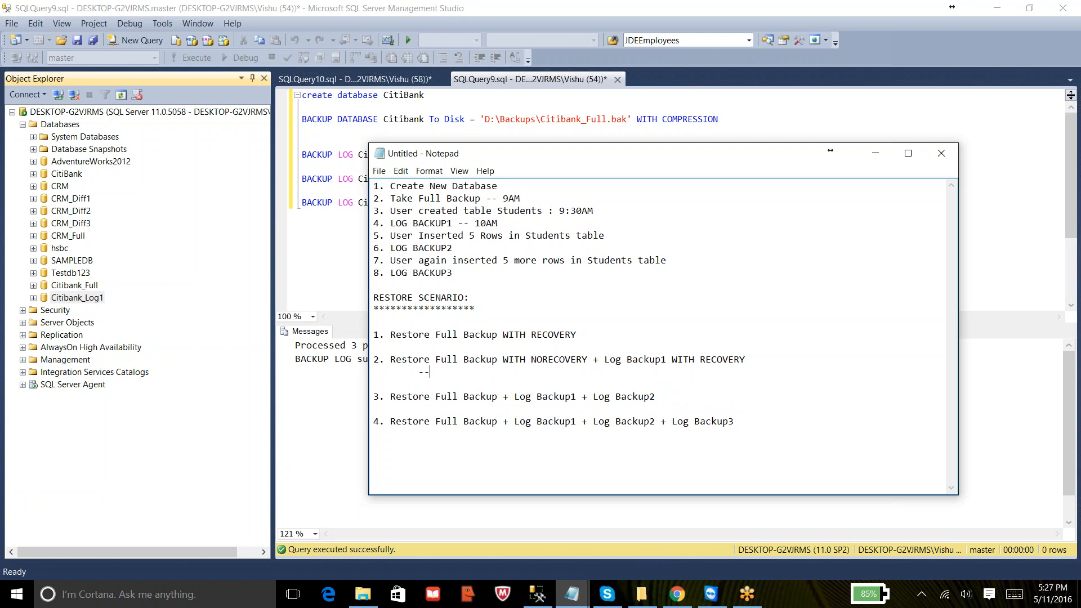
{"action": "type", "text": "Table"}
{"action": "left_click_drag", "start_coordinate": [390, 186], "coordinate": [551, 220]}
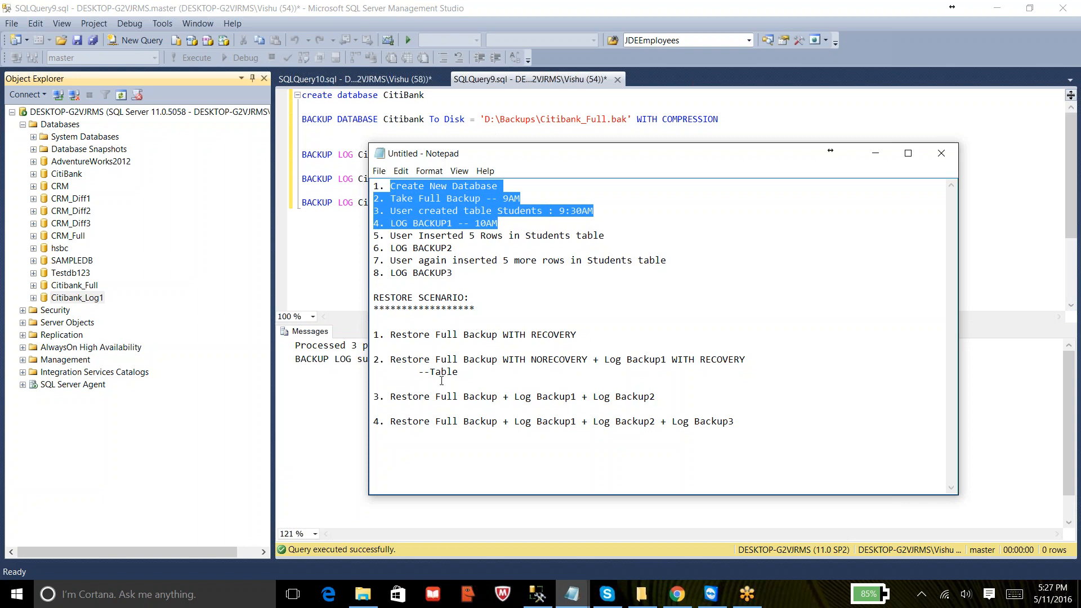
- Select the top 1000 rows of the Students table in Citibank_Log1, then close that query and collapse the database
{"action": "left_click", "coordinate": [34, 298]}
{"action": "left_click", "coordinate": [44, 322]}
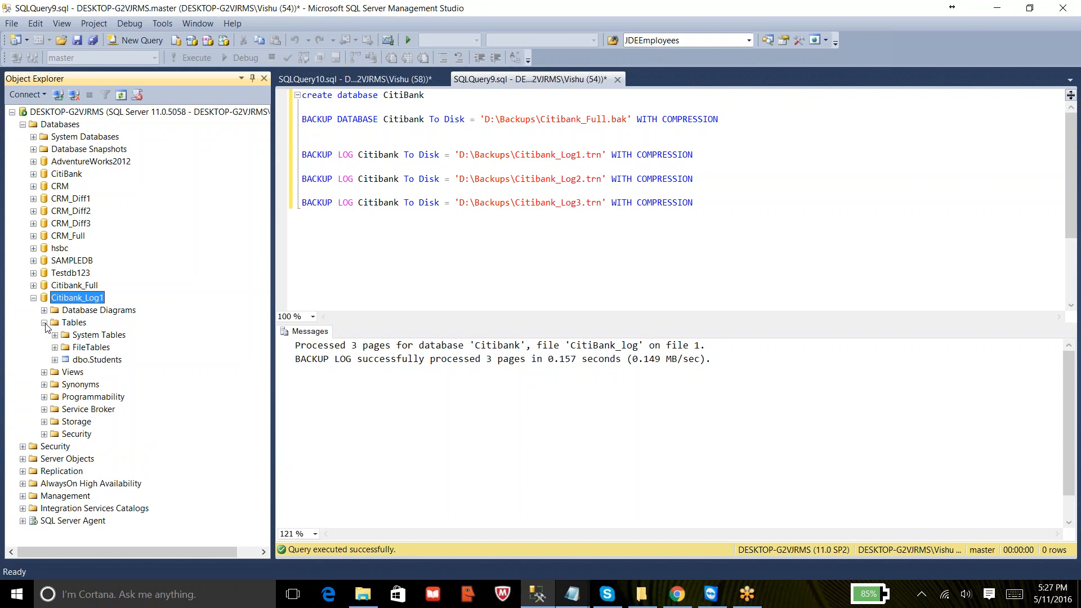
{"action": "left_click", "coordinate": [106, 363]}
{"action": "right_click", "coordinate": [109, 365]}
{"action": "left_click", "coordinate": [121, 374]}
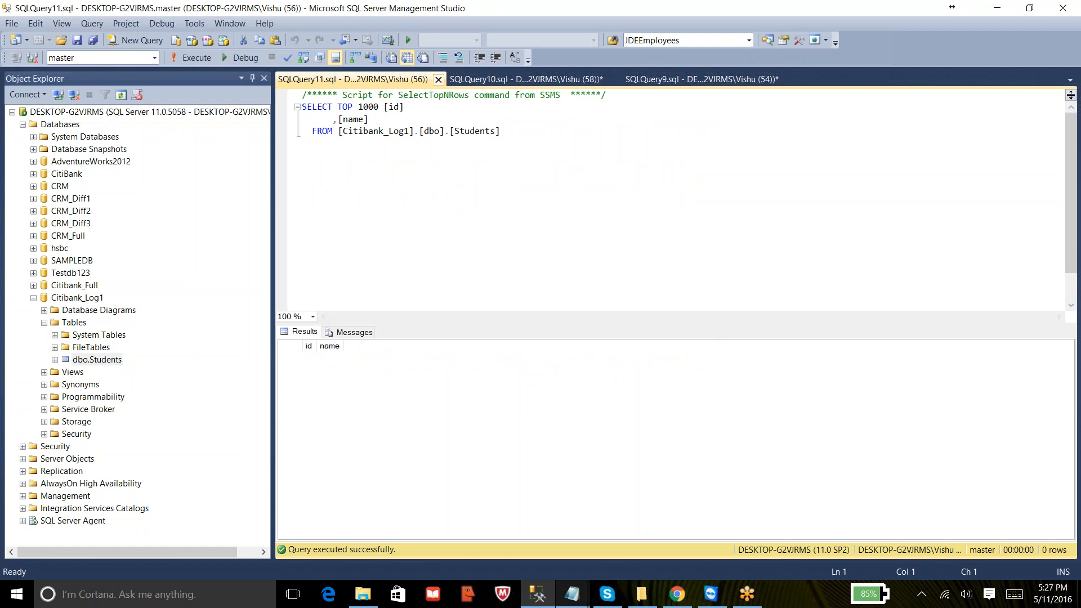
{"action": "left_click", "coordinate": [438, 80]}
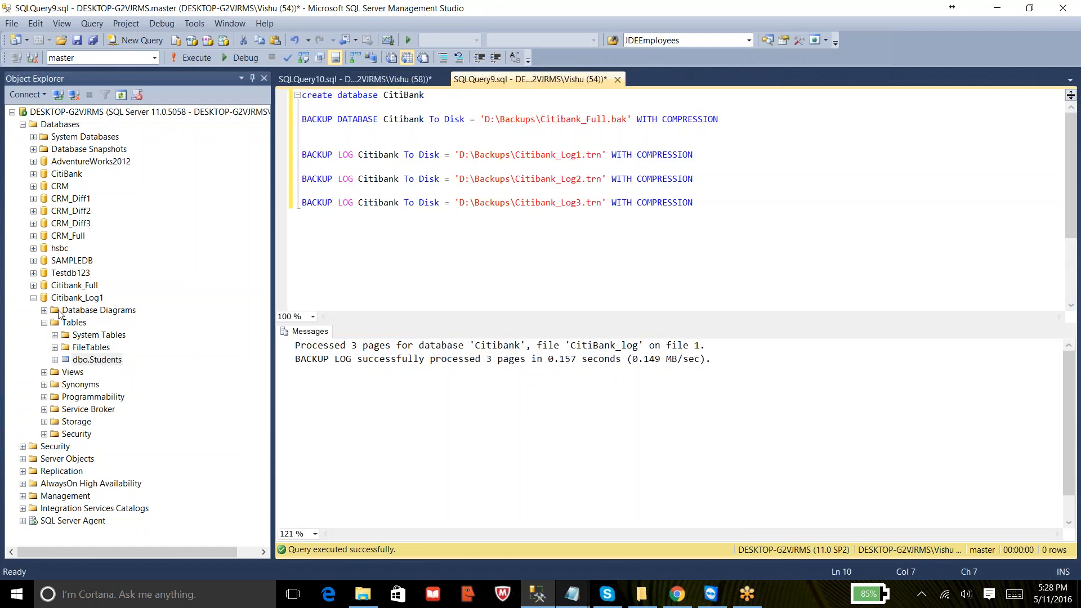
{"action": "left_click", "coordinate": [34, 297]}
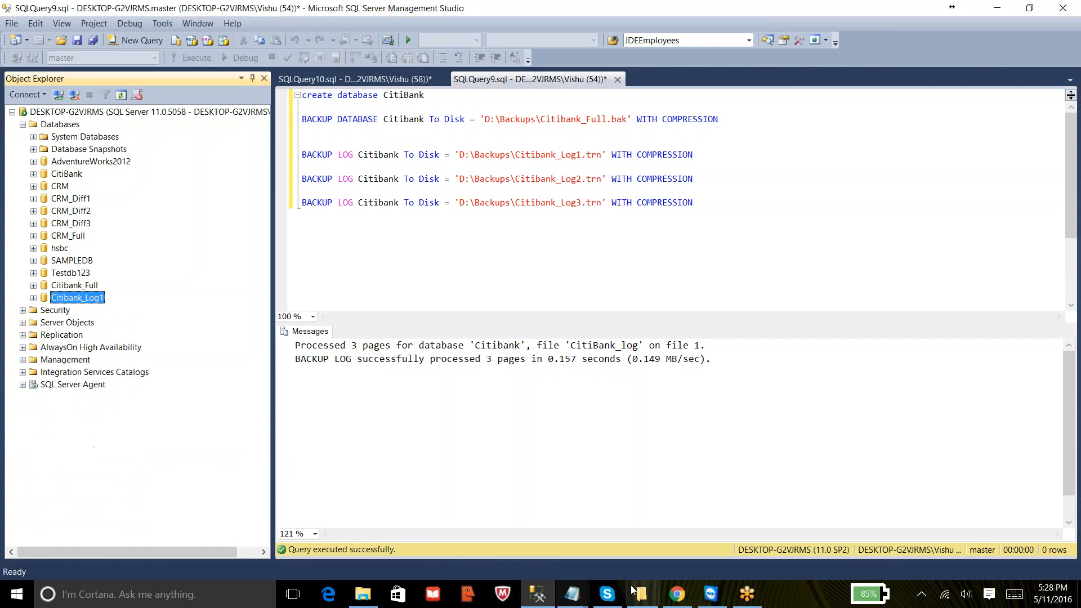
- Change the note under scenario 2 to -- Blank Table
{"action": "mouse_move", "coordinate": [641, 592]}
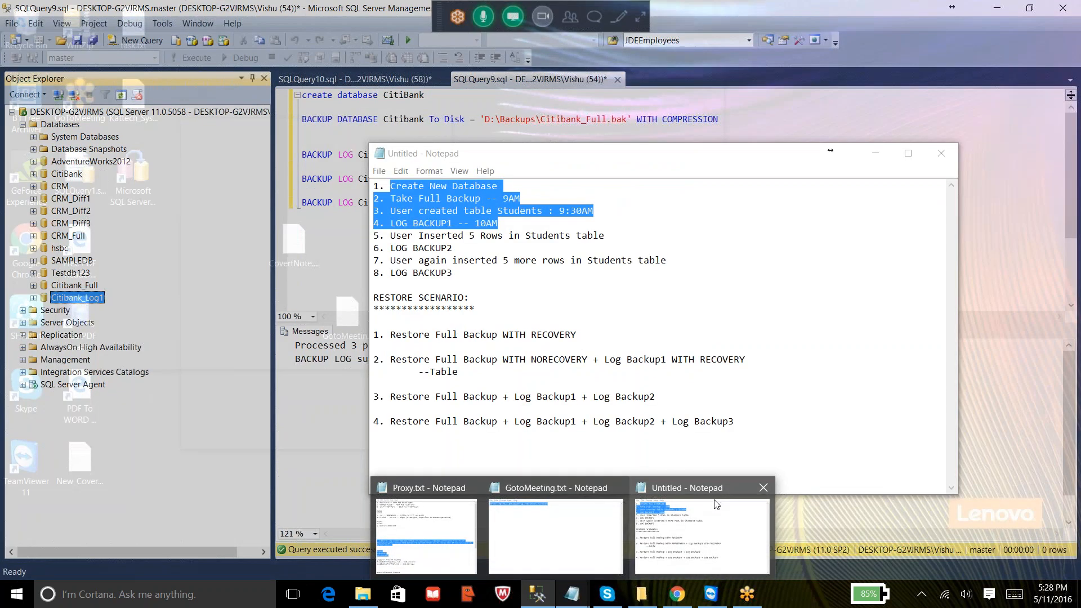
{"action": "left_click", "coordinate": [717, 504]}
{"action": "left_click", "coordinate": [472, 376]}
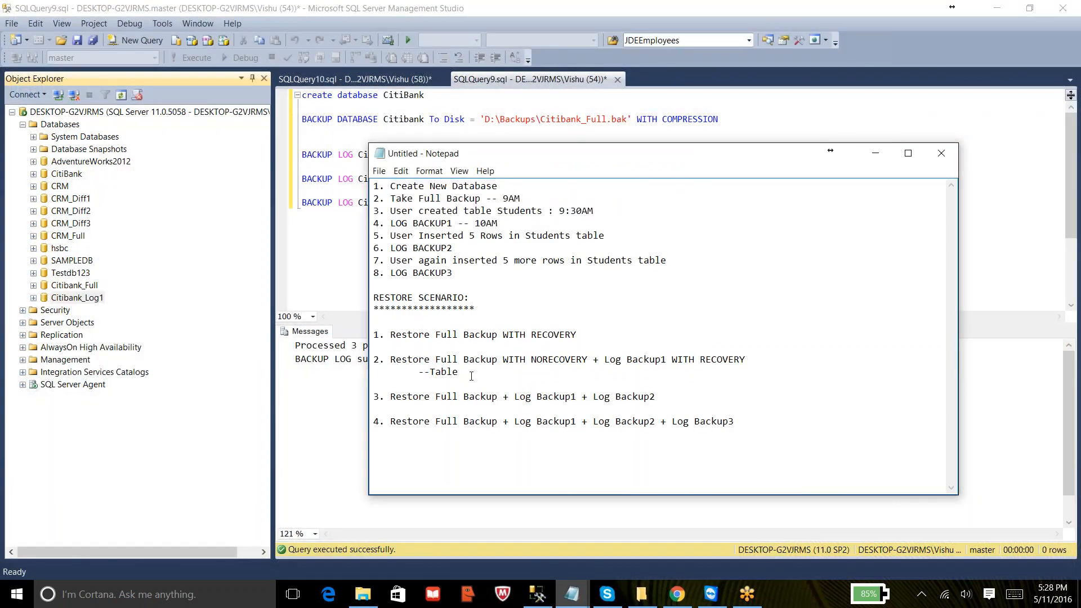
{"action": "key", "text": "BackSpace"}
{"action": "key", "text": "BackSpace"}
{"action": "key", "text": "BackSpace"}
{"action": "key", "text": "BackSpace"}
{"action": "key", "text": "BackSpace"}
{"action": "type", "text": "Blank Table"}
- Change scenario 3 to Full Backup WITH NORECOVERY + Log Backup1 WITH NORECOVERY + Log Backup2 WITH RECOVERY
{"action": "left_click_drag", "start_coordinate": [433, 398], "coordinate": [480, 399]}
{"action": "left_click_drag", "start_coordinate": [514, 398], "coordinate": [656, 396]}
{"action": "left_click", "coordinate": [504, 398]}
{"action": "type", "text": "WITH NO"}
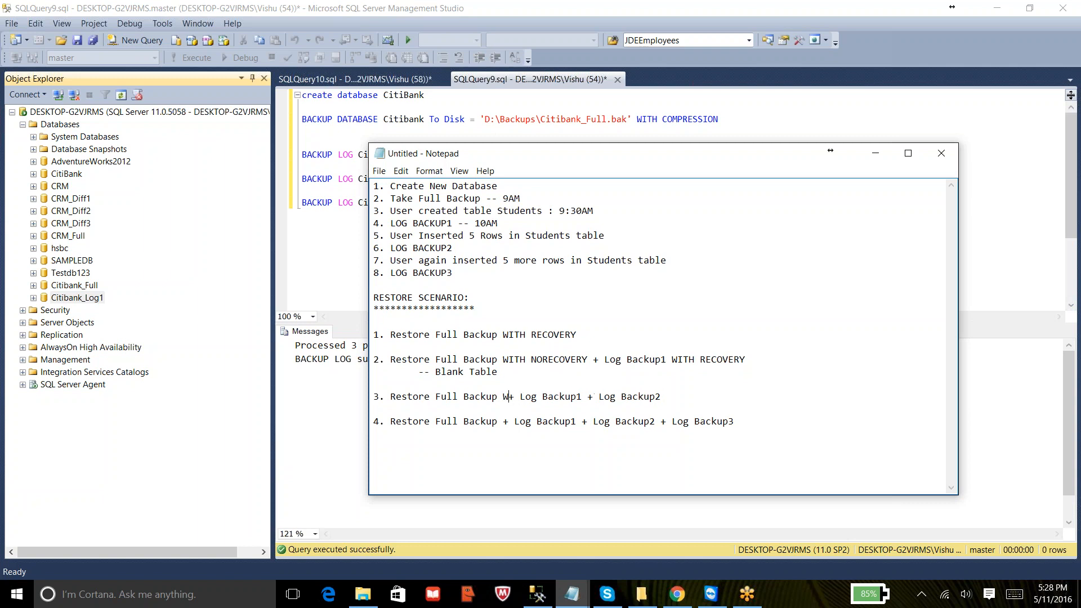
{"action": "type", "text": "RECOVERY"}
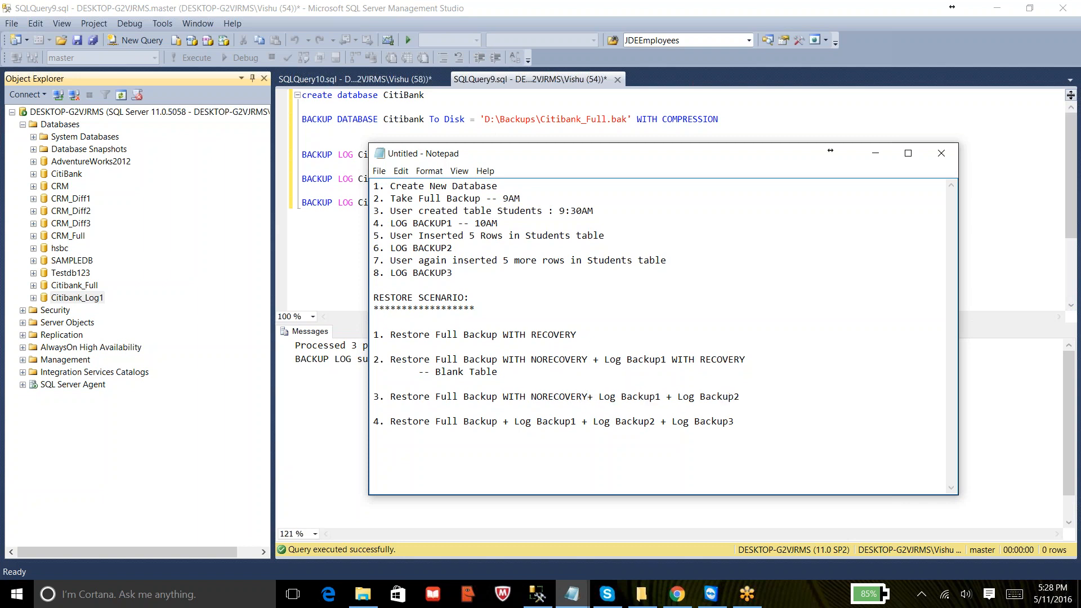
{"action": "key", "text": "Right"}
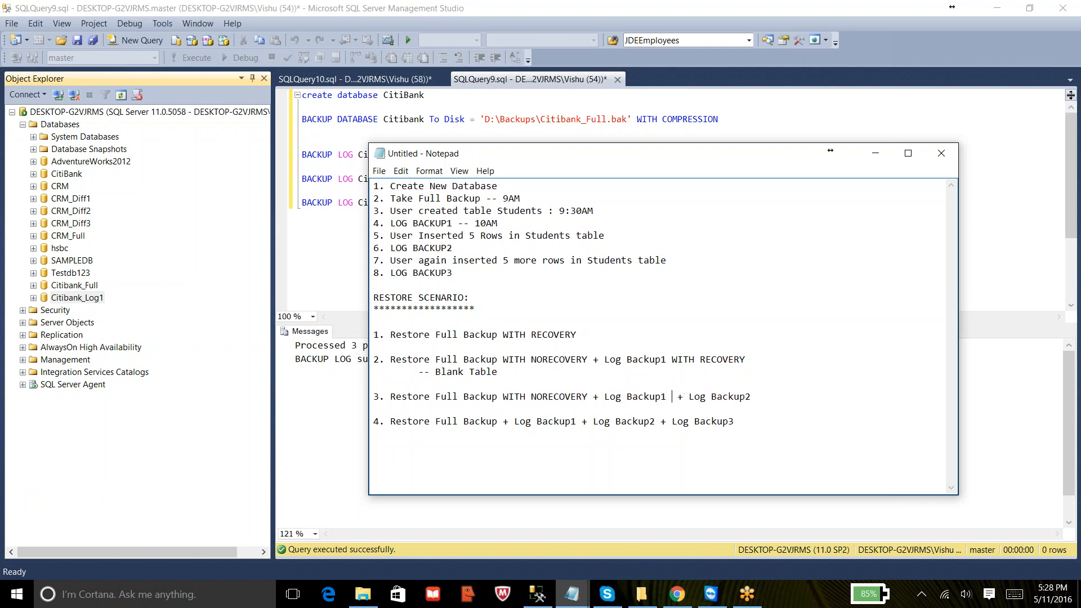
{"action": "type", "text": "WITH NOREC"}
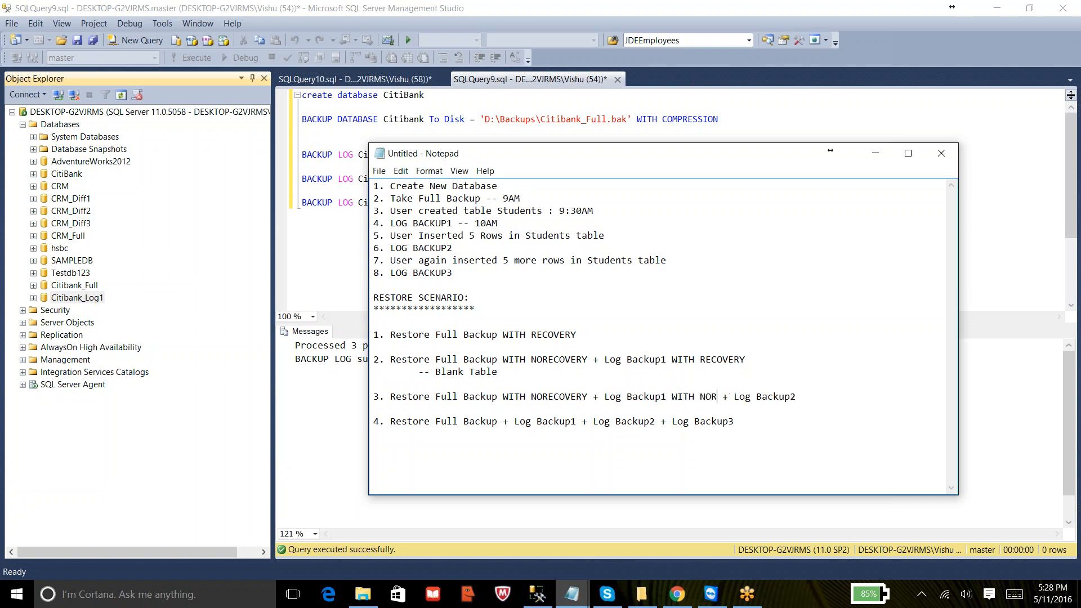
{"action": "type", "text": "OVERY"}
{"action": "type", "text": "WITH RECOV"}
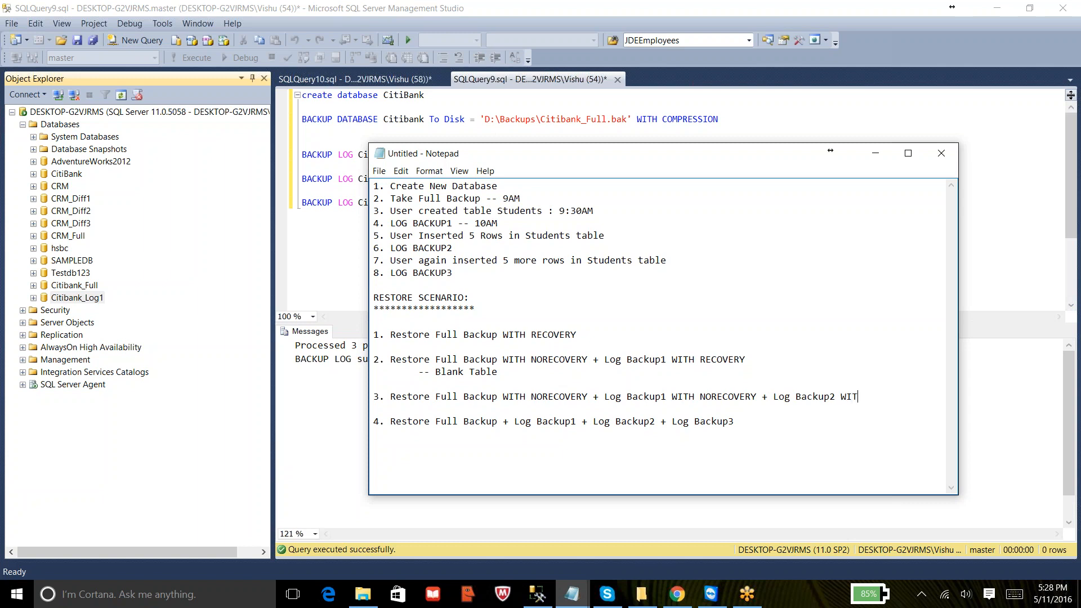
{"action": "type", "text": "ERY"}
- Restore a new database named Citibank_Log2 from the device backup D:\Backups\Citibank_Full.bak
{"action": "right_click", "coordinate": [62, 128]}
{"action": "left_click", "coordinate": [94, 163]}
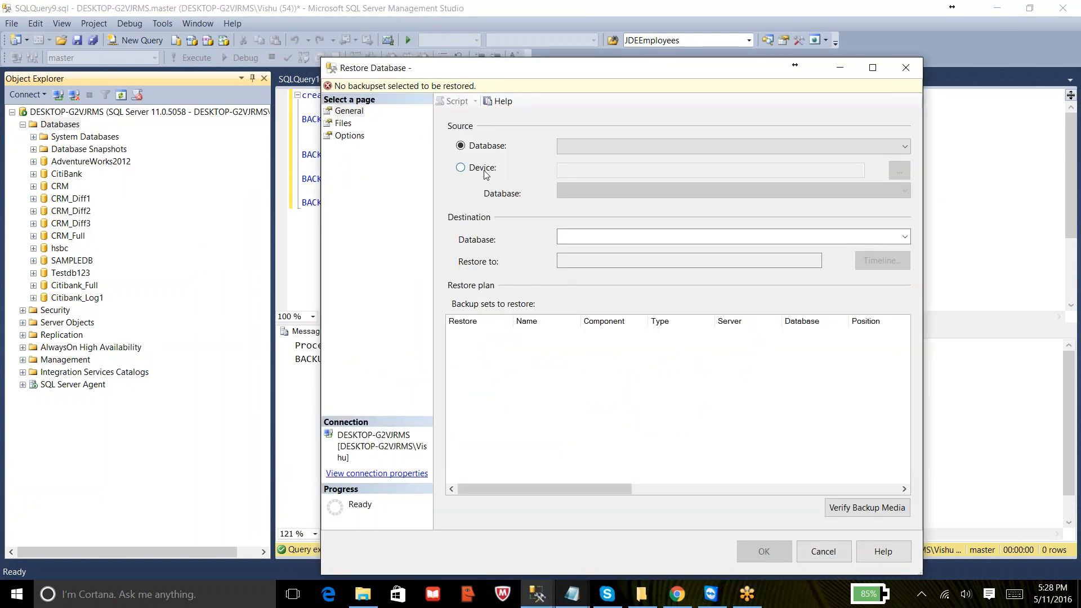
{"action": "left_click", "coordinate": [484, 169]}
{"action": "left_click", "coordinate": [905, 171]}
{"action": "left_click", "coordinate": [745, 281]}
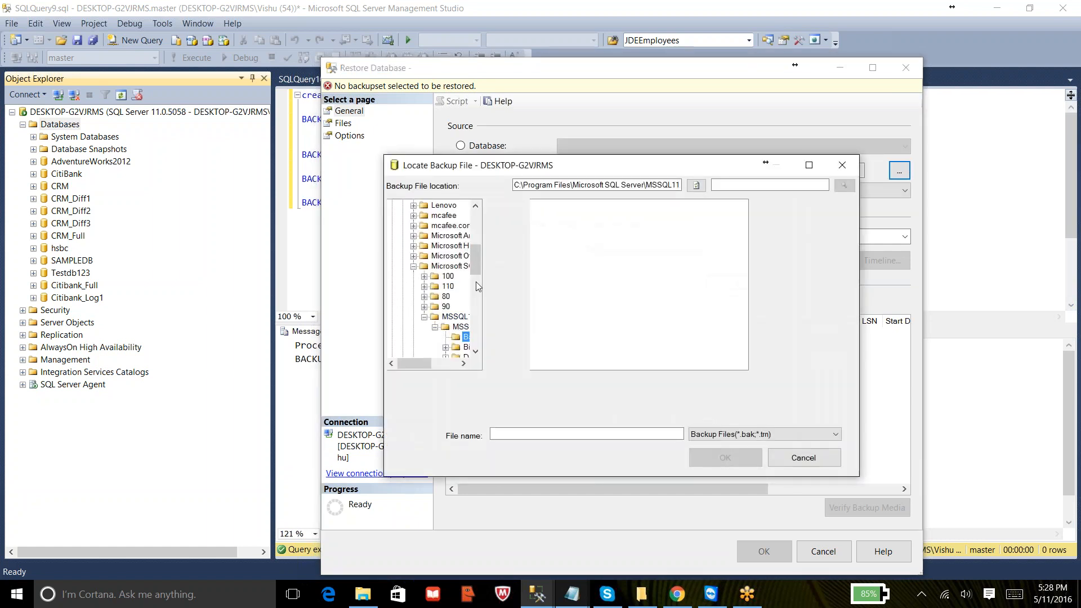
{"action": "left_click_drag", "start_coordinate": [475, 269], "coordinate": [487, 211]}
{"action": "left_click", "coordinate": [392, 206]}
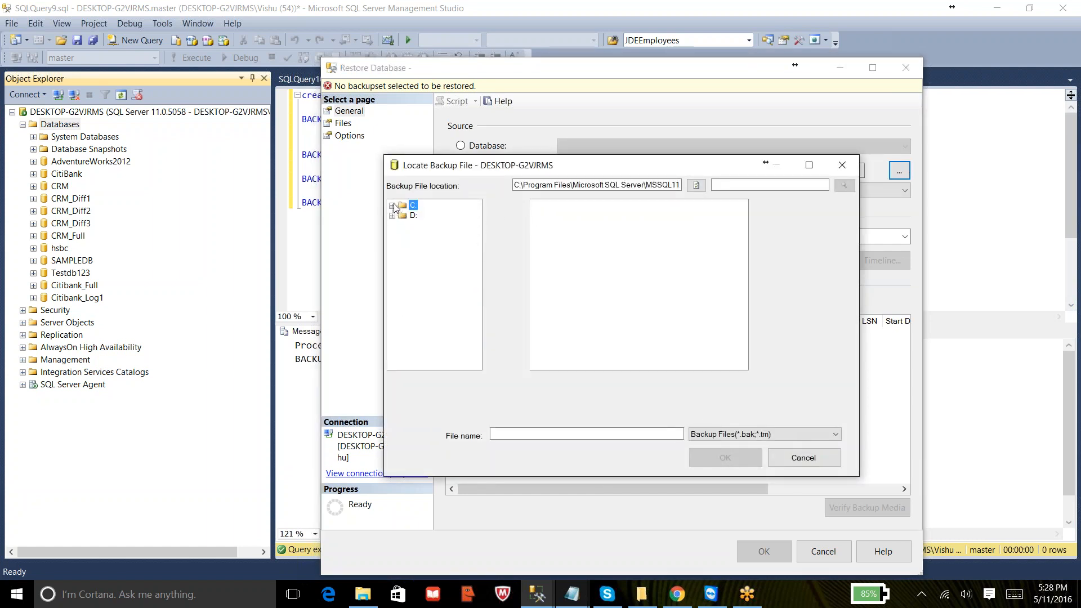
{"action": "left_click", "coordinate": [392, 215]}
{"action": "left_click", "coordinate": [435, 246]}
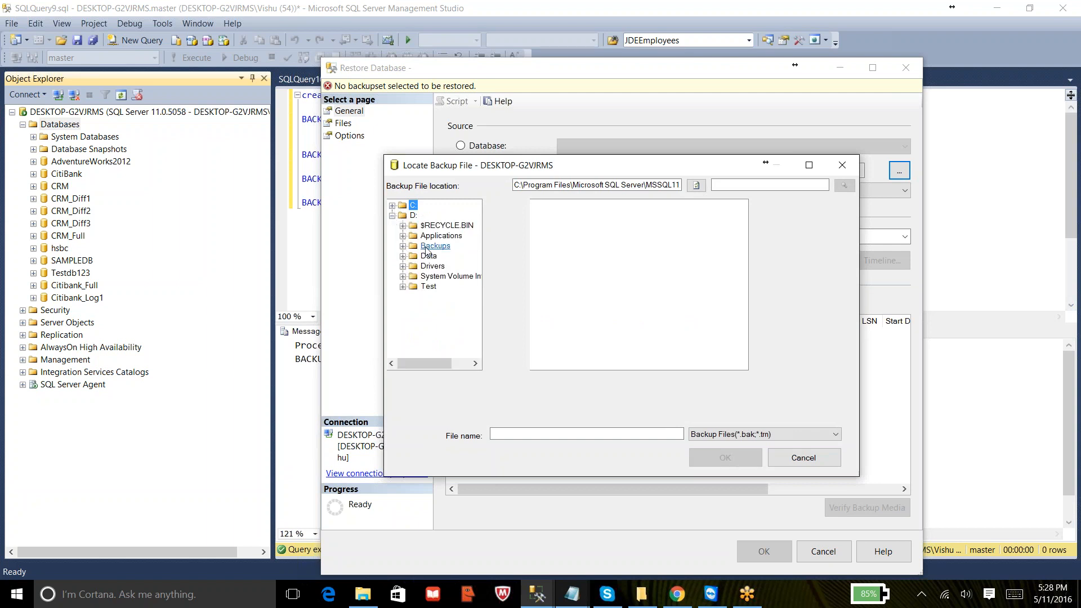
{"action": "left_click", "coordinate": [572, 206]}
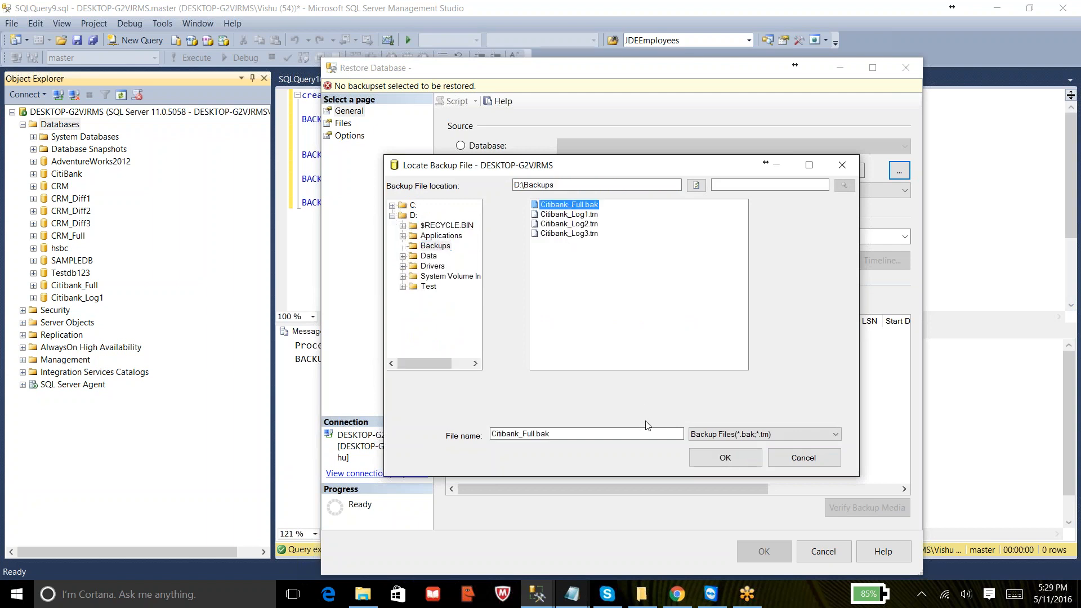
{"action": "left_click", "coordinate": [734, 460]}
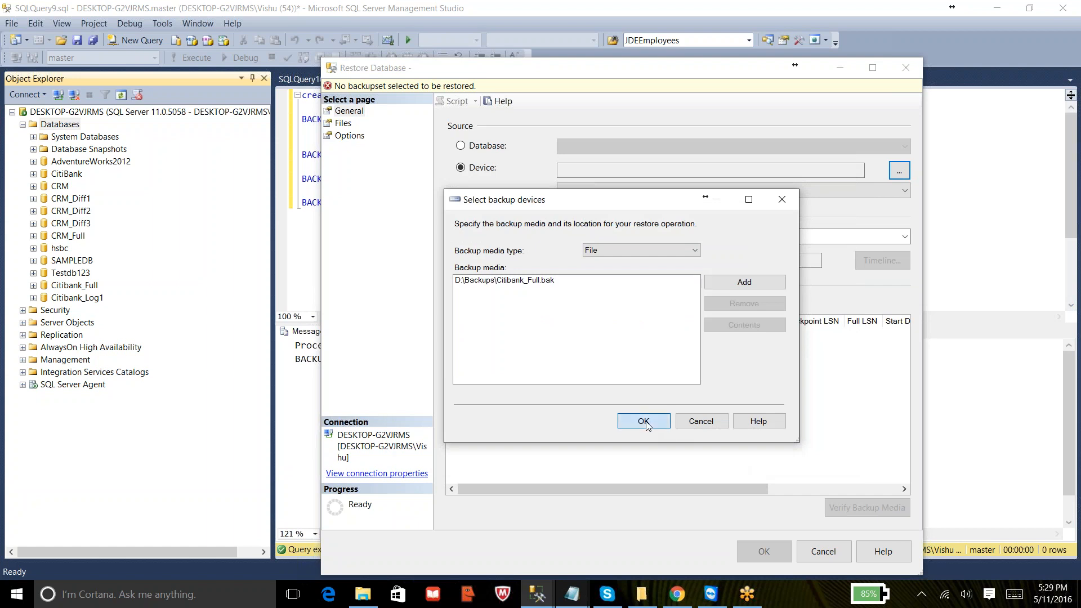
{"action": "left_click", "coordinate": [646, 421]}
{"action": "left_click", "coordinate": [605, 238]}
{"action": "type", "text": "_Fu"}
{"action": "type", "text": "Log2"}
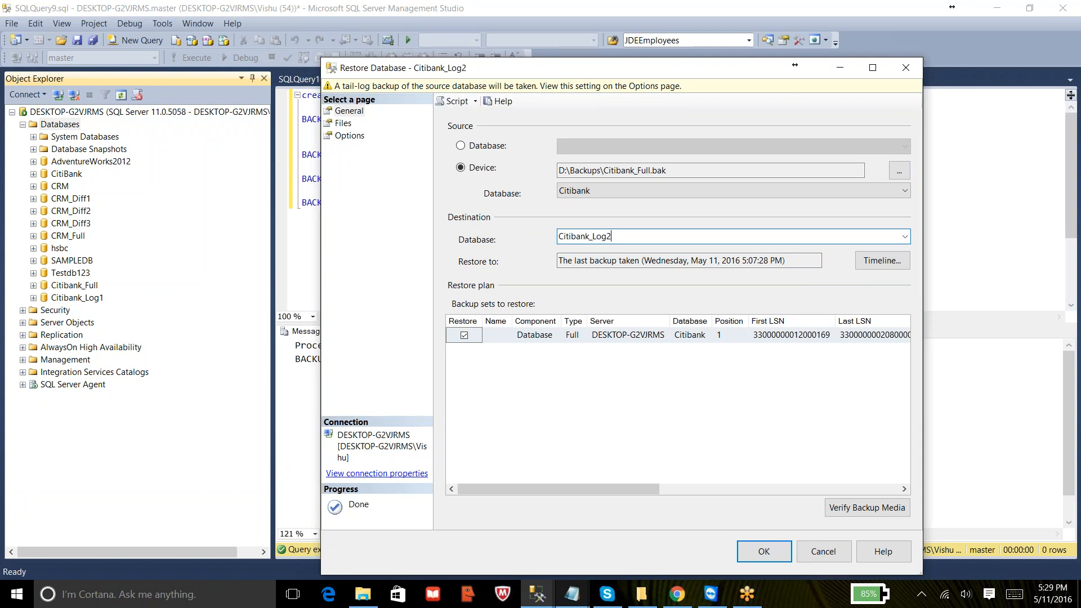
- Set the restore location of the CitiBank data file to D:\Data\Citibank_log2.mdf
{"action": "left_click", "coordinate": [343, 127]}
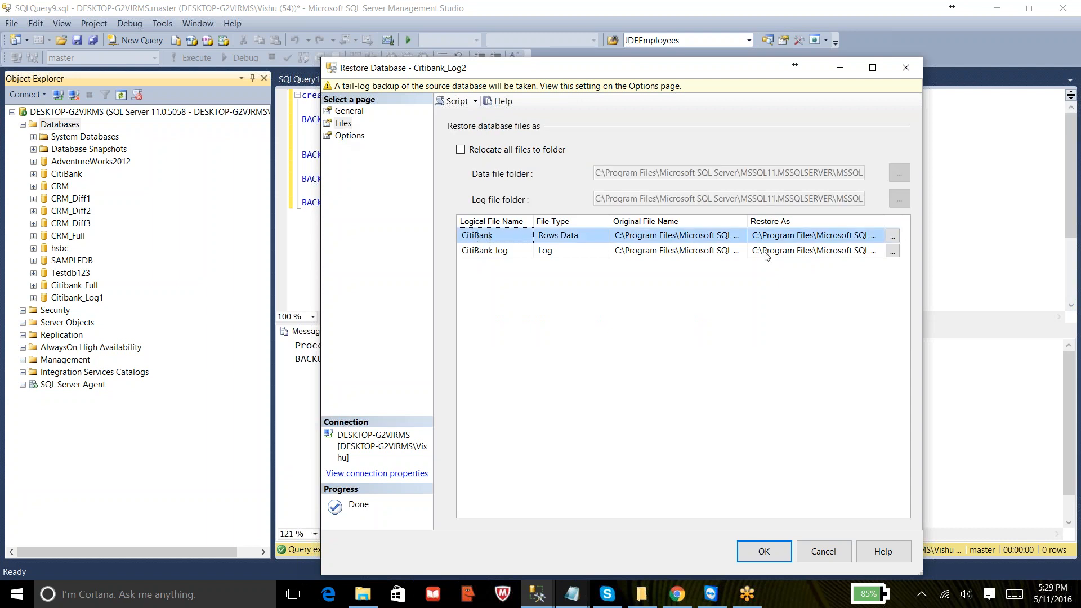
{"action": "left_click", "coordinate": [853, 235]}
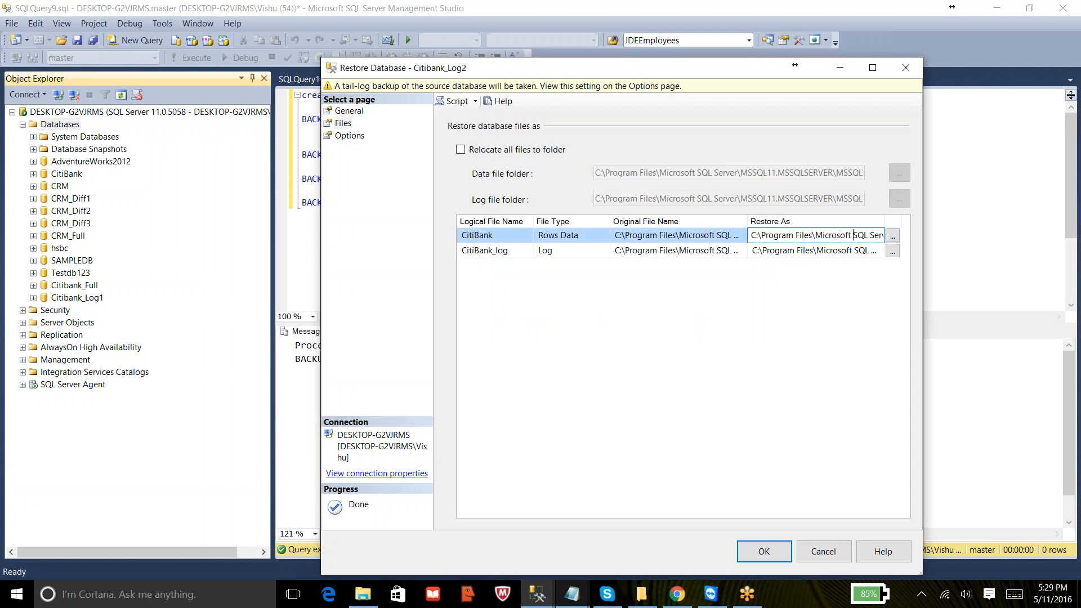
{"action": "key", "text": "ctrl+a"}
{"action": "type", "text": "D:\\Data"}
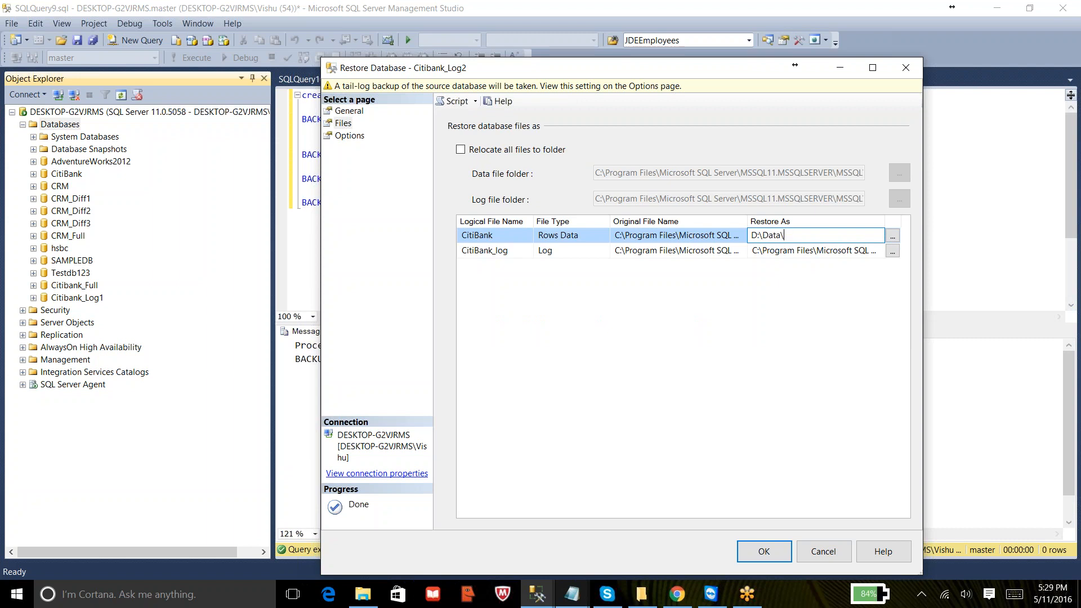
{"action": "type", "text": "\\Citibank_log2.mdf"}
- Set the restore location of the CitiBank_log file to D:\Data\Citibank_log2.ldf
{"action": "left_click", "coordinate": [858, 250]}
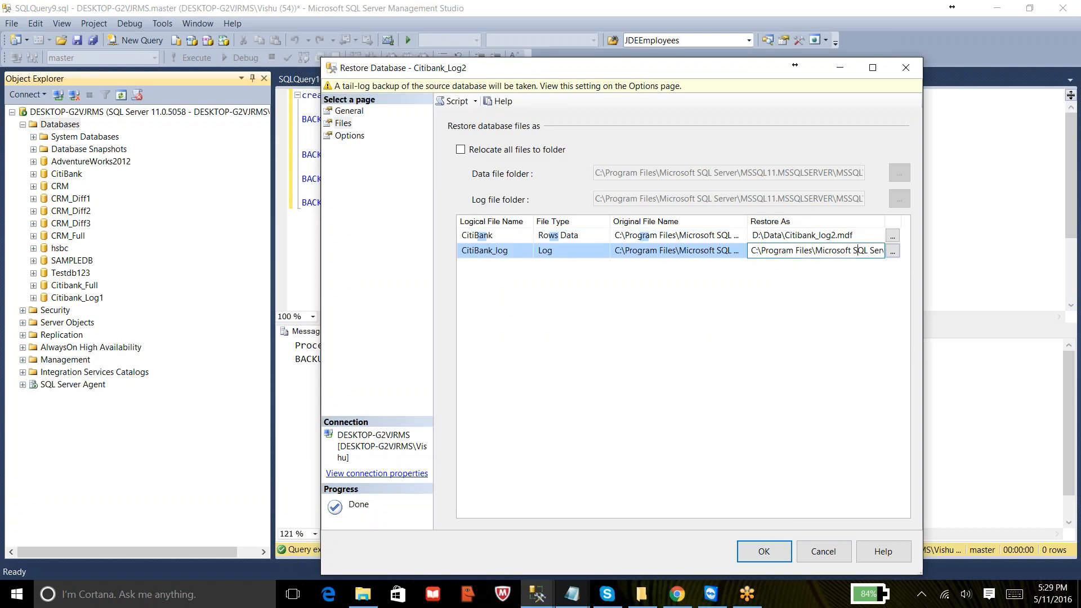
{"action": "key", "text": "ctrl+a"}
{"action": "type", "text": "D"}
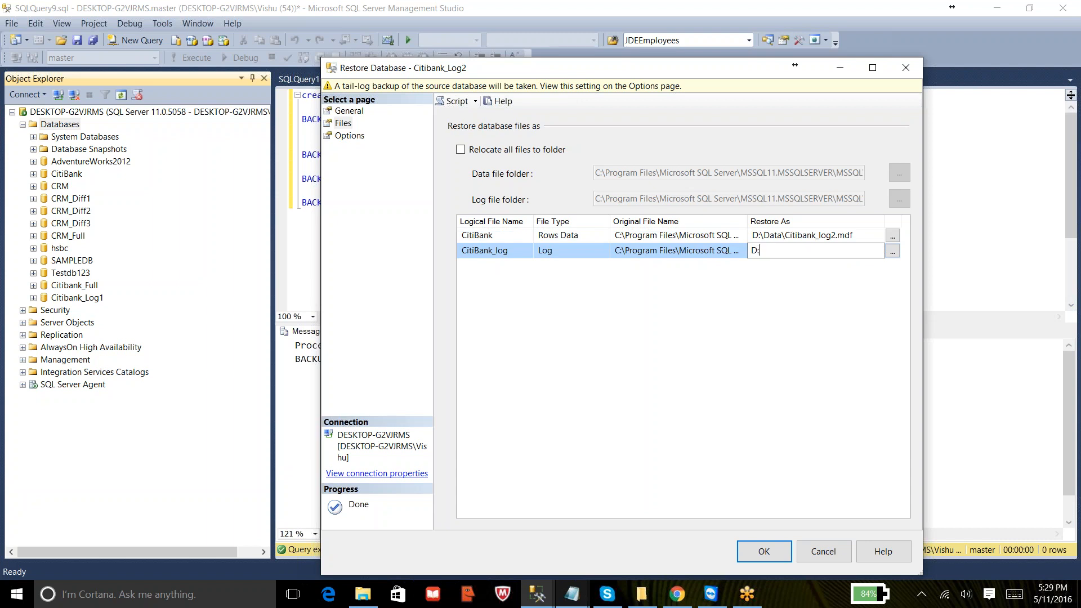
{"action": "type", "text": ":\\Data\\Citibank_log2.ldf"}
- Turn off the tail-log backup and run the restore with the RESTORE WITH NORECOVERY recovery state
{"action": "left_click", "coordinate": [349, 136]}
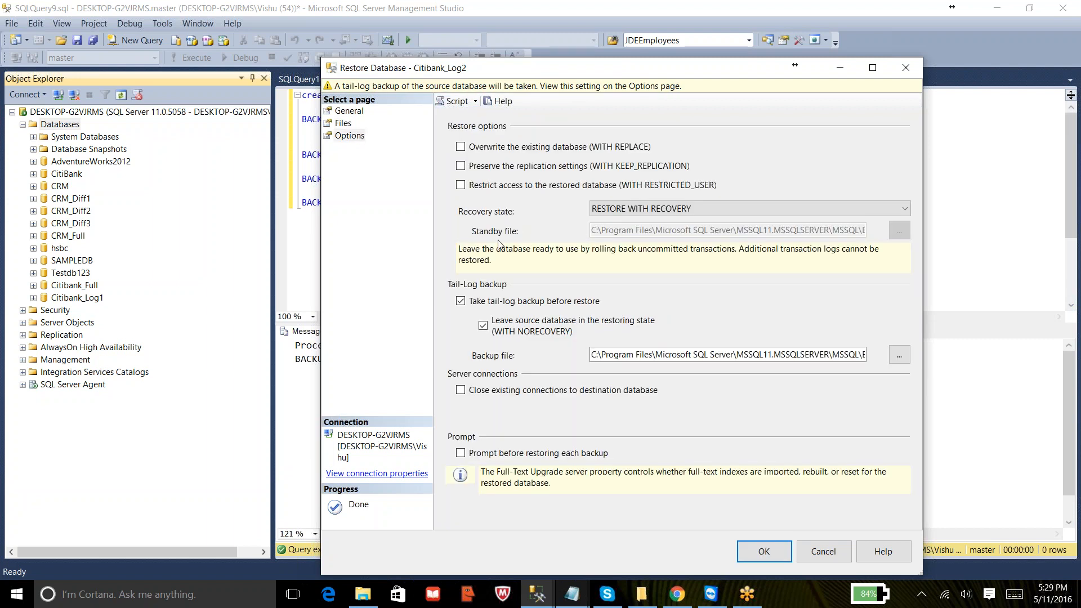
{"action": "left_click", "coordinate": [521, 301]}
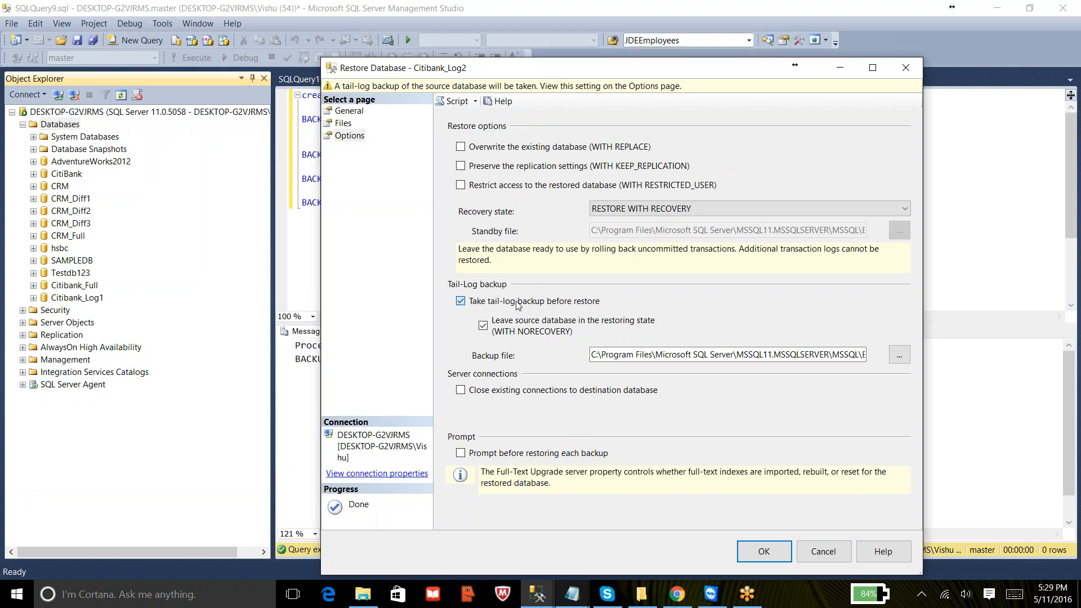
{"action": "left_click", "coordinate": [674, 210]}
{"action": "left_click", "coordinate": [671, 232]}
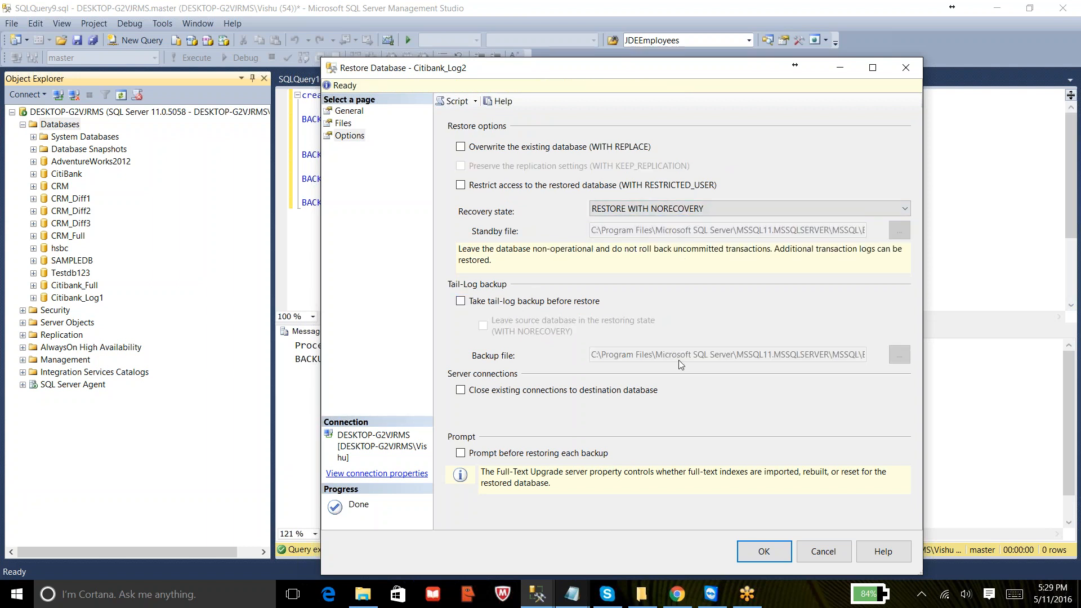
{"action": "left_click", "coordinate": [744, 550]}
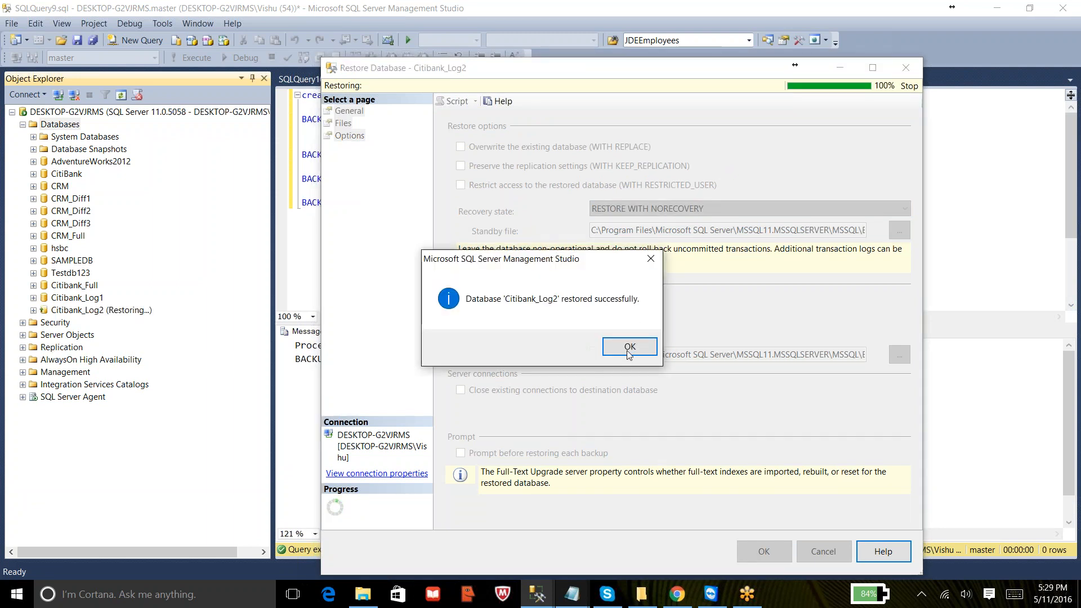
{"action": "left_click", "coordinate": [628, 352]}
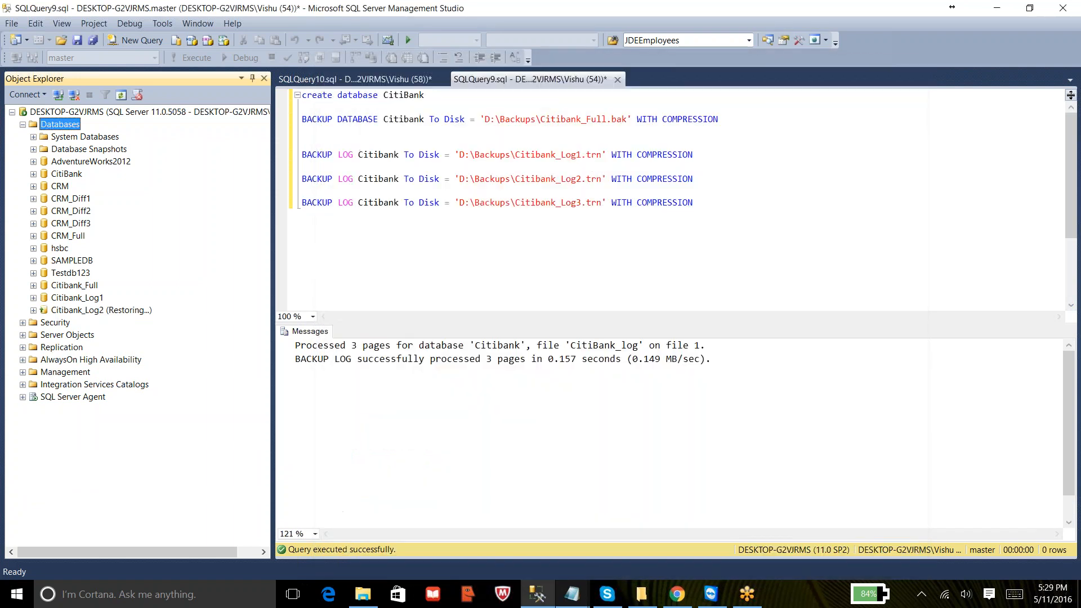
{"action": "right_click", "coordinate": [106, 311]}
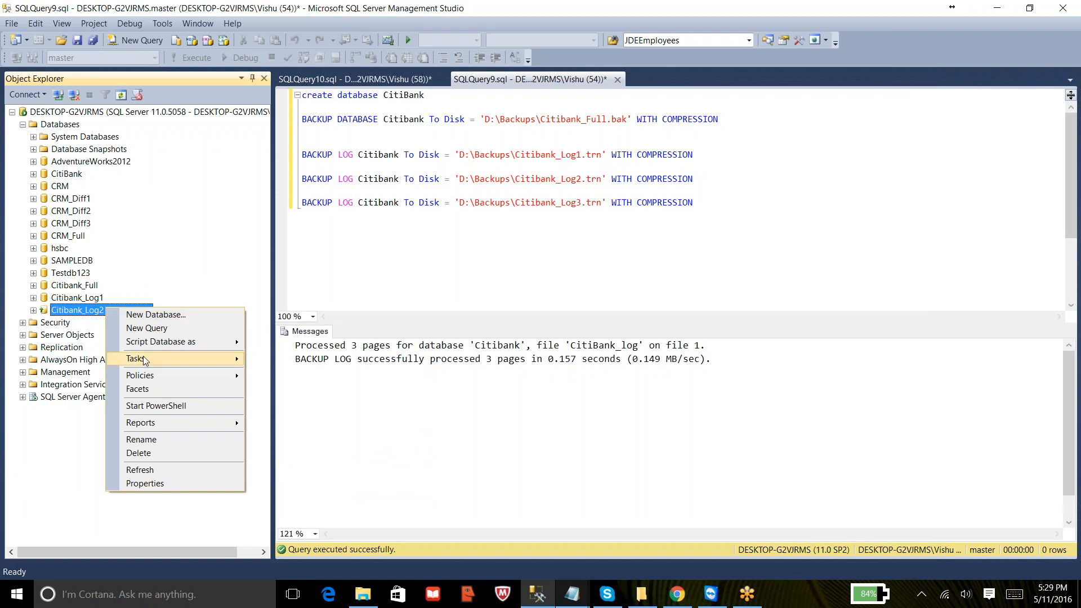
{"action": "mouse_move", "coordinate": [144, 361]}
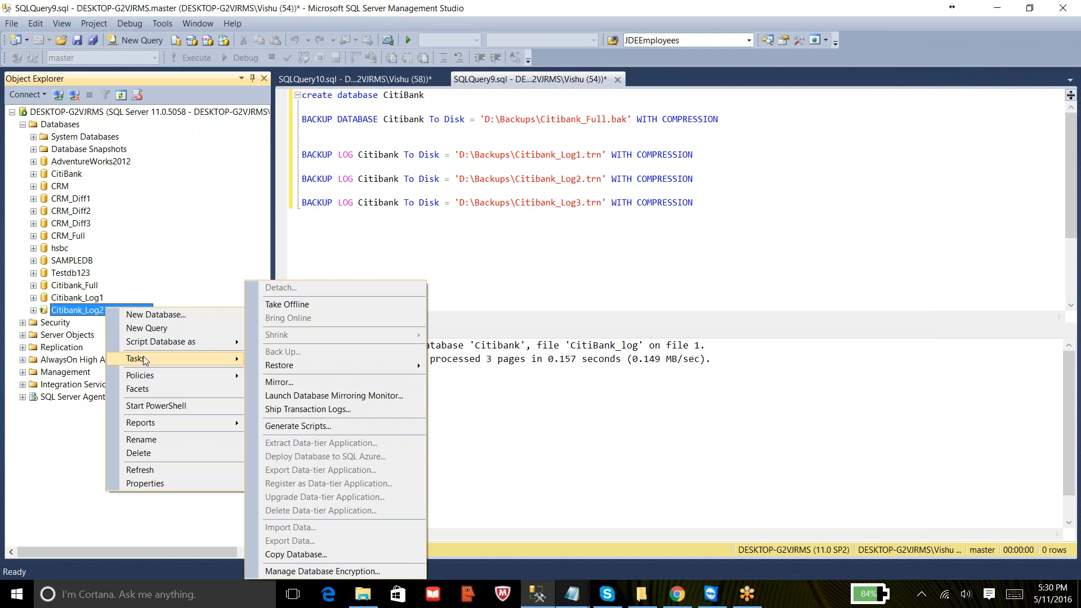
{"action": "mouse_move", "coordinate": [571, 587]}
{"action": "left_click", "coordinate": [687, 531]}
- Switch to Notepad and highlight Log Backup1 and Log Backup2 in restore scenario 3
{"action": "right_click", "coordinate": [582, 597]}
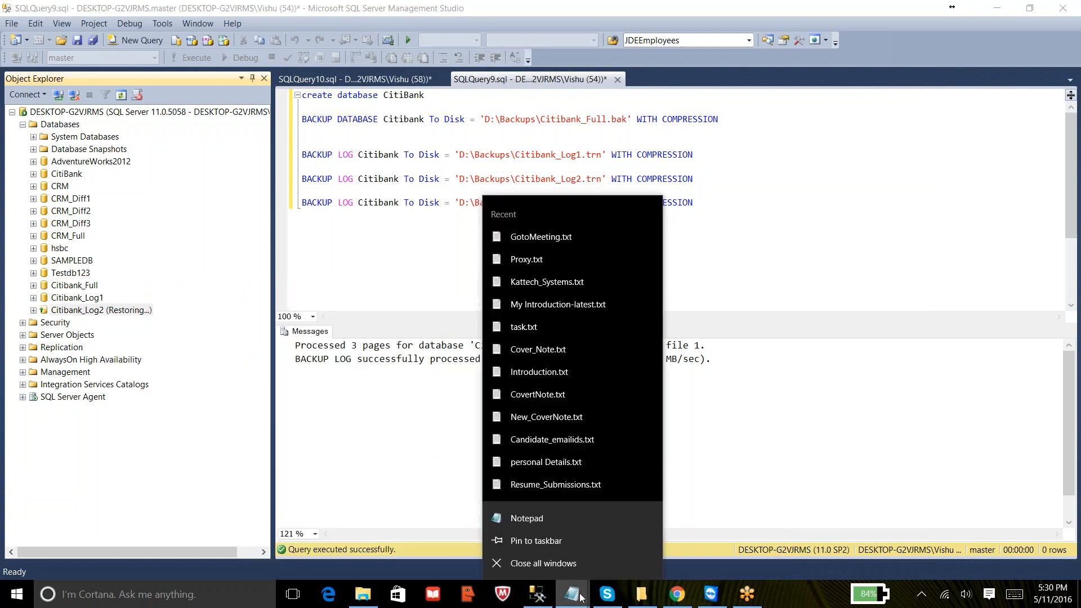
{"action": "left_click", "coordinate": [582, 597]}
{"action": "left_click", "coordinate": [669, 545]}
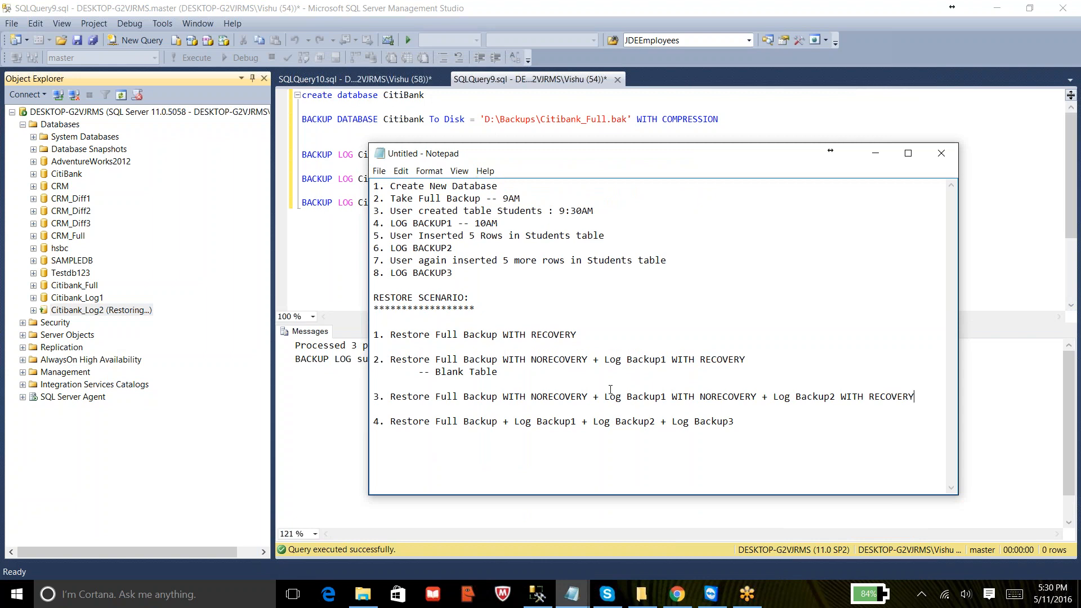
{"action": "left_click_drag", "start_coordinate": [604, 396], "coordinate": [666, 397]}
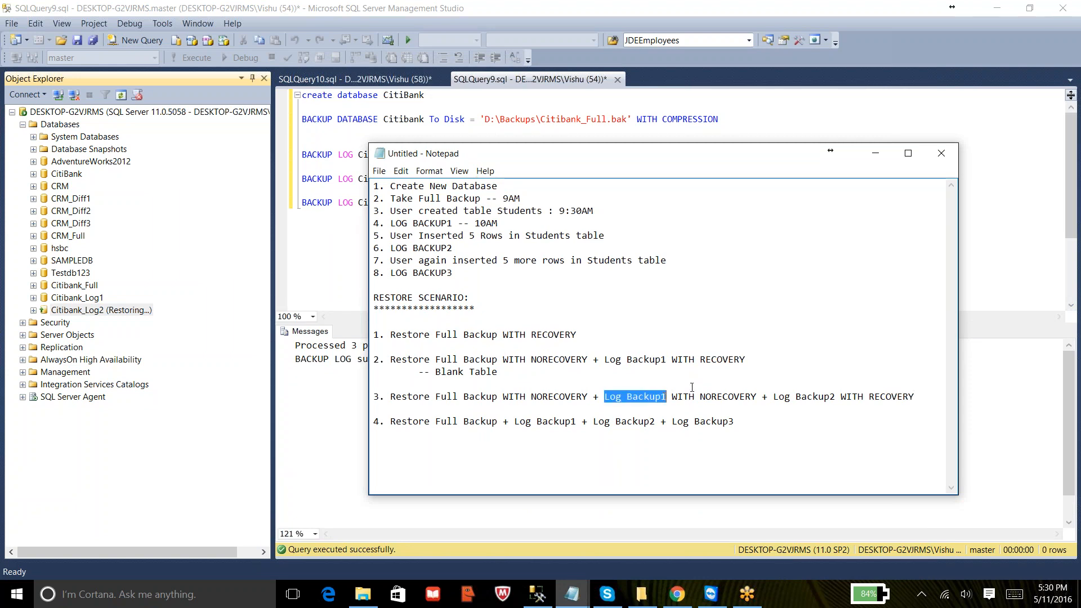
{"action": "left_click_drag", "start_coordinate": [807, 397], "coordinate": [847, 398]}
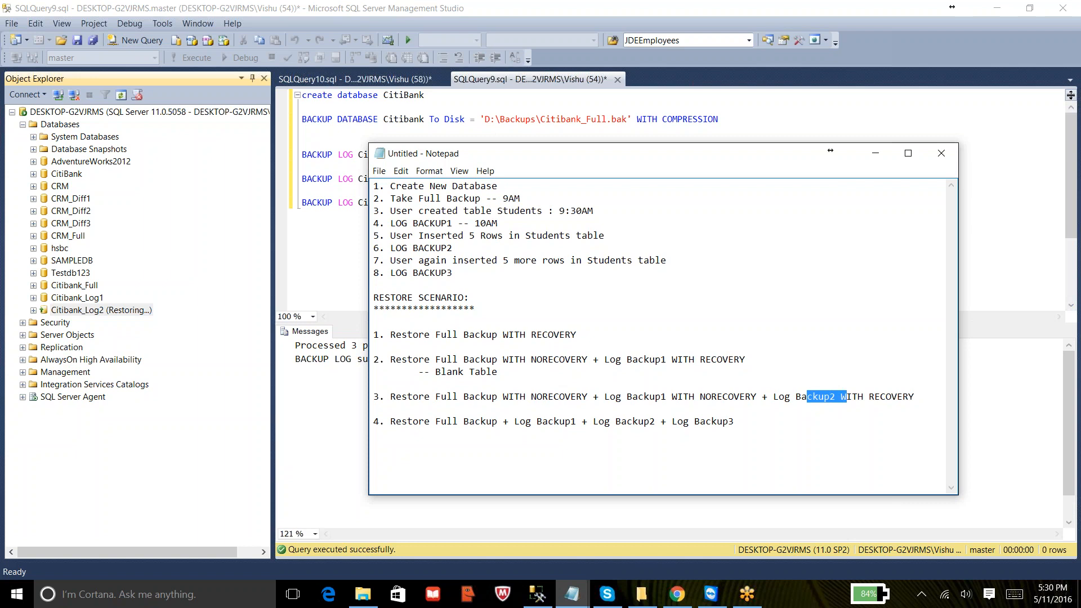
- Open a transaction log restore for Citibank_Log2 and add D:\Backups\Citibank_Log2.trn as the backup file
{"action": "right_click", "coordinate": [84, 312]}
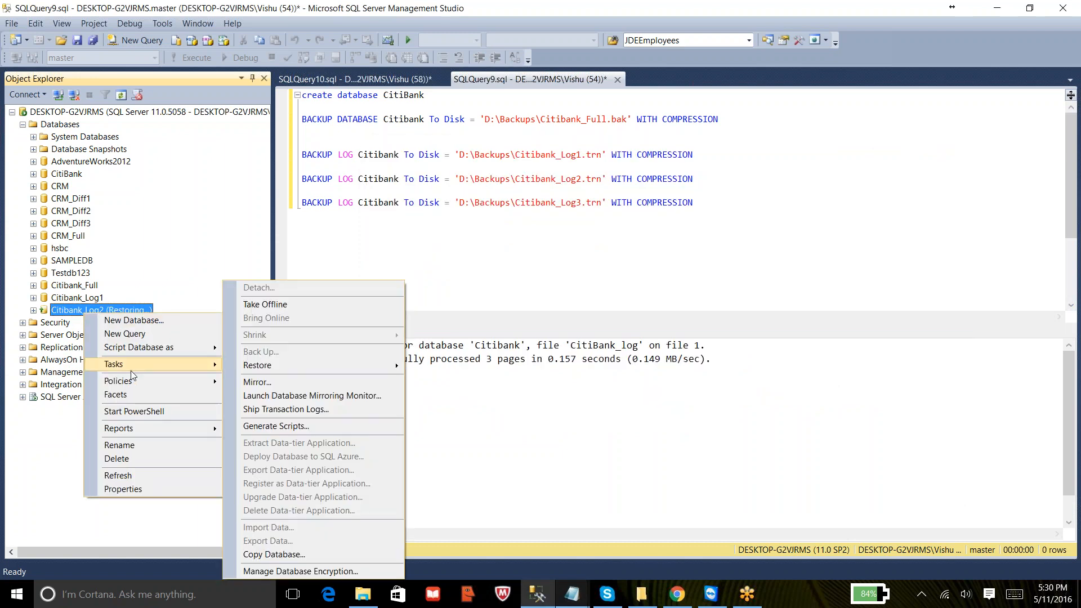
{"action": "mouse_move", "coordinate": [288, 365]}
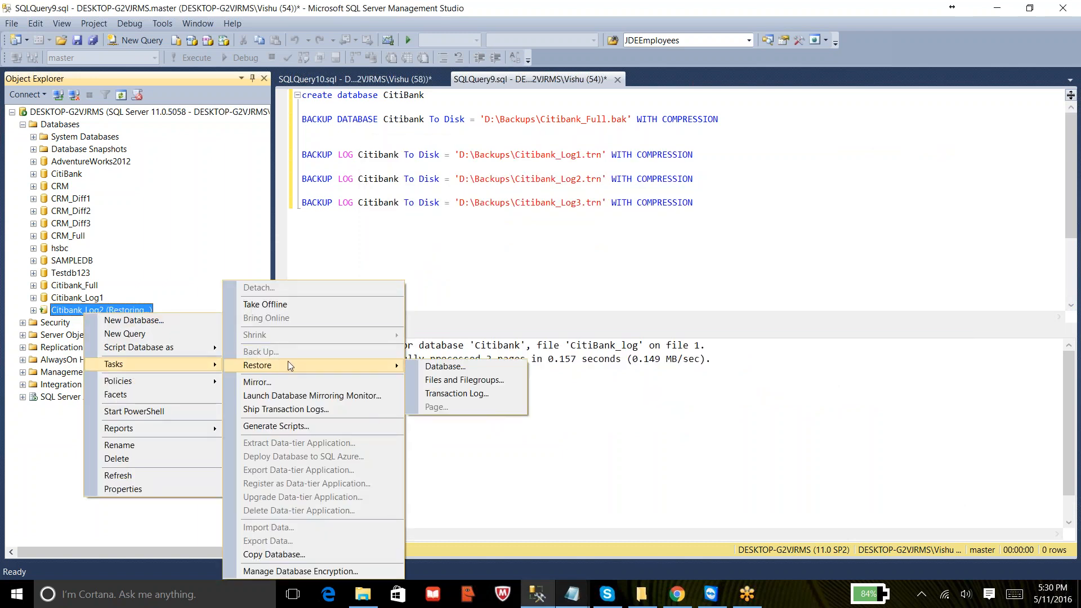
{"action": "left_click", "coordinate": [456, 394]}
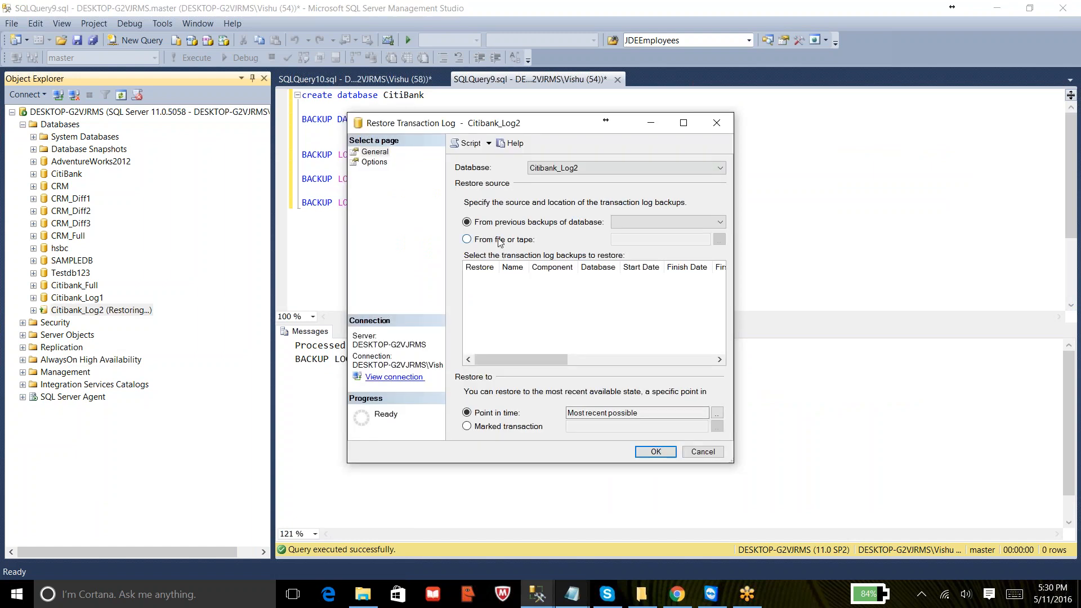
{"action": "left_click", "coordinate": [466, 240]}
{"action": "left_click", "coordinate": [719, 239]}
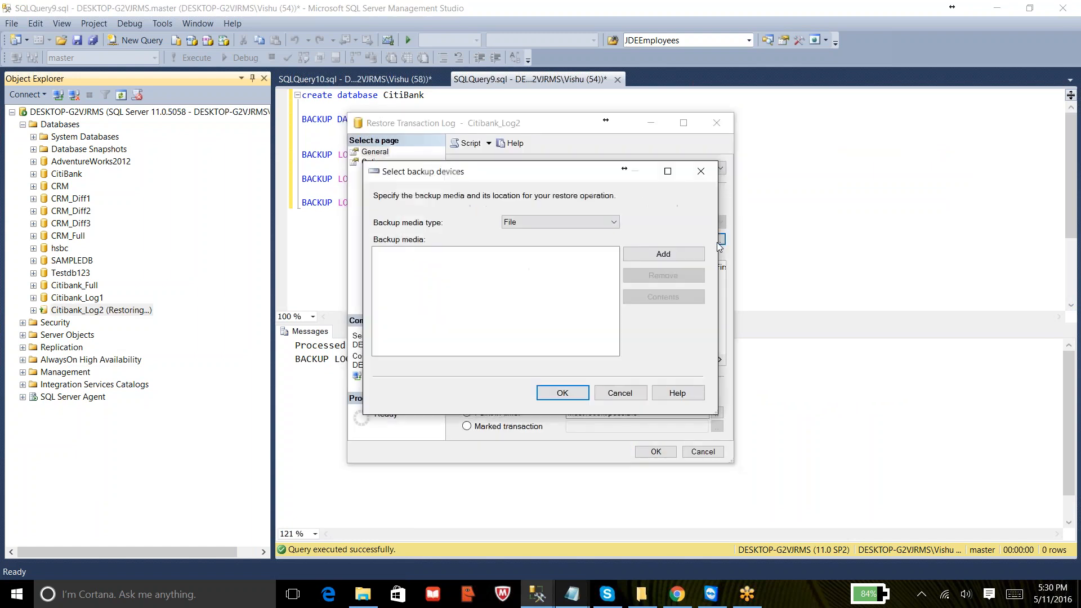
{"action": "left_click", "coordinate": [664, 254]}
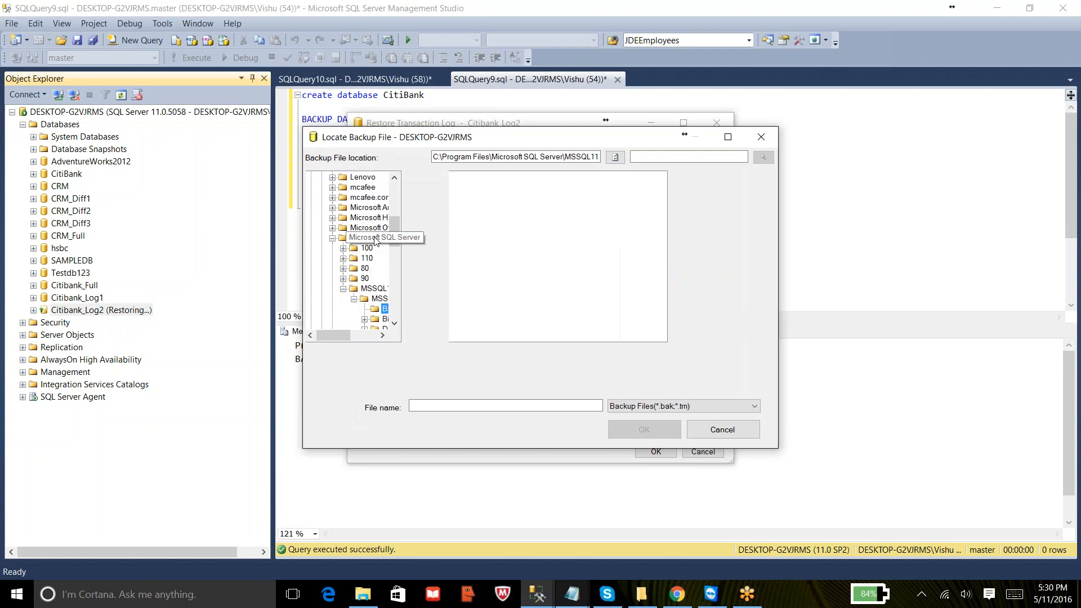
{"action": "scroll", "coordinate": [362, 234], "scroll_direction": "up", "scroll_amount": 6}
{"action": "left_click", "coordinate": [311, 177]}
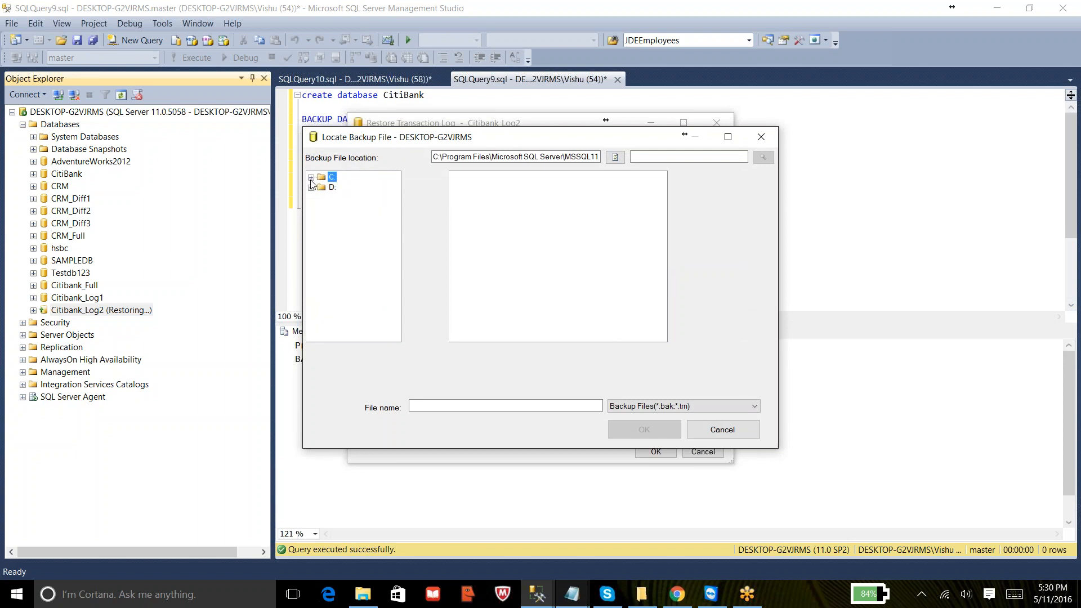
{"action": "left_click", "coordinate": [335, 220]}
{"action": "left_click", "coordinate": [484, 196]}
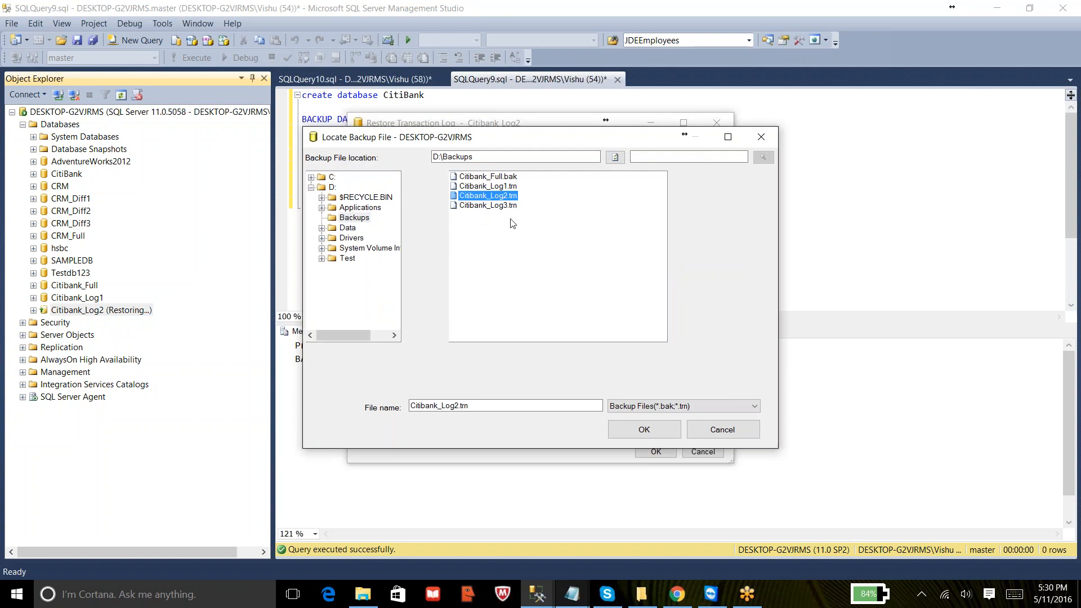
{"action": "left_click", "coordinate": [631, 429]}
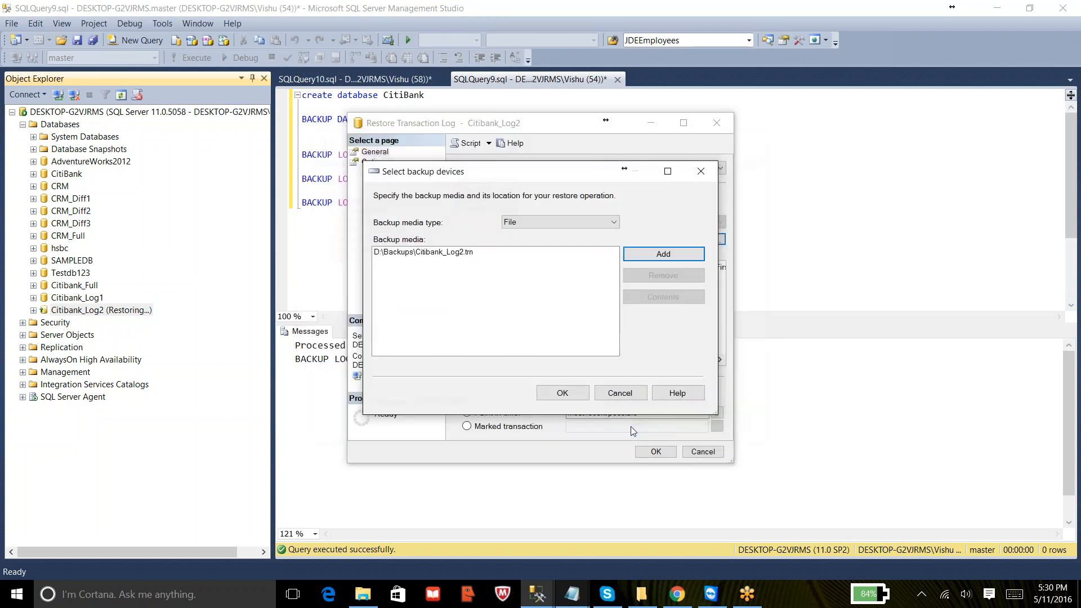
{"action": "left_click", "coordinate": [573, 400]}
- Try to restore the selected Citibank_Log2.trn log backup into Citibank_Log2
{"action": "left_click", "coordinate": [482, 280]}
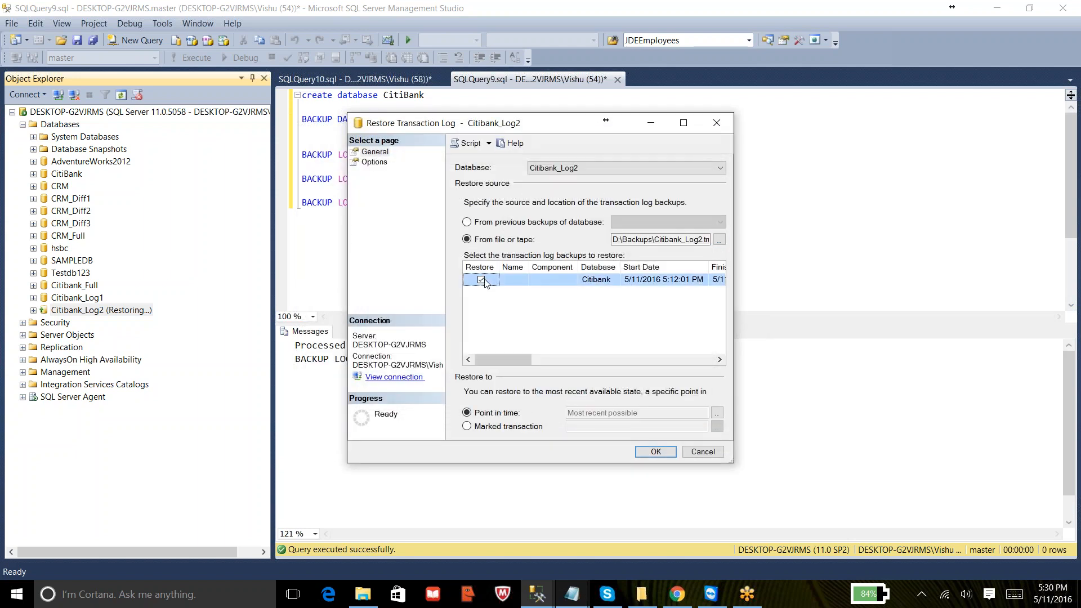
{"action": "left_click", "coordinate": [378, 163]}
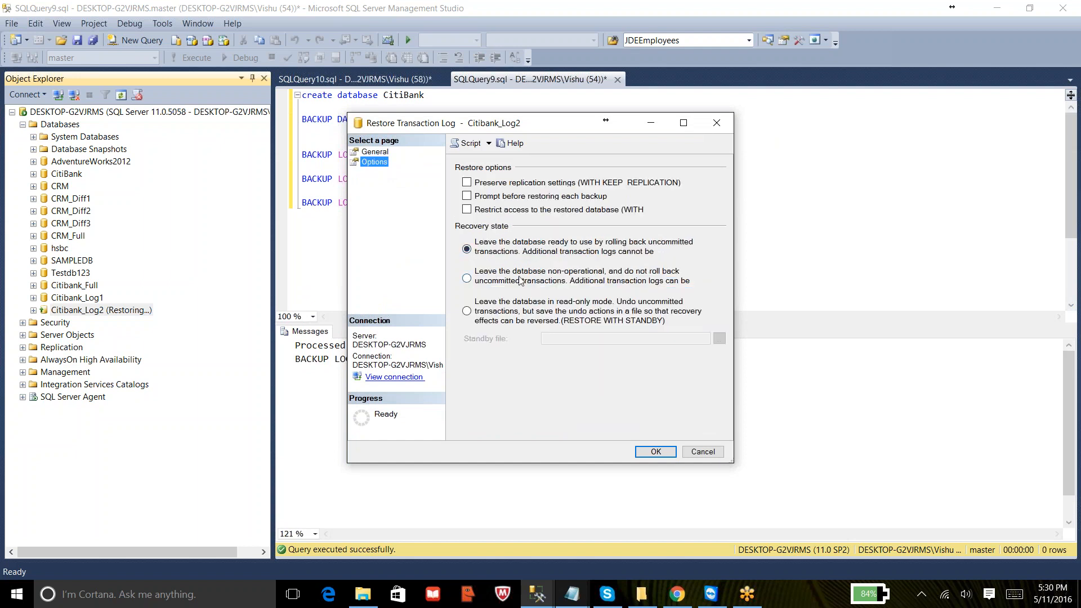
{"action": "left_click", "coordinate": [655, 452]}
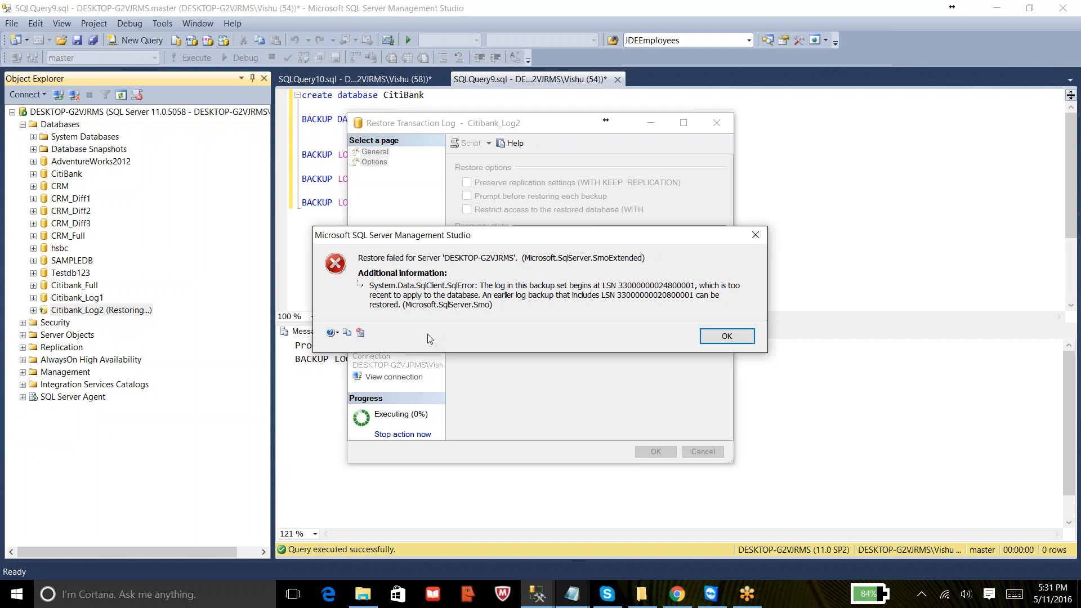
{"action": "left_click", "coordinate": [712, 338]}
- Replace the log backup device with D:\Backups\Citibank_Log1.trn instead of Citibank_Log2.trn
{"action": "left_click", "coordinate": [375, 151]}
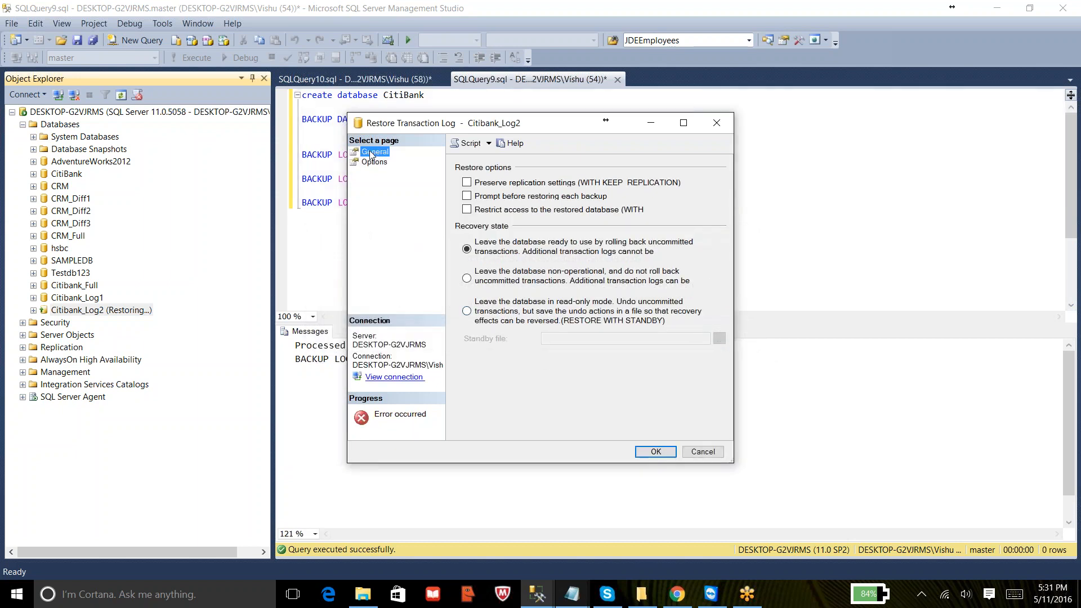
{"action": "left_click", "coordinate": [481, 279]}
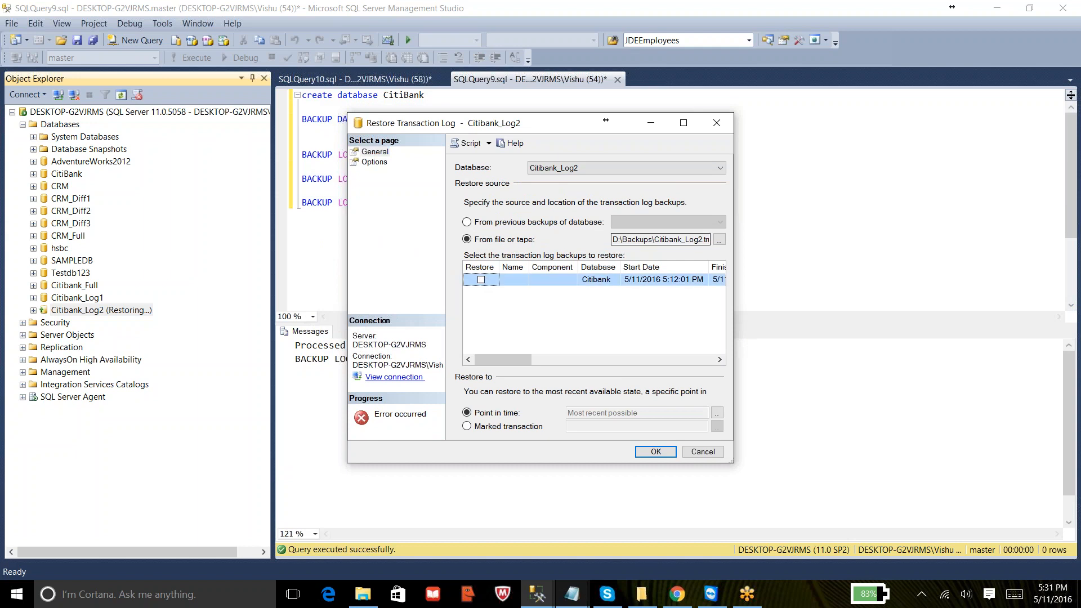
{"action": "left_click", "coordinate": [719, 239]}
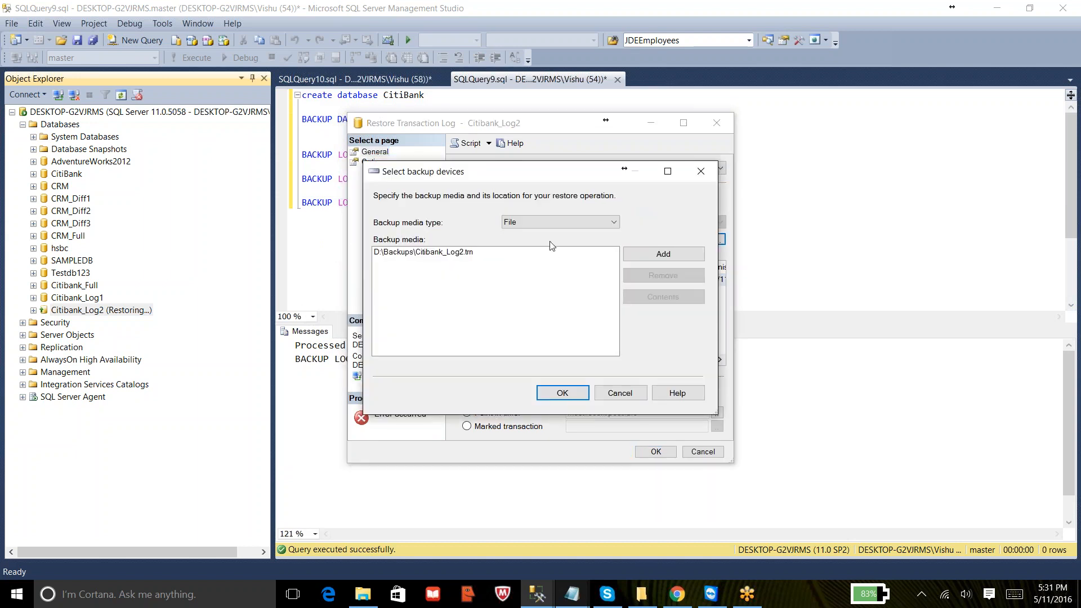
{"action": "left_click", "coordinate": [459, 253]}
{"action": "left_click", "coordinate": [664, 275]}
{"action": "left_click", "coordinate": [663, 255]}
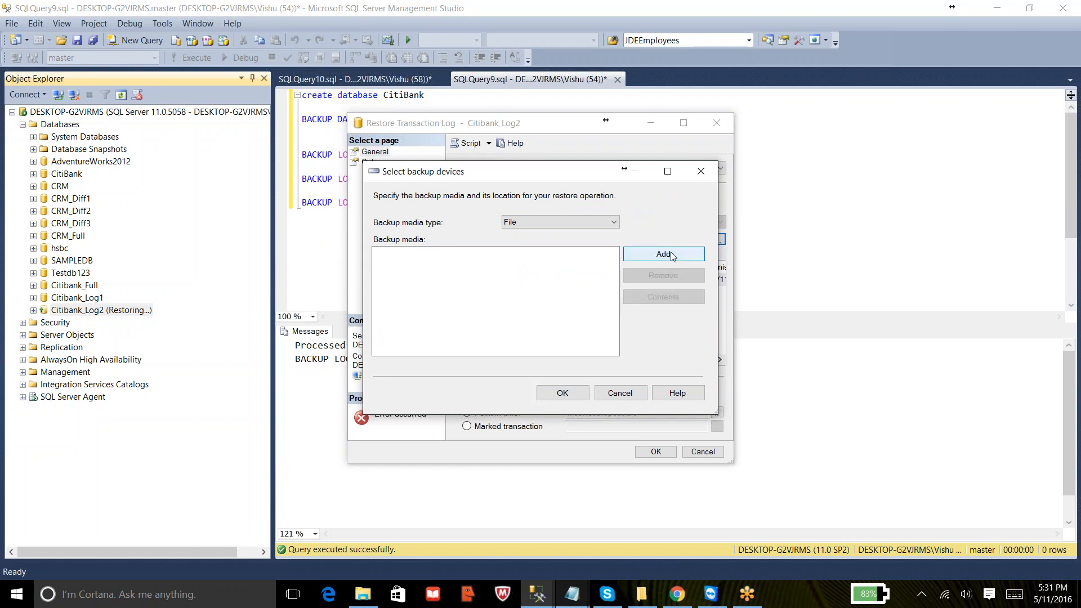
{"action": "left_click_drag", "start_coordinate": [393, 243], "coordinate": [393, 186]}
{"action": "left_click", "coordinate": [310, 180]}
{"action": "left_click", "coordinate": [310, 187]}
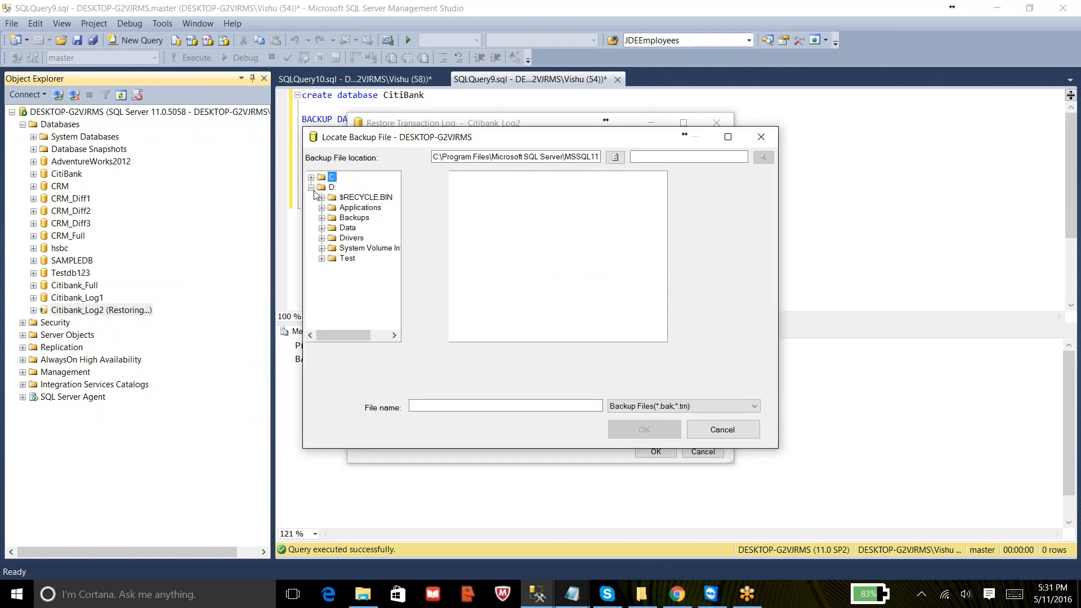
{"action": "left_click", "coordinate": [354, 220]}
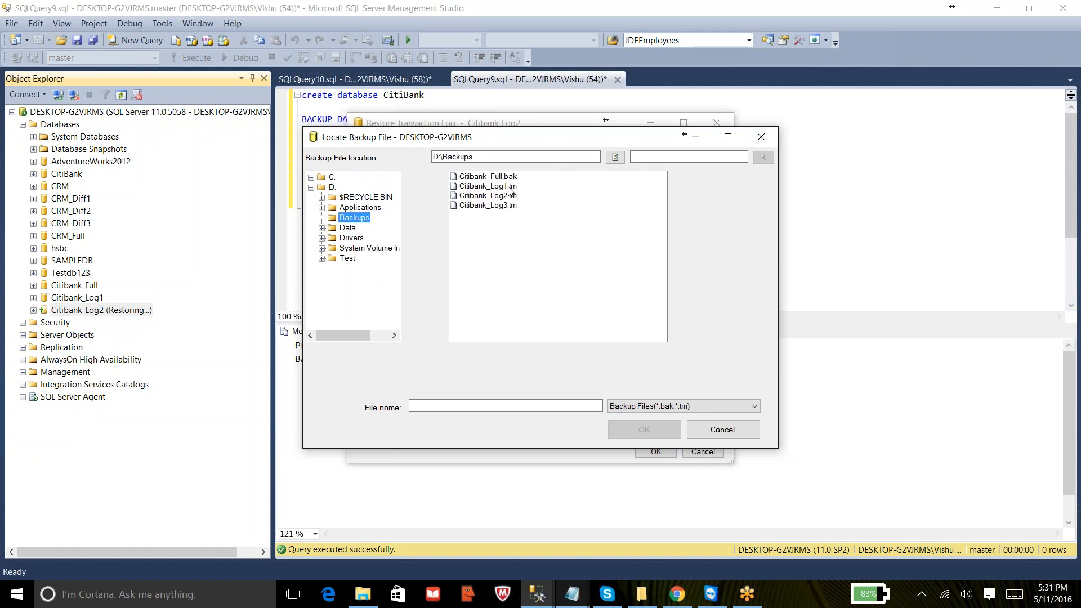
{"action": "left_click", "coordinate": [508, 188]}
{"action": "left_click", "coordinate": [644, 430]}
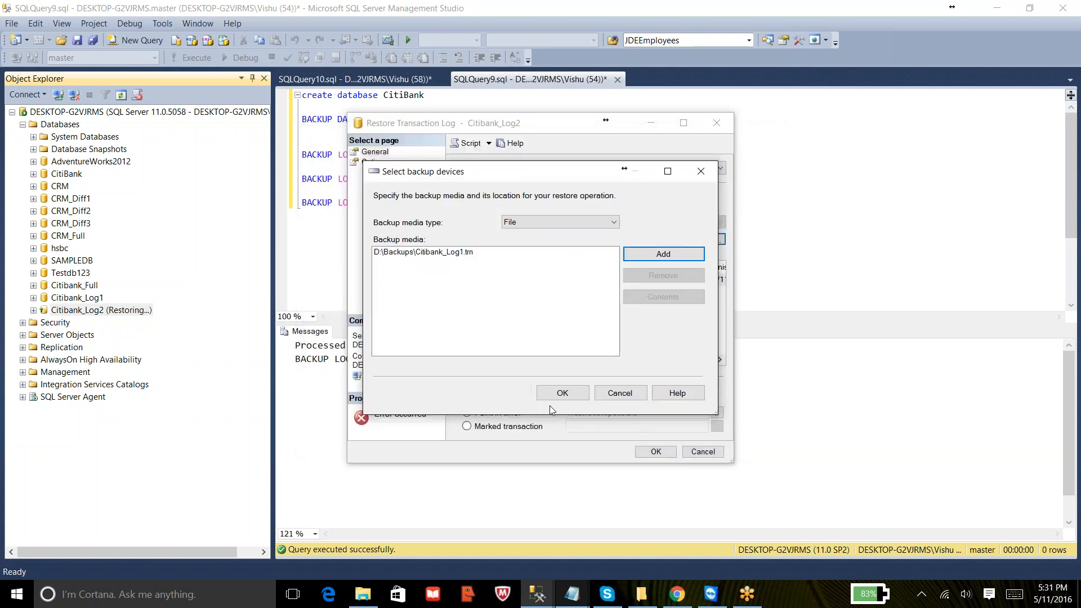
{"action": "left_click", "coordinate": [547, 393]}
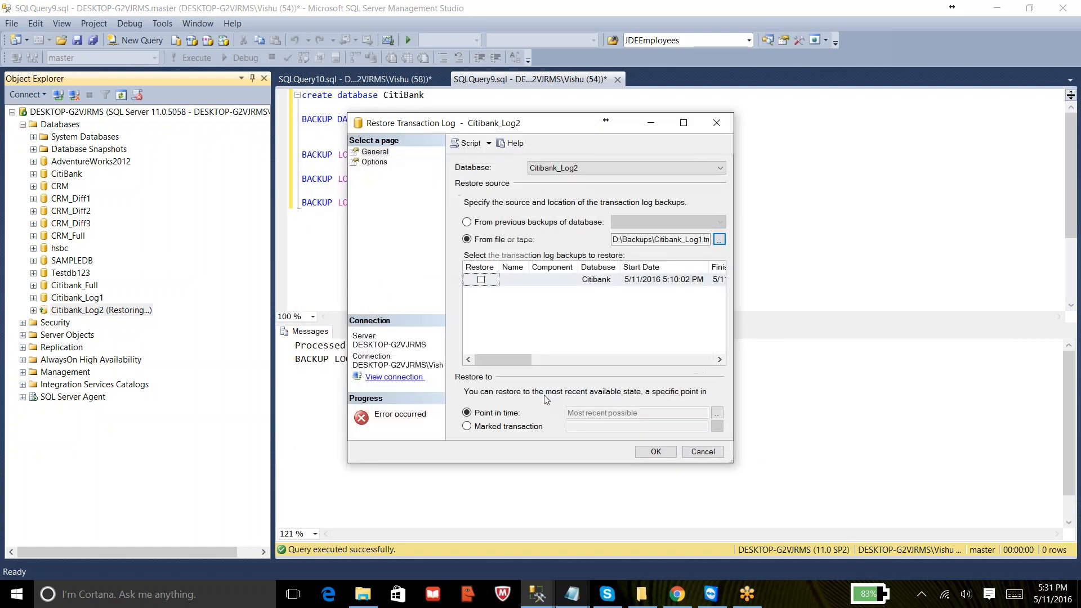
- Restore the Citibank_Log1.trn log backup into Citibank_Log2, leaving the database non-operational (RESTORE WITH NORECOVERY)
{"action": "left_click", "coordinate": [481, 279]}
{"action": "left_click", "coordinate": [370, 164]}
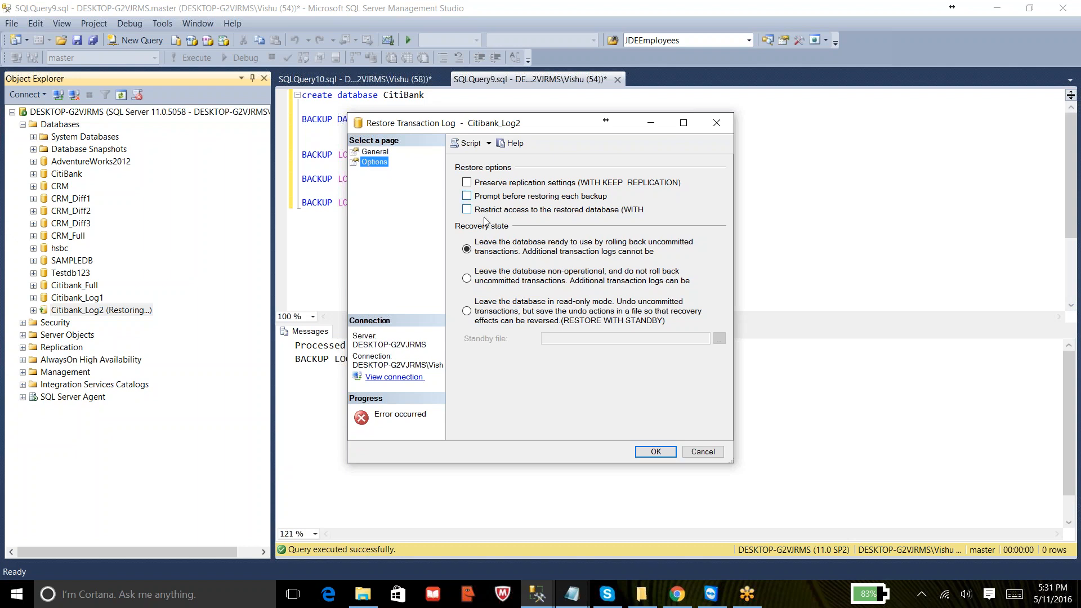
{"action": "left_click", "coordinate": [466, 279]}
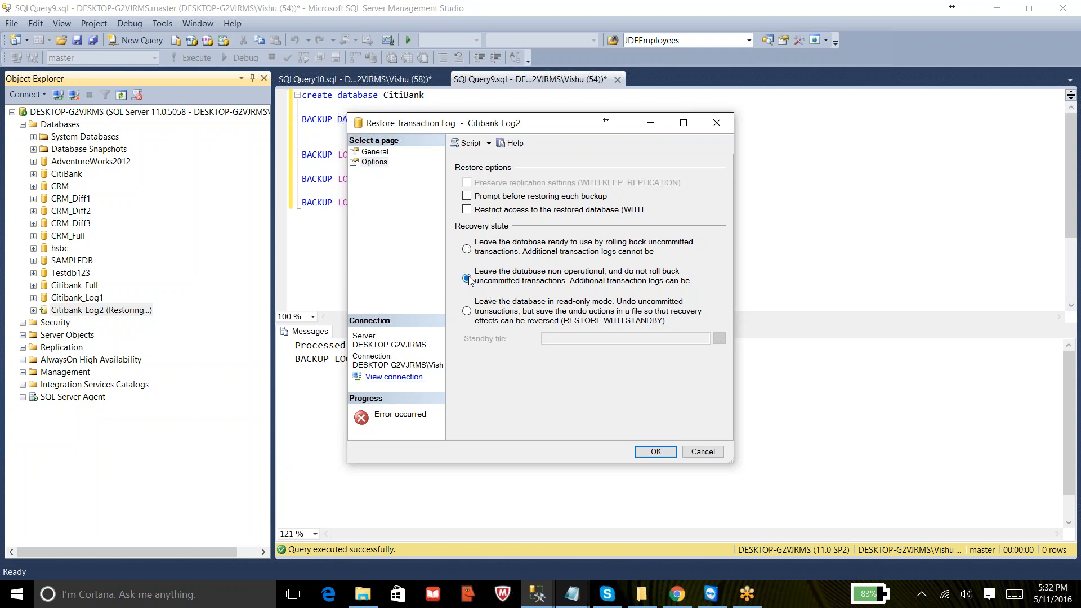
{"action": "left_click", "coordinate": [601, 15]}
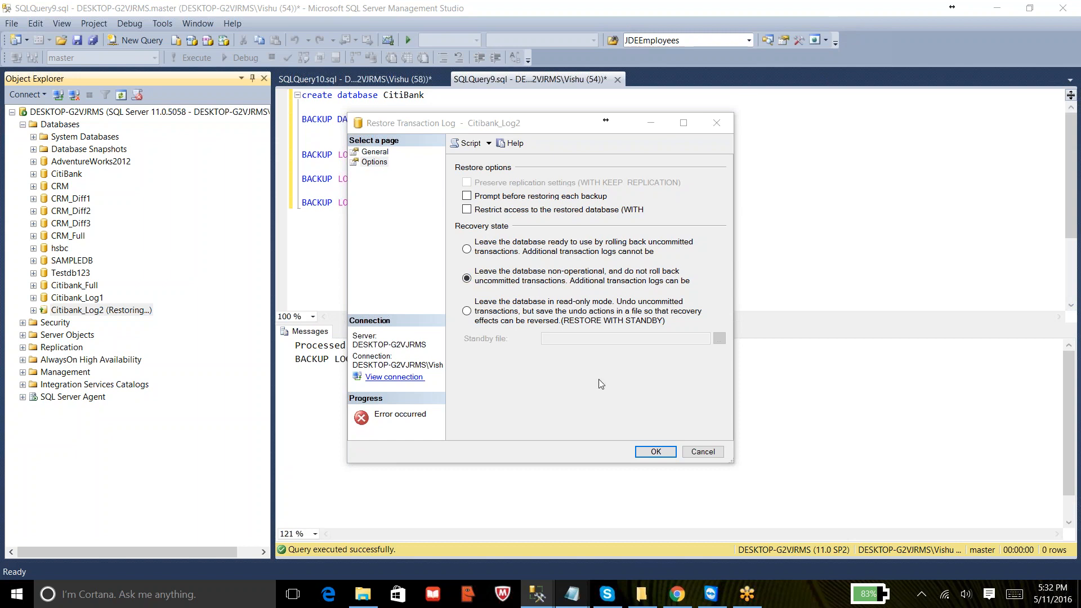
{"action": "left_click", "coordinate": [654, 453]}
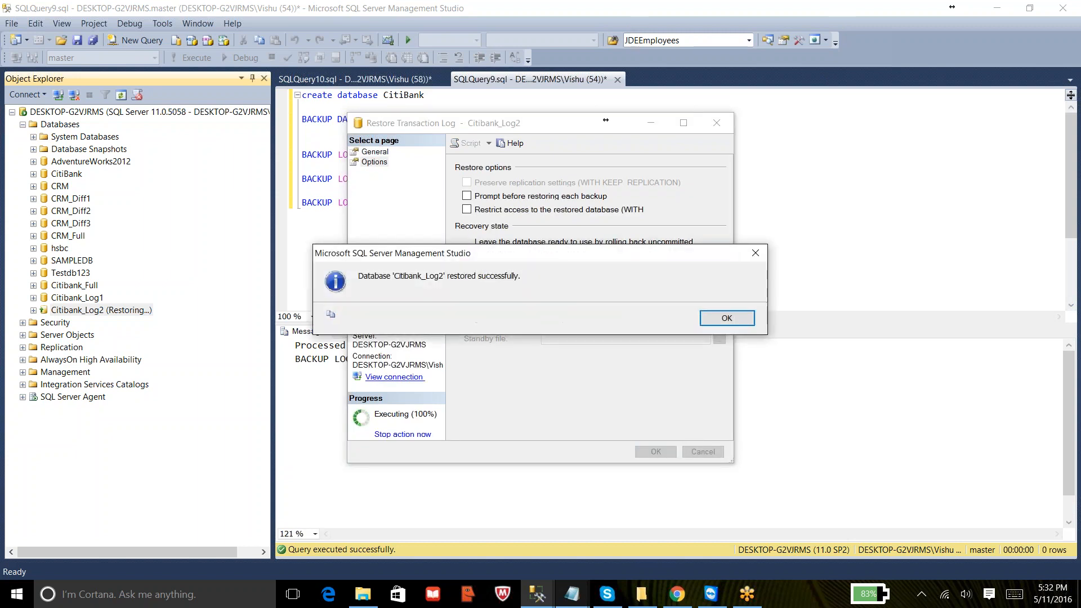
{"action": "left_click", "coordinate": [717, 319]}
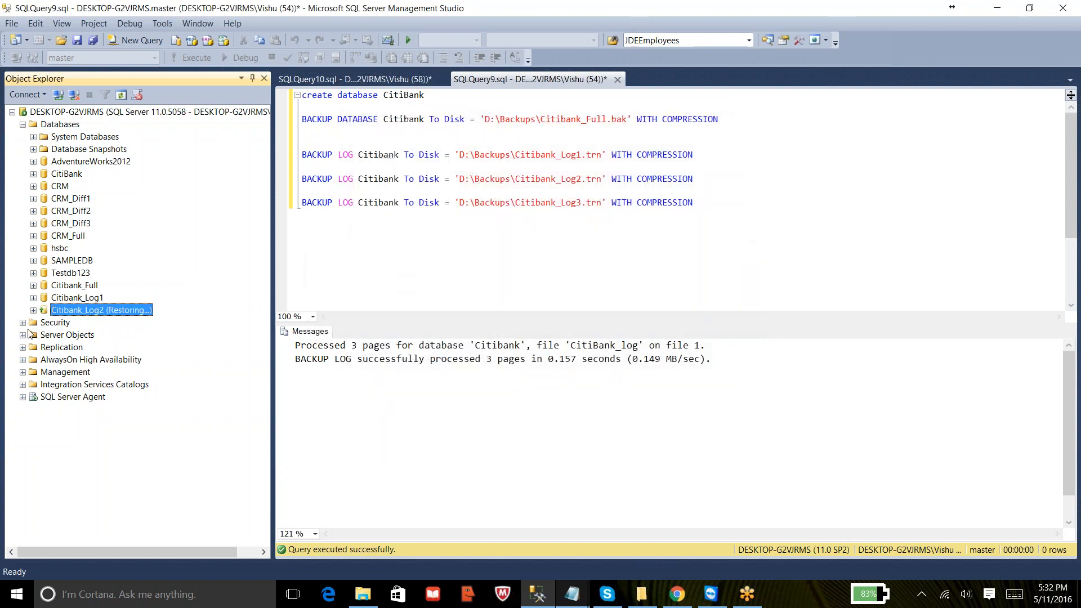
- Open another transaction log restore for Citibank_Log2 and add D:\Backups\Citibank_Log2.trn as the backup file
{"action": "right_click", "coordinate": [99, 310]}
{"action": "mouse_move", "coordinate": [144, 357]}
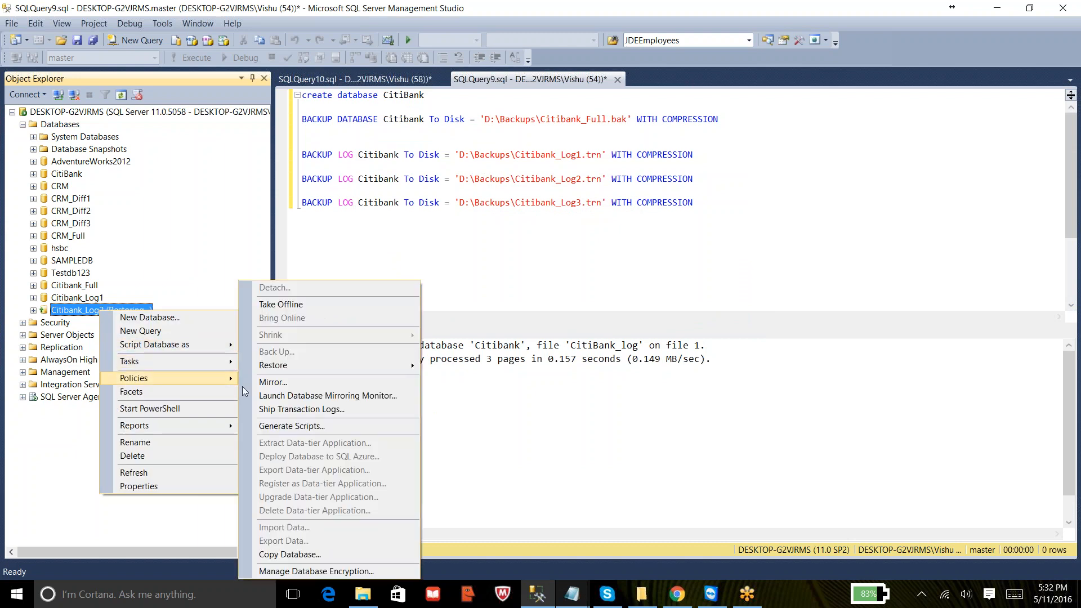
{"action": "mouse_move", "coordinate": [314, 371]}
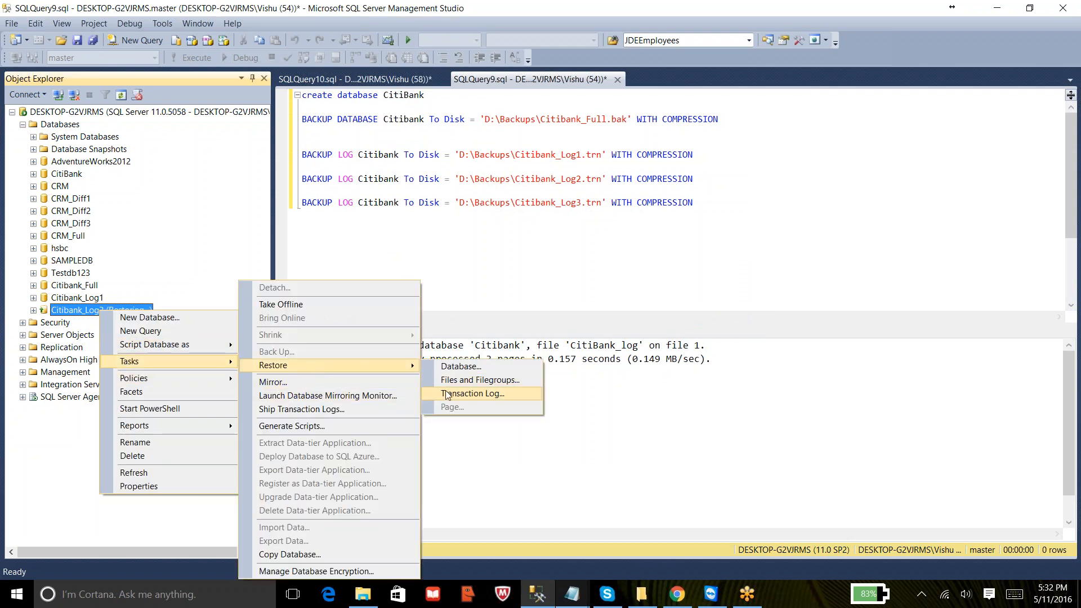
{"action": "left_click", "coordinate": [473, 393]}
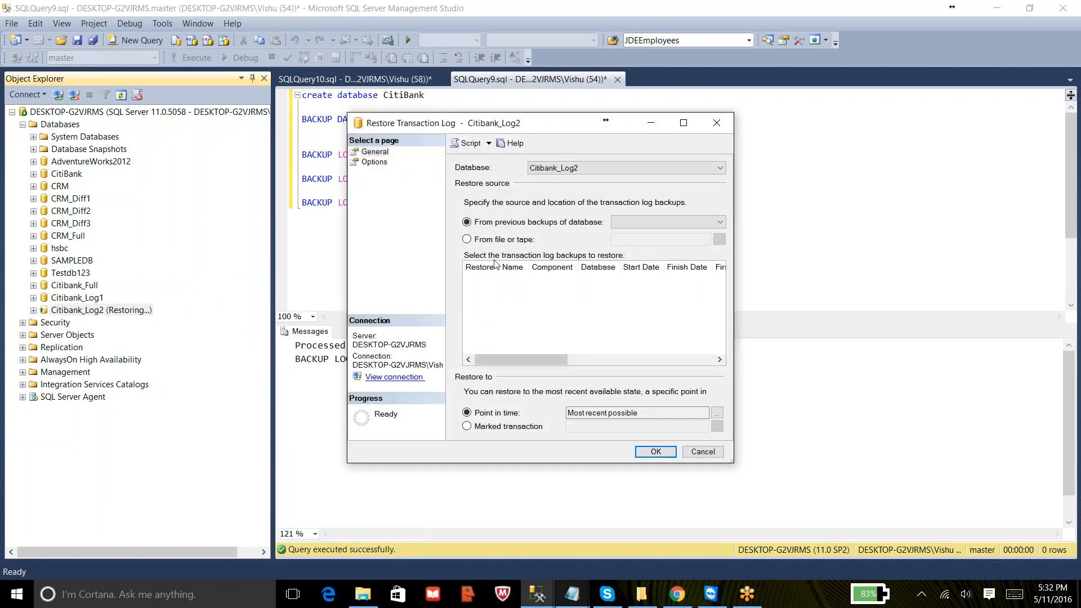
{"action": "left_click", "coordinate": [467, 239]}
{"action": "left_click", "coordinate": [719, 239]}
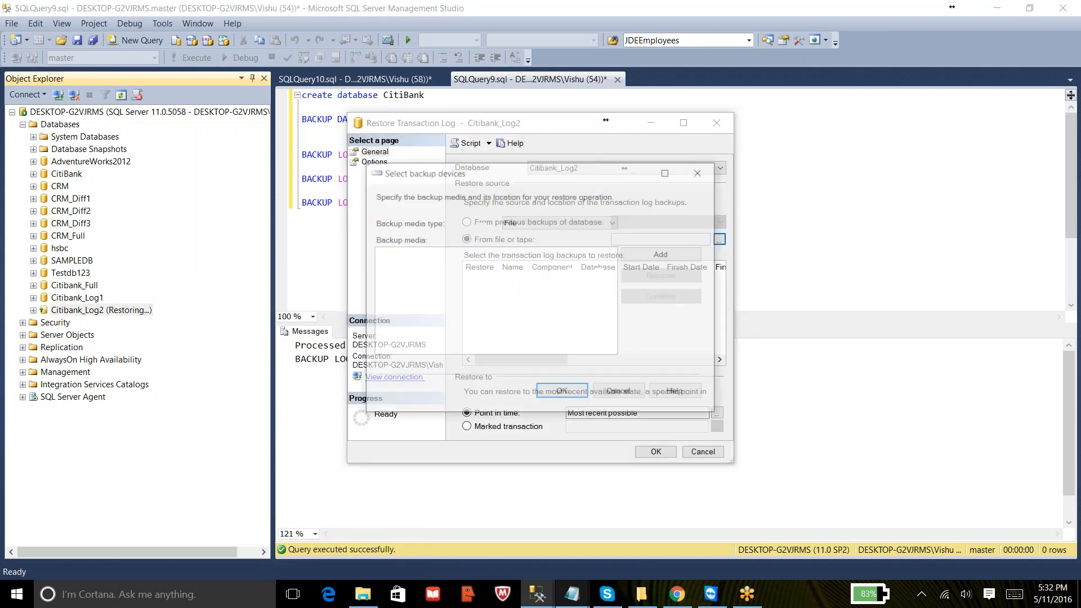
{"action": "left_click", "coordinate": [663, 255]}
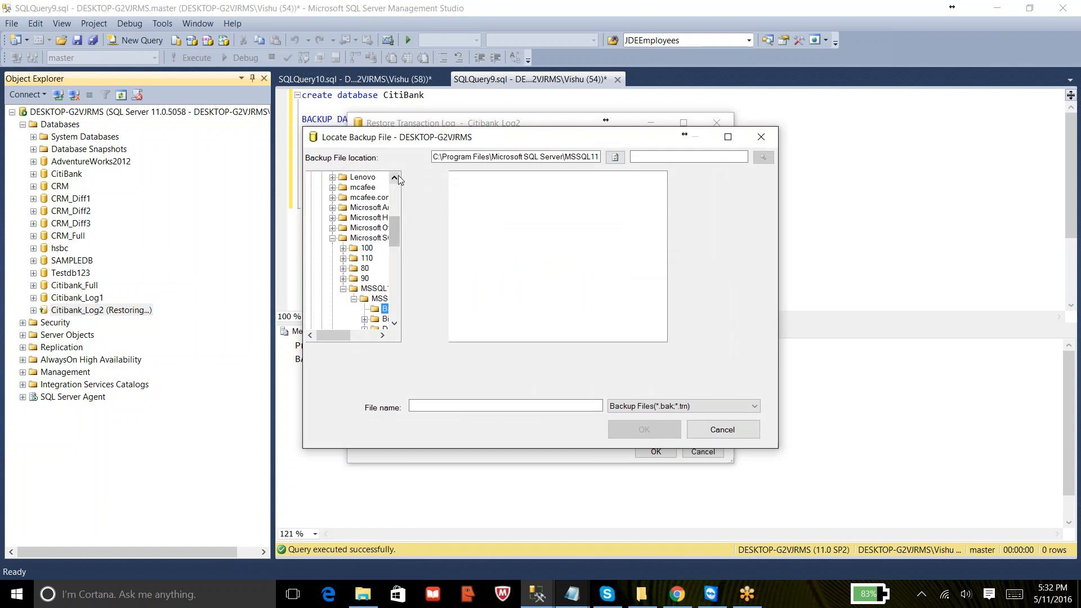
{"action": "left_click_drag", "start_coordinate": [395, 220], "coordinate": [395, 164]}
{"action": "left_click", "coordinate": [311, 177]}
{"action": "left_click", "coordinate": [311, 187]}
{"action": "left_click", "coordinate": [354, 218]}
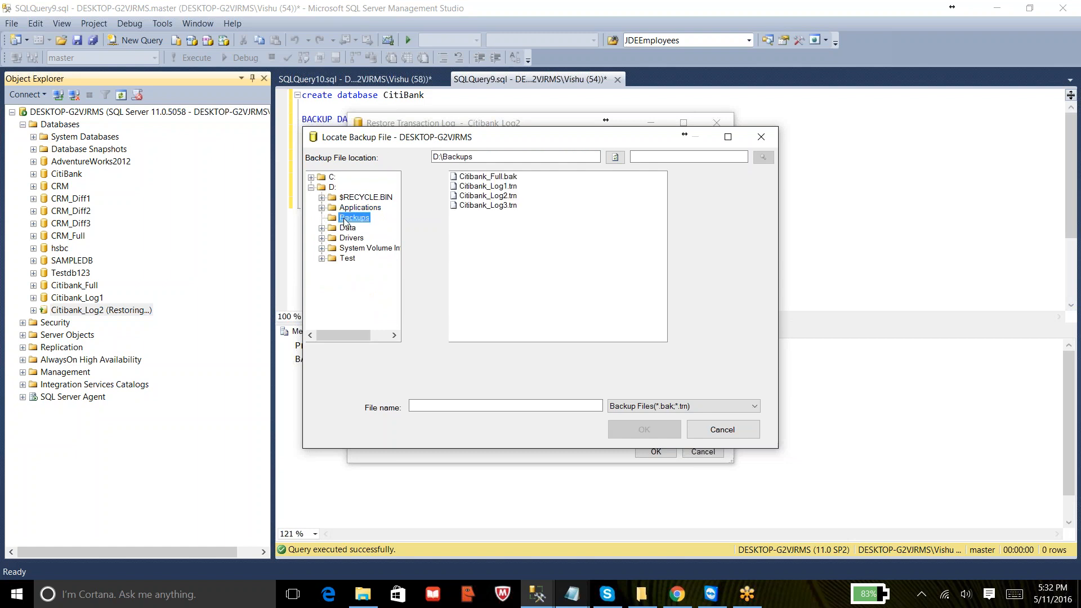
{"action": "left_click", "coordinate": [488, 197]}
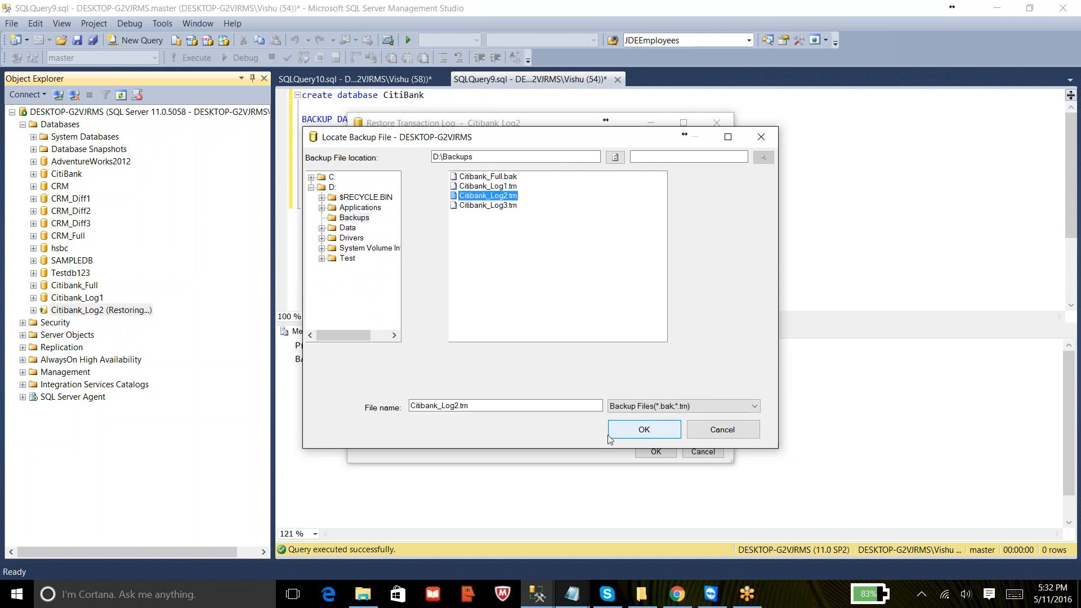
{"action": "left_click", "coordinate": [625, 438]}
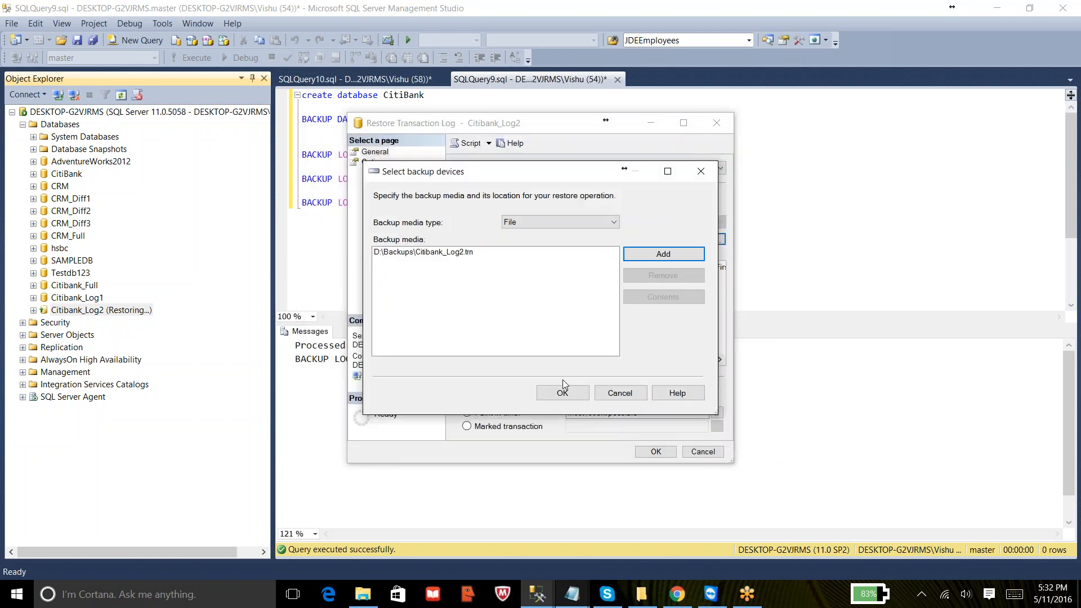
{"action": "left_click", "coordinate": [562, 401]}
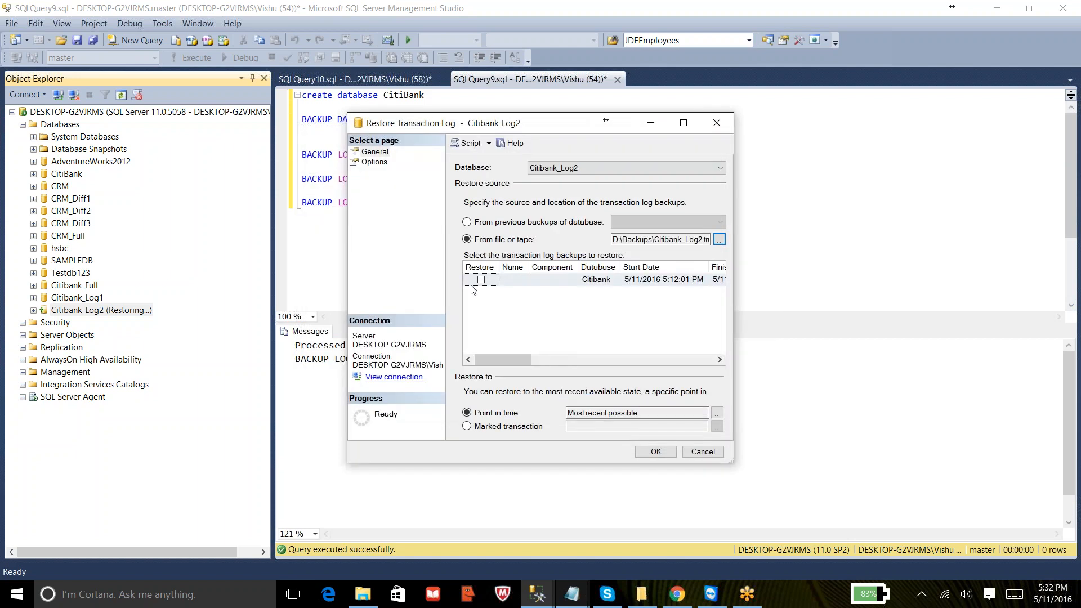
- Restore the selected Citibank_Log2.trn log backup with recovery, leaving the database ready to use
{"action": "left_click", "coordinate": [481, 280]}
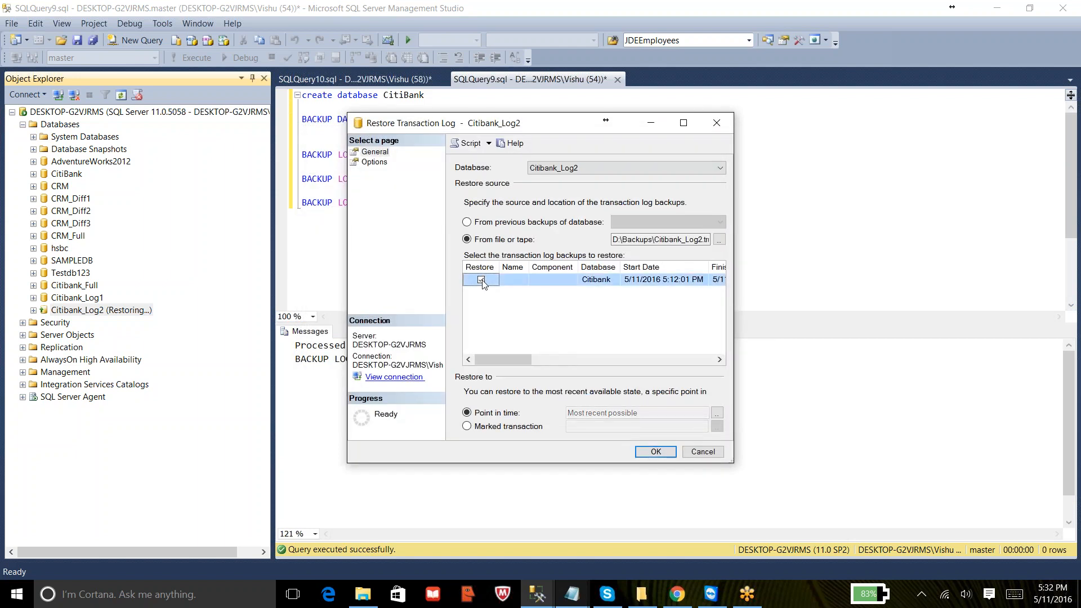
{"action": "left_click", "coordinate": [379, 162]}
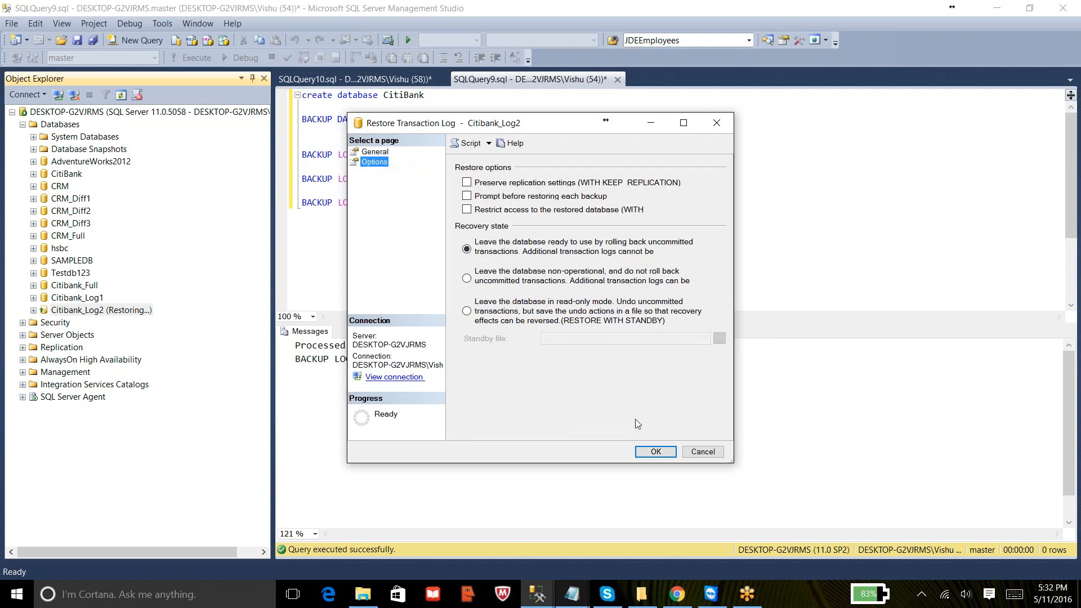
{"action": "left_click", "coordinate": [653, 452]}
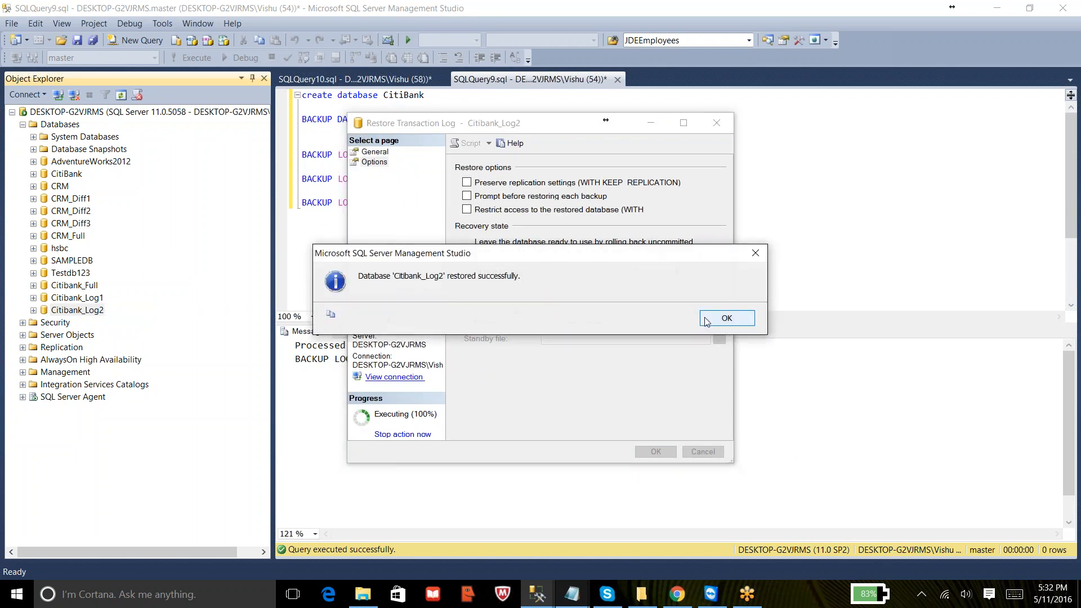
{"action": "left_click", "coordinate": [705, 316]}
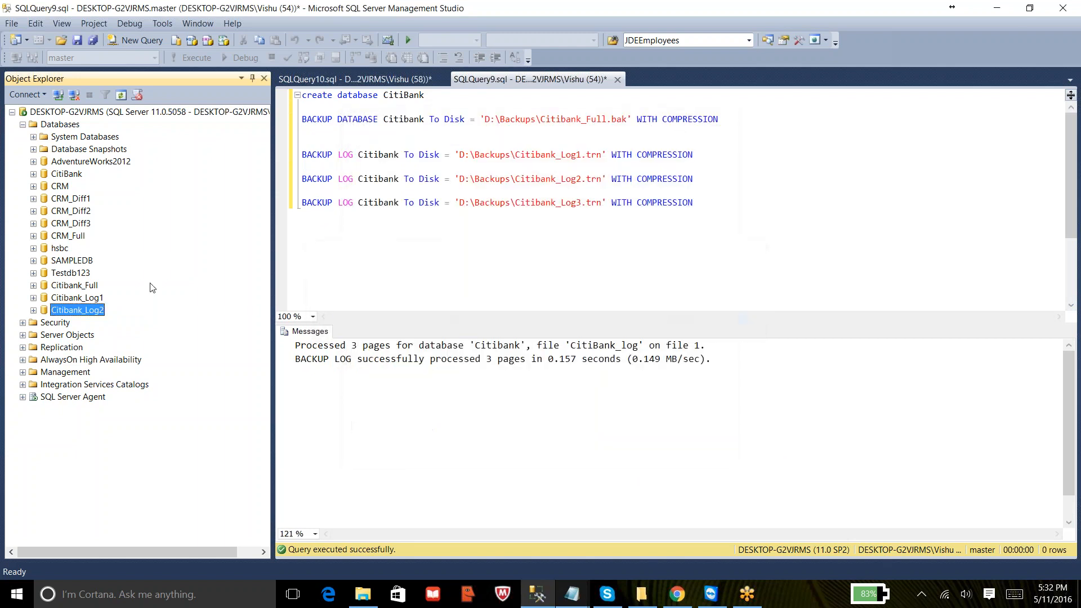
- Query the top 1000 rows of the Students table in the restored Citibank_Log2 database
{"action": "left_click", "coordinate": [33, 311]}
{"action": "left_click", "coordinate": [44, 335]}
{"action": "left_click", "coordinate": [101, 376]}
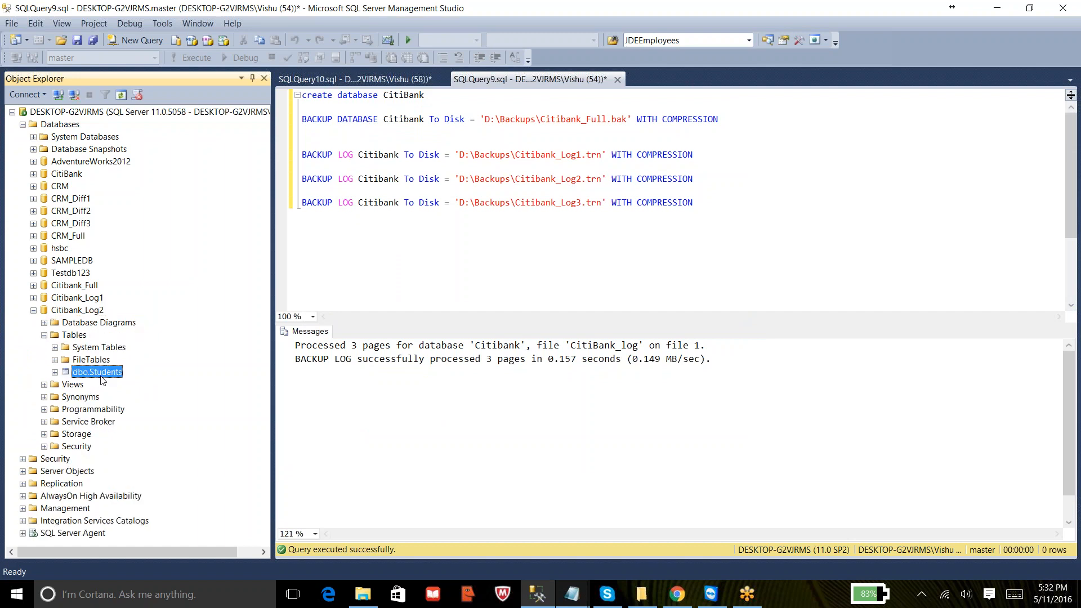
{"action": "right_click", "coordinate": [102, 378]}
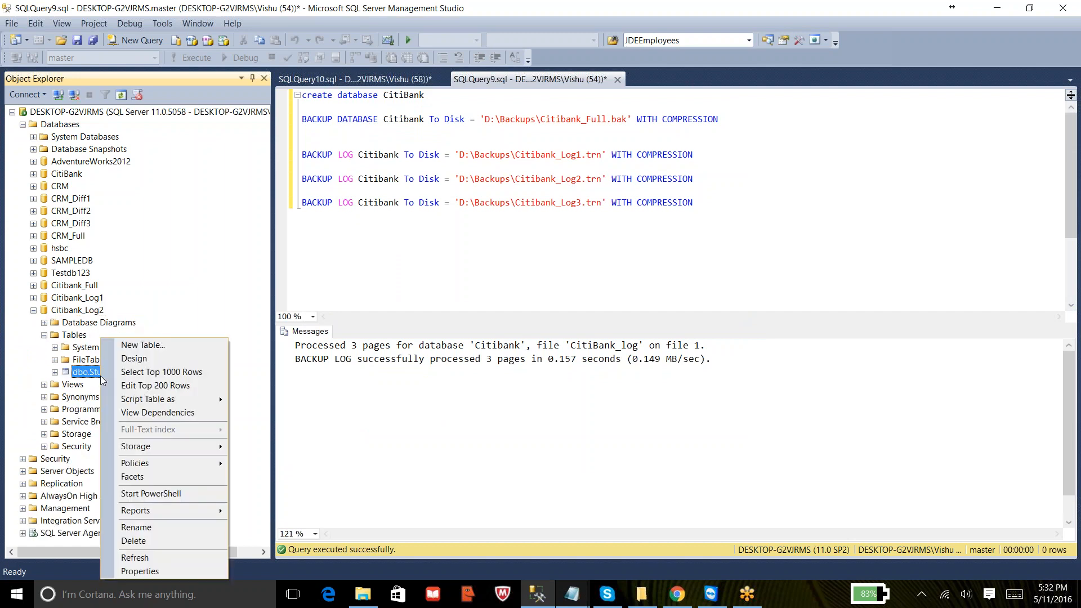
{"action": "left_click", "coordinate": [133, 375]}
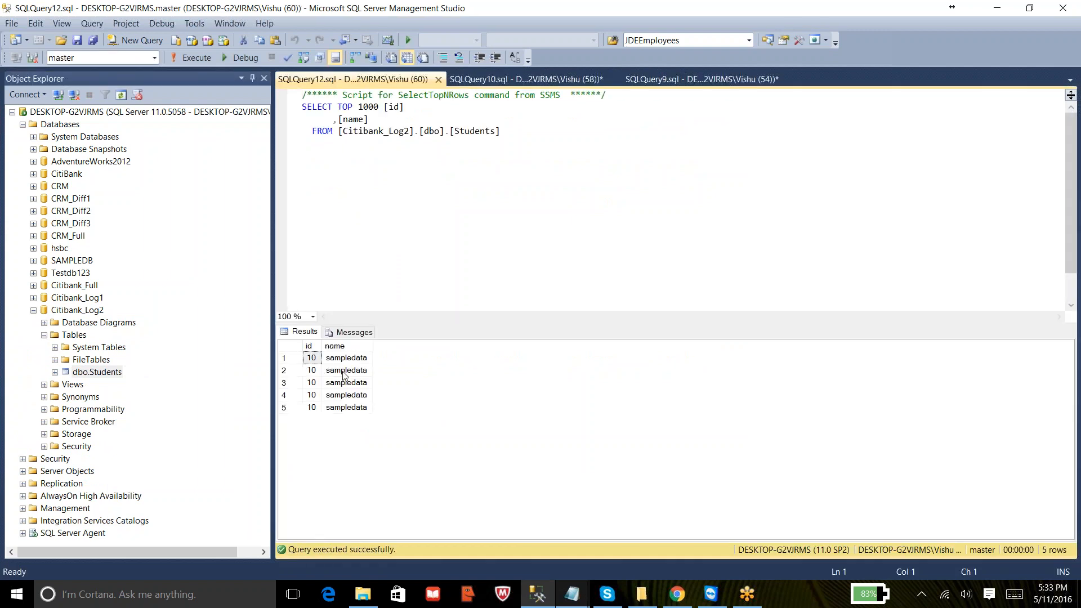
{"action": "left_click", "coordinate": [348, 383]}
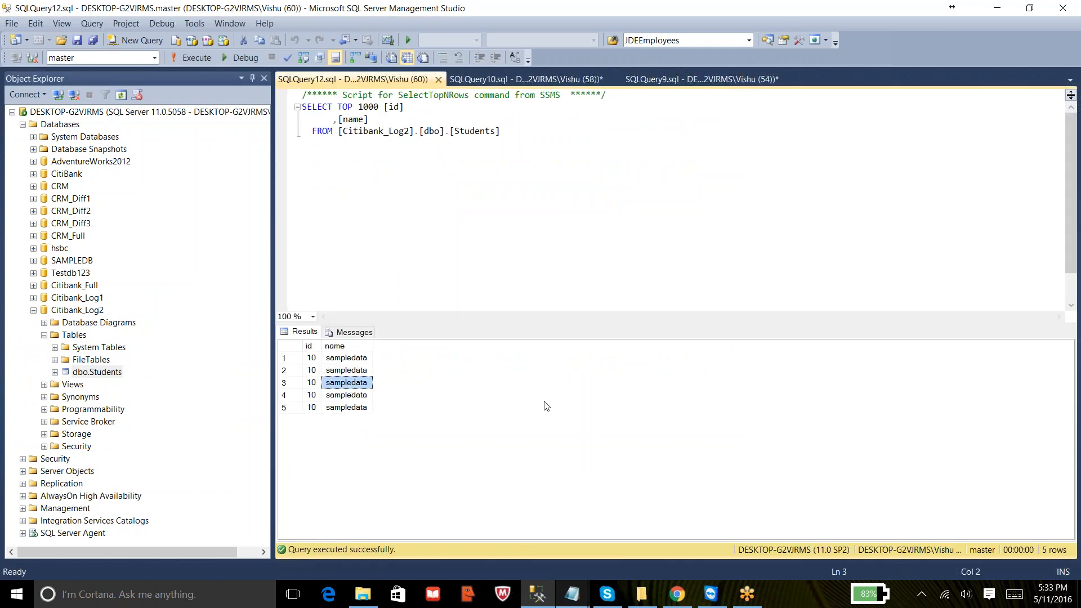
- Switch to Notepad and highlight steps 1 through 6 of the backup sequence notes
{"action": "mouse_move", "coordinate": [598, 594]}
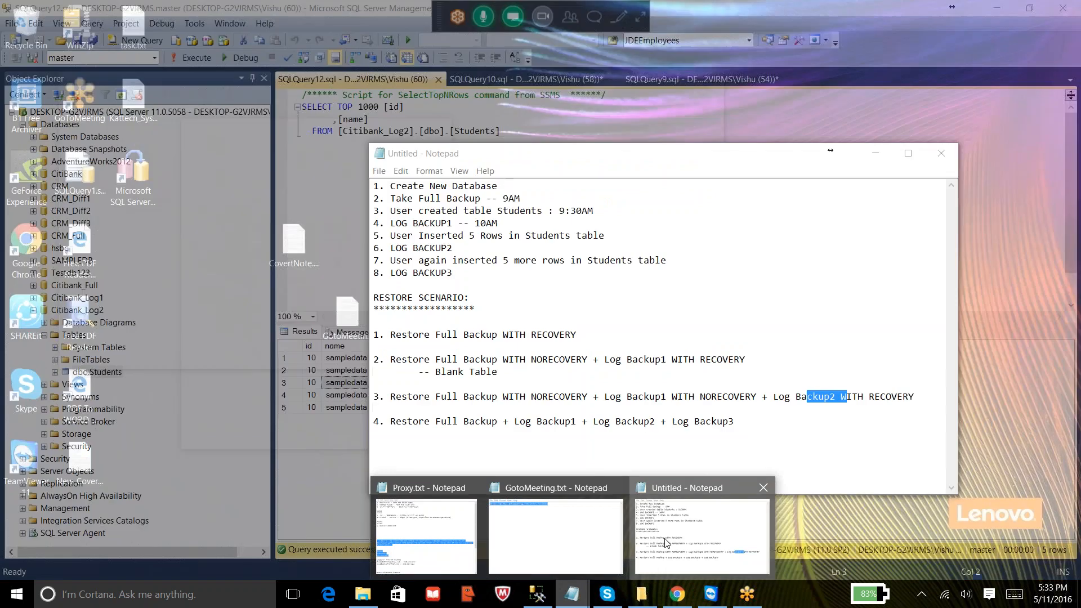
{"action": "left_click", "coordinate": [667, 540]}
{"action": "left_click_drag", "start_coordinate": [452, 248], "coordinate": [369, 188]}
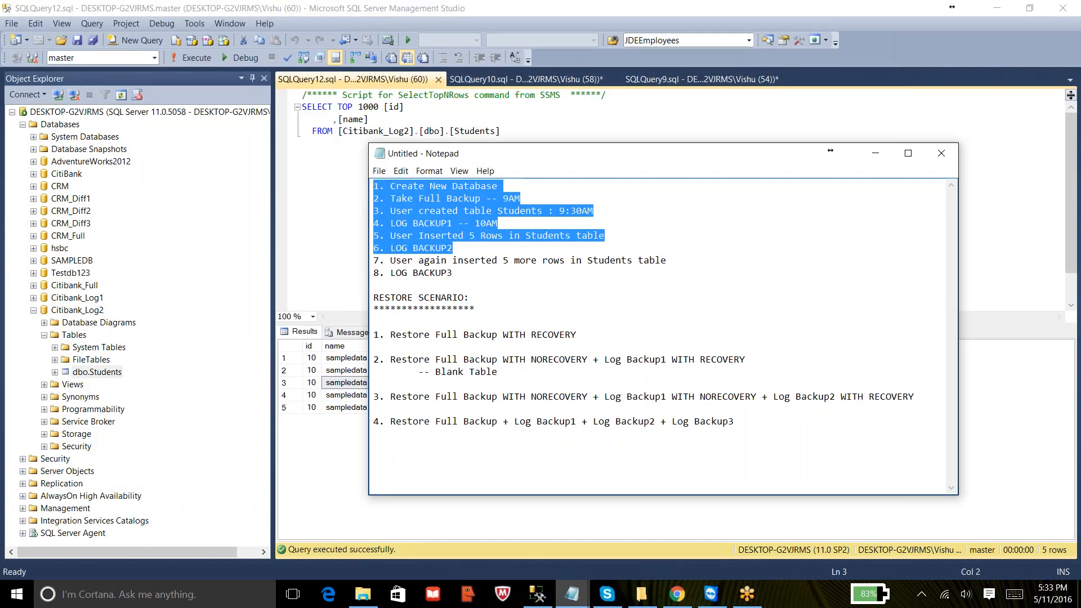
- Add the note "-- Table With 5 Rows" under restore scenario 3 and start a "--" note under scenario 4
{"action": "left_click", "coordinate": [586, 403]}
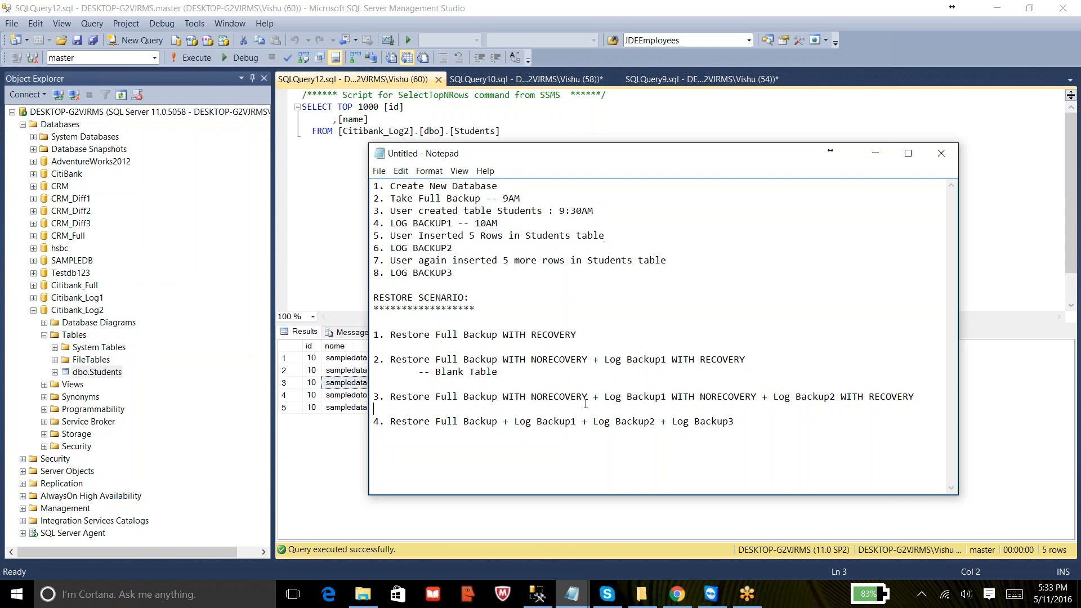
{"action": "key", "text": "Return"}
{"action": "key", "text": "Up"}
{"action": "key", "text": "Tab"}
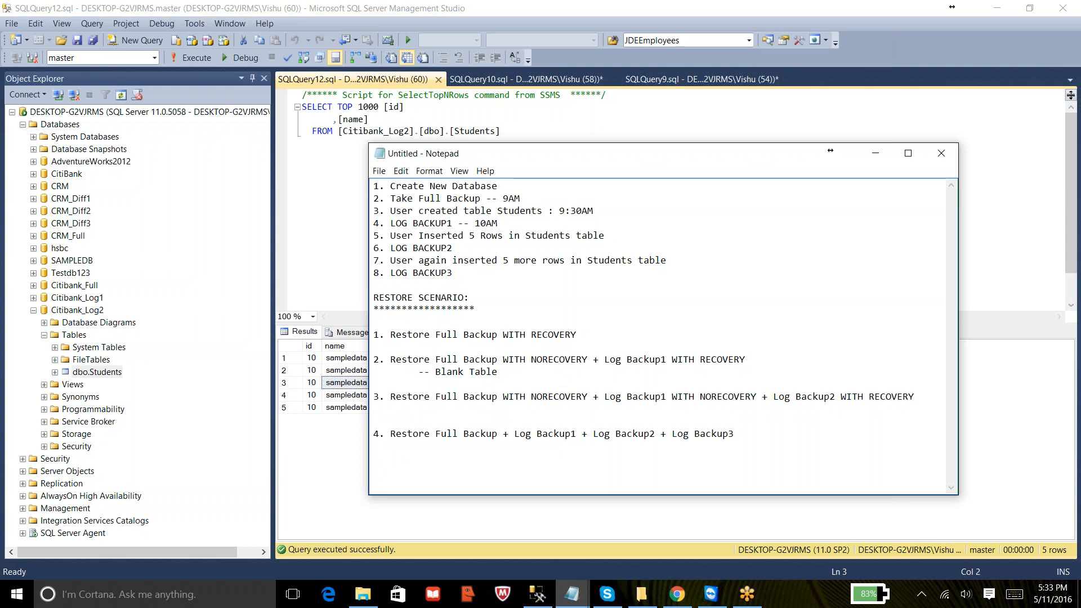
{"action": "type", "text": "-- Table With 5 Rows"}
{"action": "key", "text": "Return"}
{"action": "type", "text": "--"}
{"action": "left_click", "coordinate": [593, 12]}
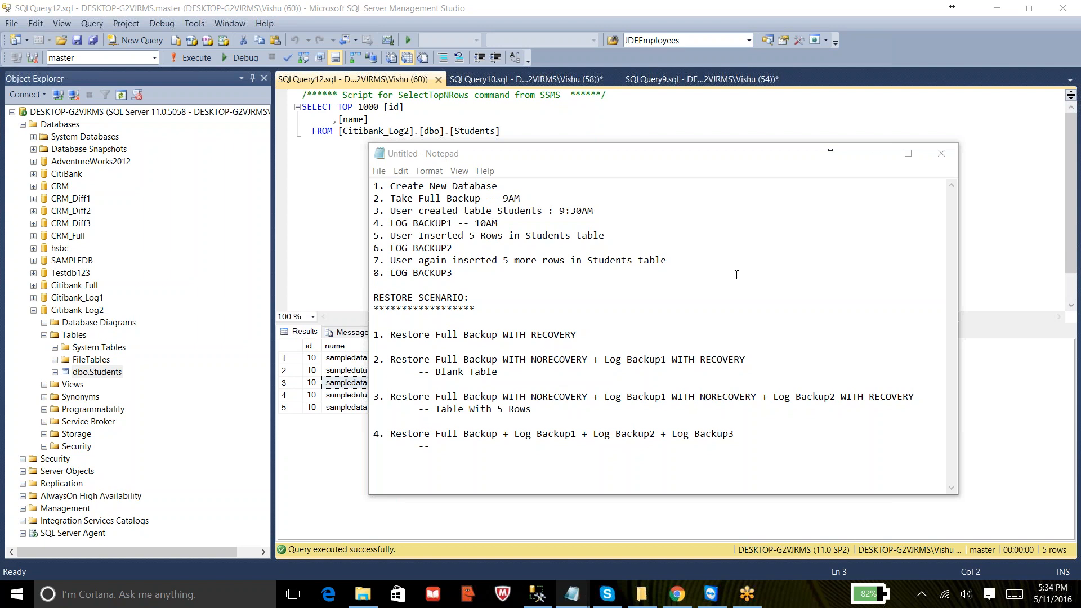
- Highlight restore scenarios 2 and 3 in the notes, comparing their NORECOVERY and RECOVERY sequences
{"action": "left_click_drag", "start_coordinate": [498, 372], "coordinate": [376, 358]}
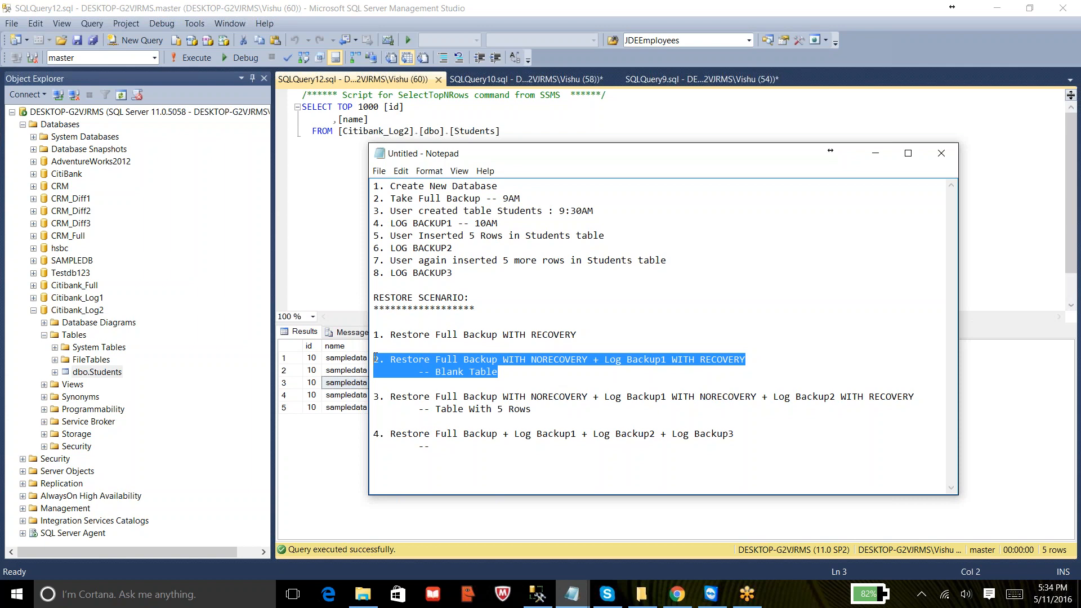
{"action": "left_click_drag", "start_coordinate": [389, 403], "coordinate": [580, 399]}
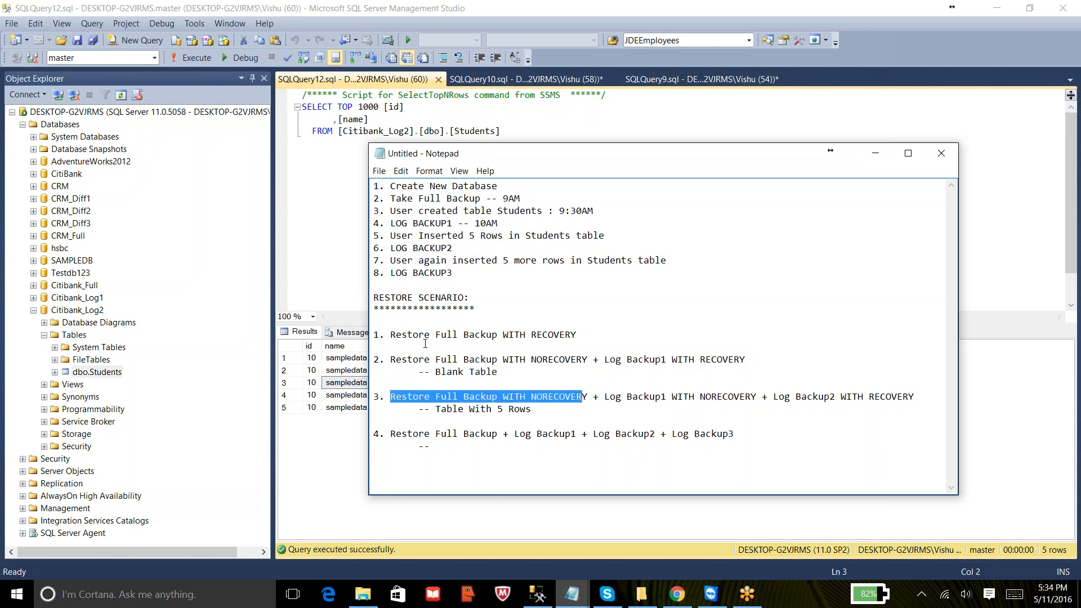
{"action": "left_click_drag", "start_coordinate": [385, 359], "coordinate": [483, 376]}
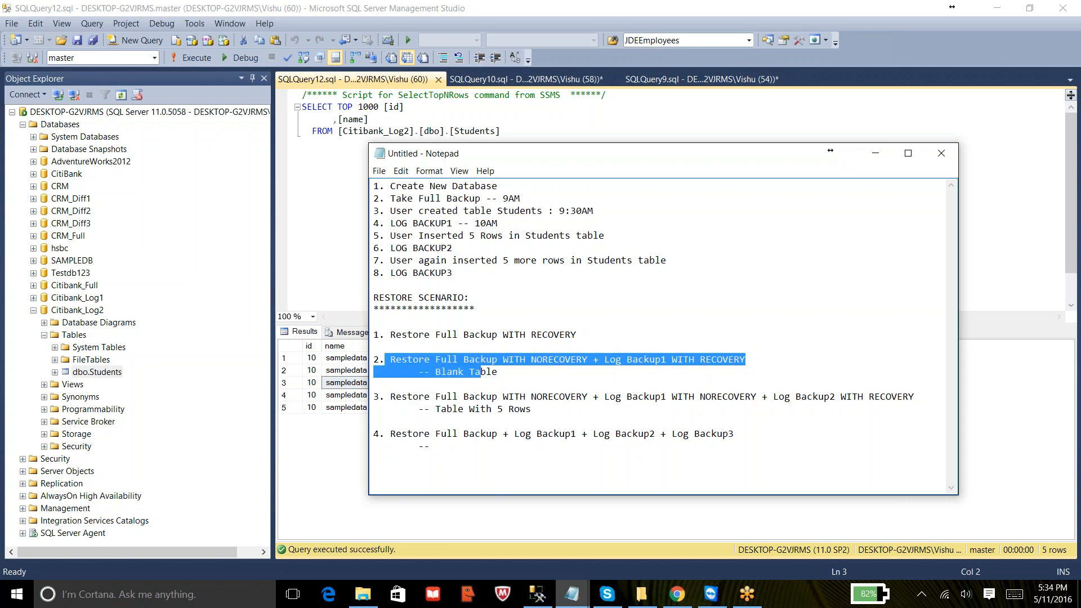
{"action": "left_click", "coordinate": [78, 303]}
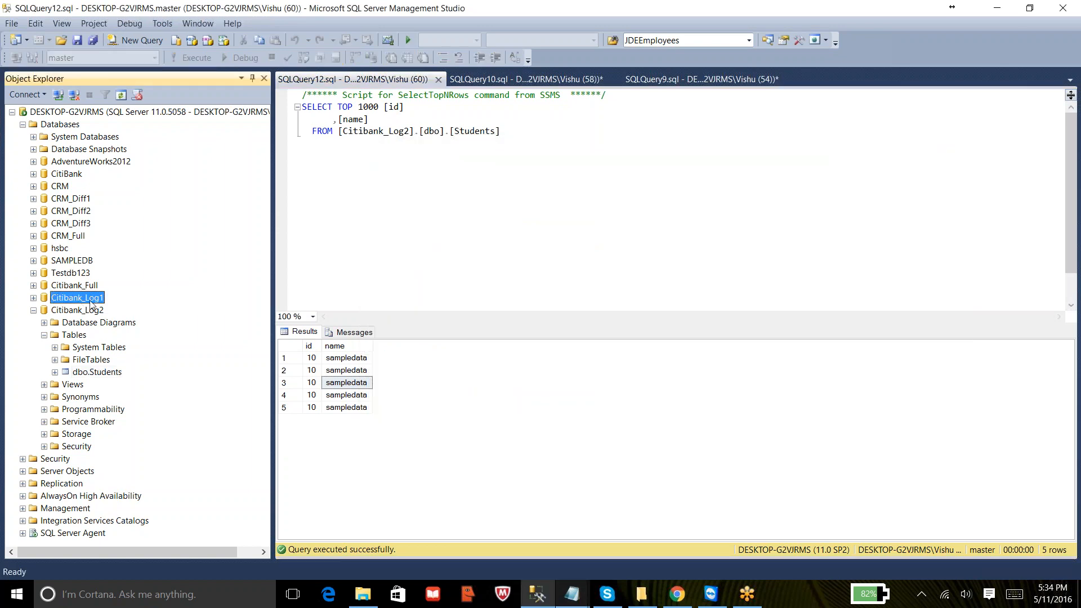
- Return to Notepad and highlight the Log Backup1 and Log Backup2 parts of restore scenario 3
{"action": "left_click", "coordinate": [583, 598]}
{"action": "left_click", "coordinate": [637, 542]}
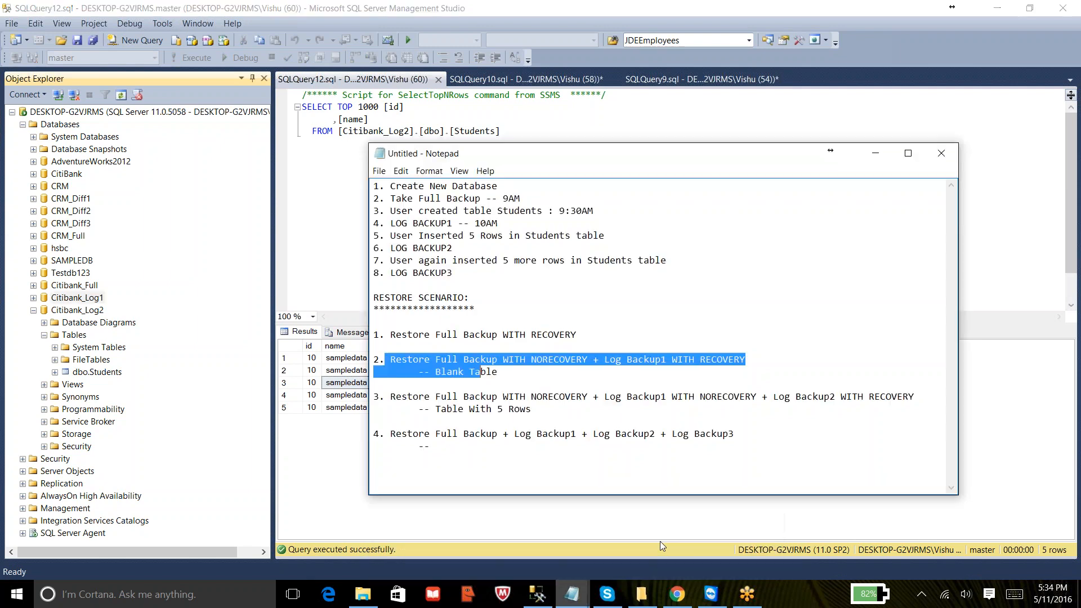
{"action": "left_click_drag", "start_coordinate": [389, 397], "coordinate": [562, 406]}
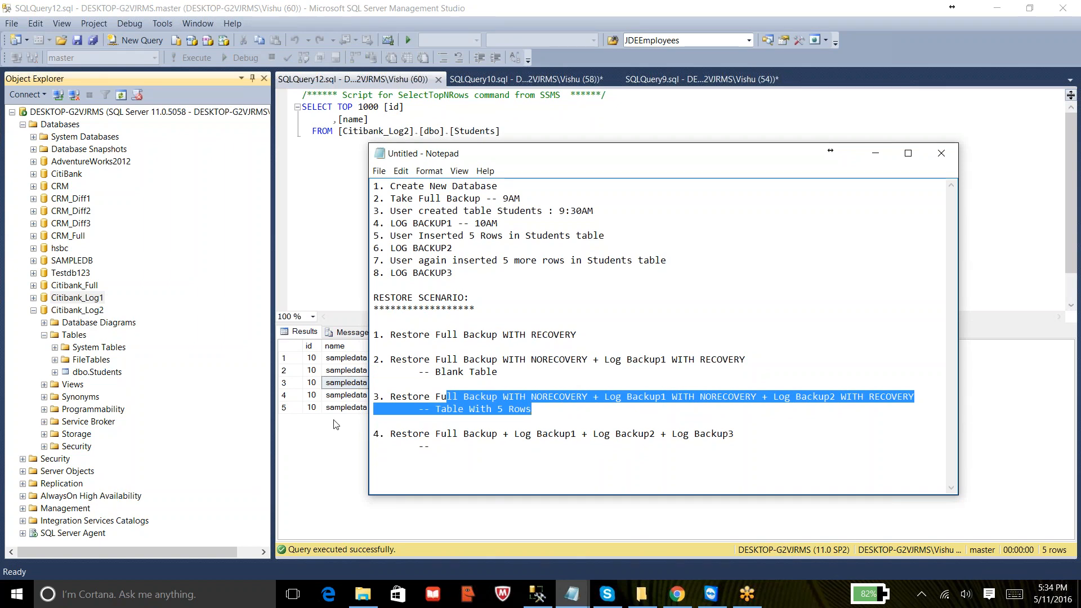
{"action": "left_click", "coordinate": [441, 397]}
{"action": "left_click_drag", "start_coordinate": [462, 397], "coordinate": [556, 399]}
{"action": "left_click_drag", "start_coordinate": [637, 395], "coordinate": [843, 396]}
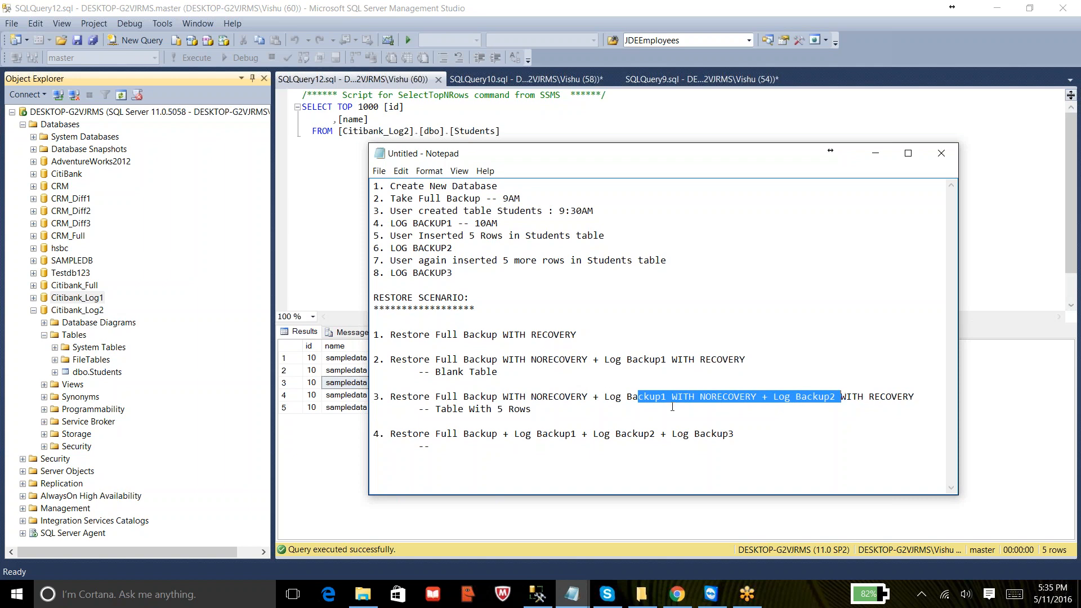
{"action": "left_click_drag", "start_coordinate": [601, 394], "coordinate": [704, 391]}
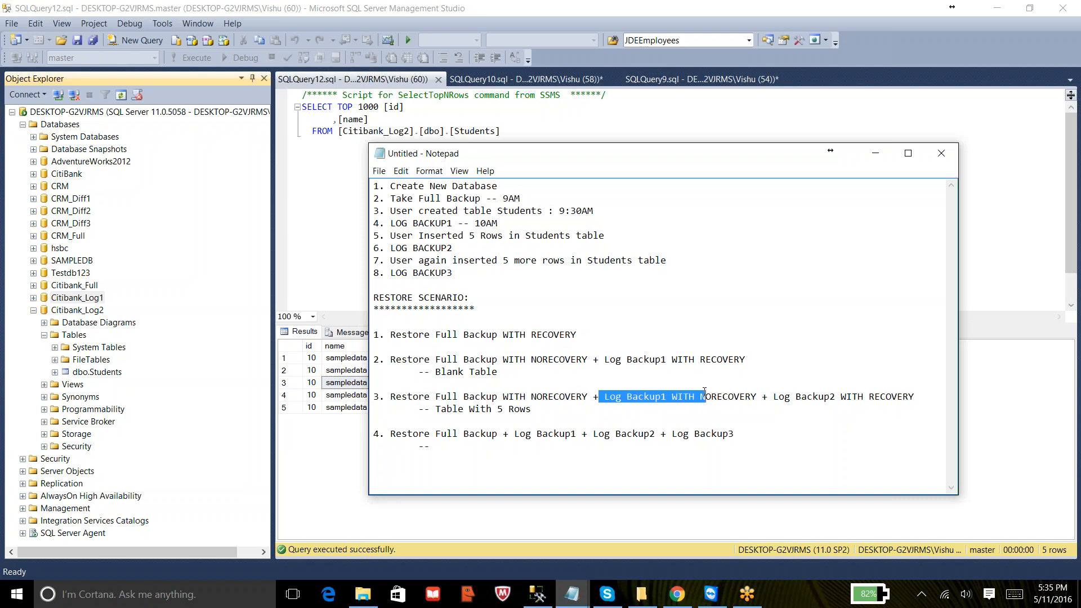
- Highlight the Log Backup1 part of scenario 3, then restore scenarios 2 and 3 in the notes
{"action": "left_click_drag", "start_coordinate": [785, 396], "coordinate": [823, 392]}
{"action": "left_click_drag", "start_coordinate": [498, 373], "coordinate": [358, 360]}
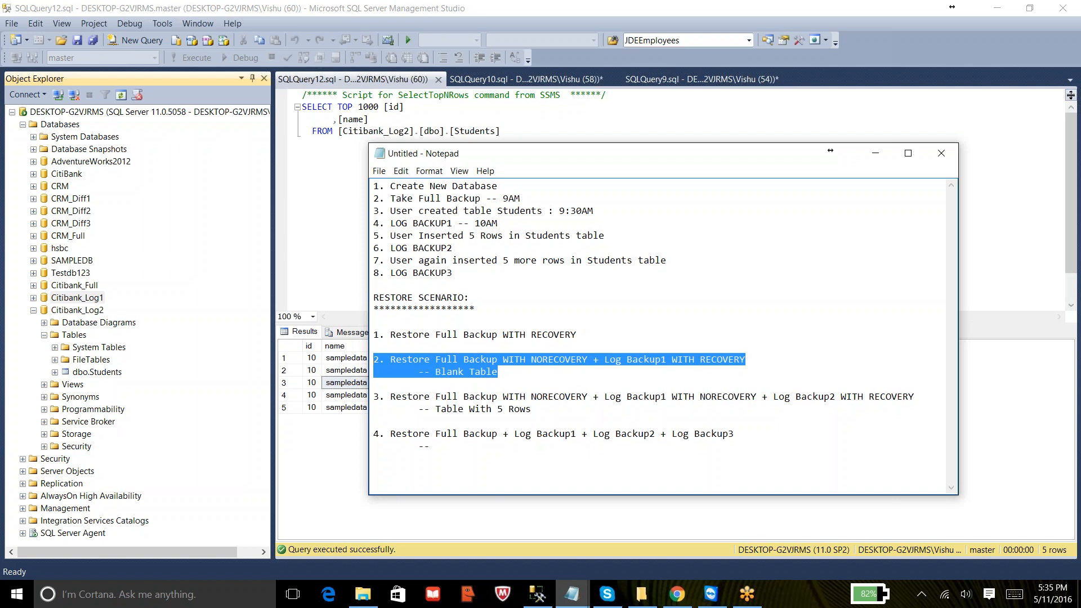
{"action": "left_click_drag", "start_coordinate": [532, 409], "coordinate": [389, 385]}
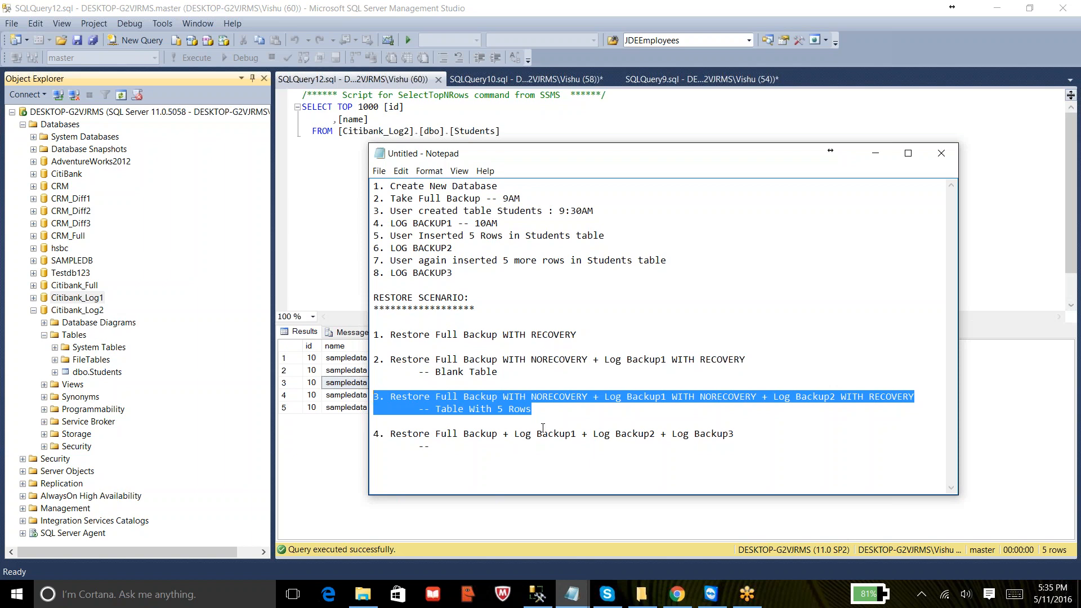
{"action": "left_click", "coordinate": [619, 415]}
{"action": "left_click_drag", "start_coordinate": [593, 397], "coordinate": [767, 397]}
{"action": "key", "text": "ctrl+c"}
{"action": "key", "text": "Delete"}
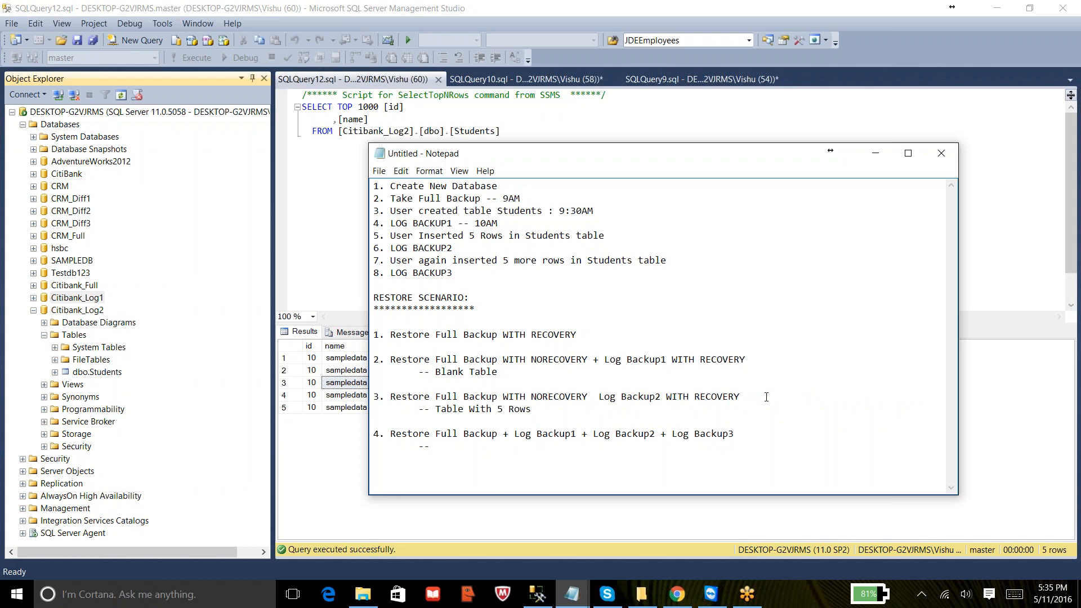
{"action": "key", "text": "ctrl+v"}
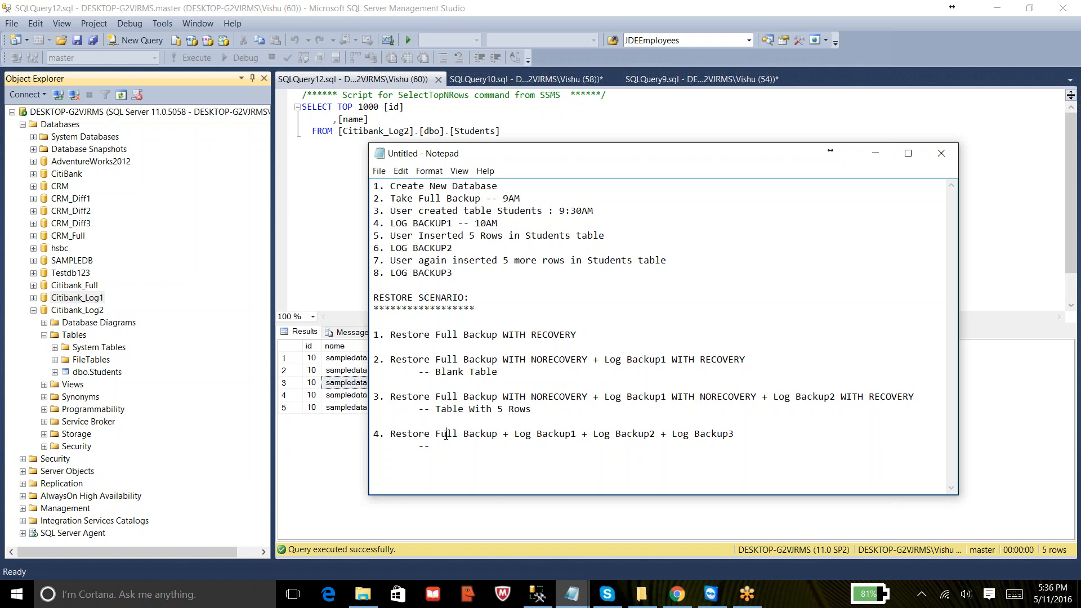
- Start a database restore from the device backup file D:\Backups\Citibank_Full.bak
{"action": "double_click", "coordinate": [718, 434]}
{"action": "left_click", "coordinate": [33, 311]}
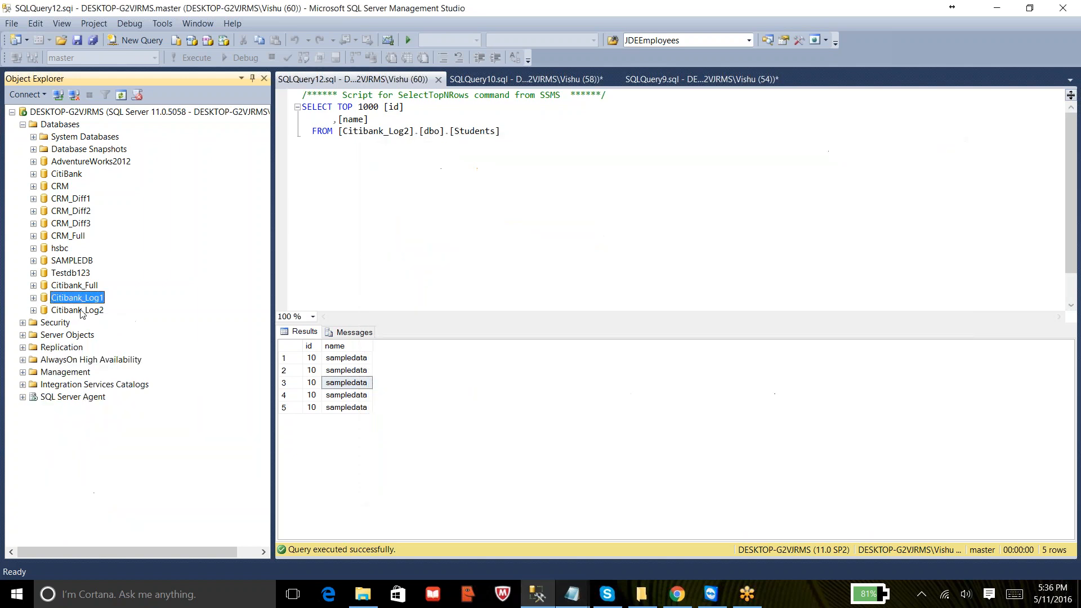
{"action": "right_click", "coordinate": [59, 124]}
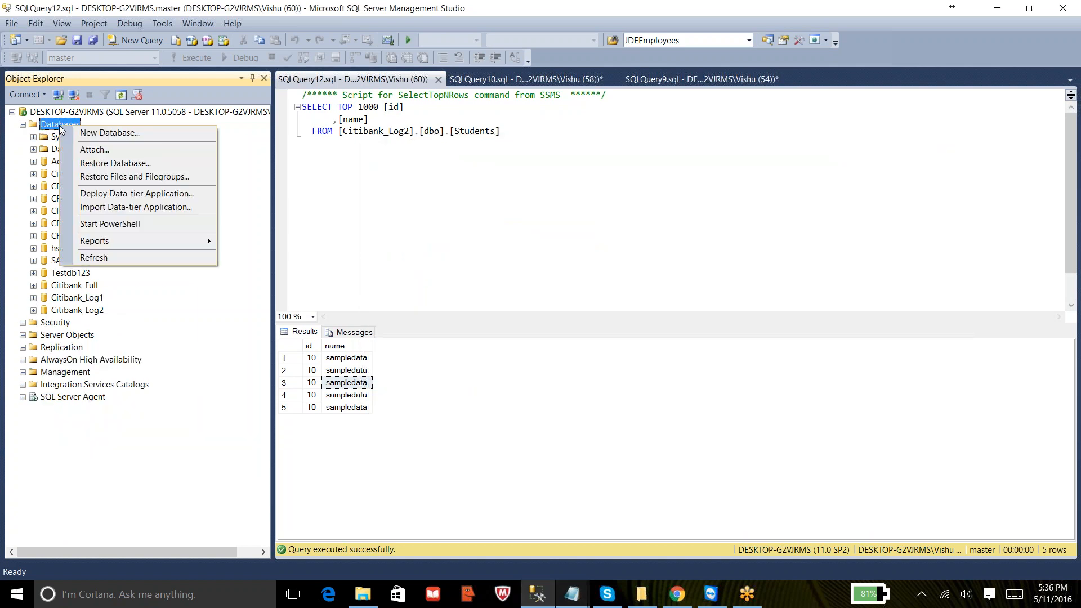
{"action": "left_click", "coordinate": [103, 163]}
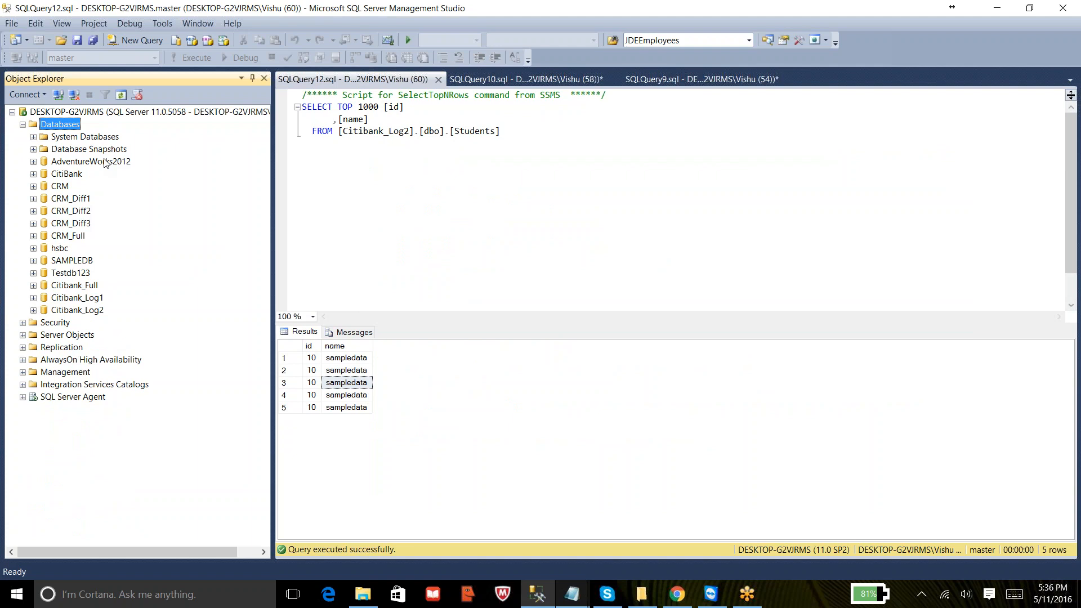
{"action": "left_click", "coordinate": [846, 13]}
{"action": "left_click", "coordinate": [483, 168]}
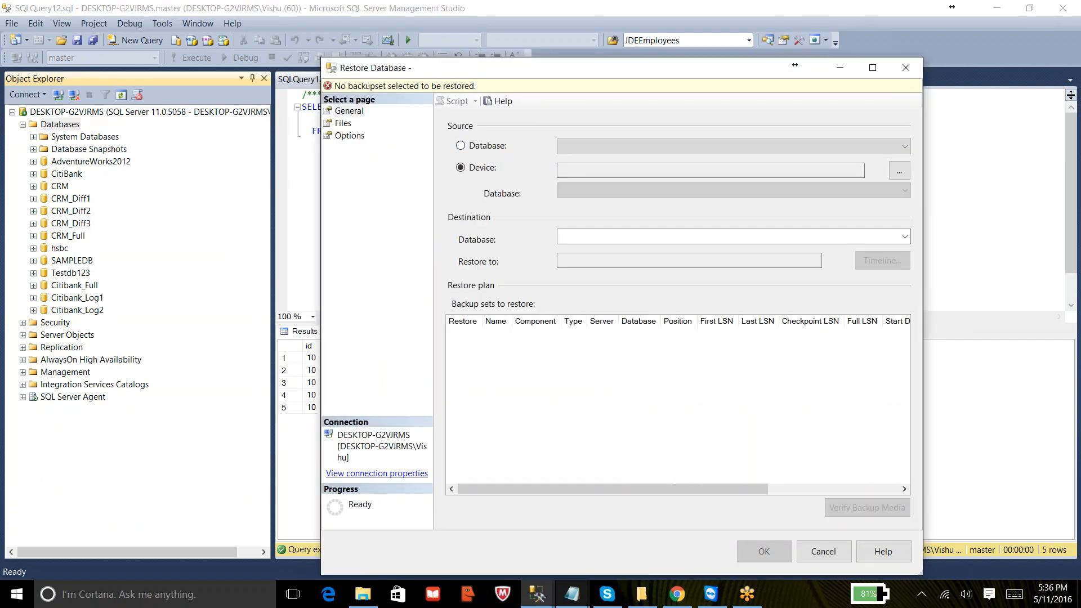
{"action": "left_click", "coordinate": [891, 171]}
{"action": "left_click", "coordinate": [757, 282]}
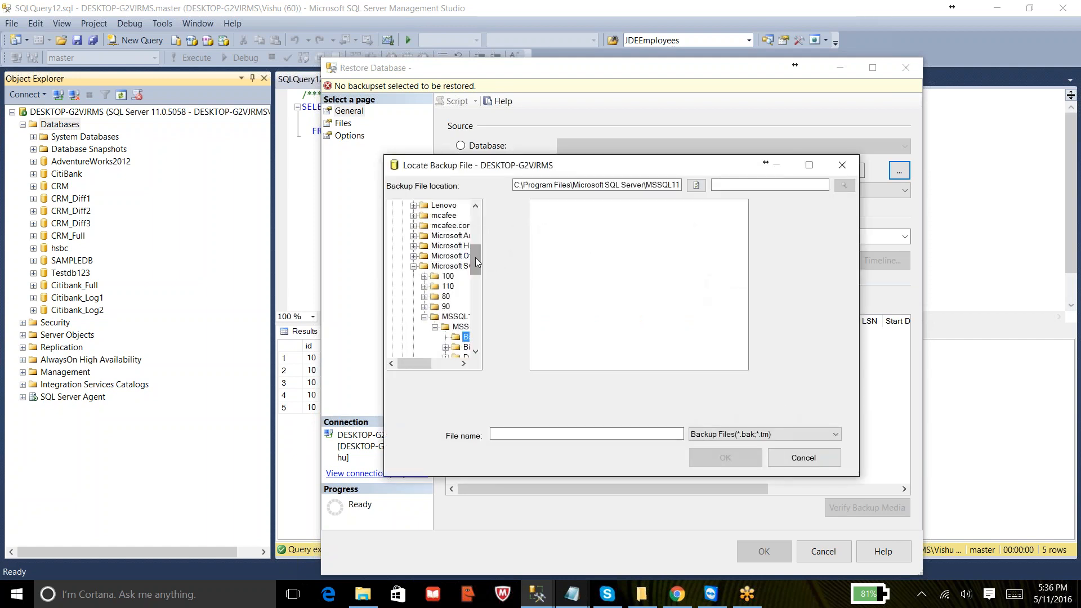
{"action": "left_click_drag", "start_coordinate": [477, 265], "coordinate": [477, 215]}
{"action": "left_click", "coordinate": [394, 205]}
{"action": "left_click", "coordinate": [396, 215]}
{"action": "left_click", "coordinate": [435, 246]}
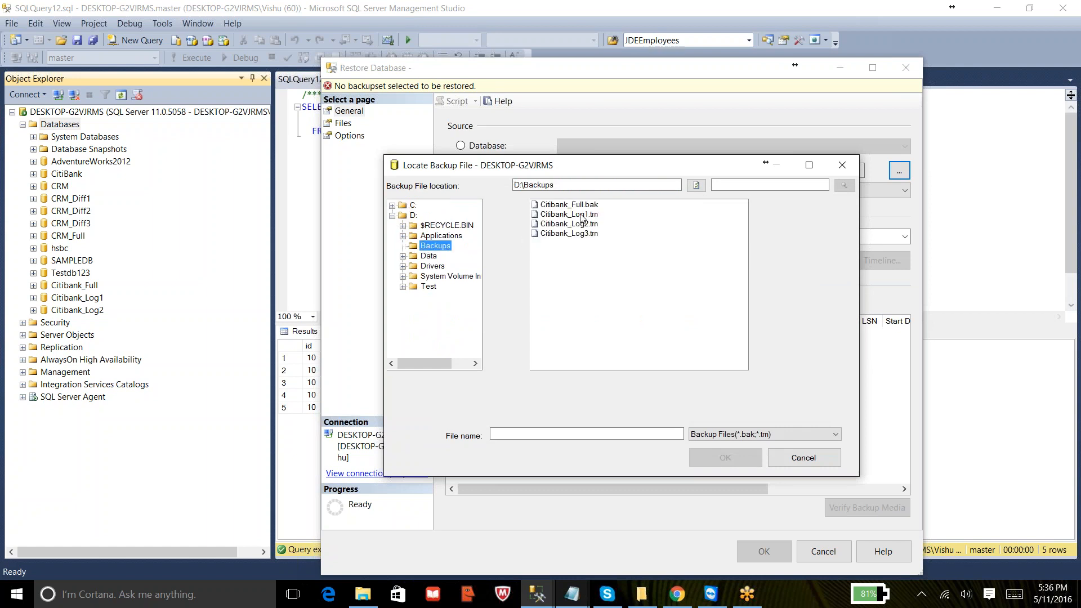
{"action": "left_click", "coordinate": [585, 204]}
{"action": "left_click", "coordinate": [723, 458]}
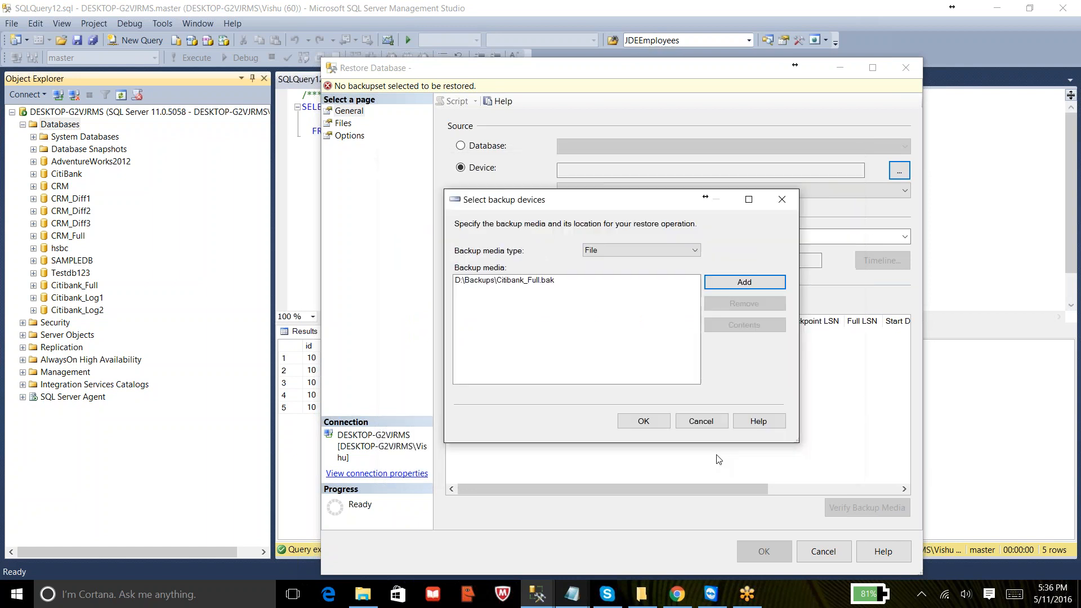
{"action": "left_click", "coordinate": [645, 424]}
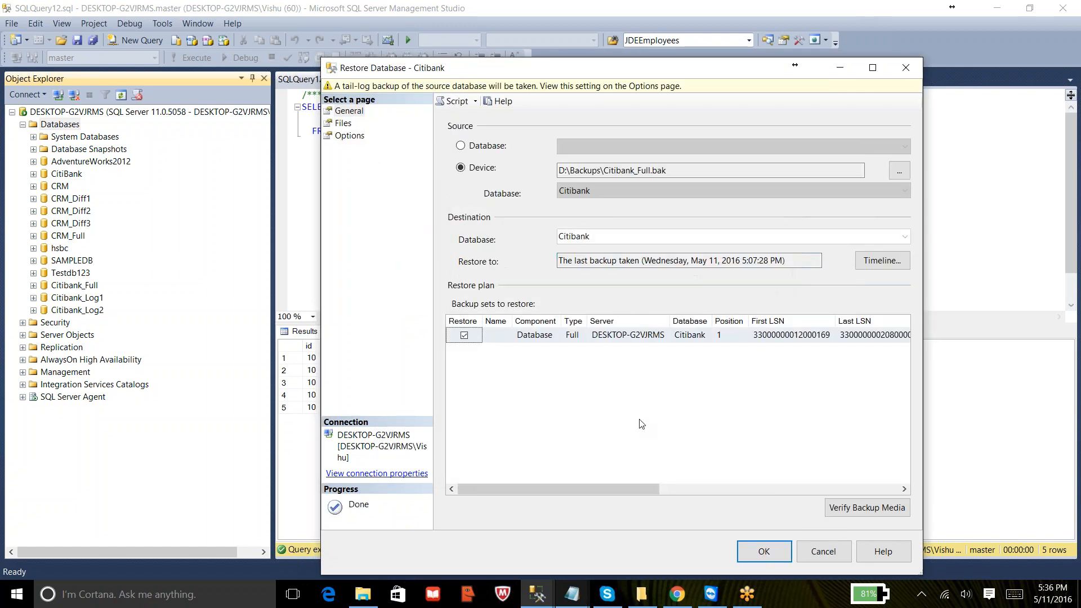
- Set the restore destination database name to Citibank_Log3
{"action": "double_click", "coordinate": [615, 236]}
{"action": "left_click", "coordinate": [615, 236]}
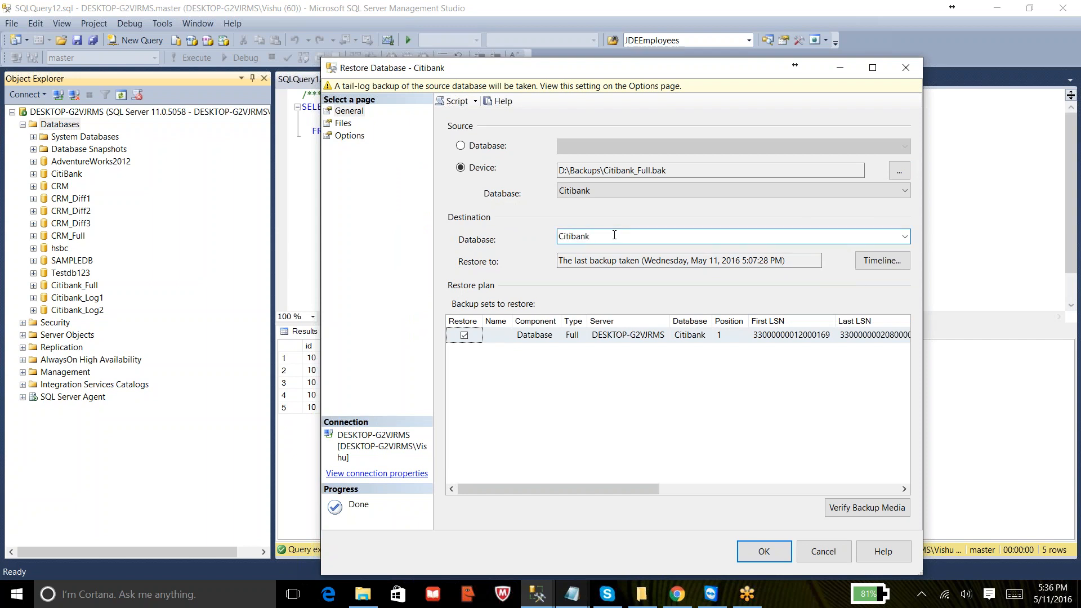
{"action": "type", "text": "_Log3"}
- On the Files page, set the data file's Restore As path to D:\Data\Citi.mdf
{"action": "left_click", "coordinate": [343, 123]}
{"action": "left_click", "coordinate": [893, 236]}
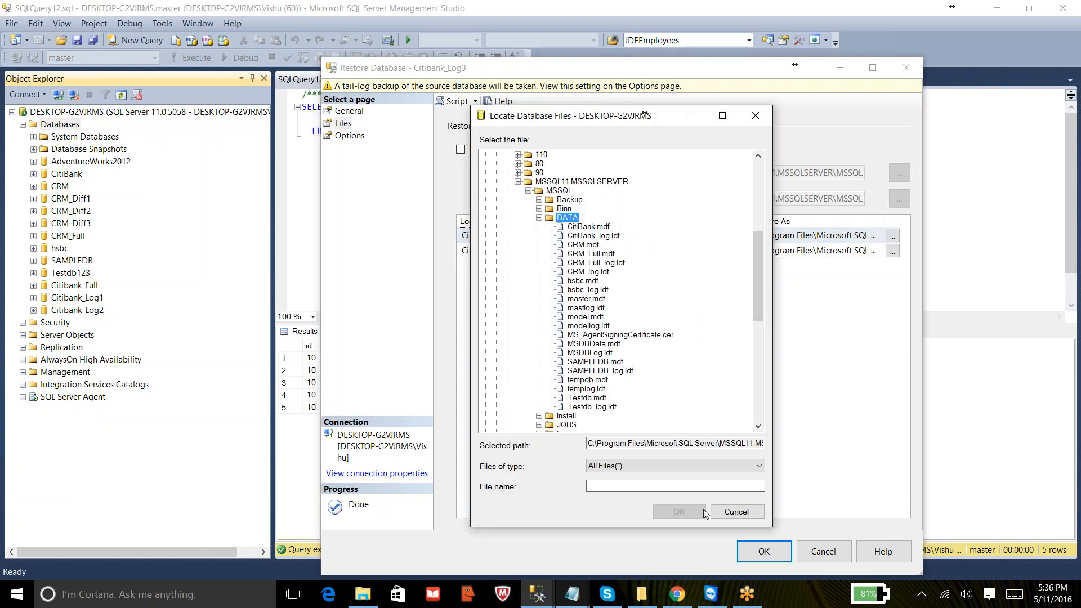
{"action": "left_click", "coordinate": [732, 512]}
{"action": "left_click", "coordinate": [828, 236]}
{"action": "key", "text": "ctrl+a"}
{"action": "type", "text": "D:\\"}
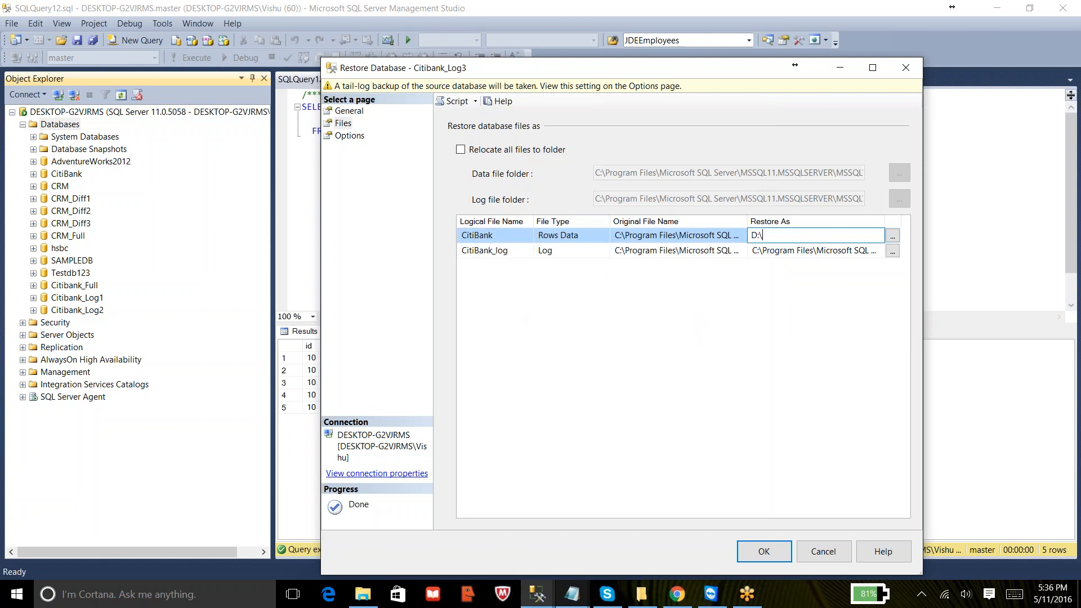
{"action": "type", "text": "Data\\Citi.mdf"}
- Set the log file's Restore As path to D:\Data\Citil.ldf
{"action": "left_click", "coordinate": [893, 251]}
{"action": "key", "text": "Escape"}
{"action": "left_click", "coordinate": [854, 250]}
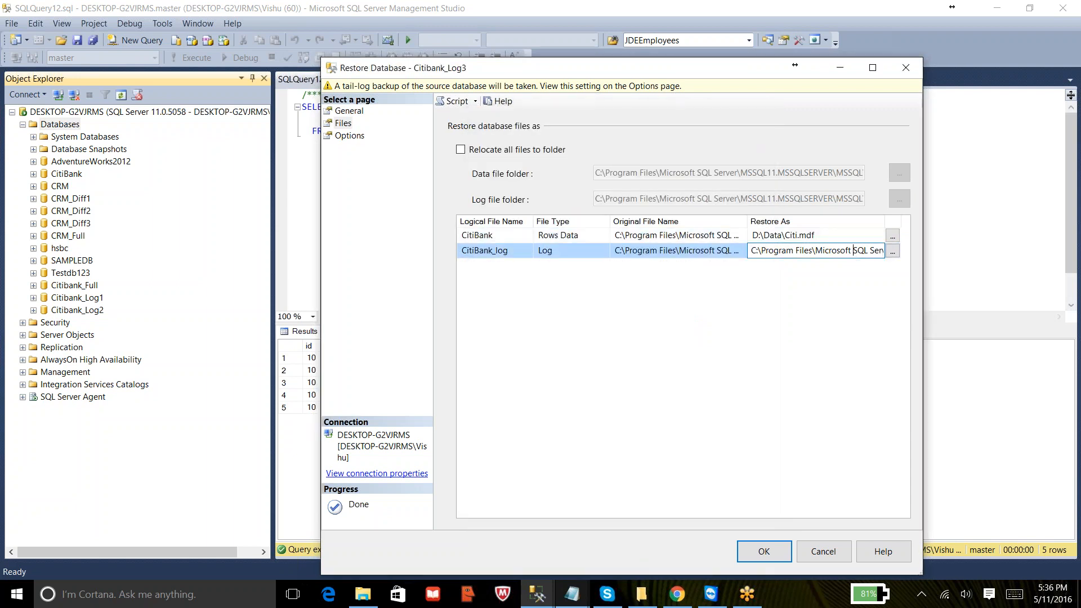
{"action": "key", "text": "shift+End"}
{"action": "type", "text": "D:"}
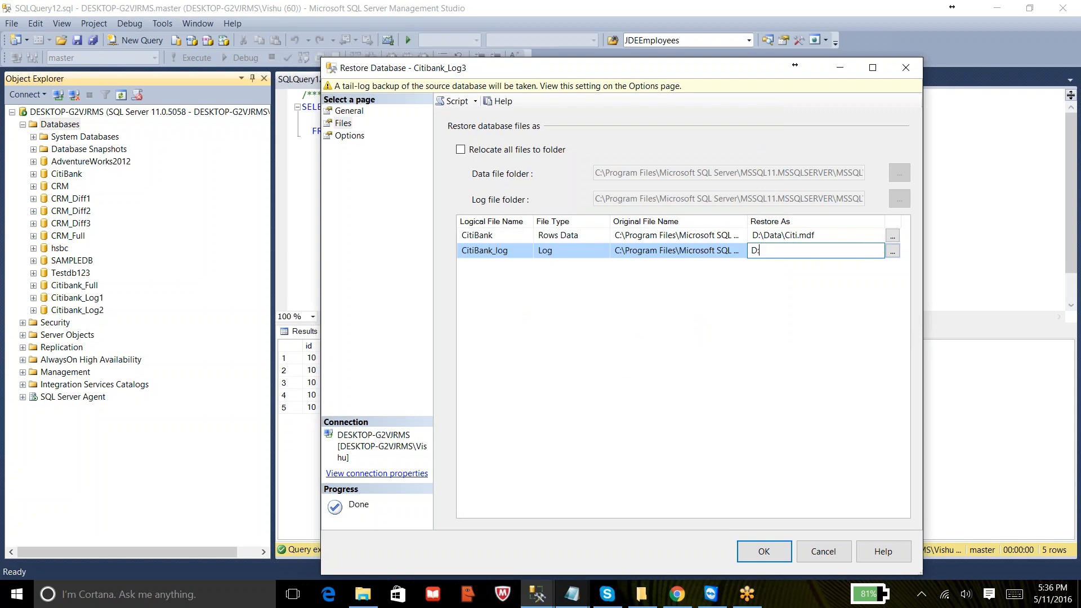
{"action": "type", "text": "\\Data\\Citil.ldf"}
- Turn off the tail-log backup, choose RESTORE WITH NORECOVERY, and run the full backup restore
{"action": "left_click", "coordinate": [350, 135]}
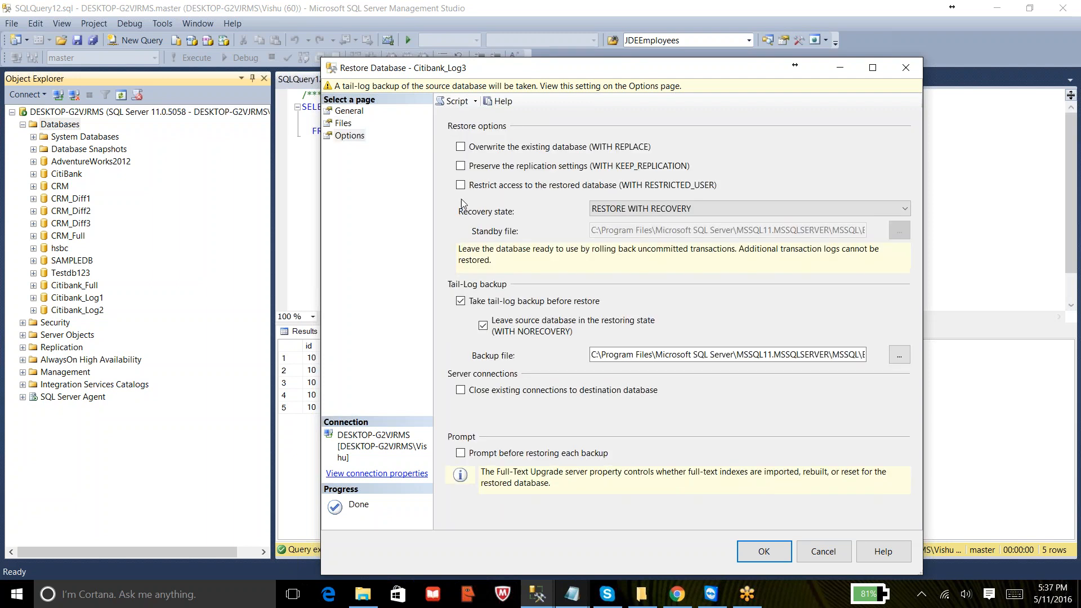
{"action": "left_click", "coordinate": [482, 303]}
{"action": "left_click", "coordinate": [667, 211]}
{"action": "left_click", "coordinate": [670, 234]}
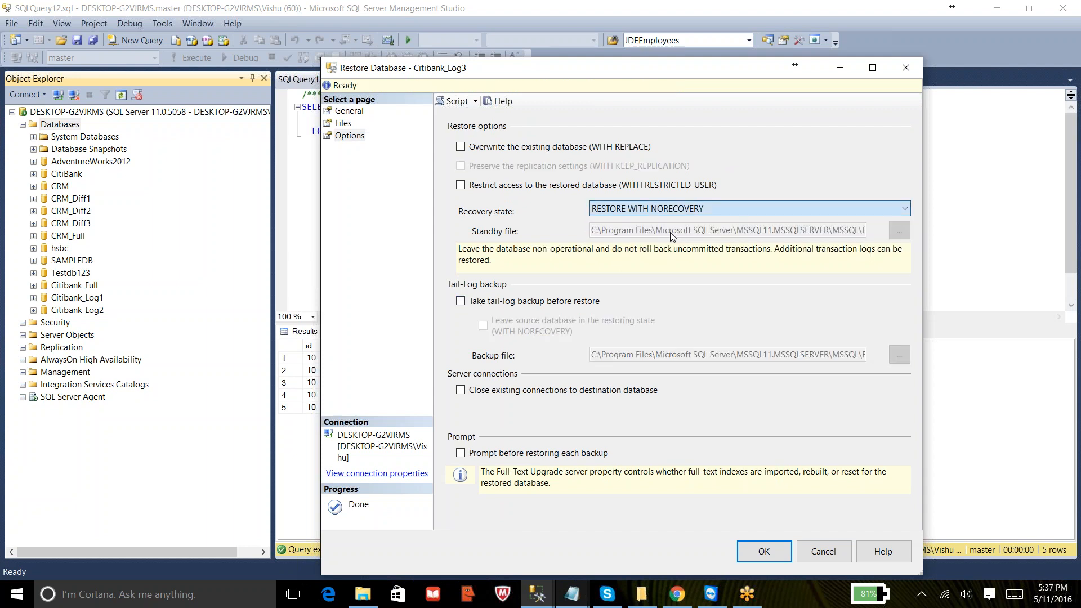
{"action": "left_click", "coordinate": [763, 551]}
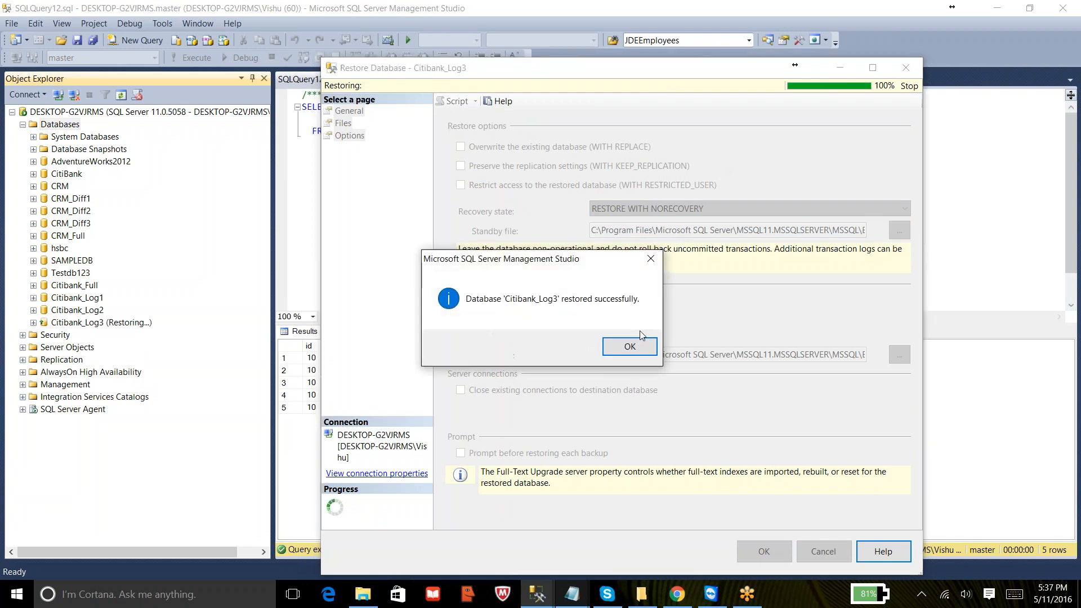
{"action": "left_click", "coordinate": [628, 344]}
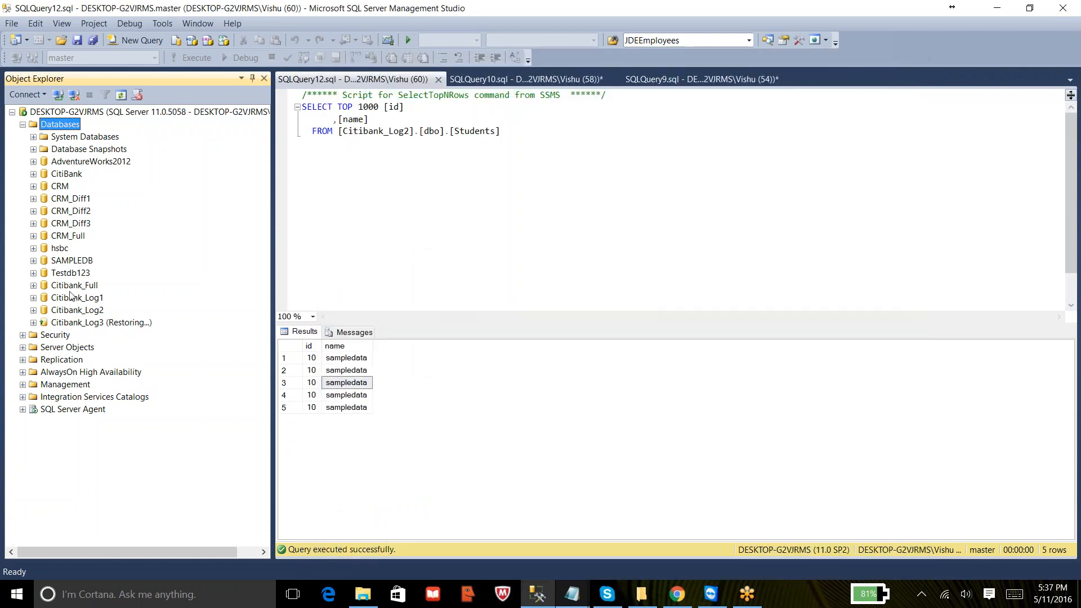
- Open a transaction log restore for Citibank_Log3 and select the backup D:\Backups\Citibank_Log3.trn
{"action": "right_click", "coordinate": [72, 323]}
{"action": "mouse_move", "coordinate": [144, 382]}
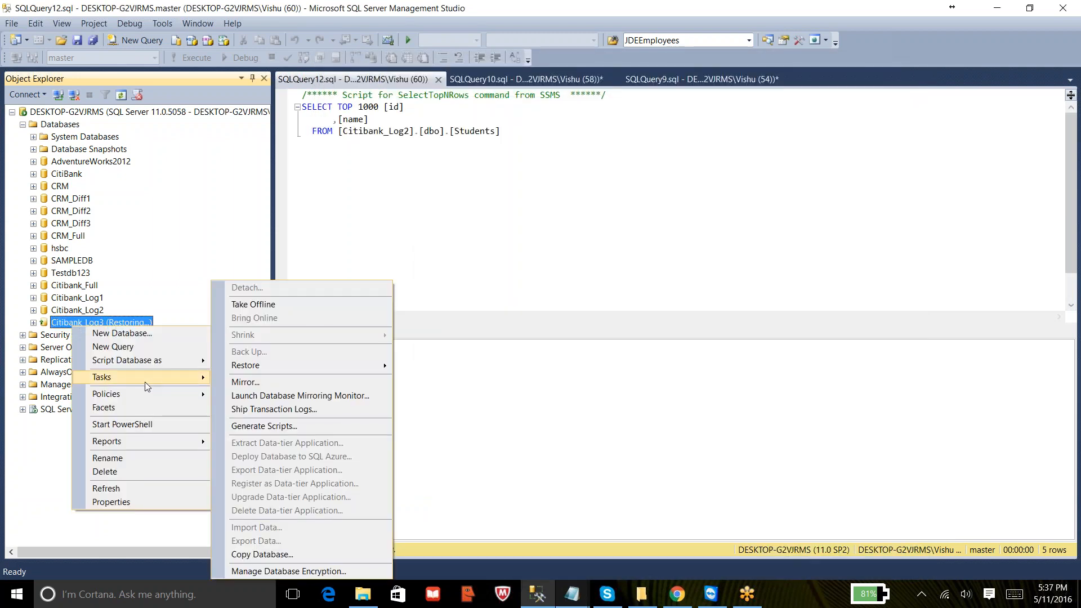
{"action": "mouse_move", "coordinate": [343, 362]}
{"action": "left_click", "coordinate": [471, 395]}
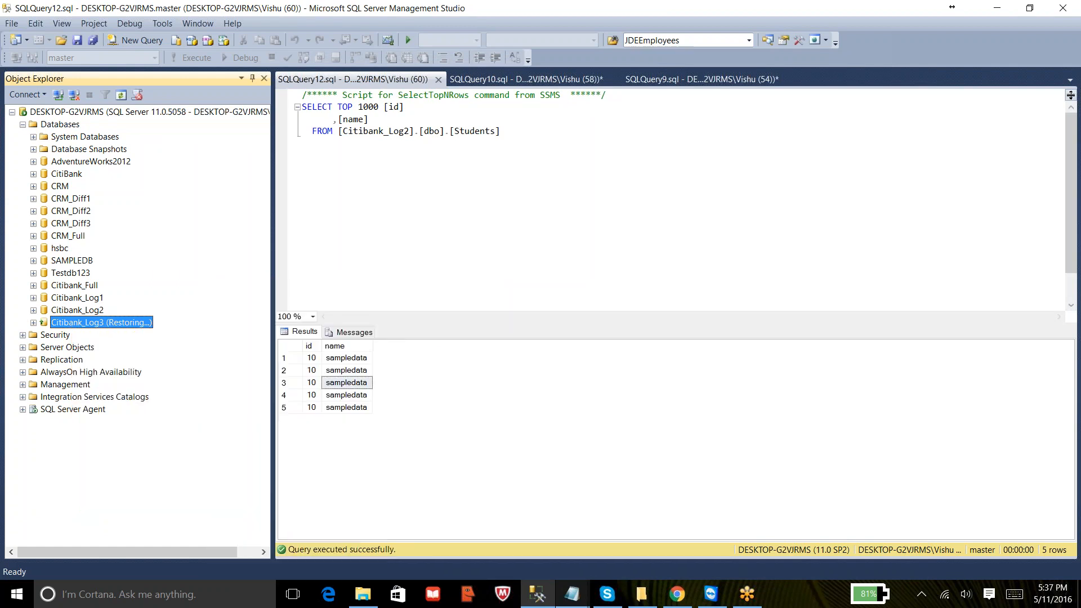
{"action": "left_click", "coordinate": [486, 239]}
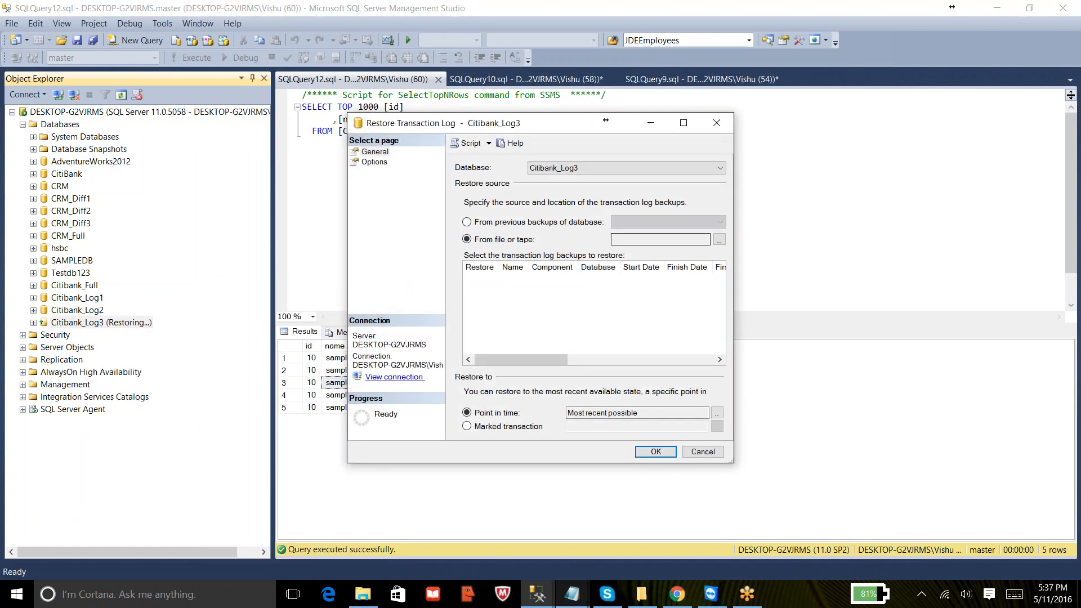
{"action": "left_click", "coordinate": [720, 239]}
{"action": "left_click", "coordinate": [679, 253]}
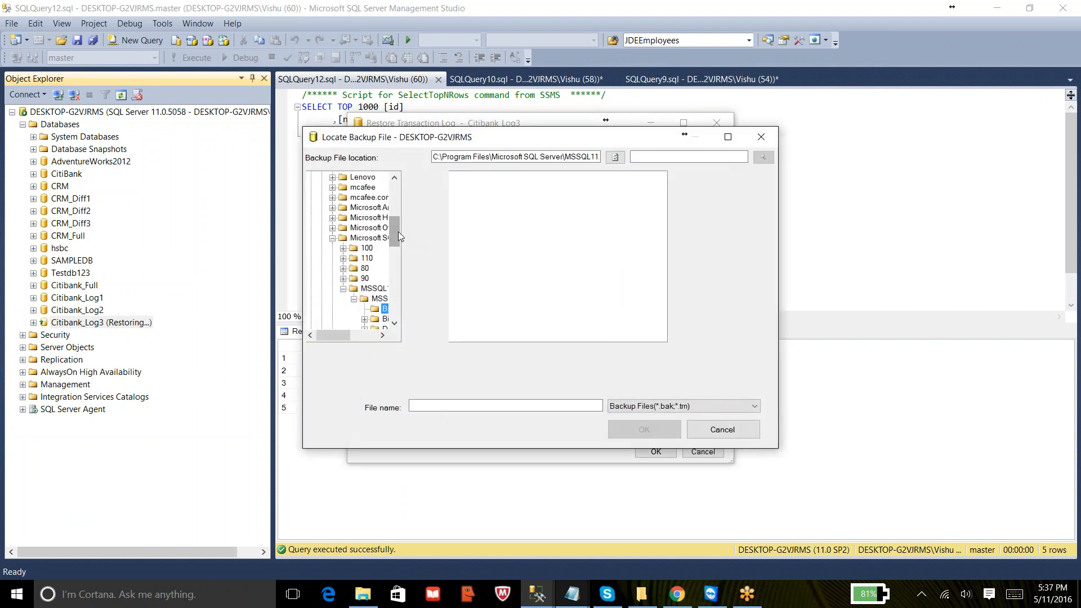
{"action": "left_click_drag", "start_coordinate": [398, 232], "coordinate": [400, 181]}
{"action": "left_click", "coordinate": [312, 178]}
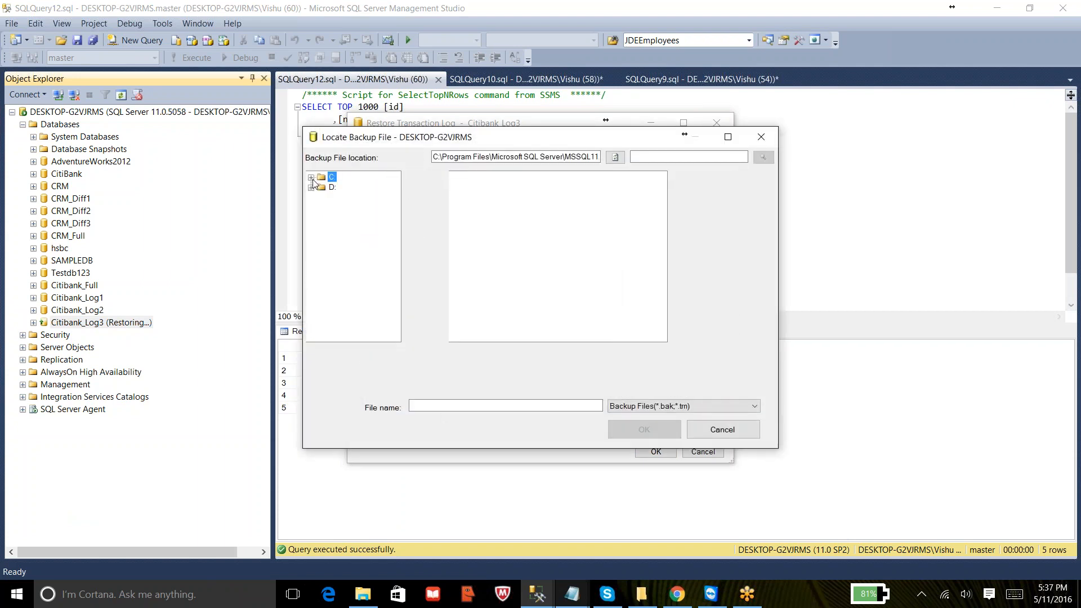
{"action": "left_click", "coordinate": [311, 188]}
{"action": "left_click", "coordinate": [354, 218]}
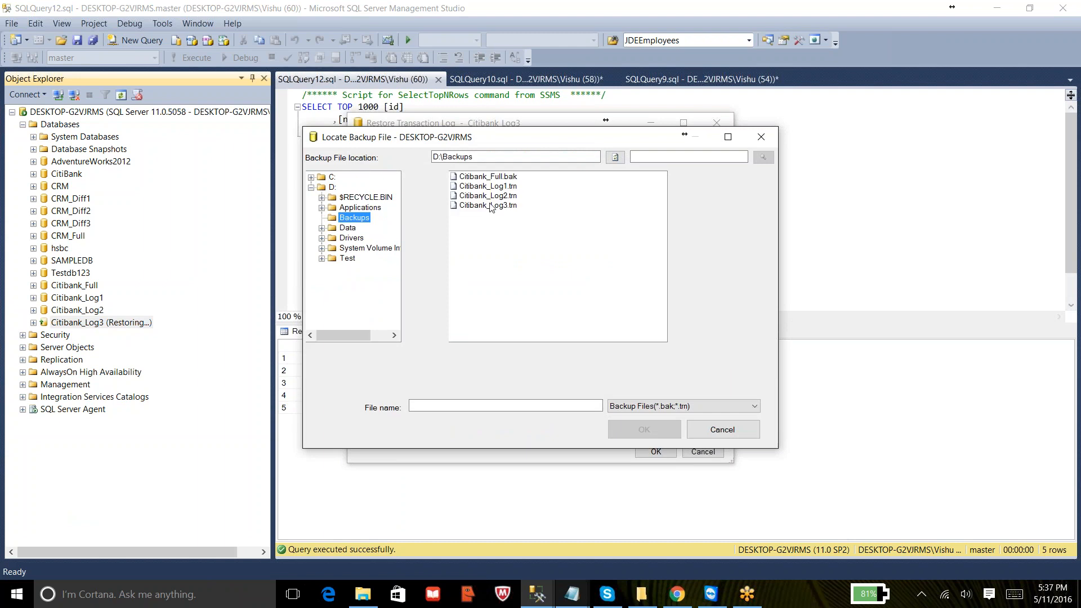
{"action": "left_click", "coordinate": [488, 206]}
{"action": "left_click", "coordinate": [628, 431]}
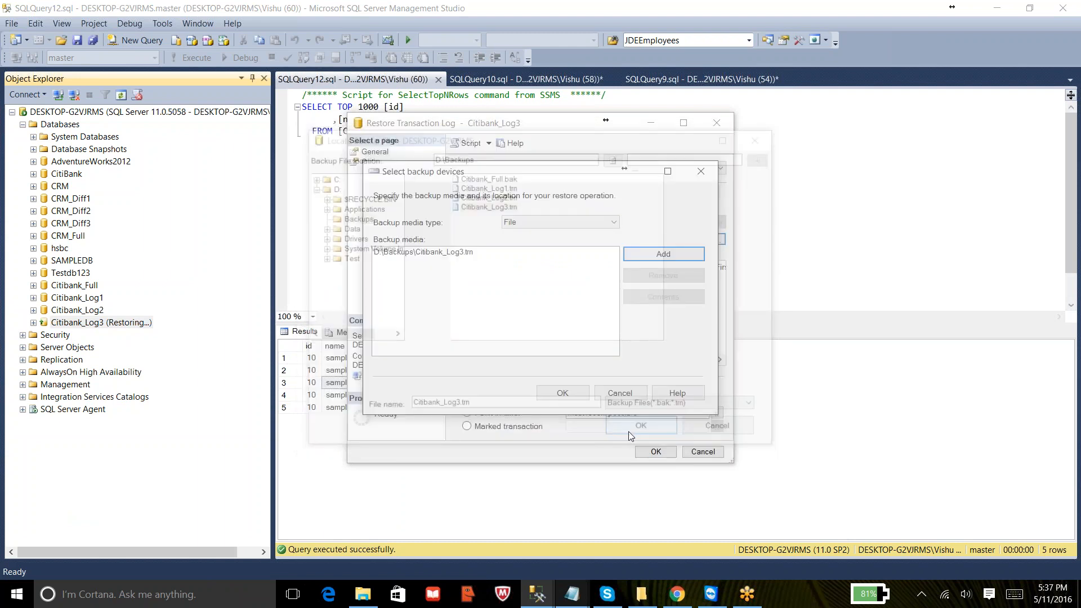
{"action": "left_click", "coordinate": [562, 393]}
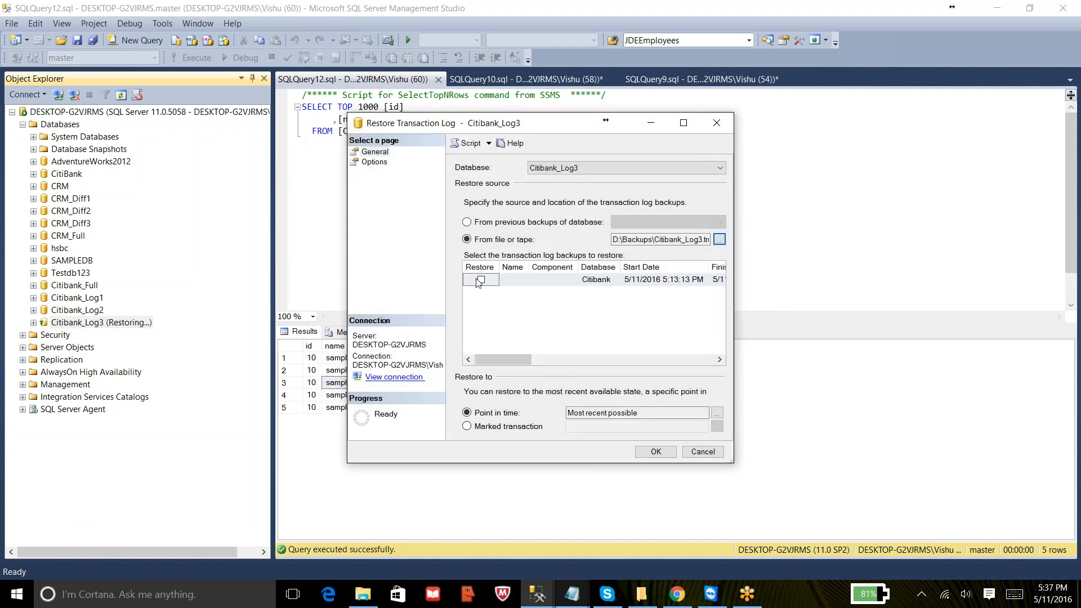
{"action": "left_click", "coordinate": [480, 280]}
- Choose to leave the database non-operational (NORECOVERY) and try to run the Log3 restore
{"action": "left_click", "coordinate": [374, 161]}
{"action": "left_click", "coordinate": [467, 279]}
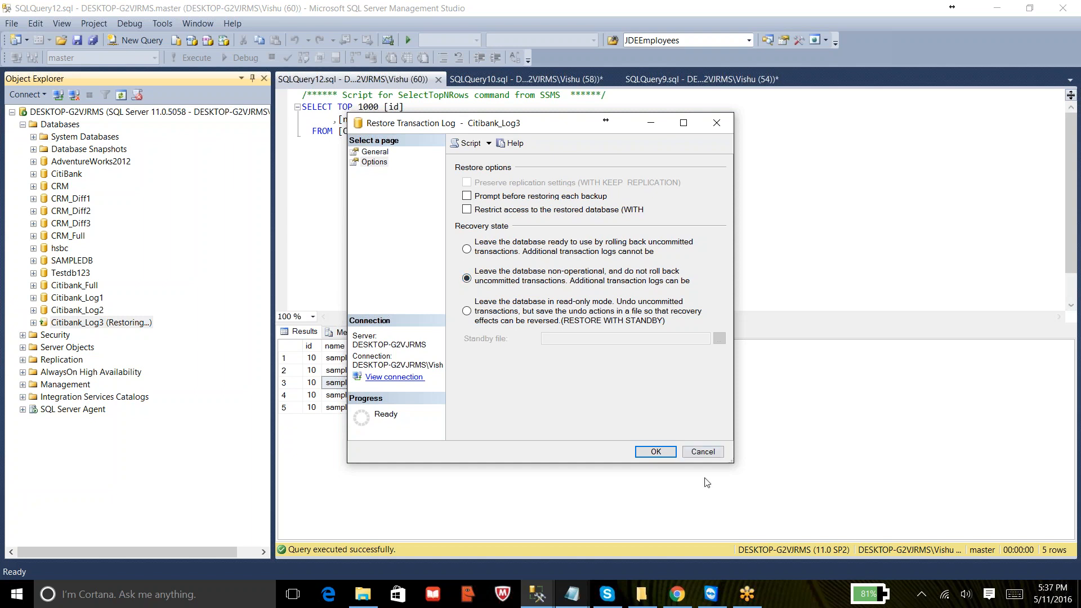
{"action": "left_click", "coordinate": [656, 456]}
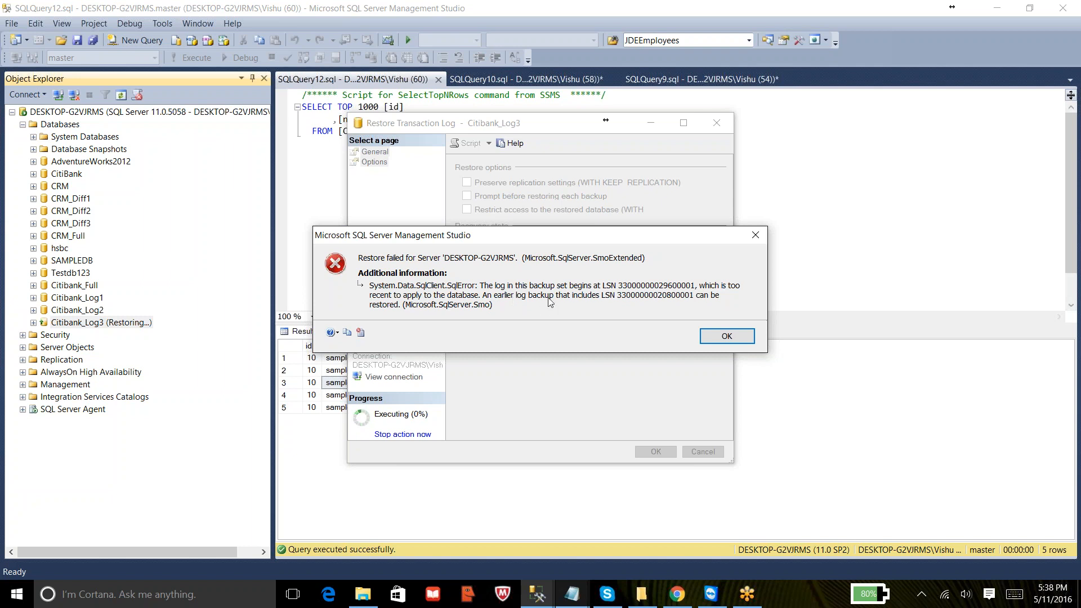
{"action": "left_click", "coordinate": [726, 336]}
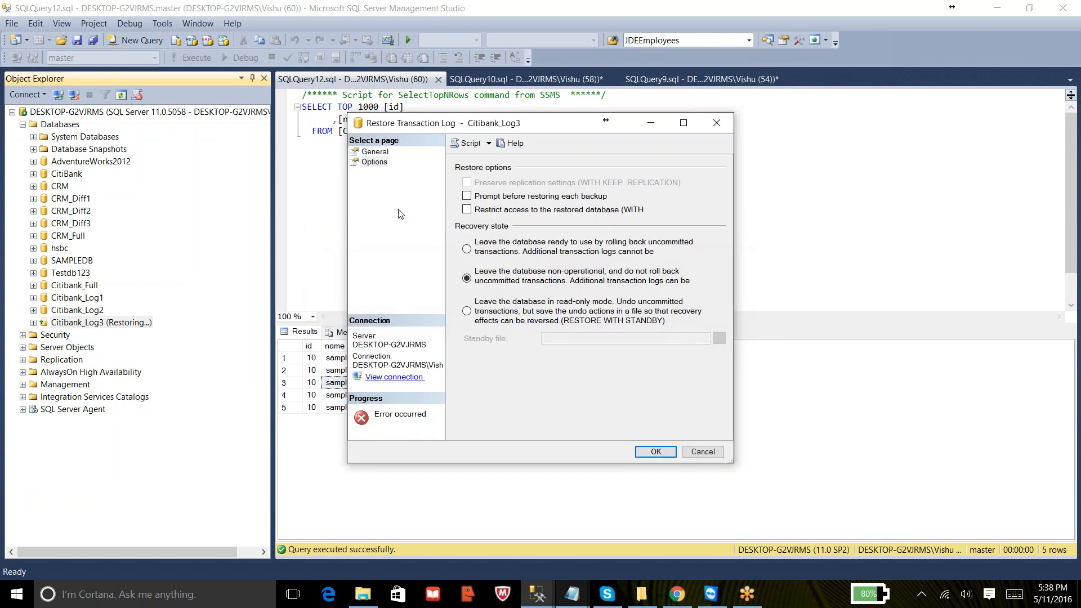
- Review the restore scenario notes in Notepad, highlighting scenario 3 about full plus log backups with NORECOVERY
{"action": "left_click", "coordinate": [375, 154]}
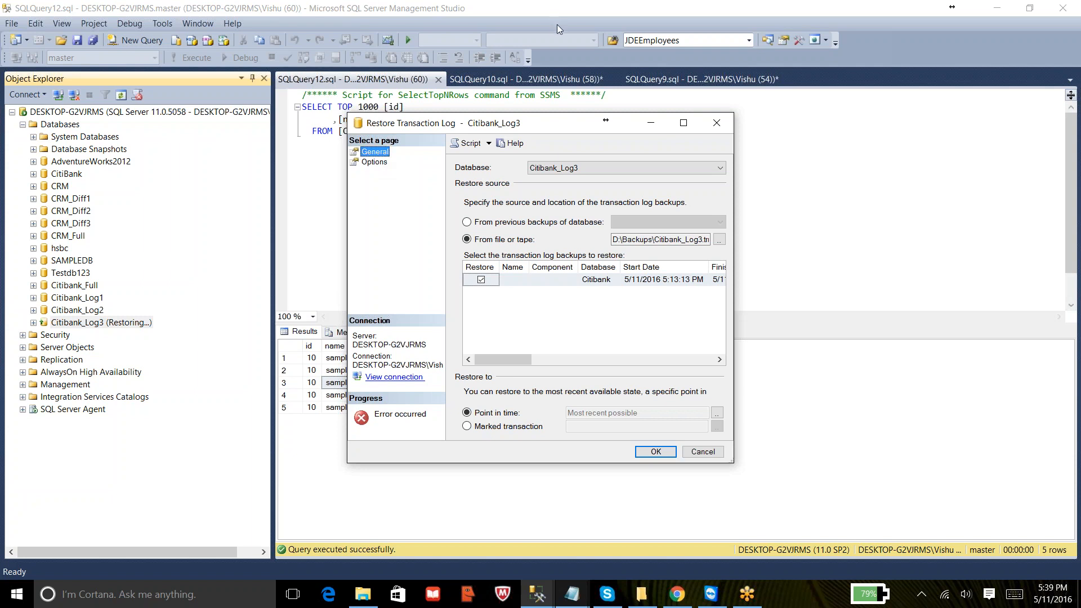
{"action": "left_click", "coordinate": [597, 18]}
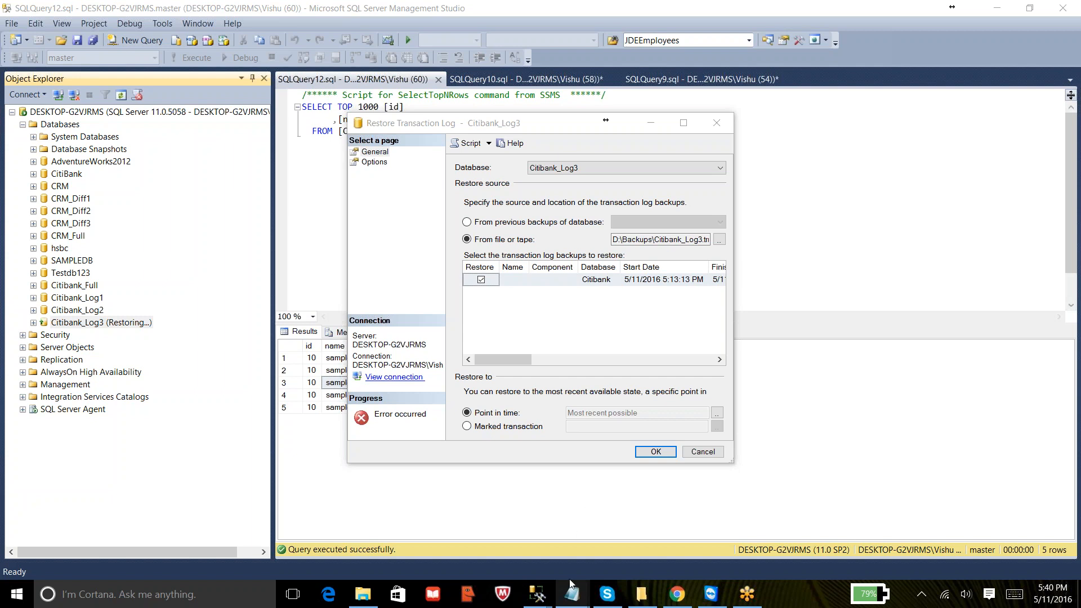
{"action": "right_click", "coordinate": [572, 595]}
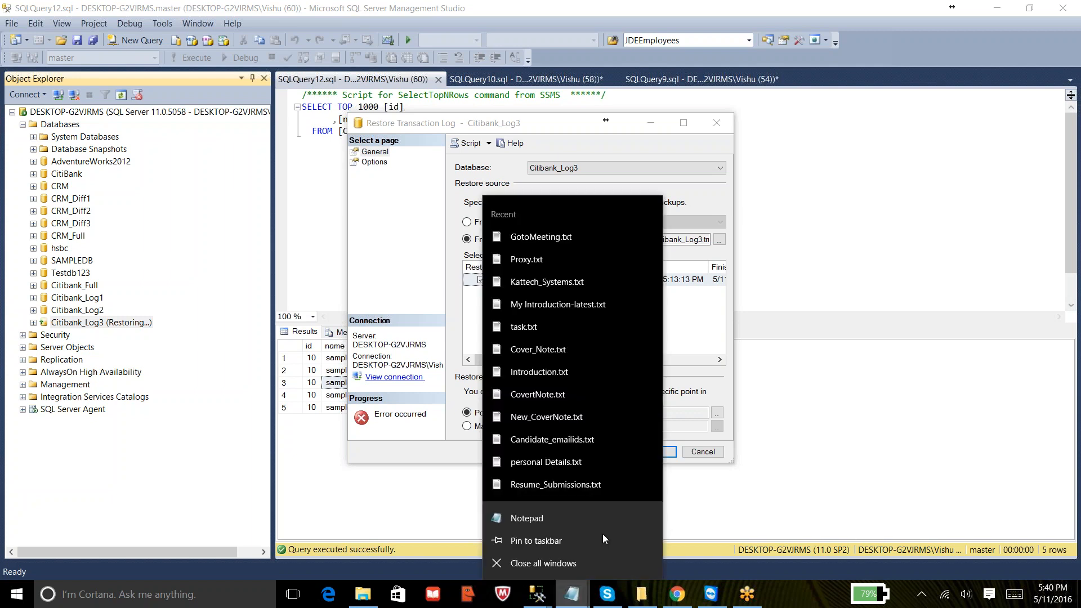
{"action": "left_click", "coordinate": [572, 595]}
{"action": "left_click", "coordinate": [669, 544]}
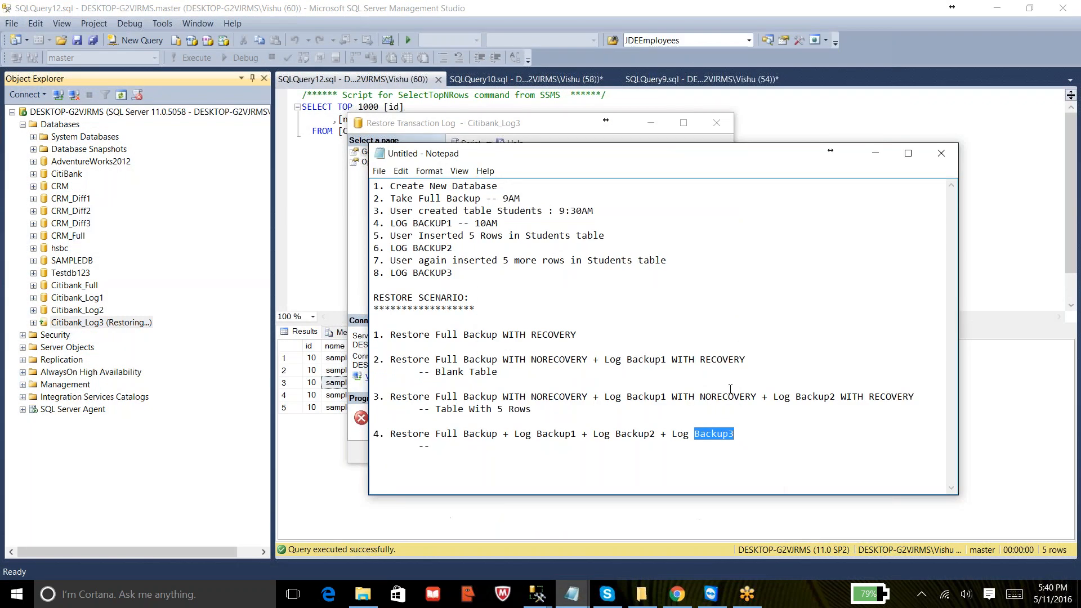
{"action": "left_click_drag", "start_coordinate": [535, 410], "coordinate": [383, 398]}
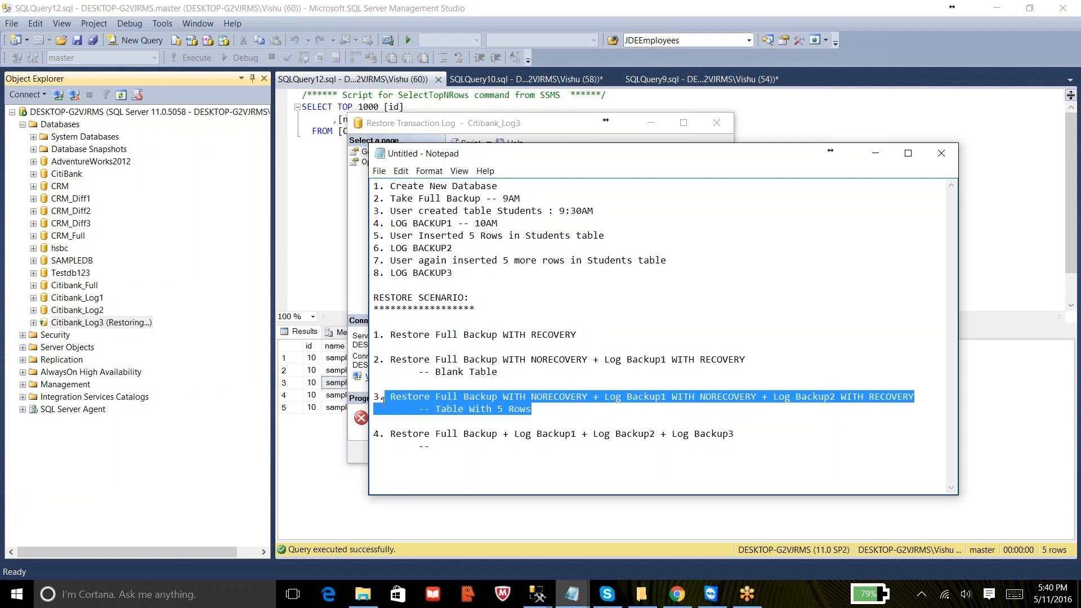
{"action": "left_click", "coordinate": [876, 153]}
{"action": "left_click", "coordinate": [847, 18]}
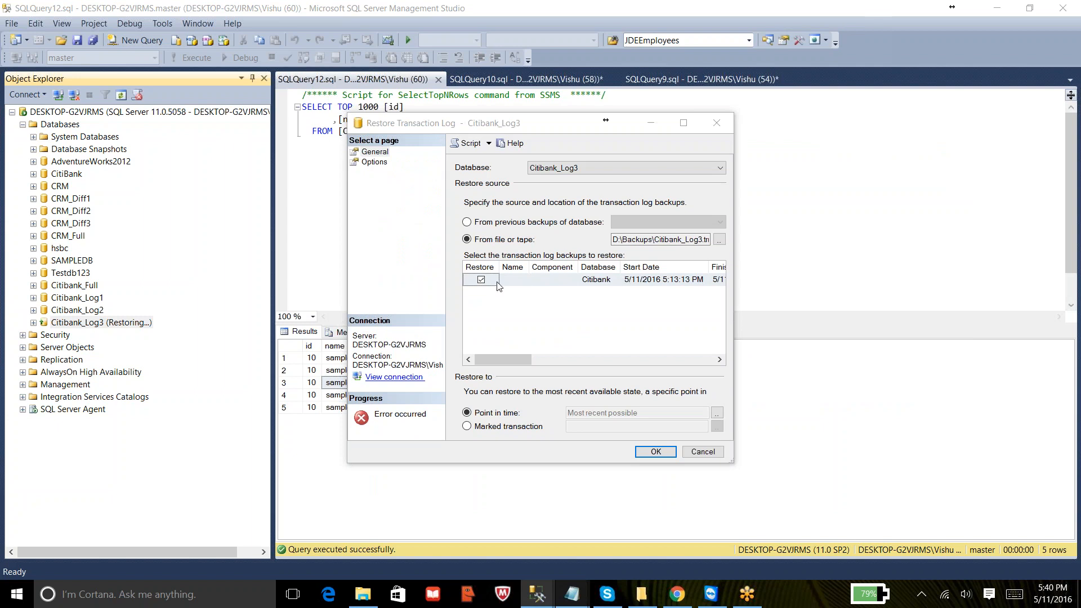
- Replace the selected log backup with D:\Backups\Citibank_Log1.trn, removing Citibank_Log3.trn, and tick it for restore
{"action": "left_click", "coordinate": [481, 280]}
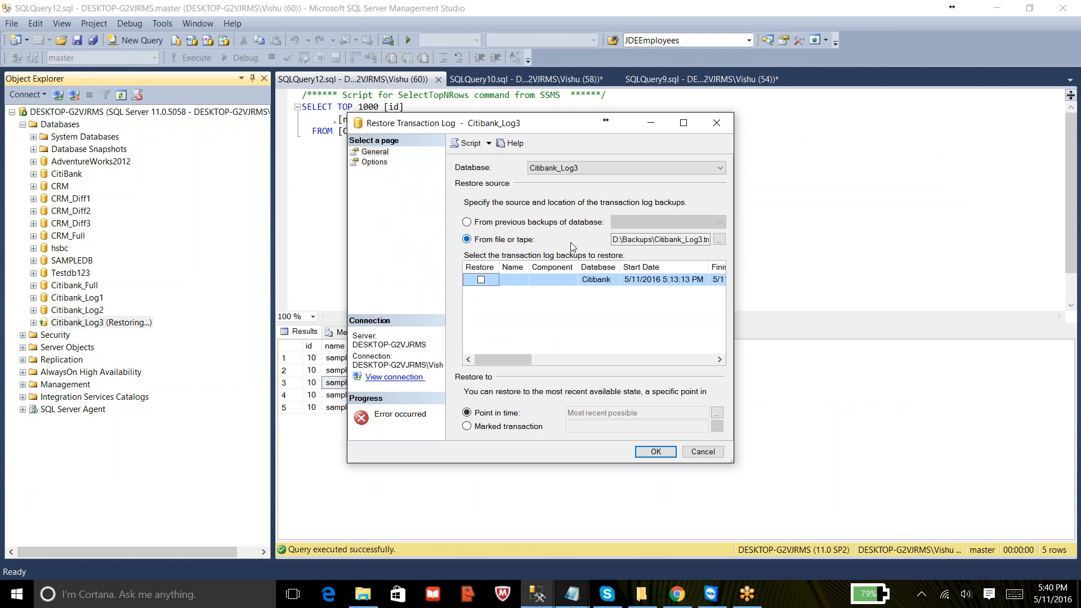
{"action": "left_click", "coordinate": [720, 240]}
{"action": "left_click", "coordinate": [670, 255]}
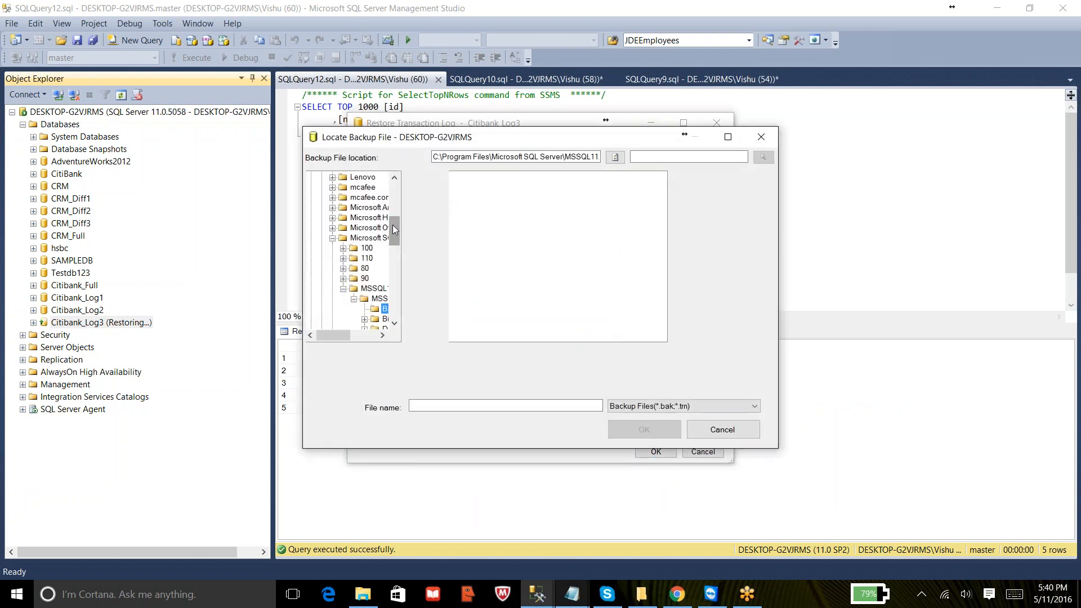
{"action": "left_click_drag", "start_coordinate": [393, 240], "coordinate": [399, 168]}
{"action": "left_click", "coordinate": [311, 178]}
{"action": "left_click", "coordinate": [311, 177]}
{"action": "left_click", "coordinate": [311, 178]}
{"action": "left_click", "coordinate": [311, 187]}
{"action": "left_click", "coordinate": [354, 218]}
{"action": "left_click", "coordinate": [501, 187]}
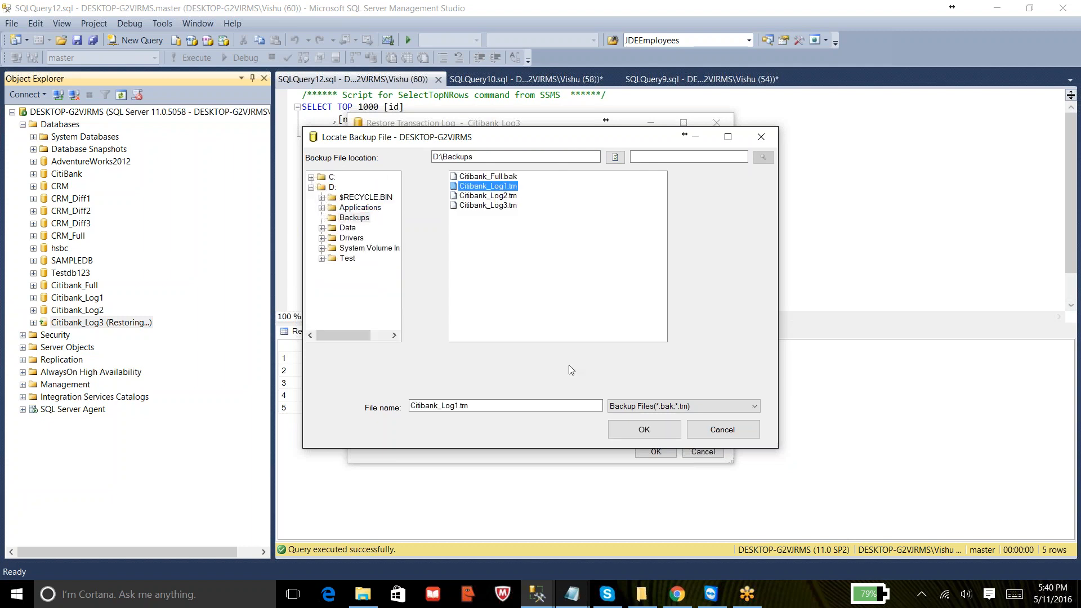
{"action": "left_click", "coordinate": [644, 430]}
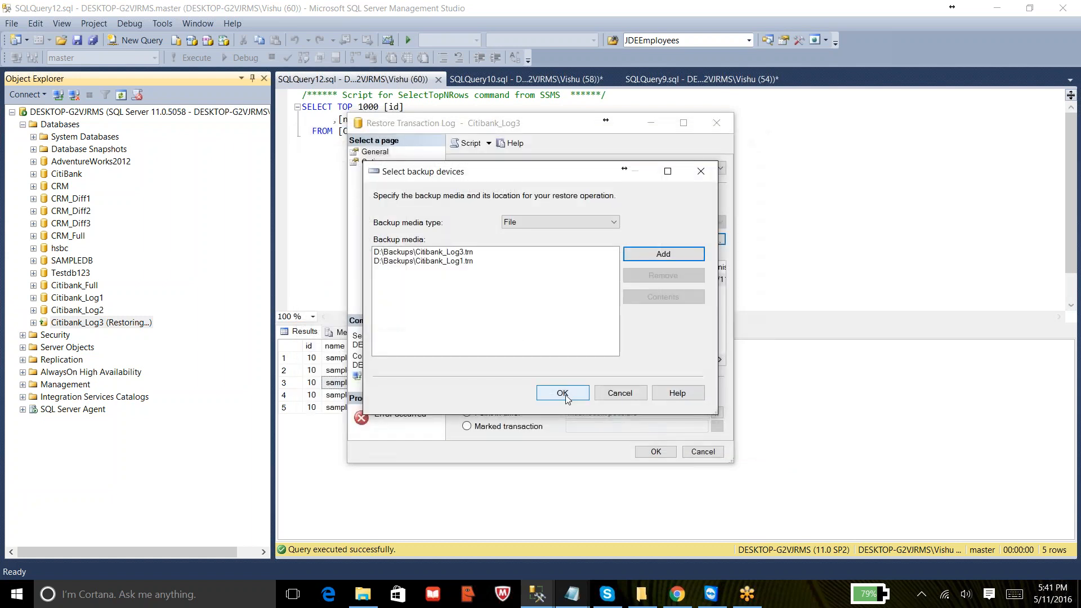
{"action": "left_click", "coordinate": [480, 255]}
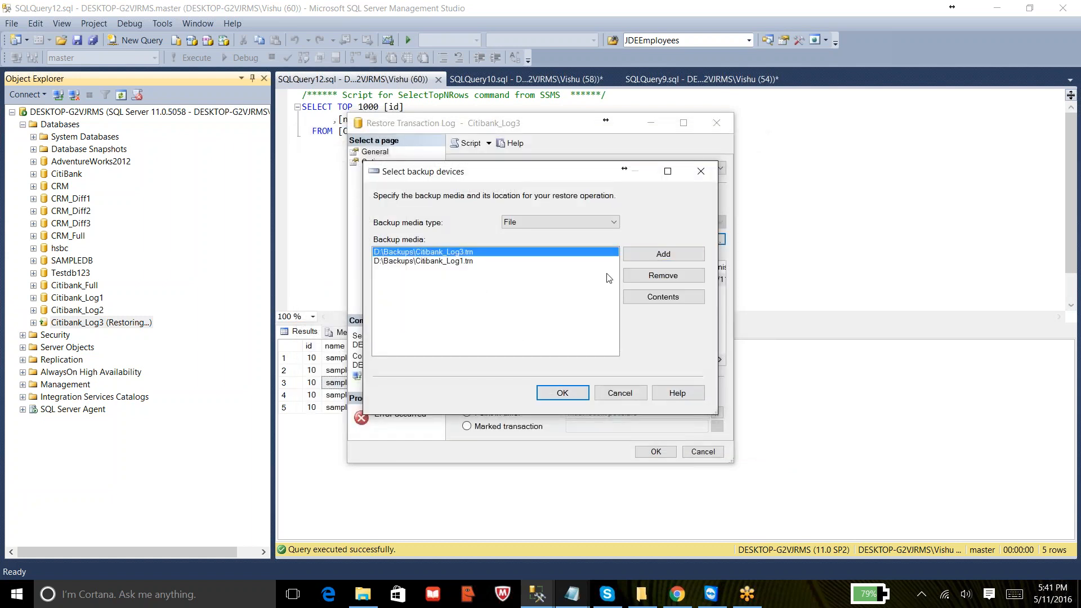
{"action": "left_click", "coordinate": [634, 277]}
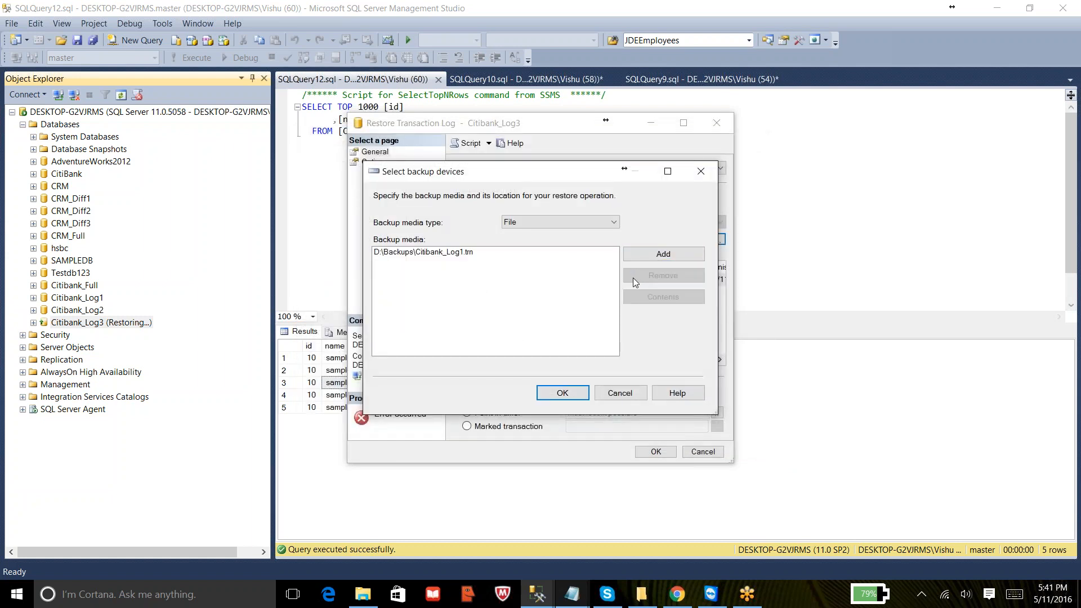
{"action": "left_click", "coordinate": [566, 396]}
{"action": "left_click", "coordinate": [481, 279]}
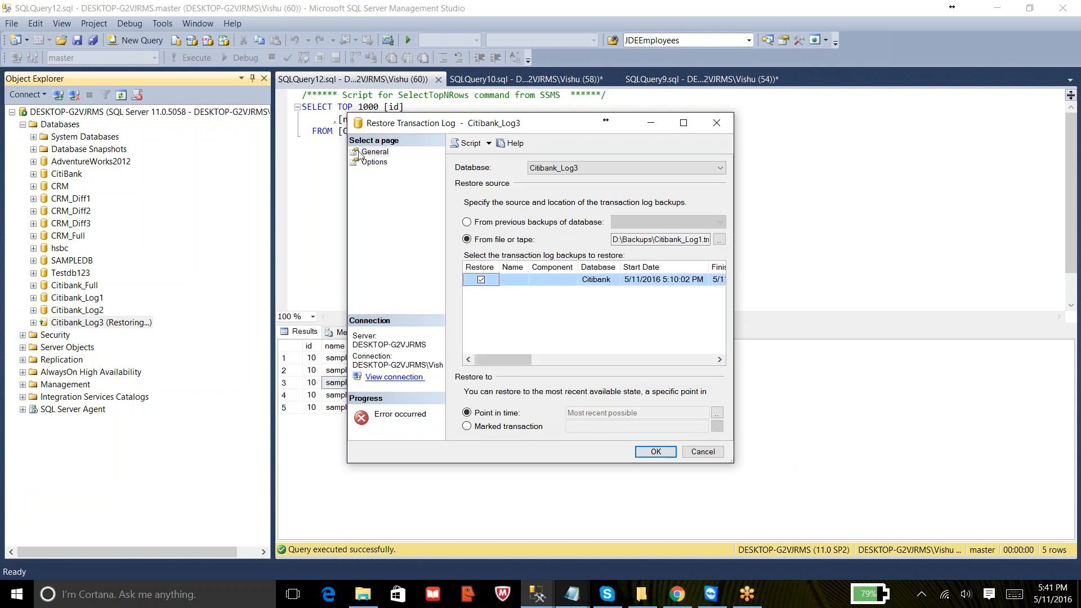
- Run the Log1 transaction log restore leaving the database non-operational (NORECOVERY)
{"action": "left_click", "coordinate": [369, 163]}
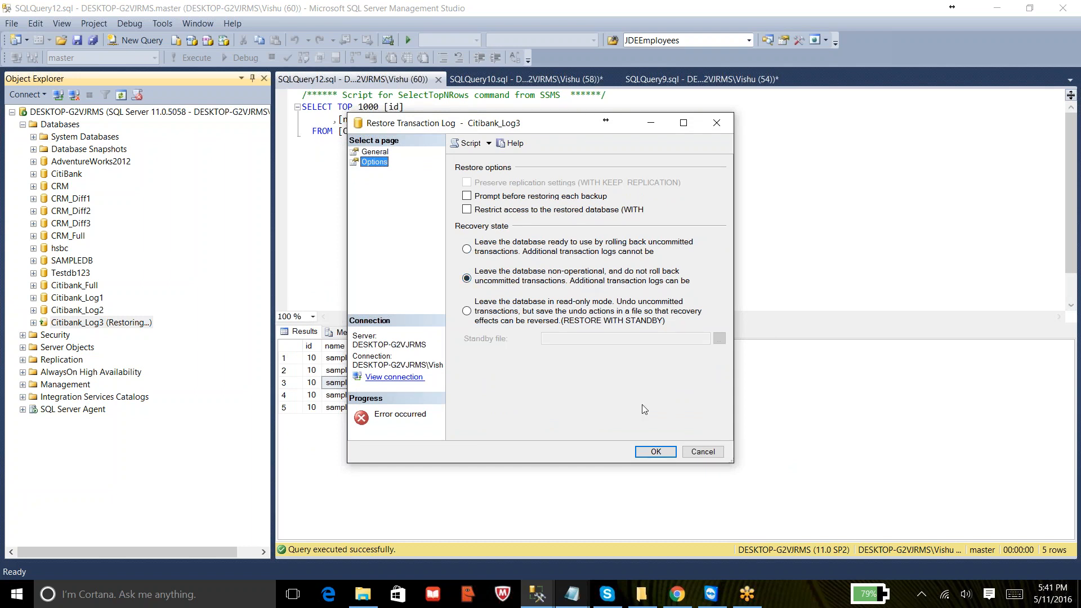
{"action": "left_click", "coordinate": [644, 450]}
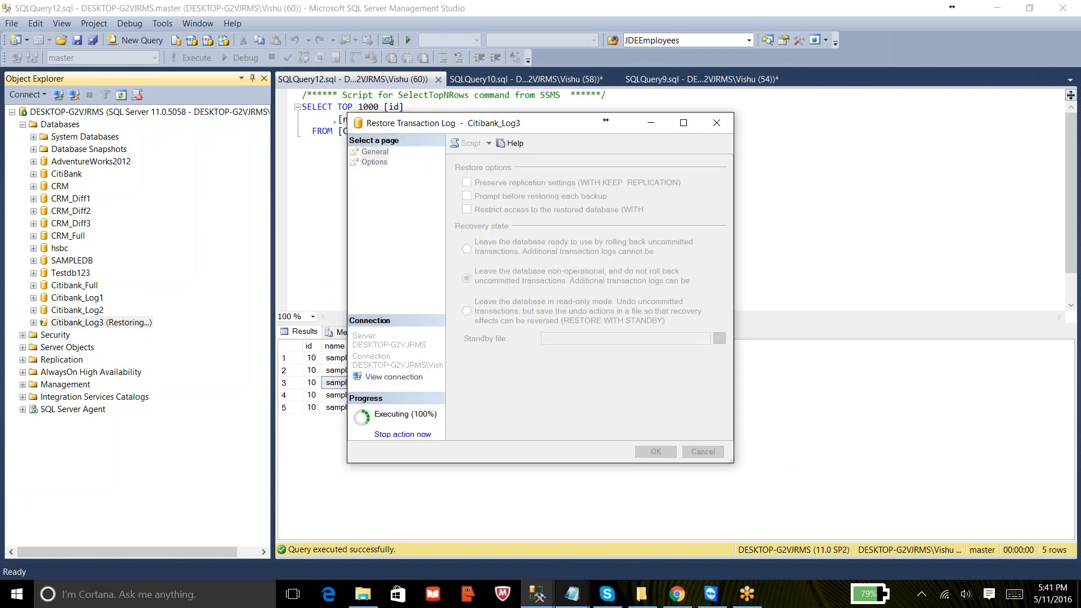
{"action": "left_click", "coordinate": [732, 319]}
- Open a transaction log restore for Citibank_Log3 and select the backup D:\Backups\Citibank_Log2.trn
{"action": "right_click", "coordinate": [115, 322]}
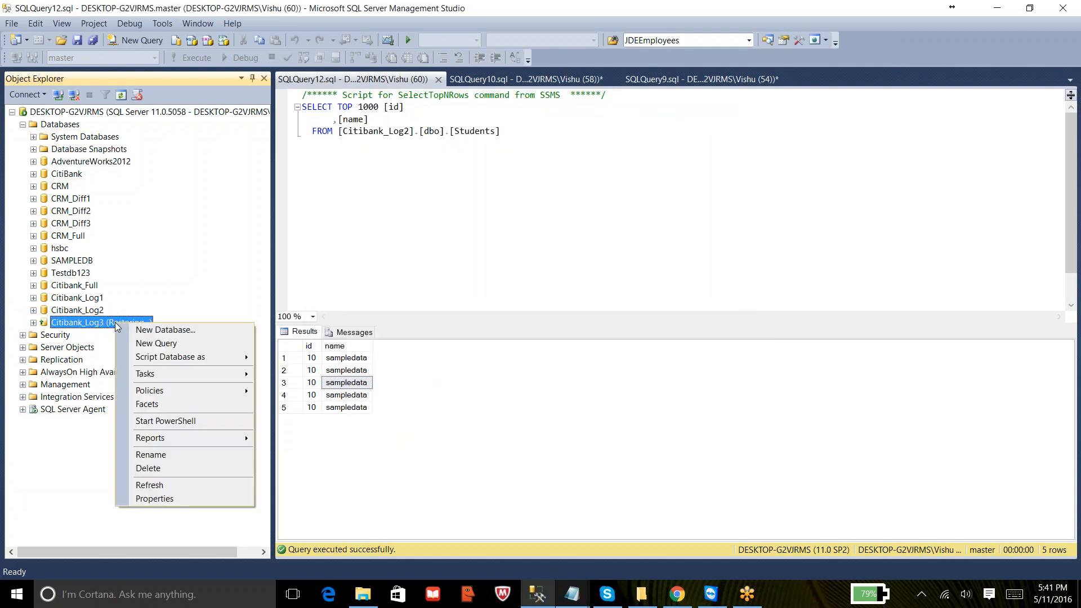
{"action": "mouse_move", "coordinate": [168, 380]}
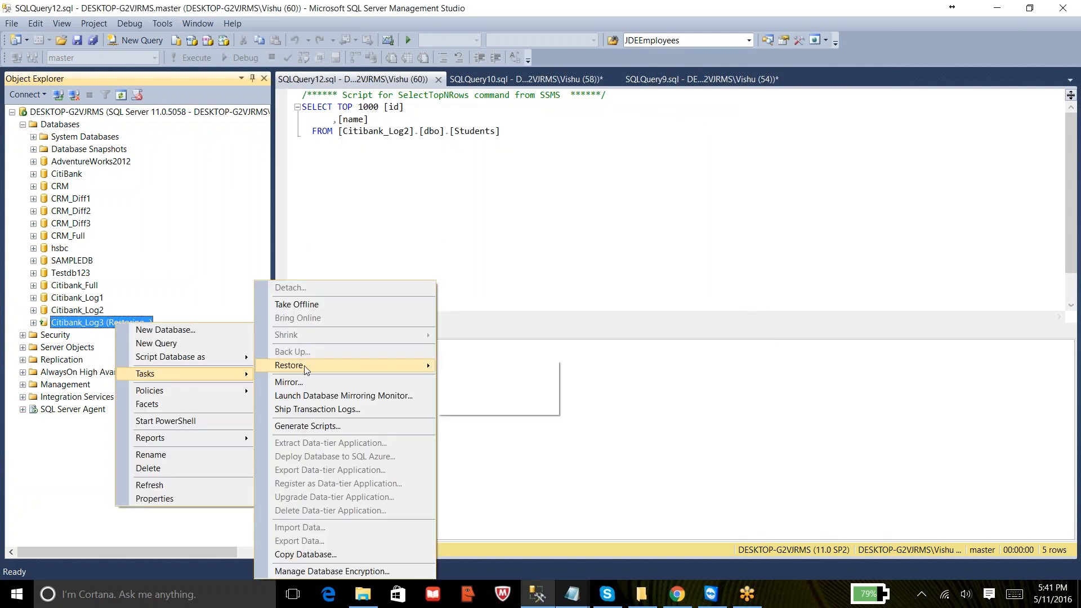
{"action": "mouse_move", "coordinate": [401, 363]}
{"action": "left_click", "coordinate": [488, 394]}
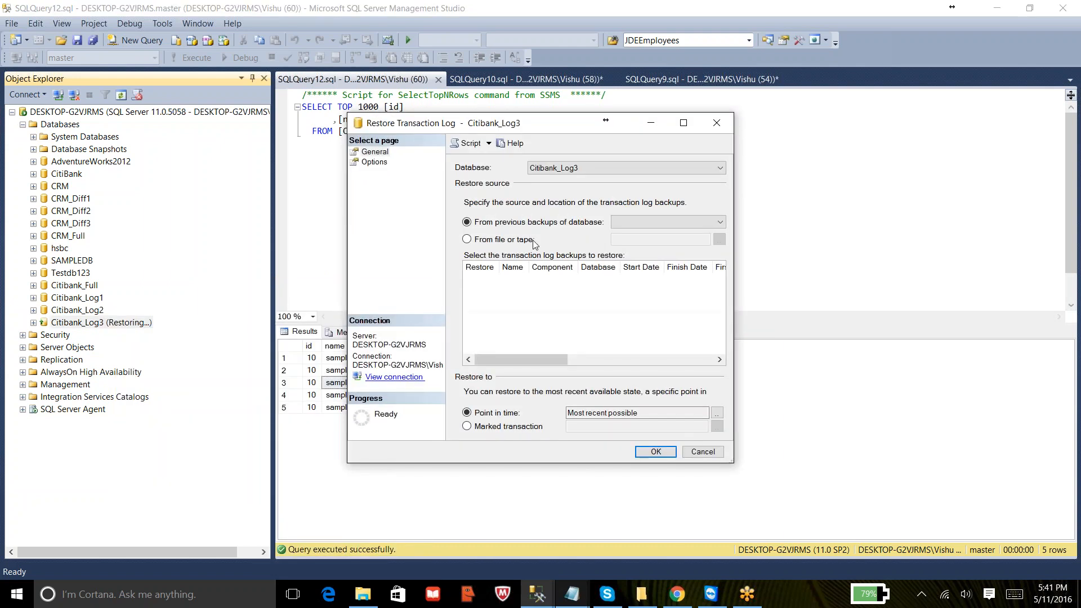
{"action": "left_click", "coordinate": [467, 239]}
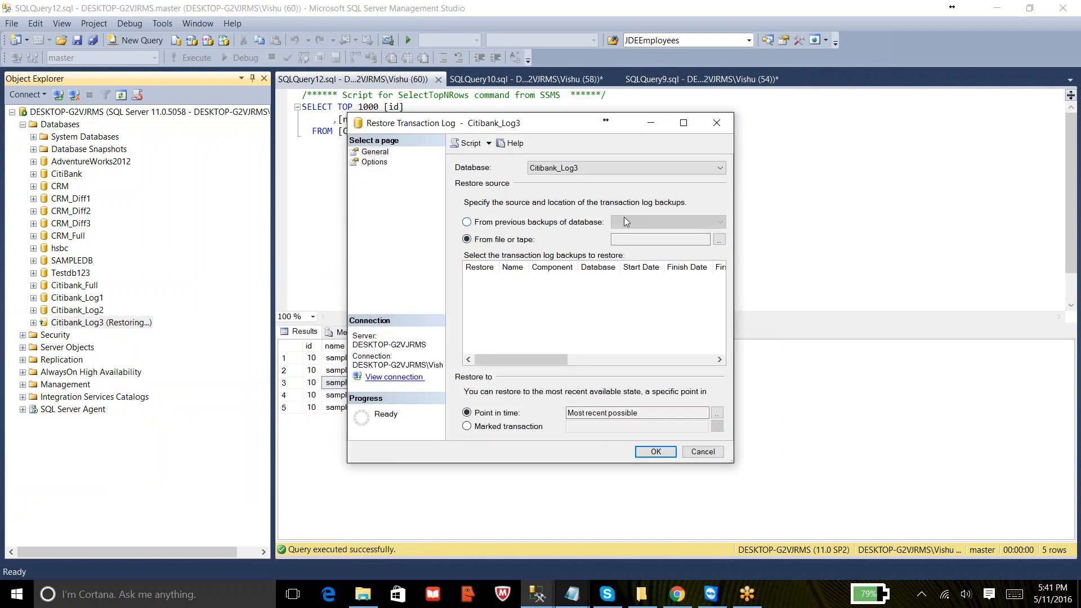
{"action": "left_click", "coordinate": [719, 239]}
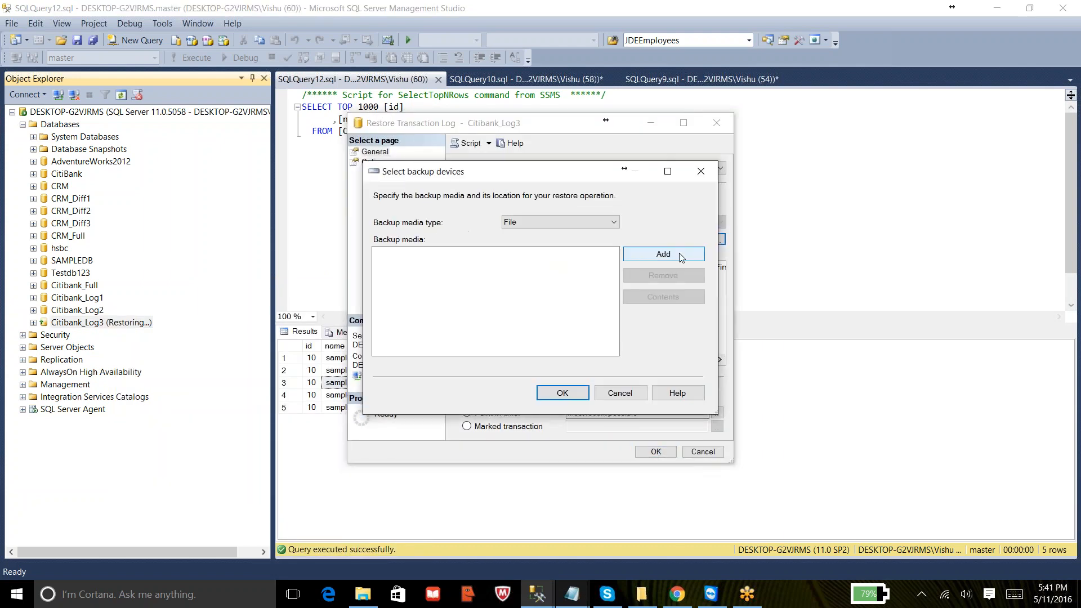
{"action": "left_click", "coordinate": [680, 257]}
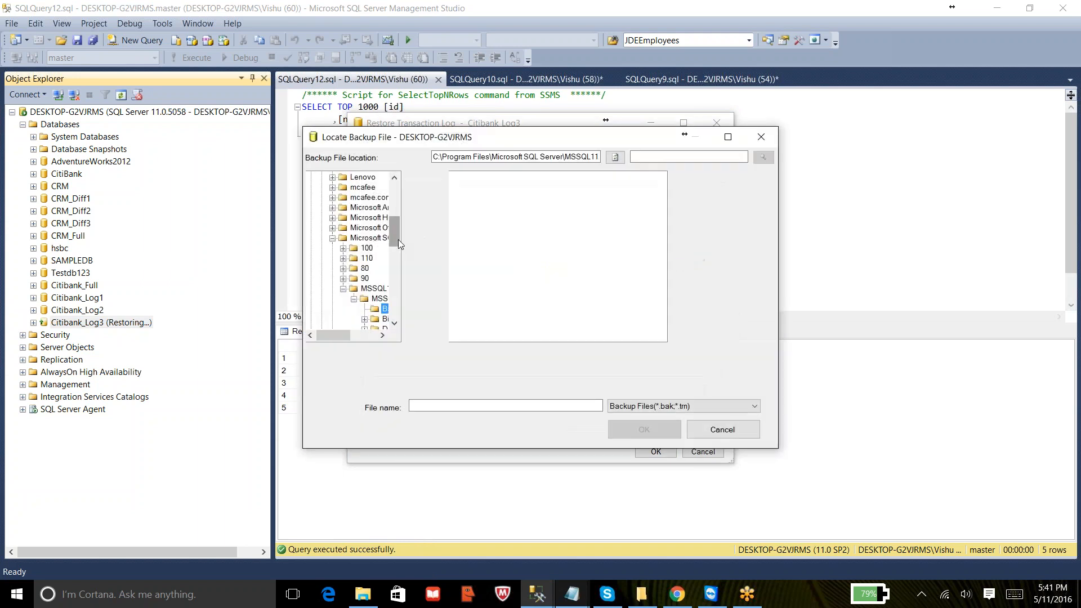
{"action": "left_click_drag", "start_coordinate": [398, 241], "coordinate": [404, 181]}
{"action": "left_click", "coordinate": [311, 178]}
{"action": "left_click", "coordinate": [311, 187]}
{"action": "left_click", "coordinate": [353, 218]}
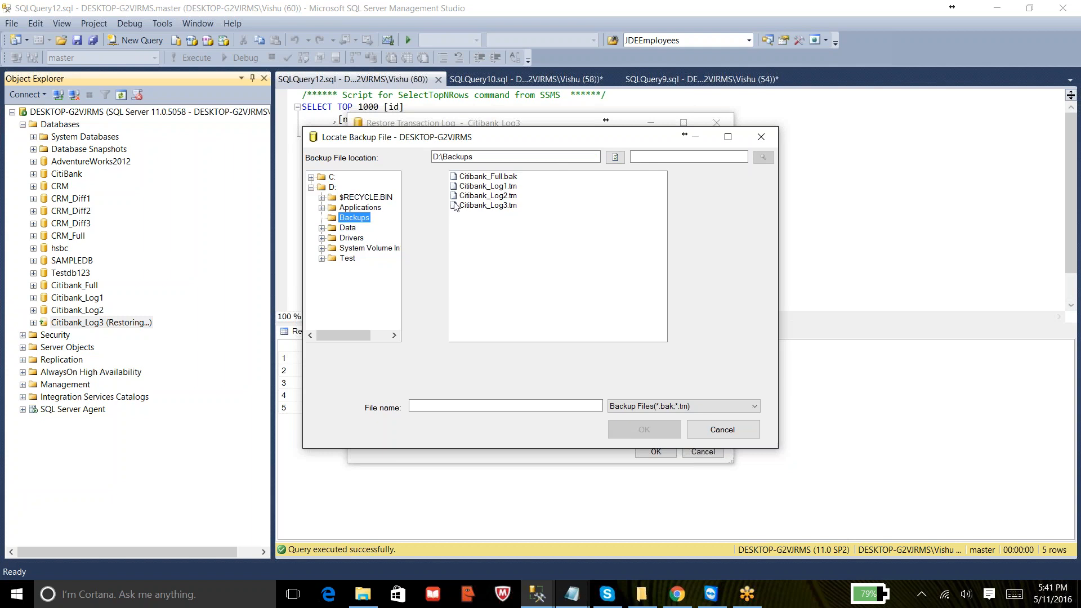
{"action": "left_click", "coordinate": [489, 196]}
{"action": "left_click", "coordinate": [631, 426]}
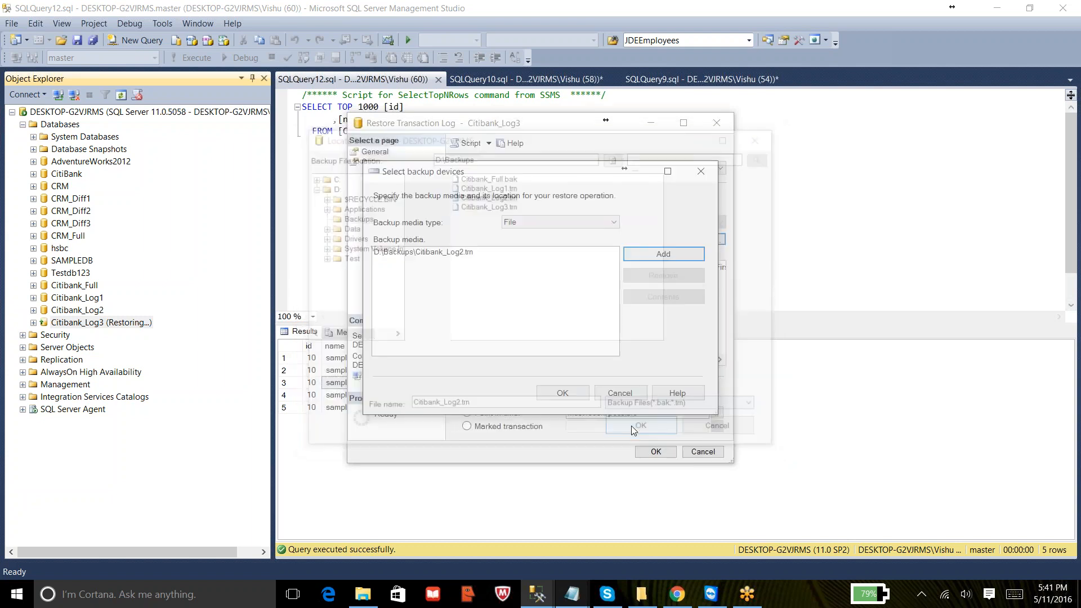
{"action": "left_click", "coordinate": [561, 395]}
{"action": "left_click", "coordinate": [481, 279]}
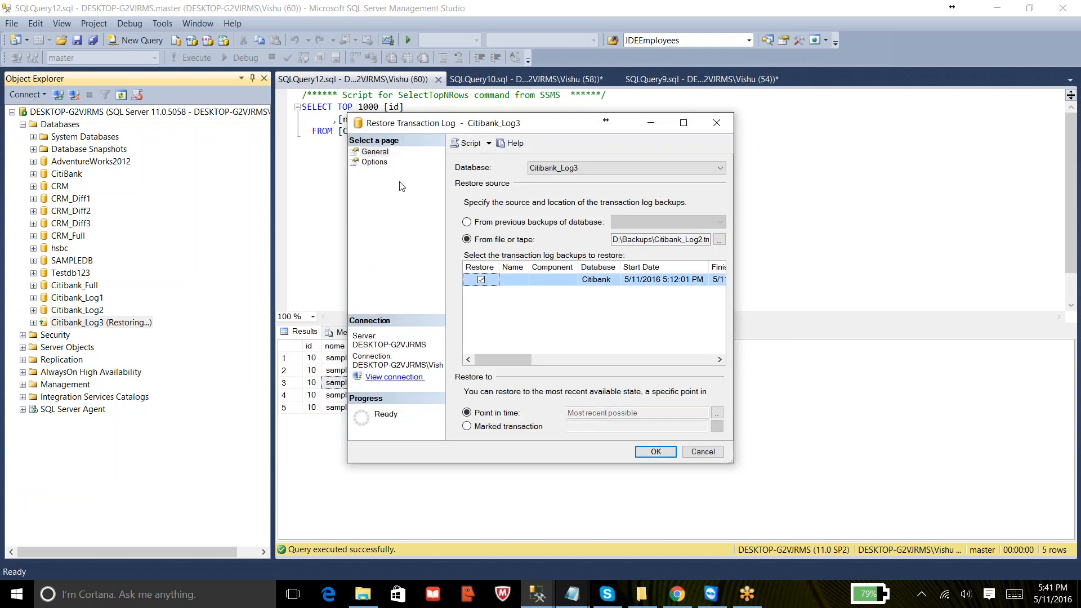
- Choose RESTORE WITH NORECOVERY and run the Log2 transaction log restore
{"action": "left_click", "coordinate": [375, 161]}
{"action": "left_click", "coordinate": [467, 278]}
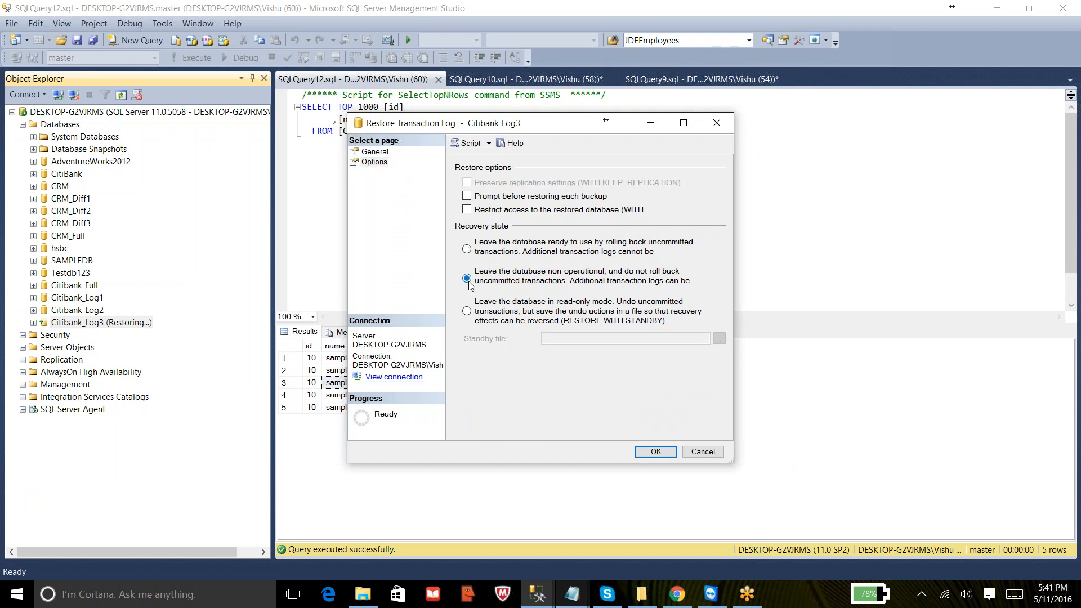
{"action": "left_click", "coordinate": [655, 452]}
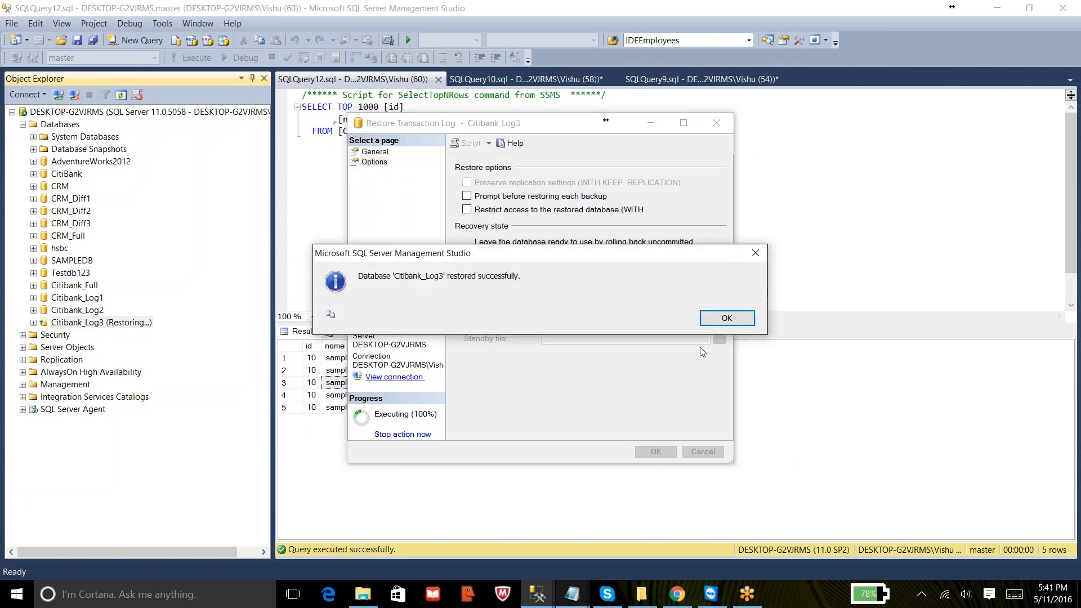
{"action": "left_click", "coordinate": [715, 319]}
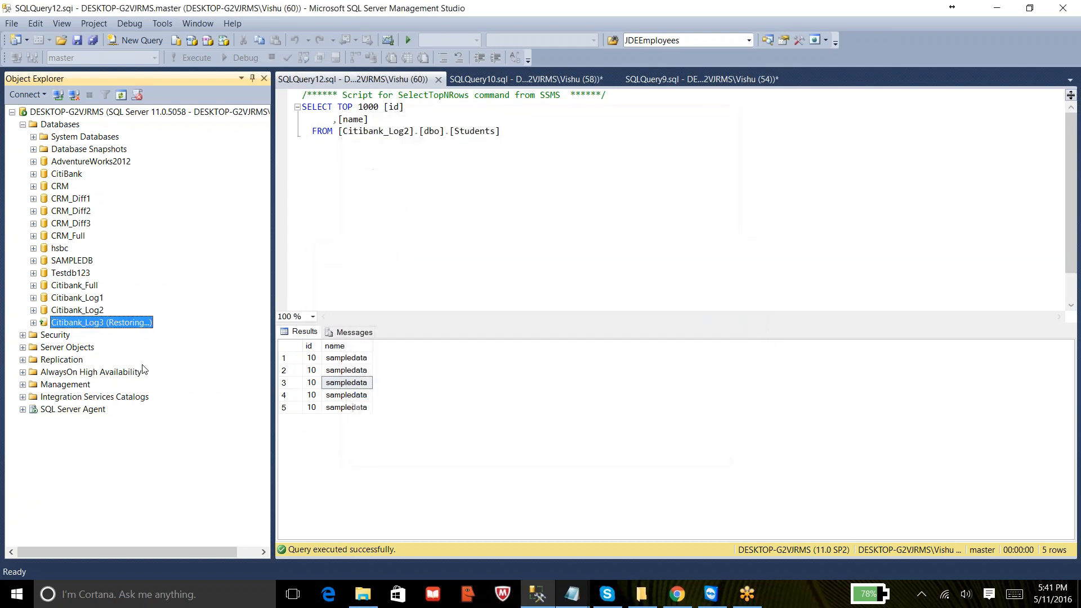
- Open a transaction log restore for Citibank_Log3, add the backup file D:\Backups\Citibank_Log3.trn and tick it for restore
{"action": "right_click", "coordinate": [135, 328]}
{"action": "key", "text": "Escape"}
{"action": "right_click", "coordinate": [135, 325]}
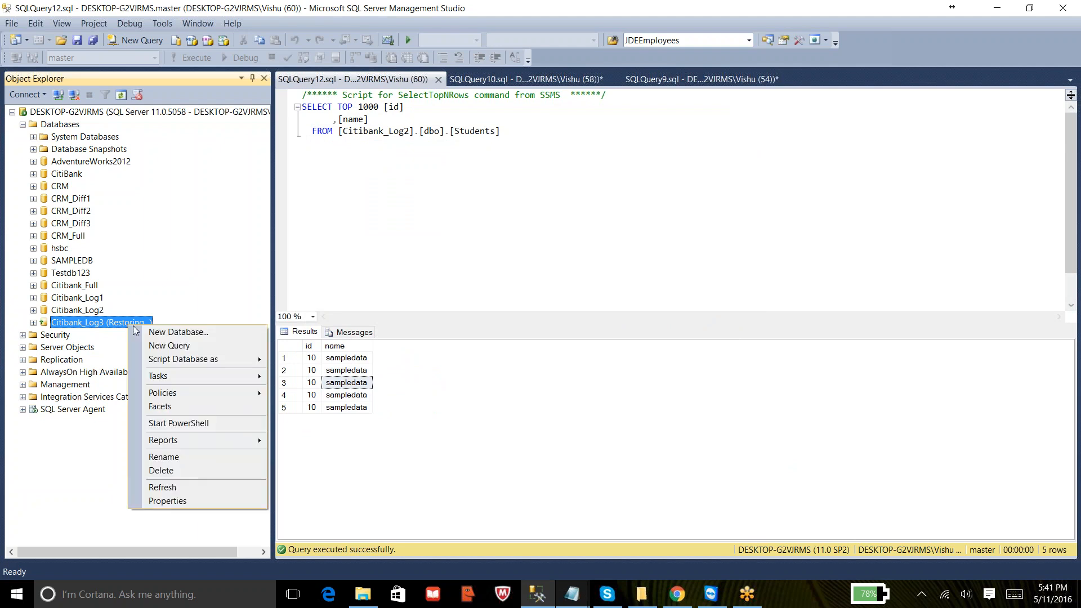
{"action": "mouse_move", "coordinate": [198, 373]}
{"action": "mouse_move", "coordinate": [380, 370]}
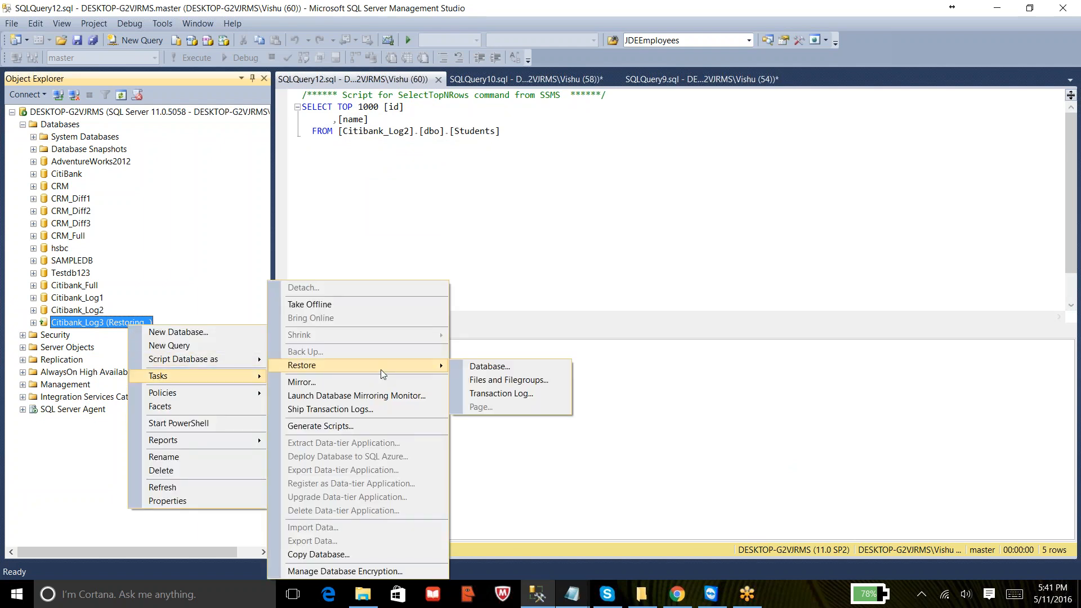
{"action": "left_click", "coordinate": [501, 393]}
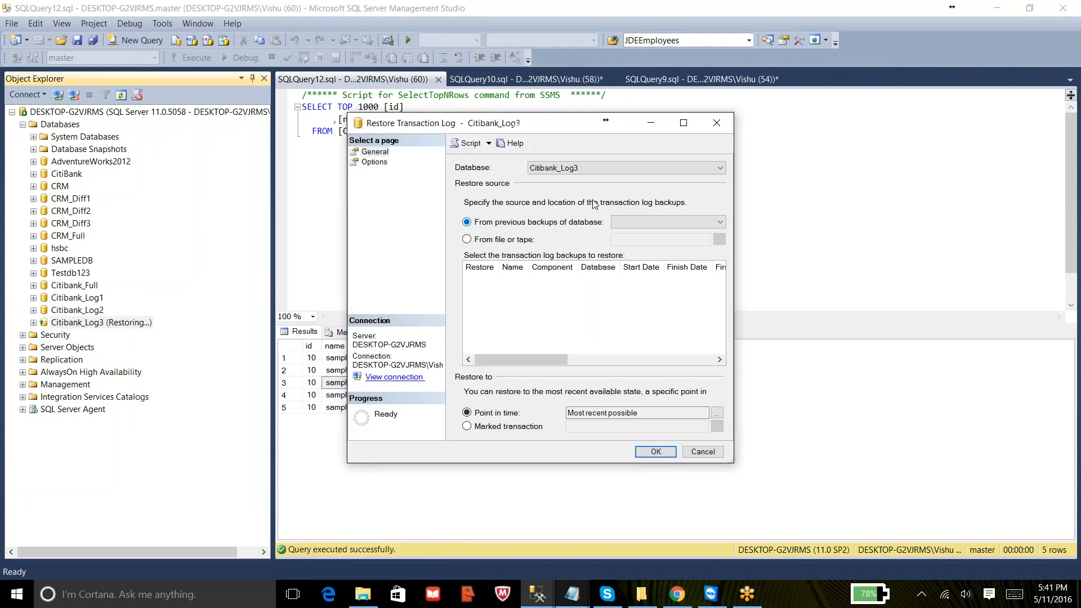
{"action": "left_click", "coordinate": [491, 239]}
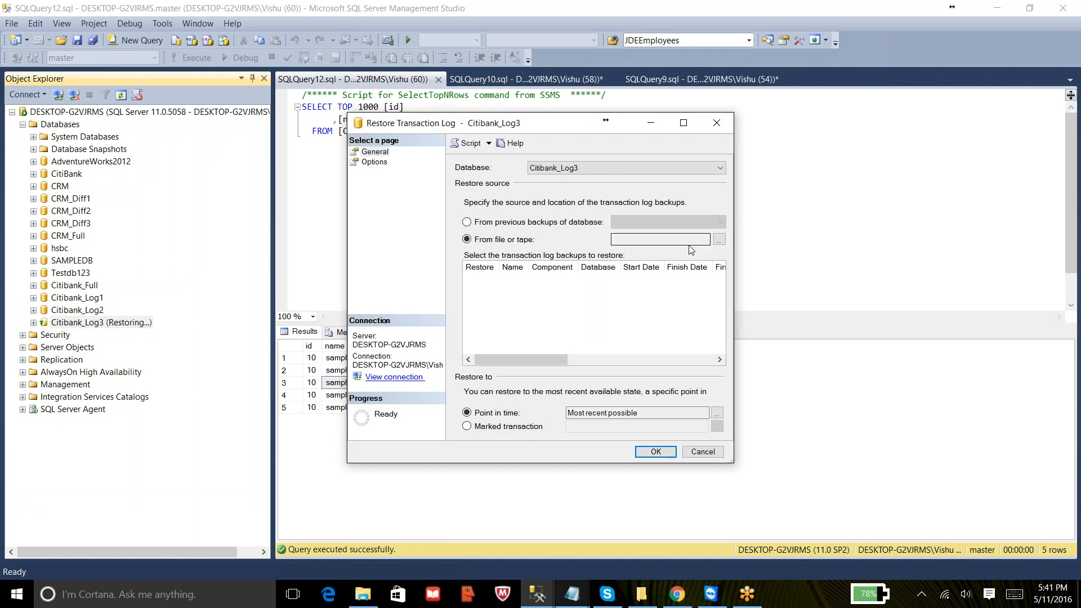
{"action": "left_click", "coordinate": [719, 239]}
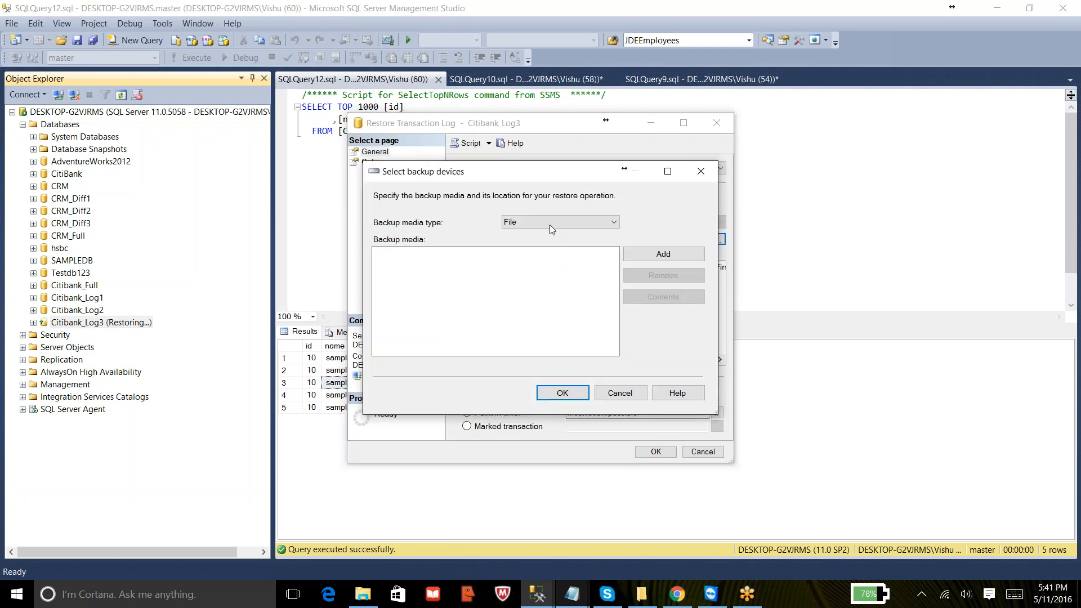
{"action": "left_click", "coordinate": [636, 258]}
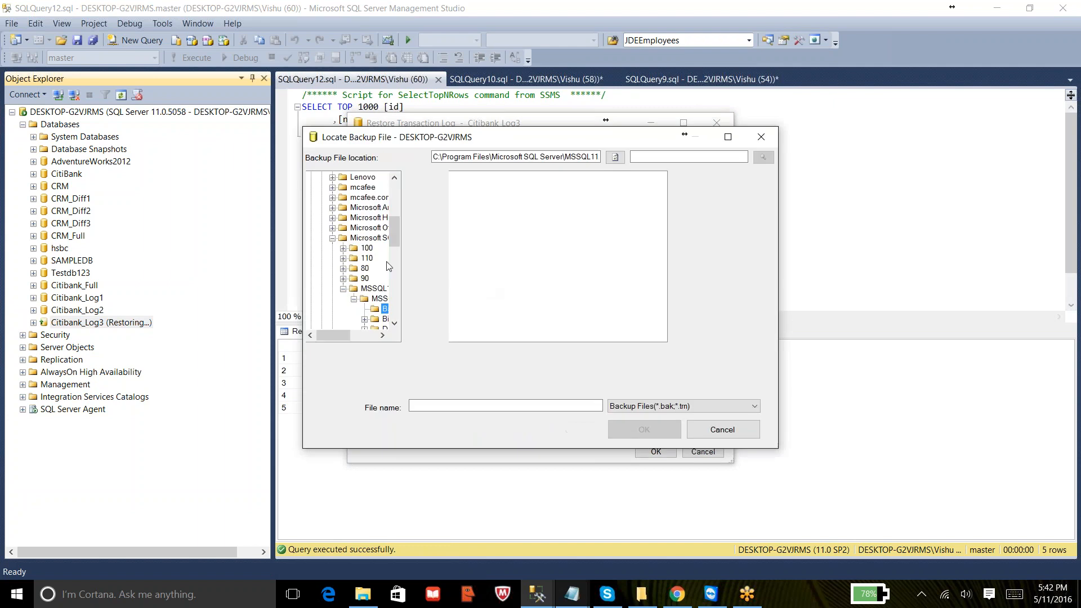
{"action": "left_click_drag", "start_coordinate": [393, 242], "coordinate": [396, 188]}
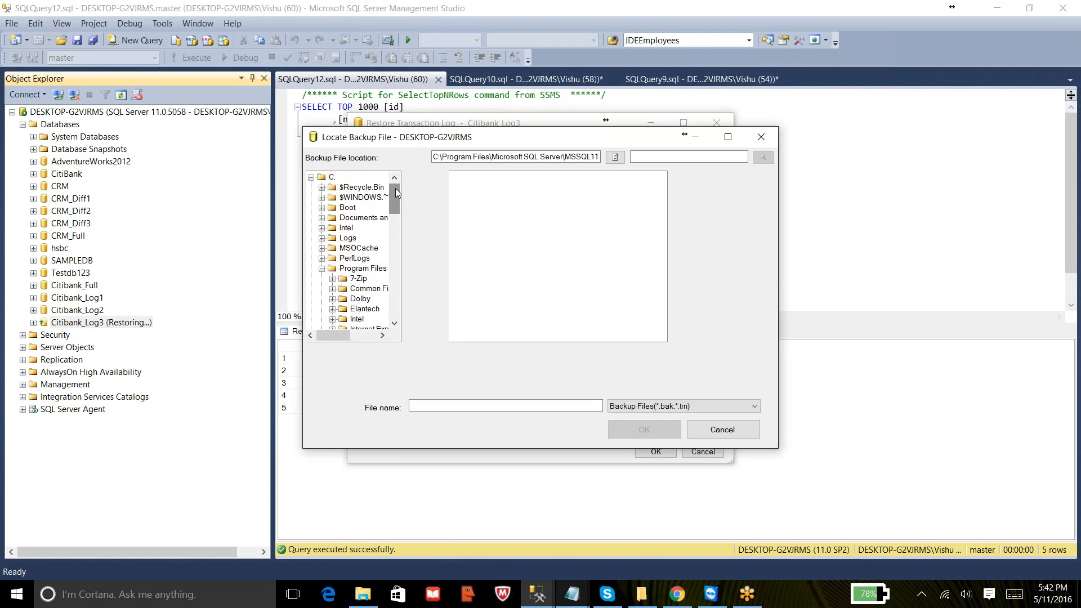
{"action": "left_click", "coordinate": [311, 178]}
{"action": "left_click", "coordinate": [311, 187]}
{"action": "left_click", "coordinate": [355, 218]}
{"action": "left_click", "coordinate": [498, 205]}
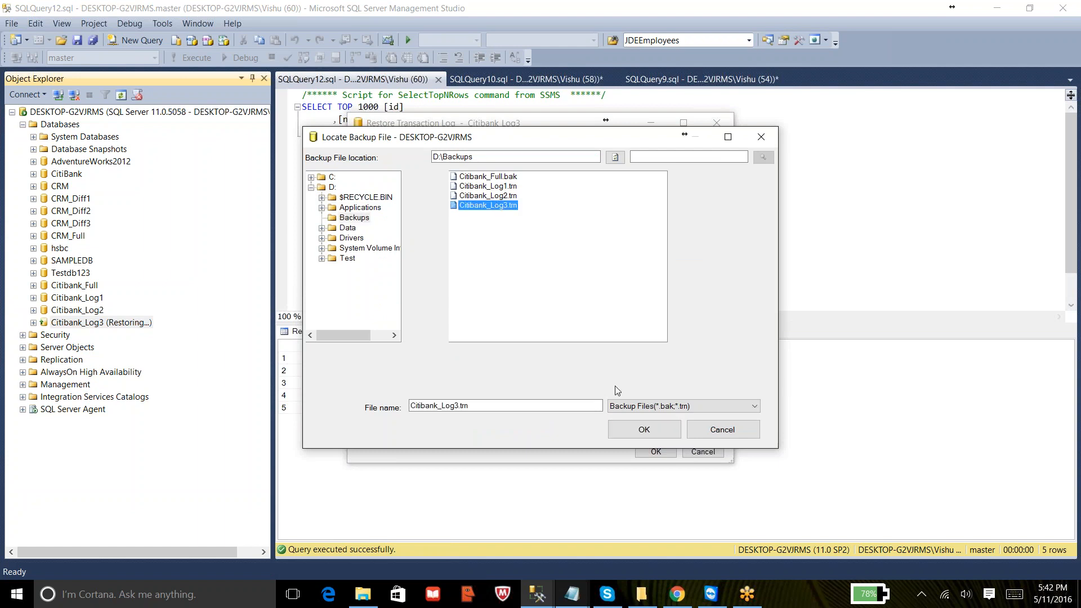
{"action": "left_click", "coordinate": [636, 428]}
{"action": "left_click", "coordinate": [564, 393]}
{"action": "left_click", "coordinate": [482, 280]}
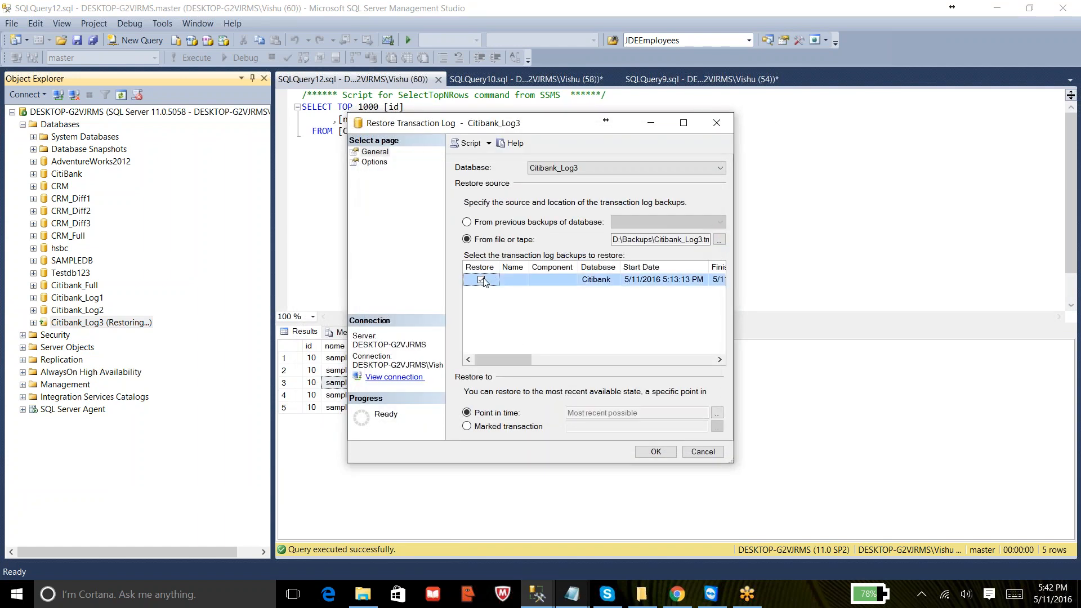
- Run the Log3 transaction log restore with the default RESTORE WITH RECOVERY state
{"action": "left_click", "coordinate": [376, 162]}
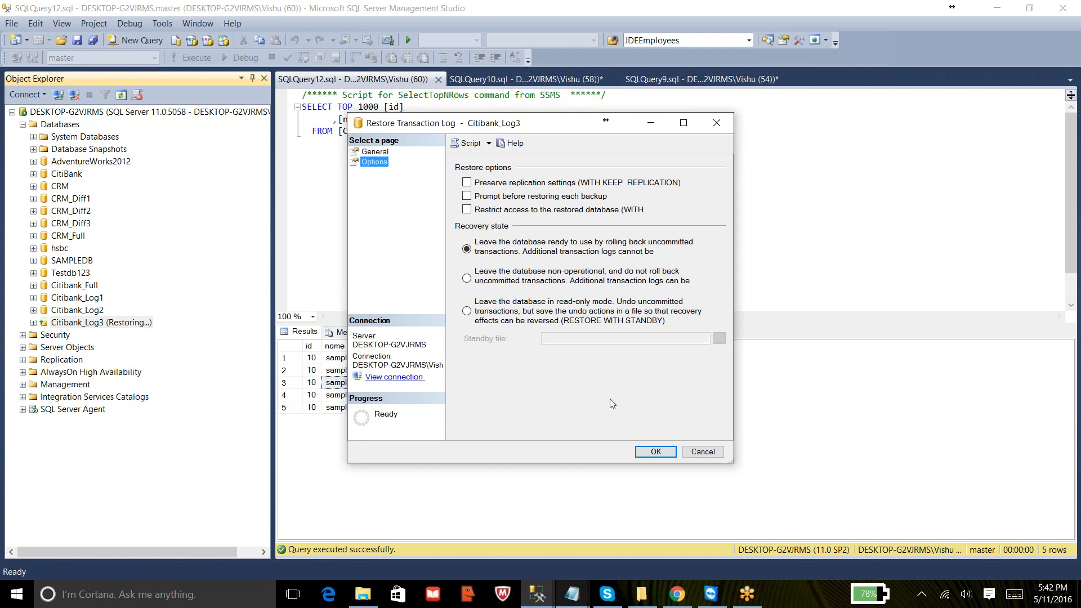
{"action": "left_click", "coordinate": [656, 452]}
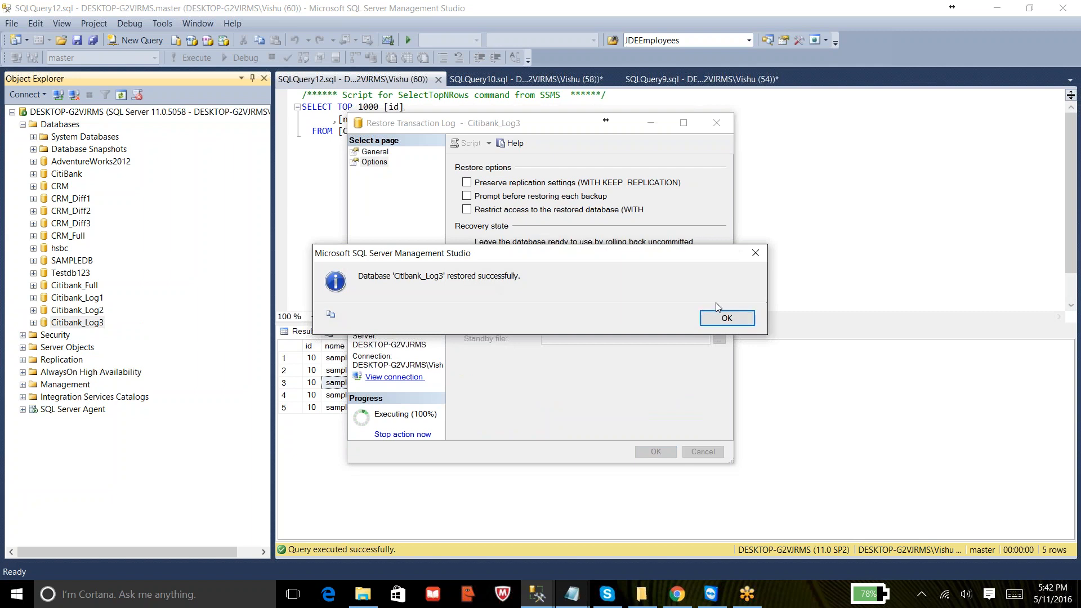
{"action": "left_click", "coordinate": [717, 320]}
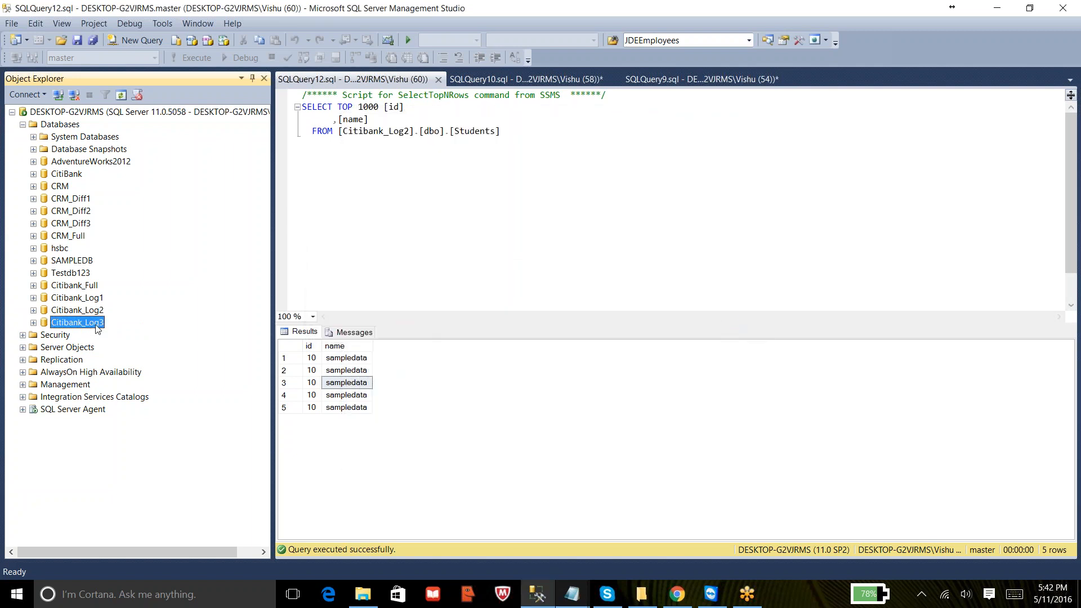
- Query the top 1000 rows of the Students table in Citibank_Log3
{"action": "left_click", "coordinate": [34, 322]}
{"action": "left_click", "coordinate": [44, 348]}
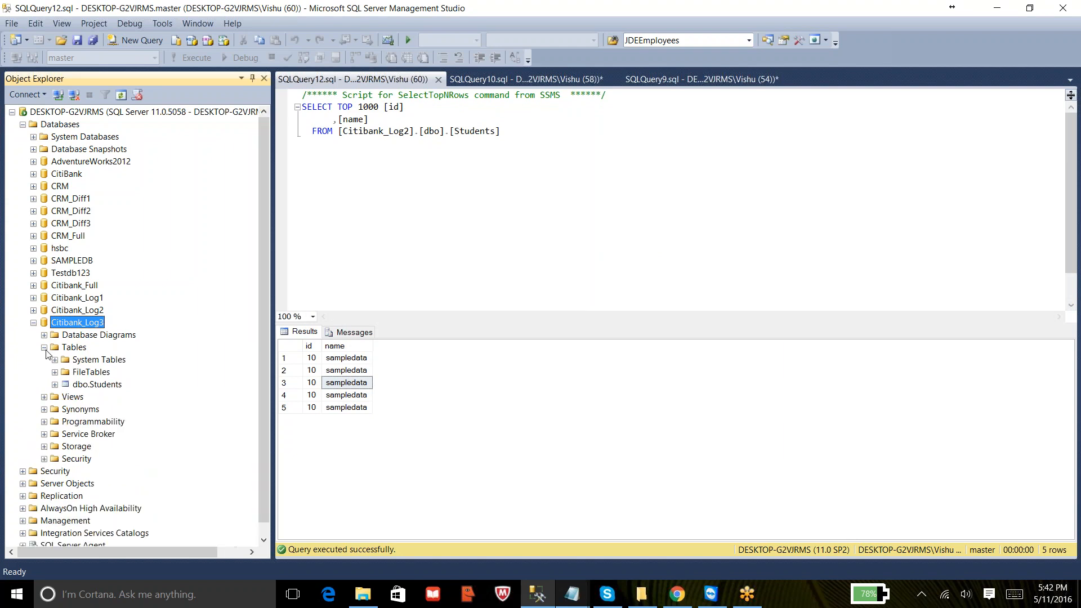
{"action": "right_click", "coordinate": [95, 385]}
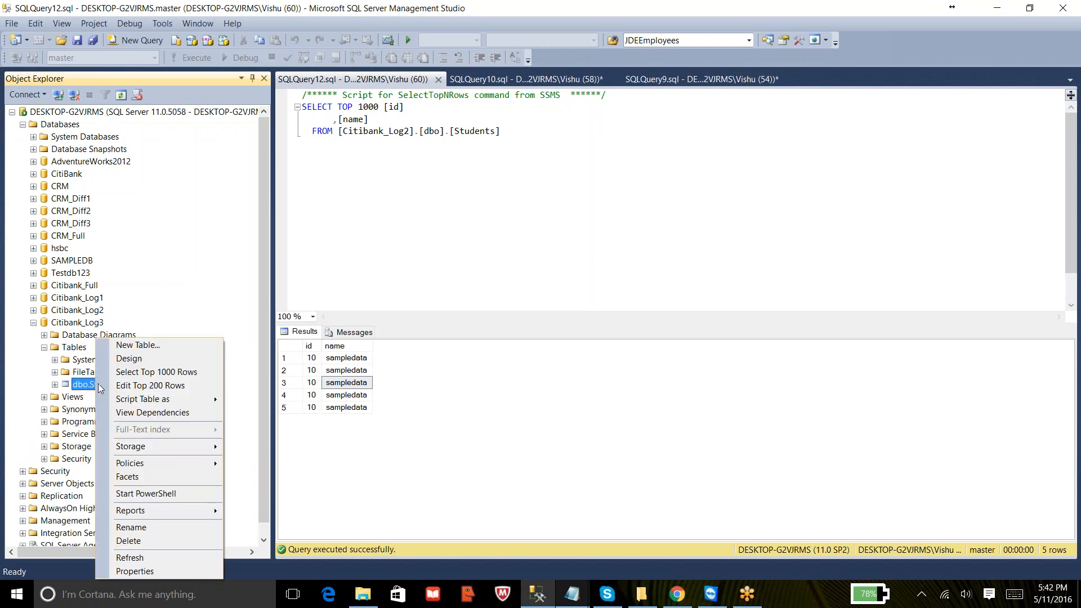
{"action": "left_click", "coordinate": [149, 373]}
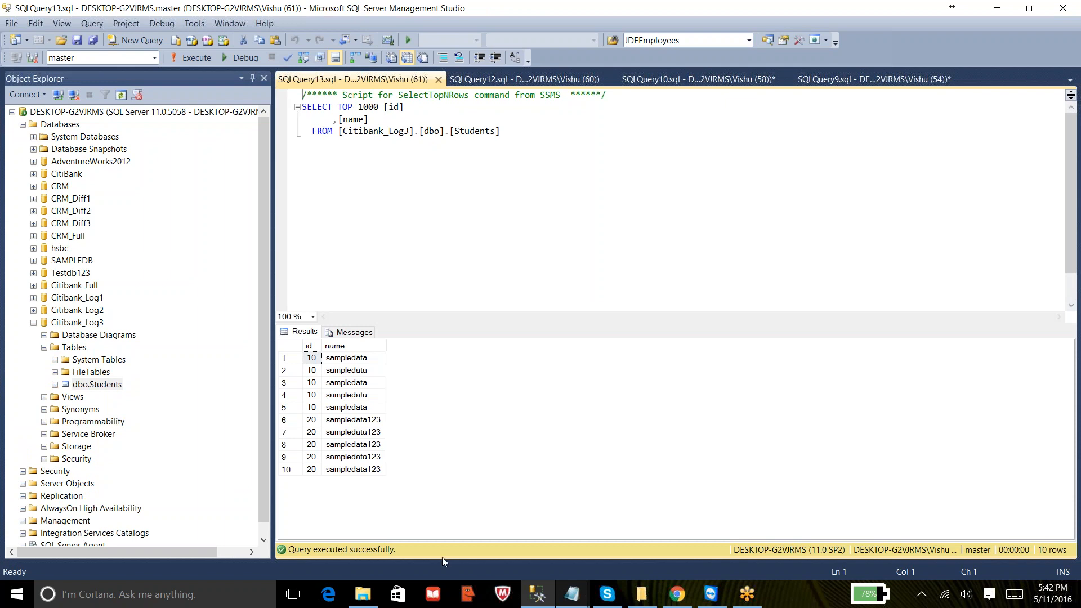
- In the Notepad scenarios, add WITH NORECOVERY after Full Backup and after Log Backup1 in scenario 4
{"action": "mouse_move", "coordinate": [578, 599]}
{"action": "left_click", "coordinate": [666, 541]}
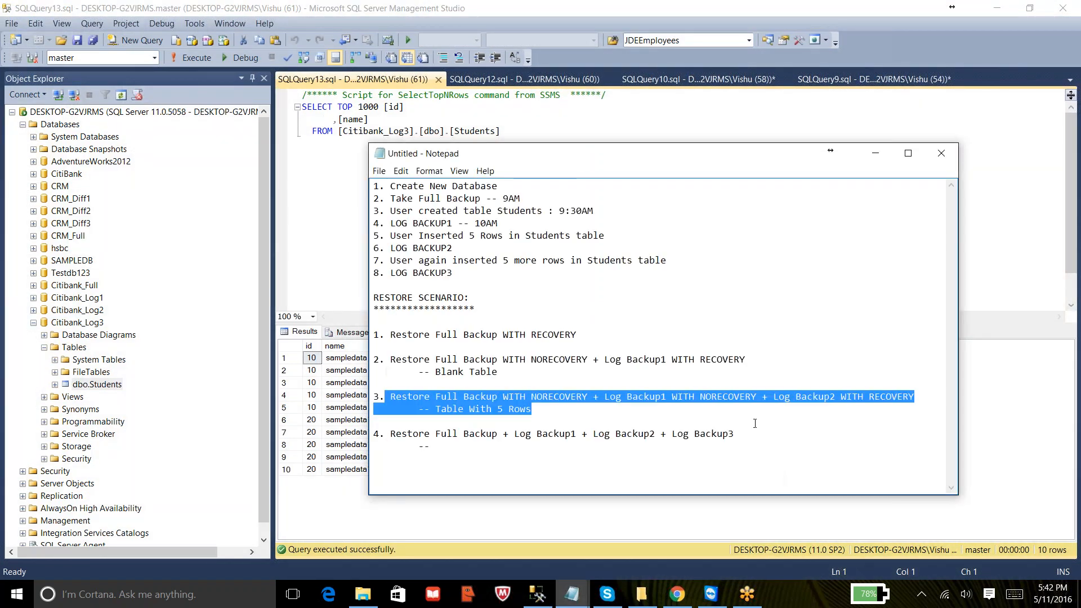
{"action": "left_click", "coordinate": [501, 437]}
{"action": "key", "text": "ctrl+shift+End"}
{"action": "left_click", "coordinate": [501, 437]}
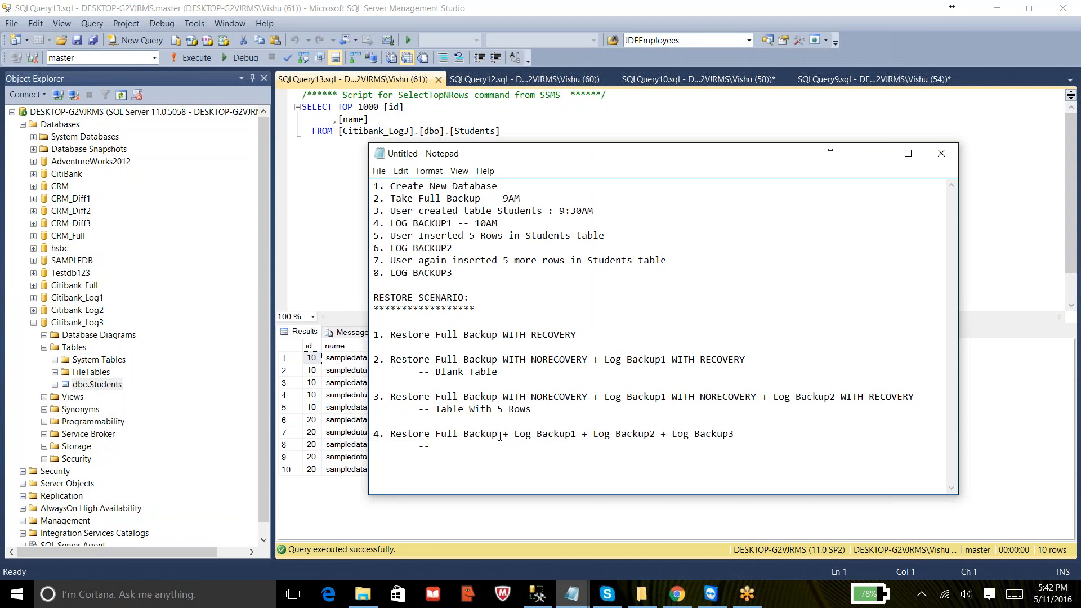
{"action": "type", "text": "WITH RECO"}
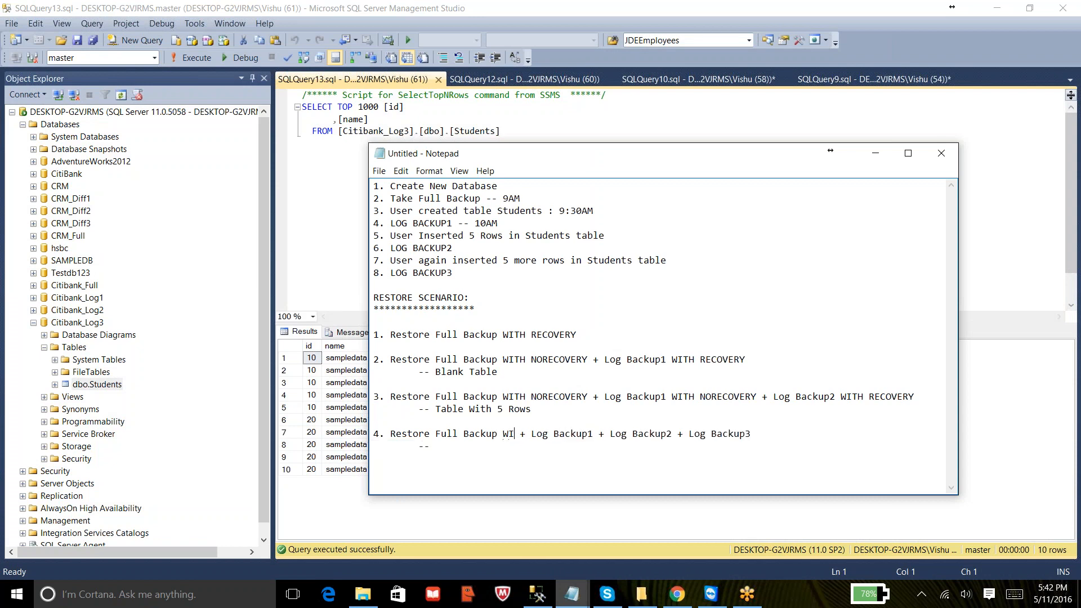
{"action": "type", "text": "VERY"}
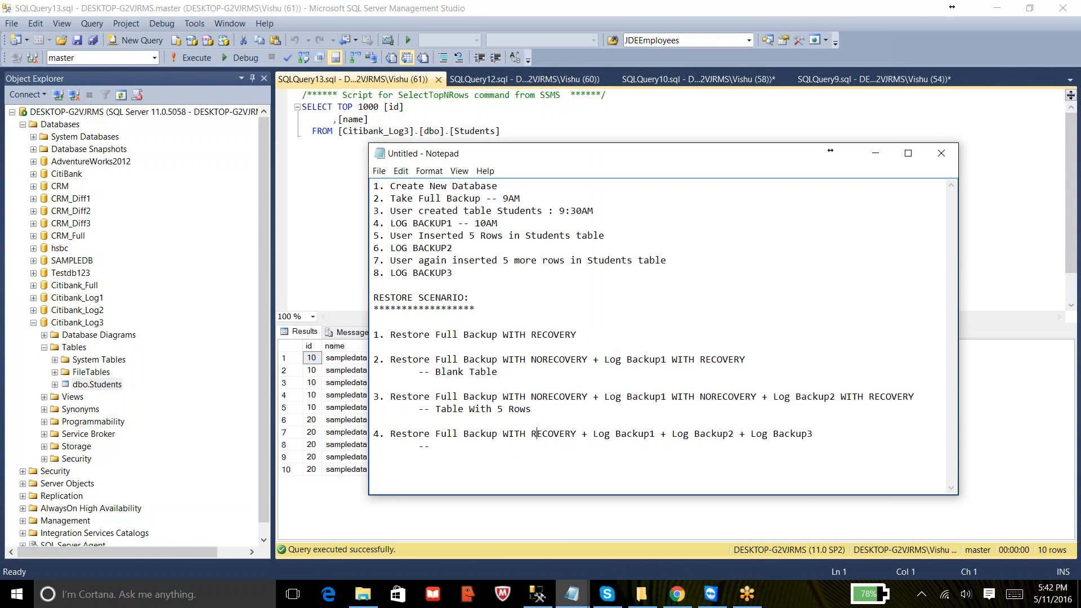
{"action": "type", "text": "NO"}
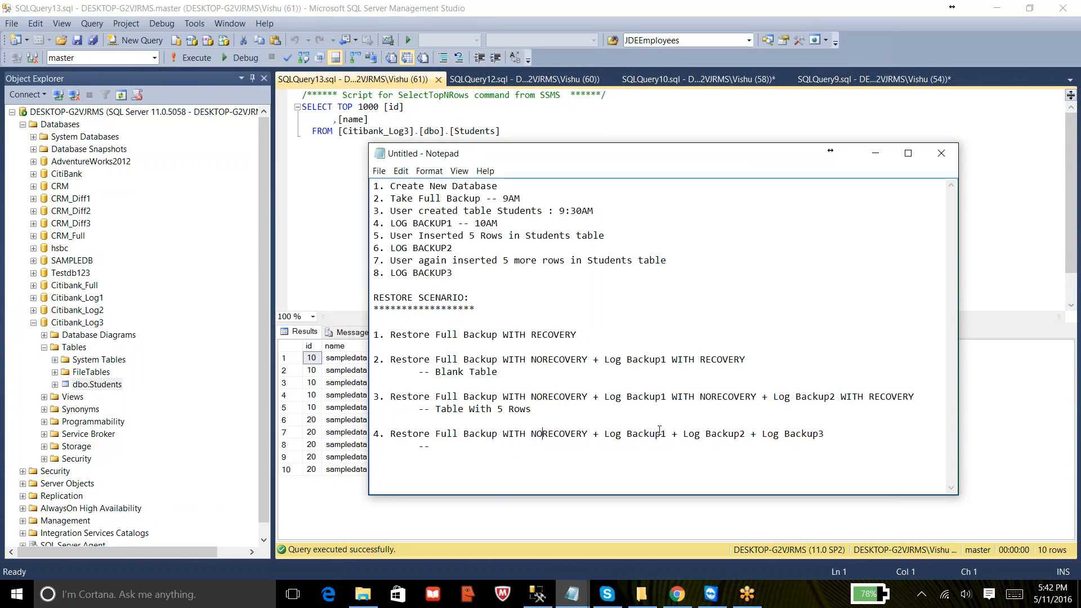
{"action": "left_click", "coordinate": [673, 437]}
{"action": "type", "text": "WITH R"}
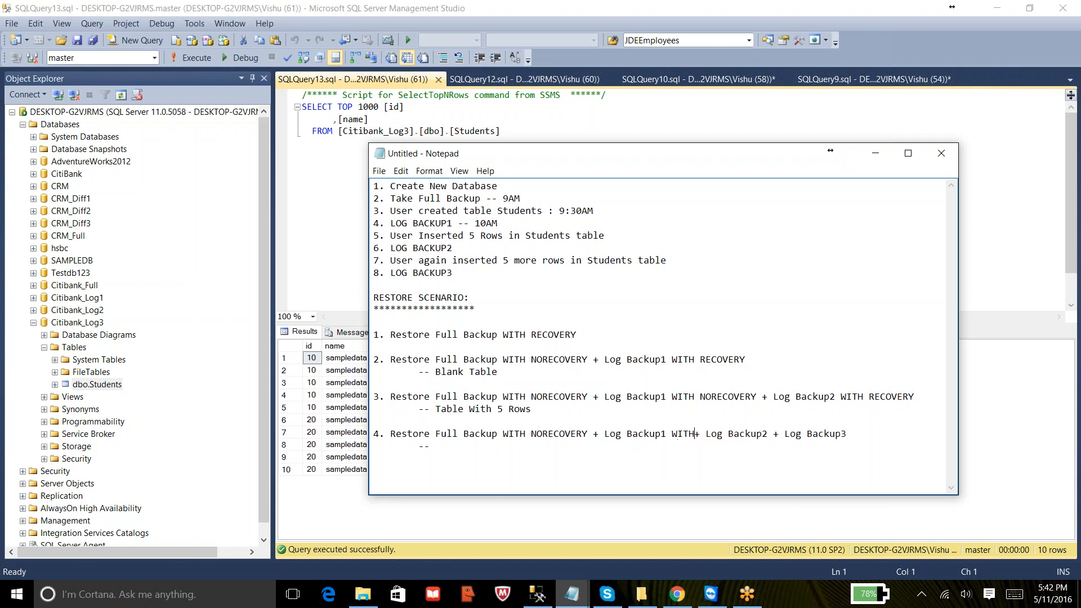
{"action": "key", "text": "BackSpace"}
{"action": "type", "text": "NORECO"}
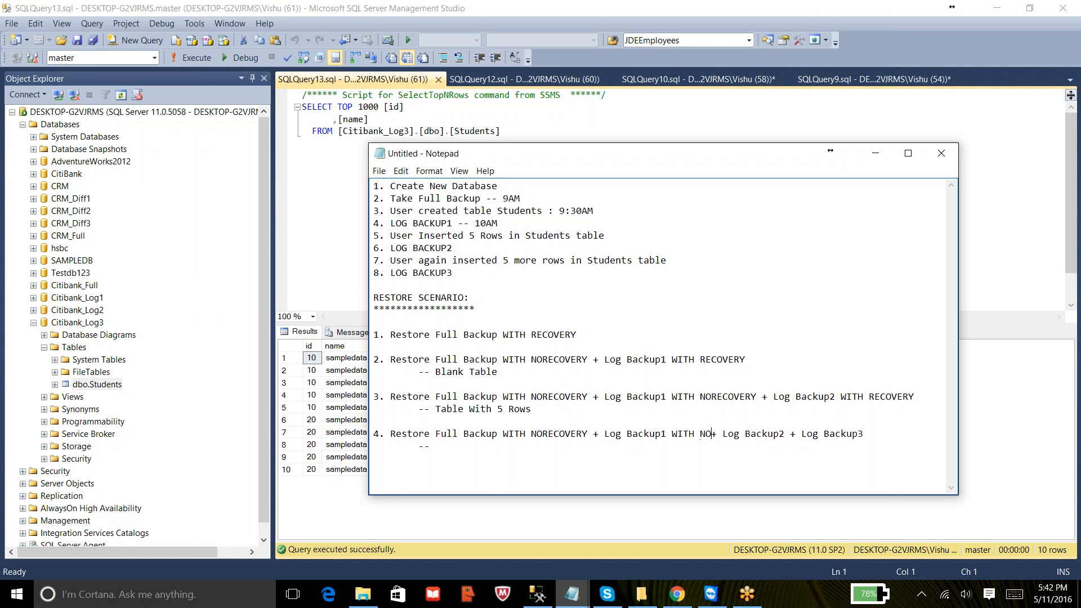
{"action": "type", "text": "VERY"}
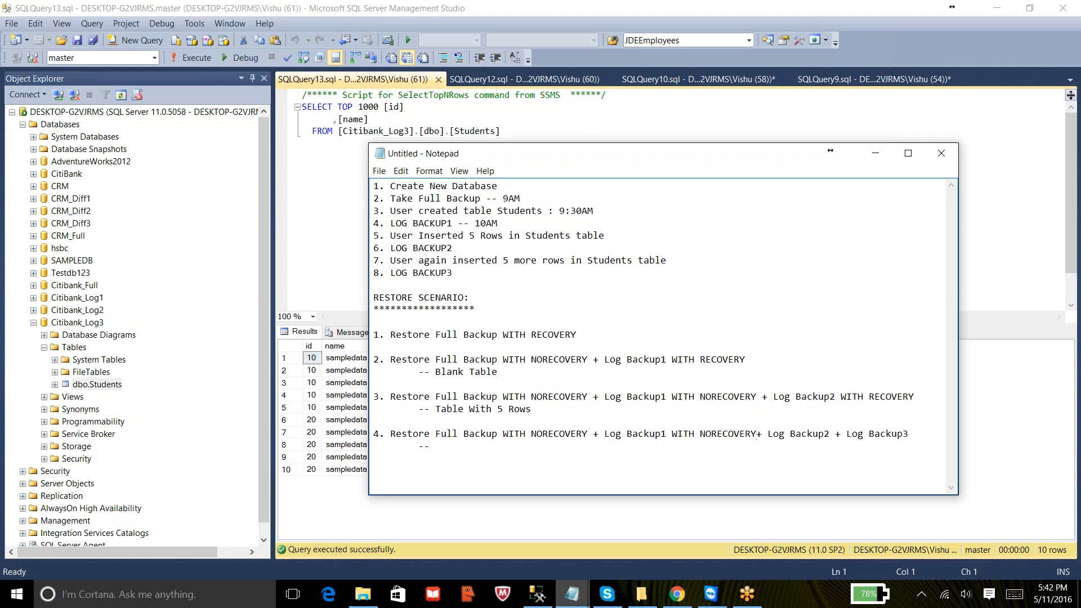
- Complete scenario 4 with WITH NORECOVERY after Log Backup2, WITH RECOVERY after Log Backup3, and the note 'Table with 10 Rows'
{"action": "left_click", "coordinate": [834, 437]}
{"action": "type", "text": "WITH NORECOVERY+ Log"}
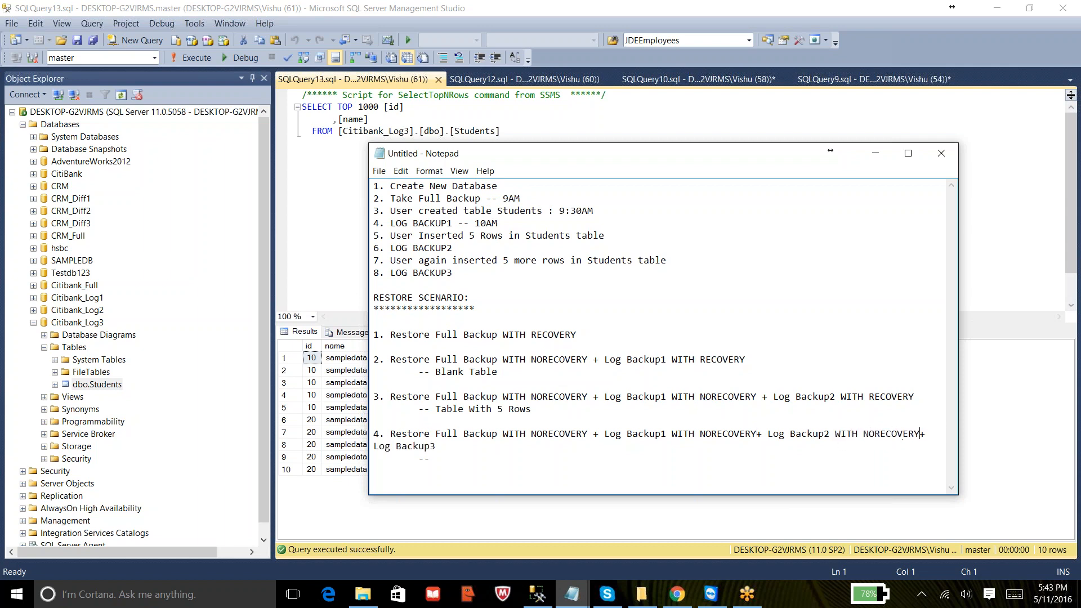
{"action": "type", "text": " Backup3 WITH"}
{"action": "type", "text": " RECOVERY         --  "}
{"action": "type", "text": "Table with 1"}
{"action": "type", "text": "0 Rows"}
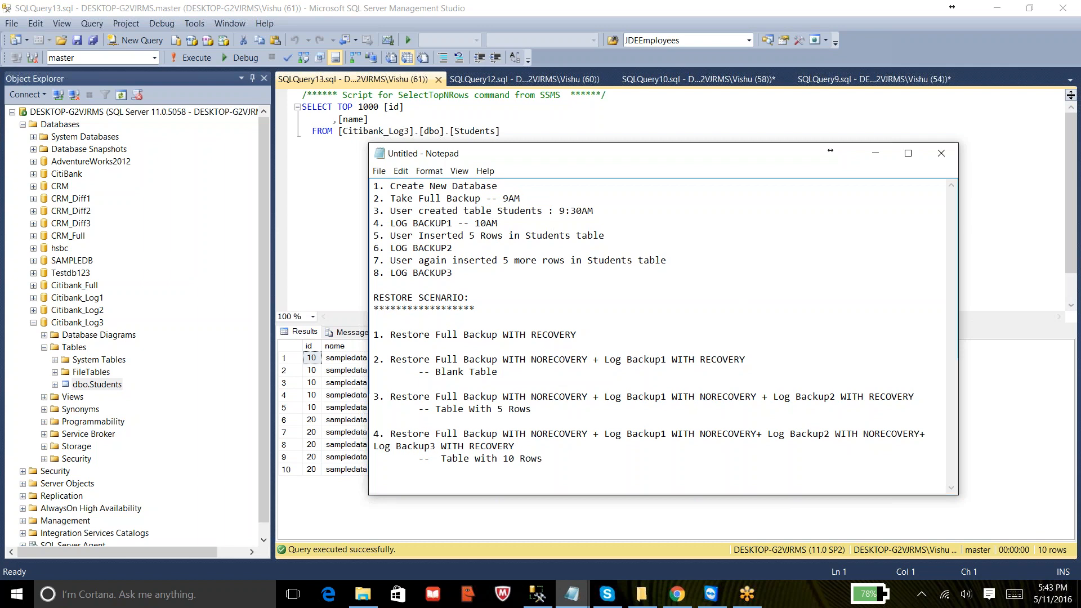
- Review the backup timeline steps listed in the Notepad notes
{"action": "left_click_drag", "start_coordinate": [521, 198], "coordinate": [413, 199]}
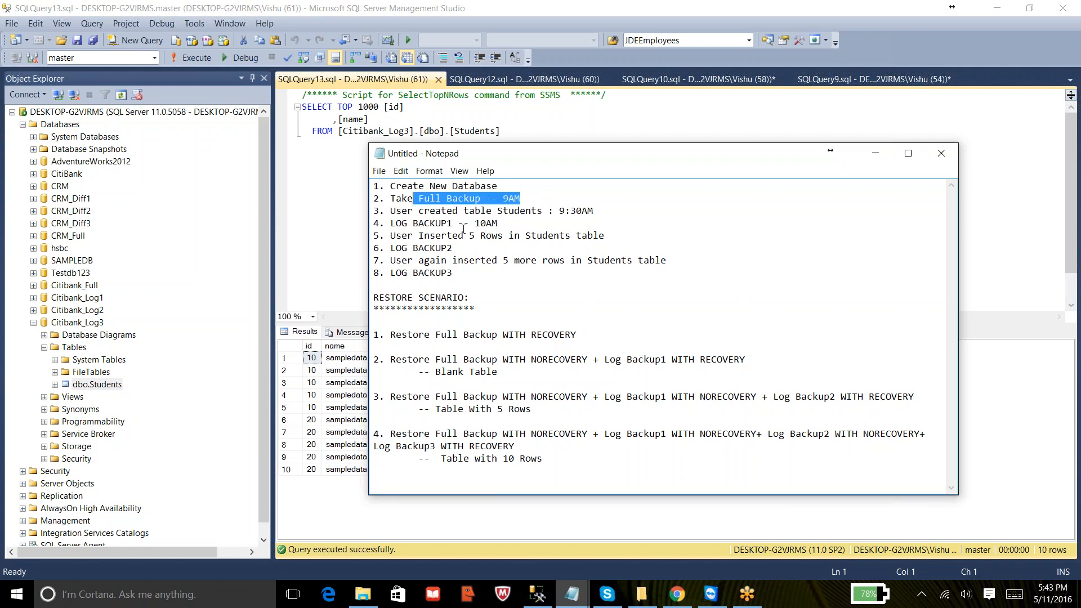
{"action": "left_click", "coordinate": [519, 217]}
{"action": "left_click_drag", "start_coordinate": [475, 235], "coordinate": [424, 247]}
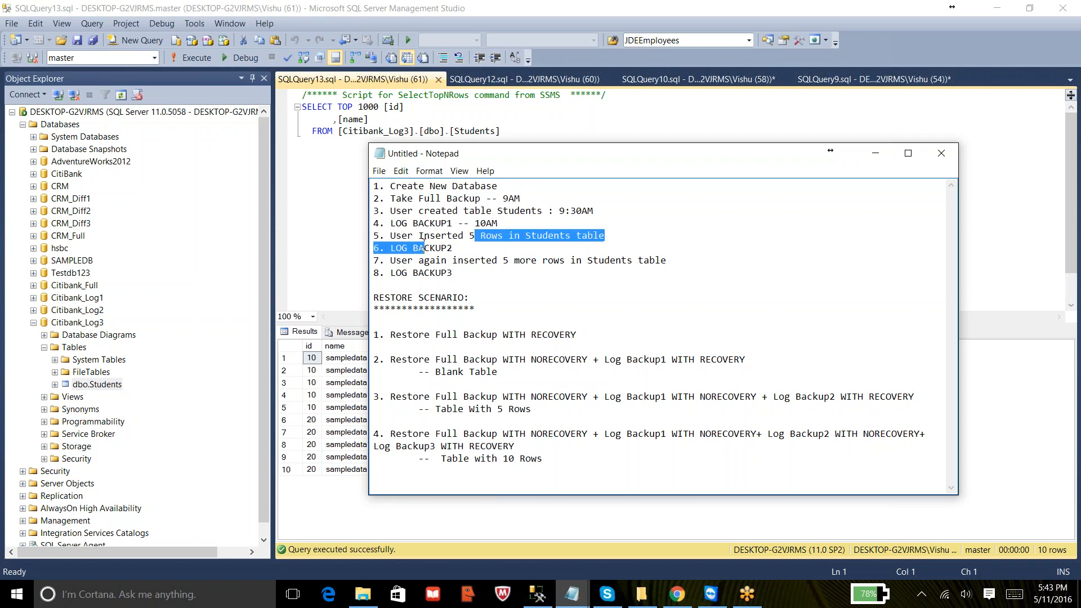
{"action": "left_click", "coordinate": [486, 268]}
{"action": "left_click_drag", "start_coordinate": [485, 275], "coordinate": [372, 186]}
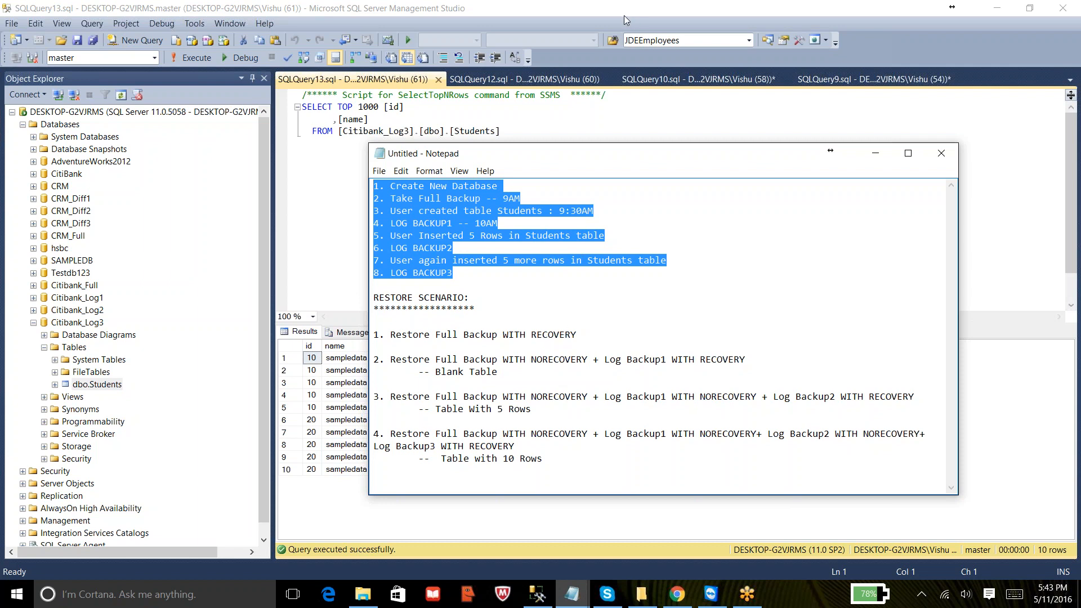
{"action": "left_click", "coordinate": [590, 16]}
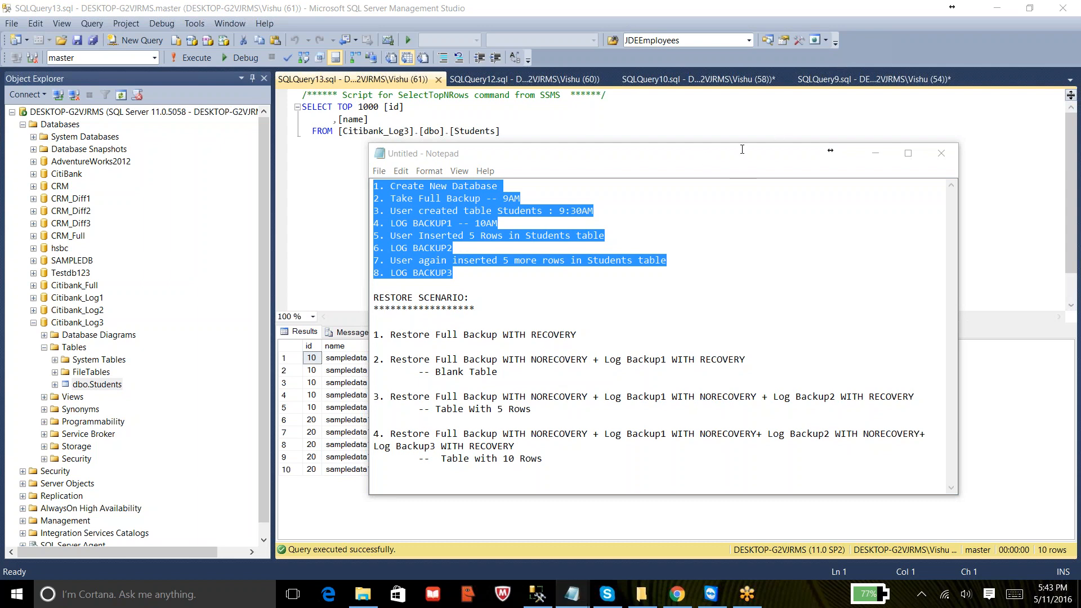
- Clear all text from the current query editor
{"action": "left_click", "coordinate": [348, 131]}
{"action": "left_click", "coordinate": [551, 138]}
{"action": "key", "text": "ctrl+a"}
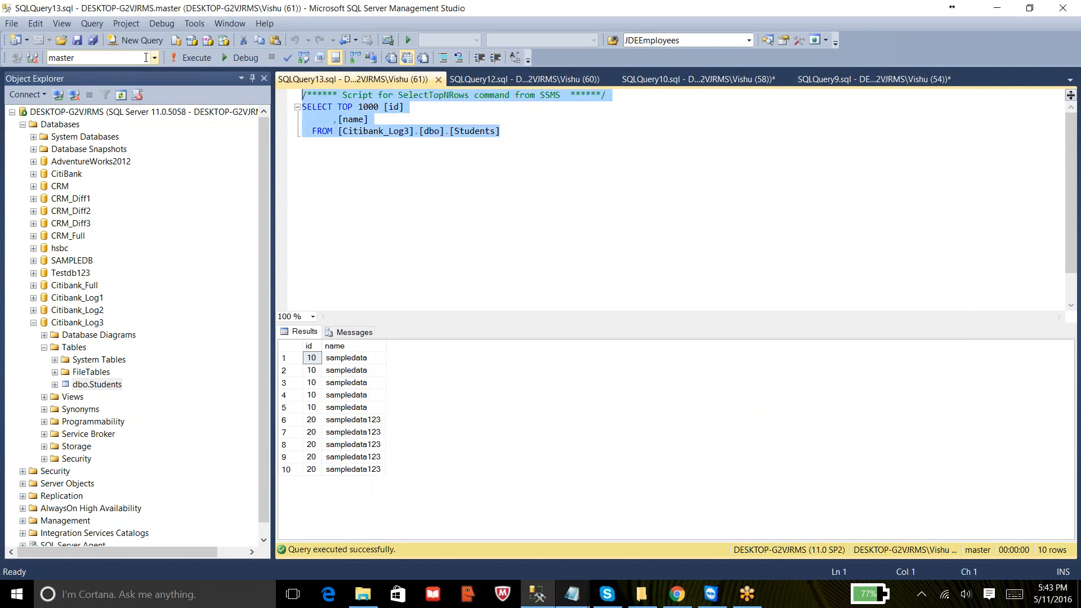
{"action": "key", "text": "Delete"}
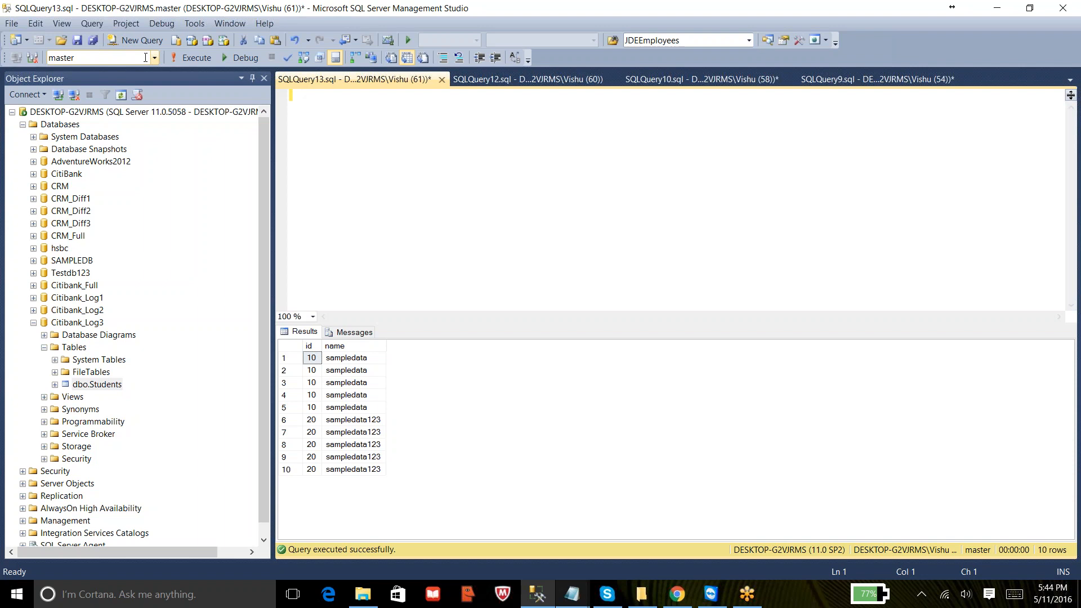
- Query the top 1000 rows of msdb's restorehistory system table and browse its restore records
{"action": "left_click", "coordinate": [154, 57]}
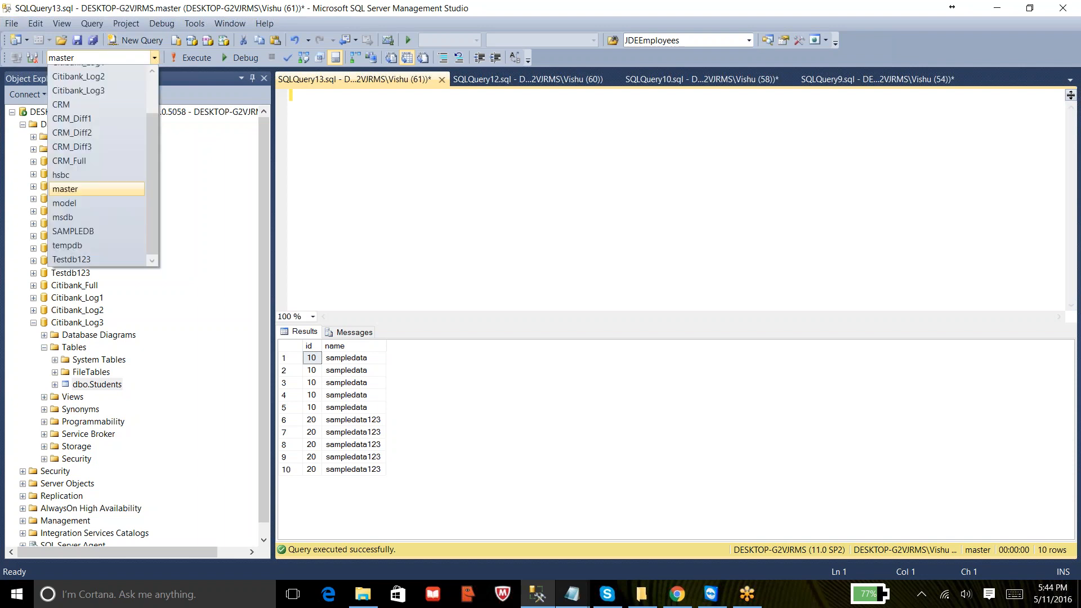
{"action": "left_click", "coordinate": [303, 173]}
{"action": "left_click", "coordinate": [33, 137]}
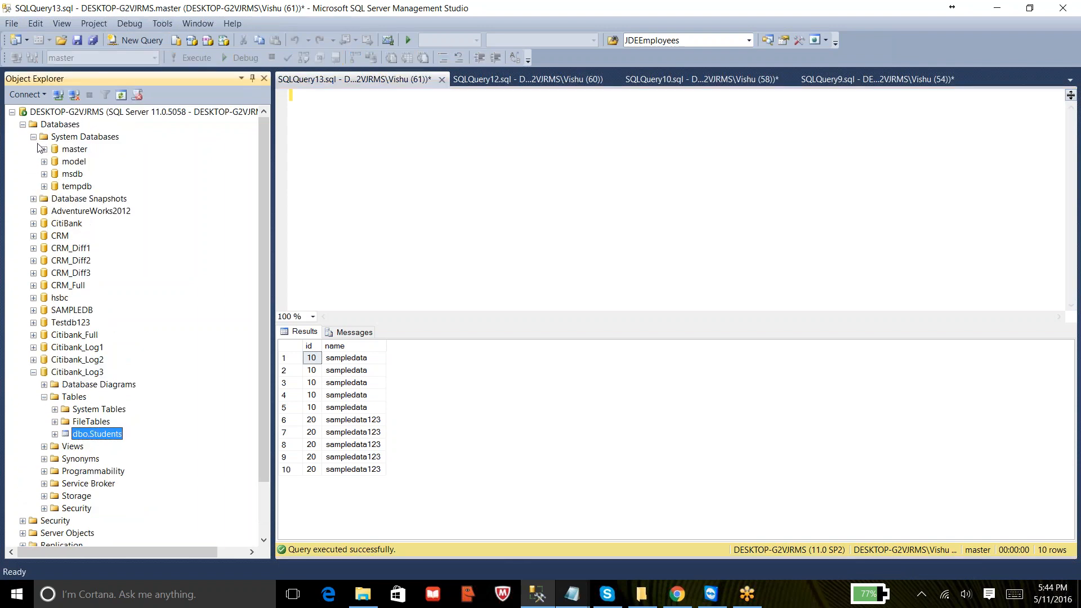
{"action": "left_click", "coordinate": [43, 174]}
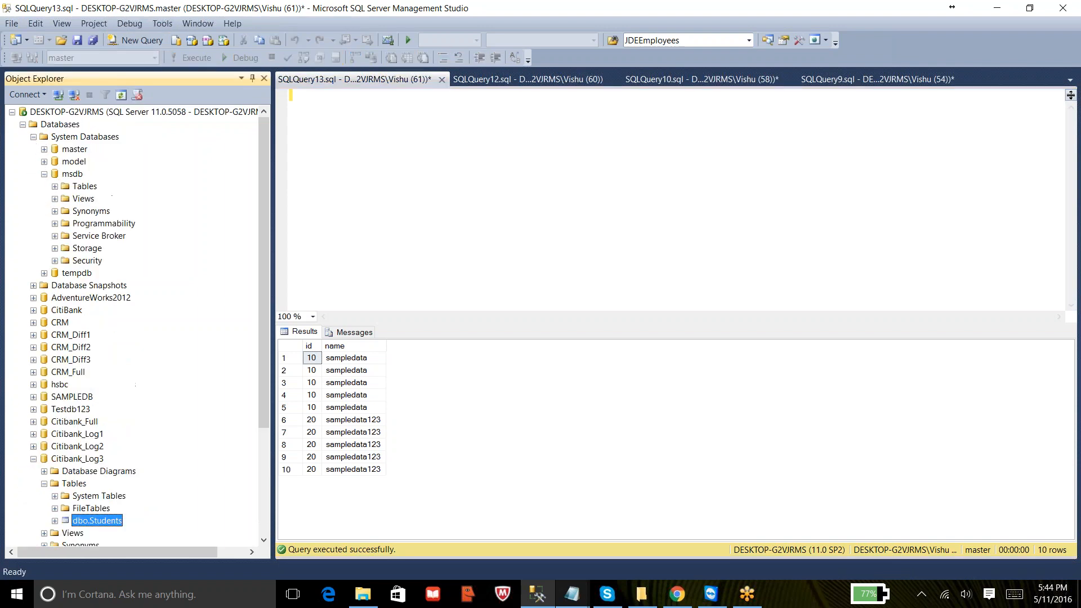
{"action": "left_click", "coordinate": [55, 186]}
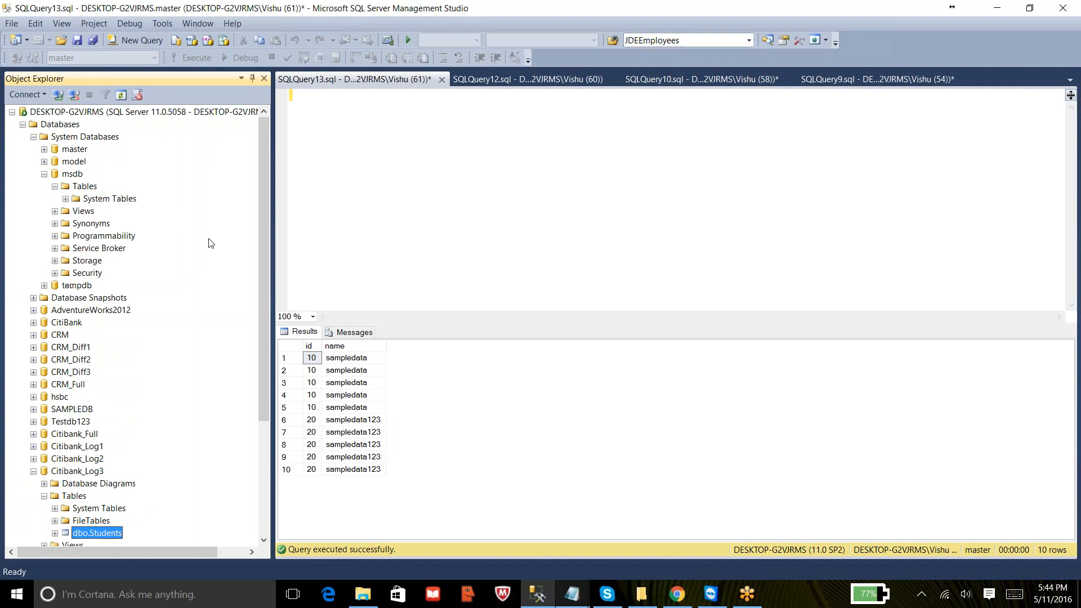
{"action": "left_click", "coordinate": [65, 198]}
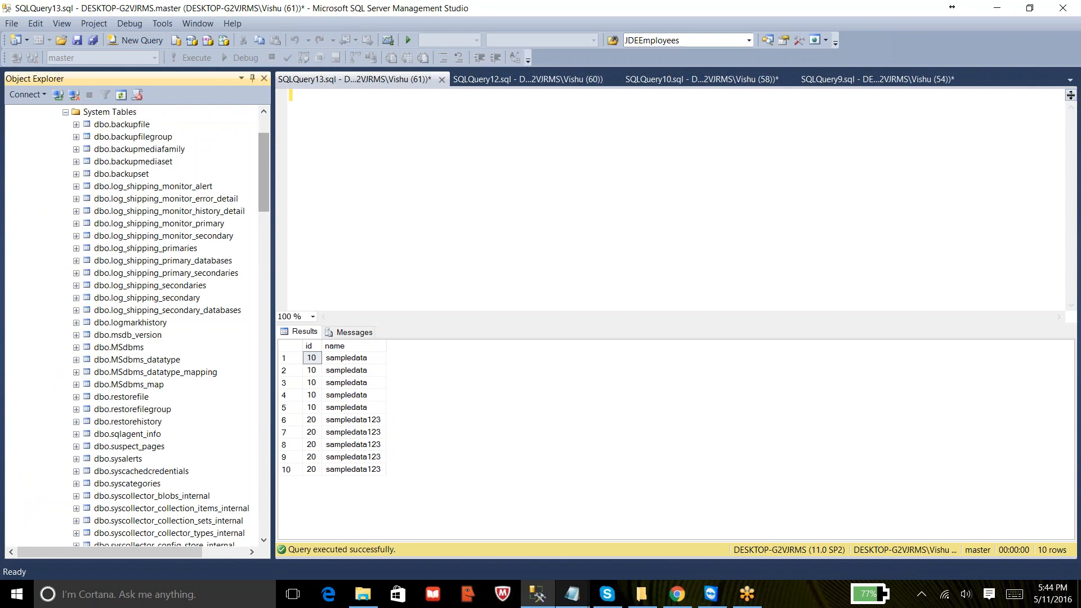
{"action": "left_click_drag", "start_coordinate": [265, 176], "coordinate": [263, 204]}
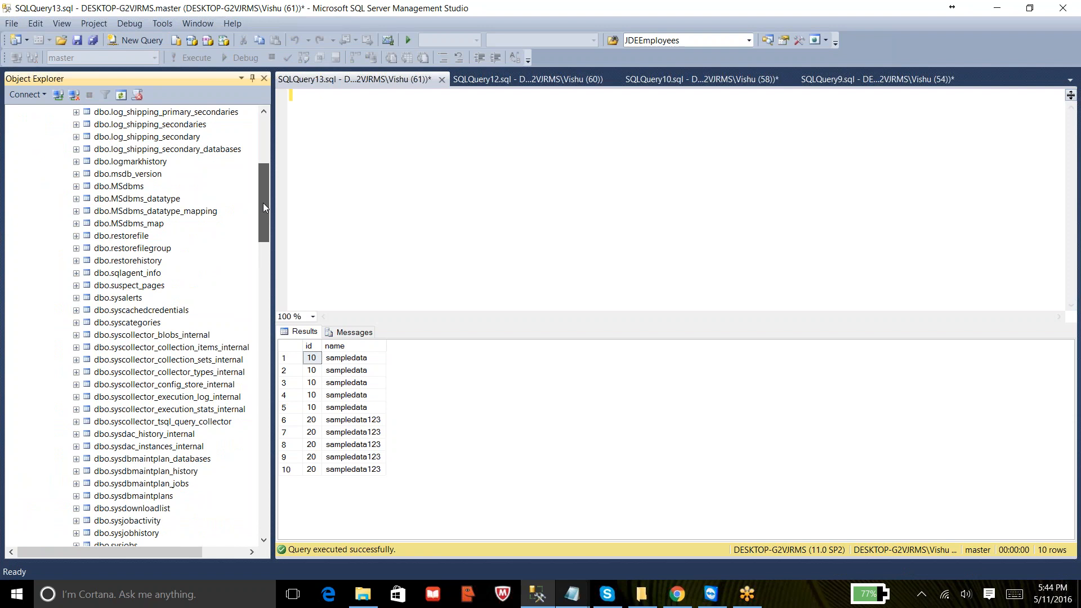
{"action": "left_click", "coordinate": [129, 265]}
{"action": "right_click", "coordinate": [129, 263]}
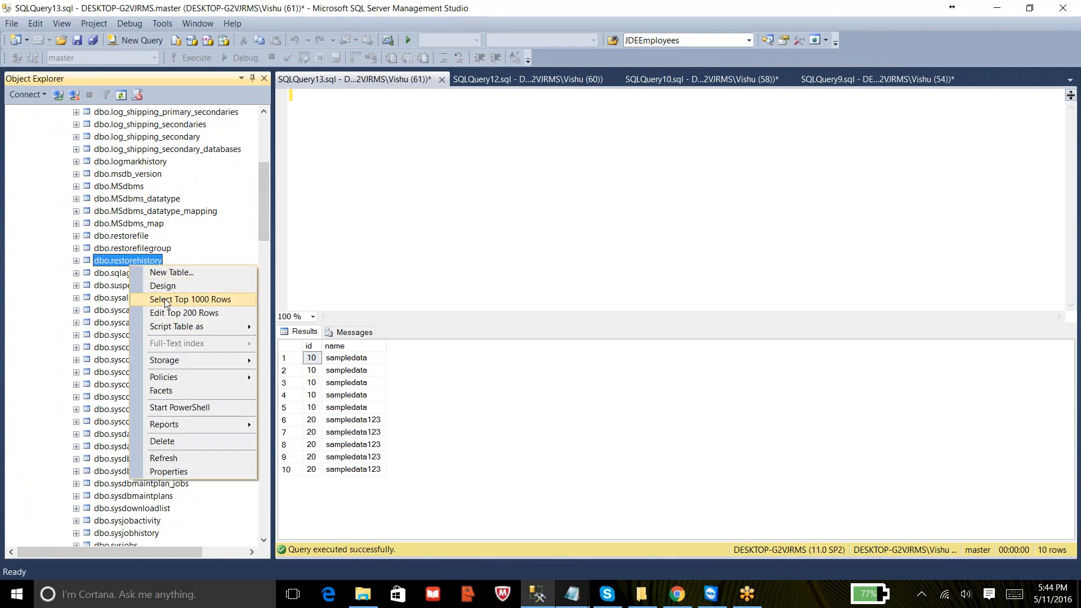
{"action": "left_click", "coordinate": [165, 302]}
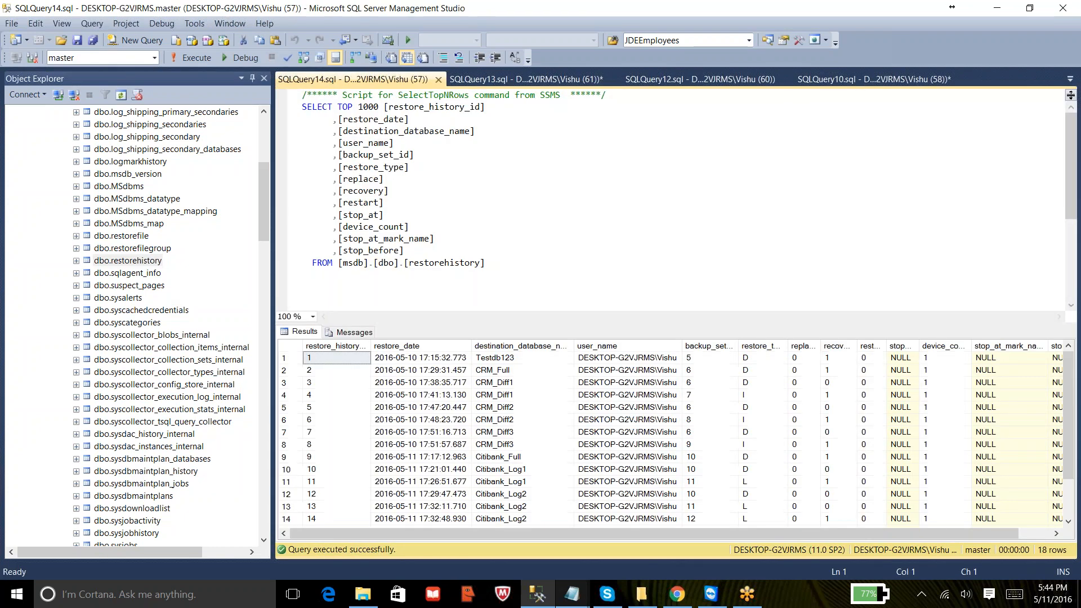
{"action": "left_click", "coordinate": [495, 347]}
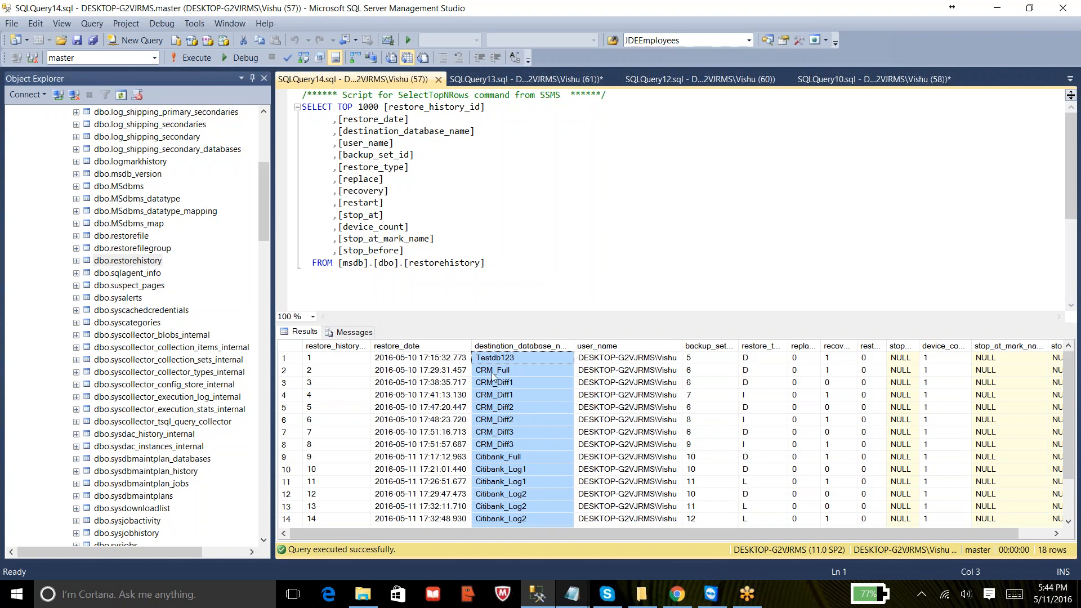
{"action": "left_click_drag", "start_coordinate": [262, 231], "coordinate": [269, 191]}
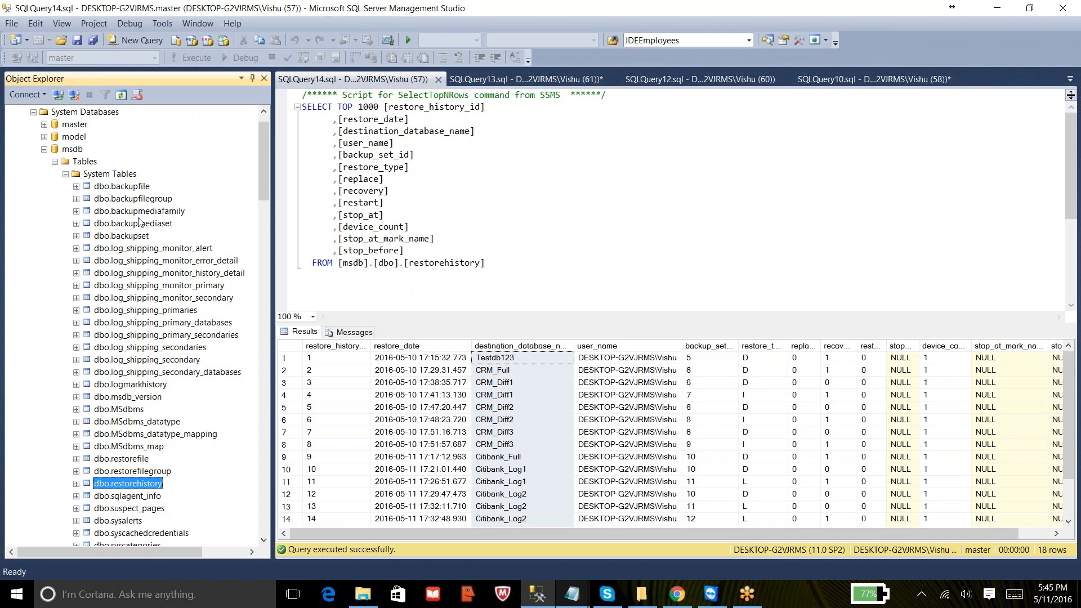
{"action": "left_click", "coordinate": [400, 533]}
{"action": "left_click_drag", "start_coordinate": [400, 532], "coordinate": [432, 532]}
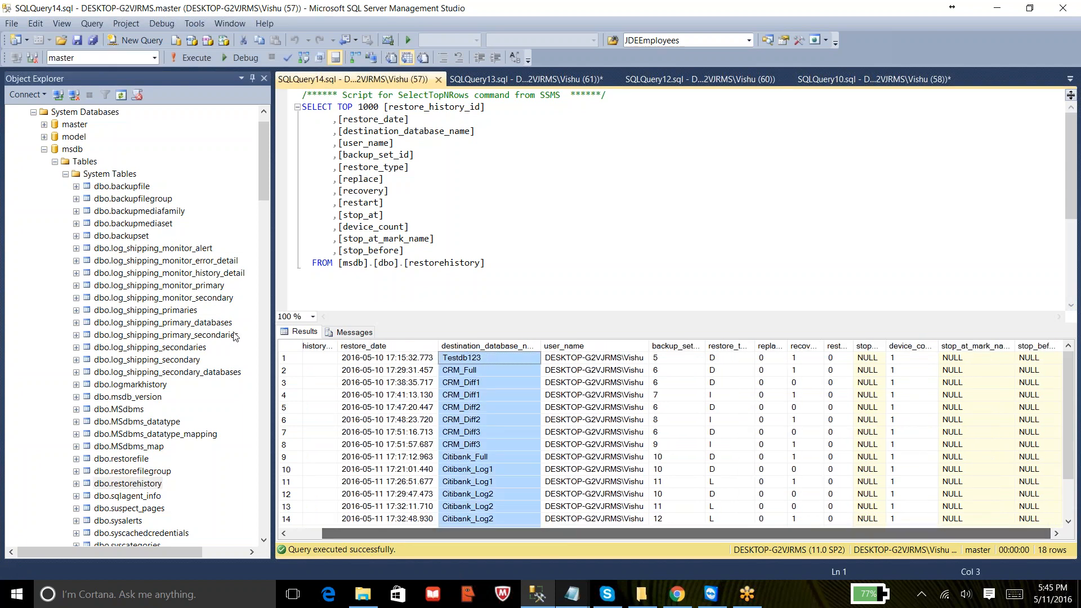
- Query the top 1000 rows of msdb's backupfile system table and browse its columns and rows
{"action": "left_click", "coordinate": [126, 189]}
{"action": "right_click", "coordinate": [126, 190]}
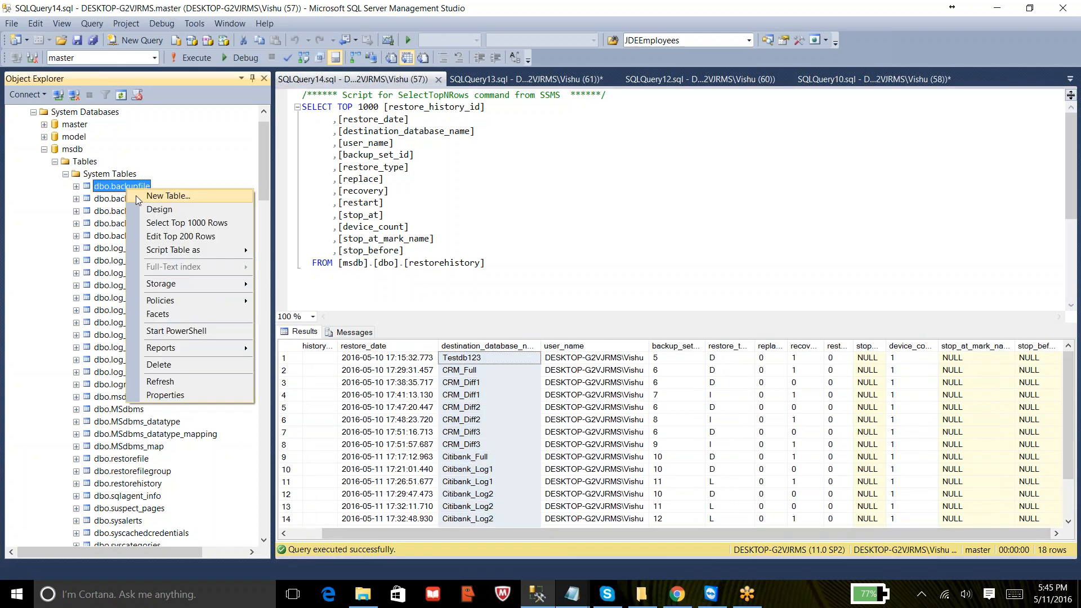
{"action": "left_click", "coordinate": [158, 226]}
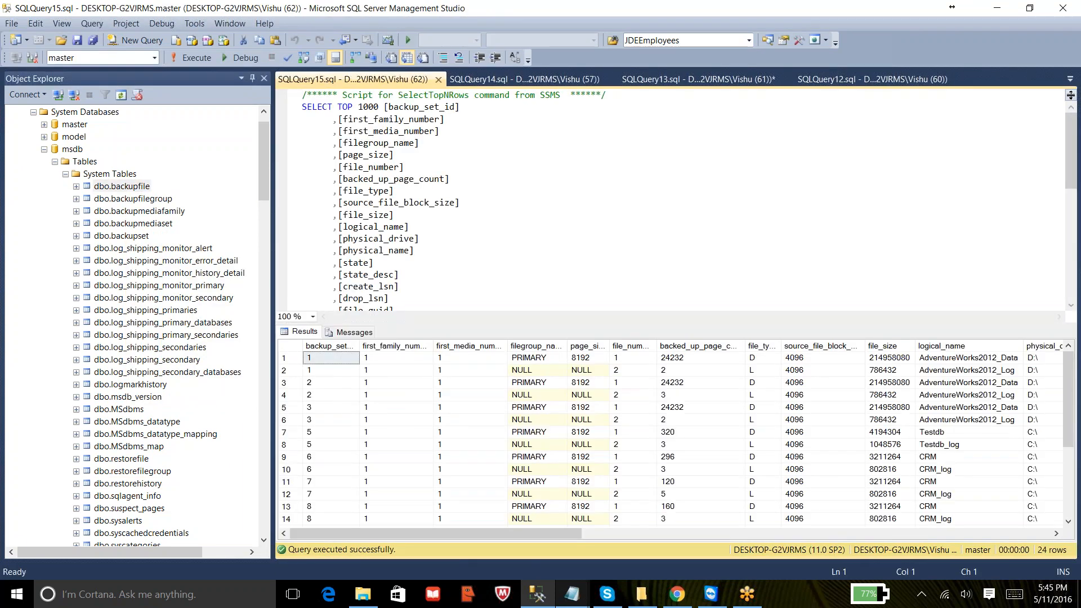
{"action": "left_click_drag", "start_coordinate": [468, 536], "coordinate": [956, 519]}
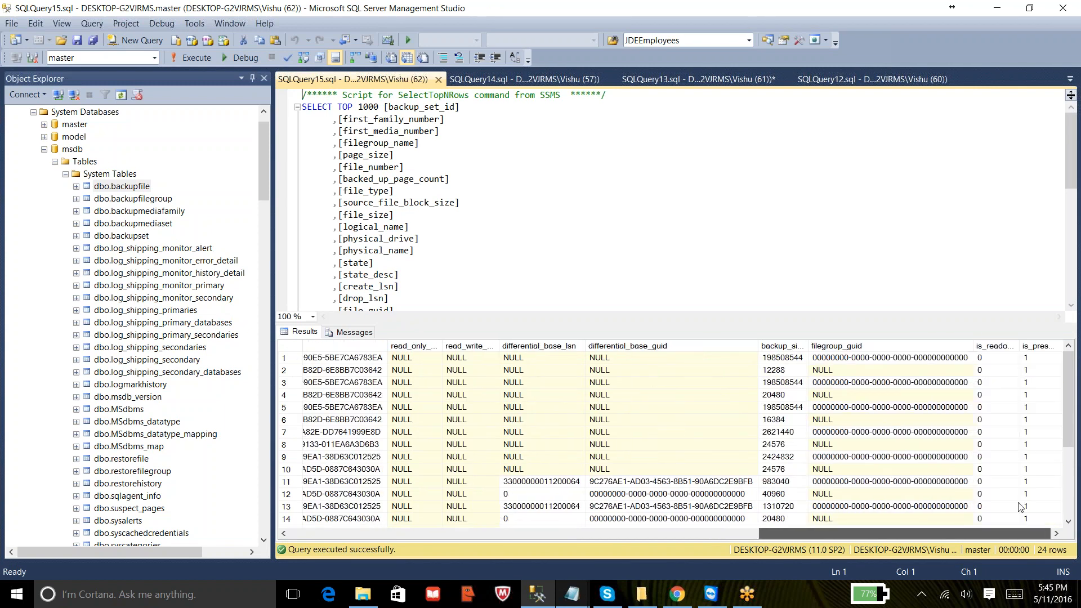
{"action": "double_click", "coordinate": [809, 345]}
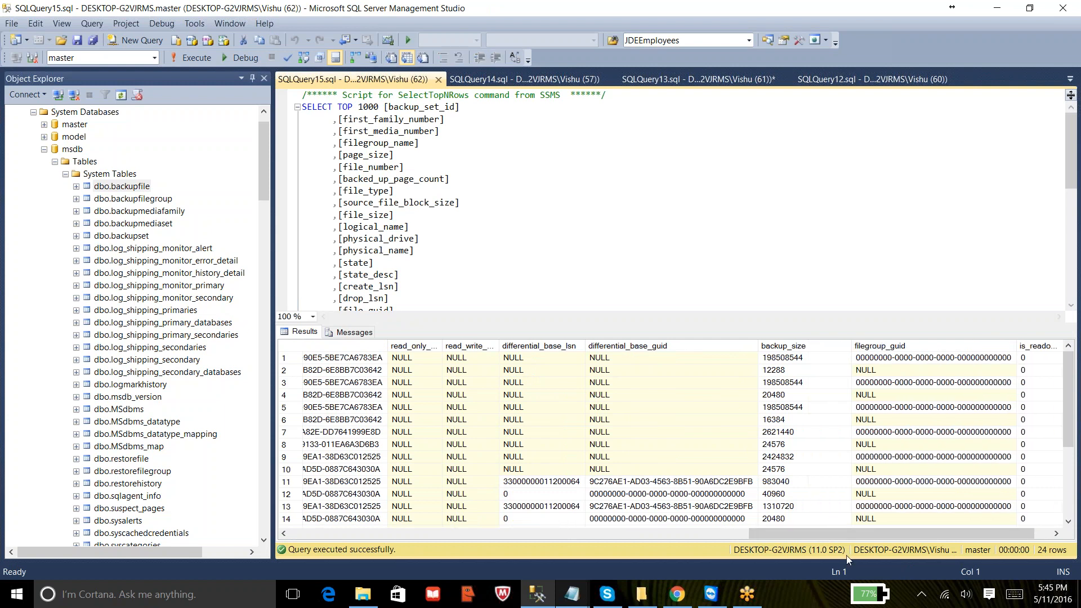
{"action": "left_click_drag", "start_coordinate": [853, 533], "coordinate": [366, 488]}
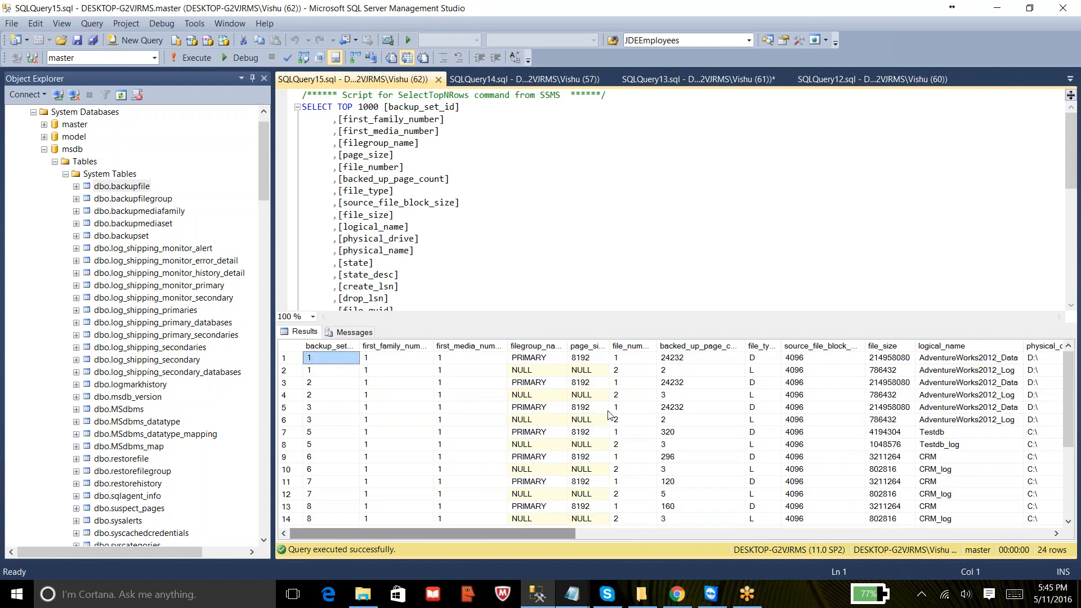
{"action": "left_click", "coordinate": [958, 436]}
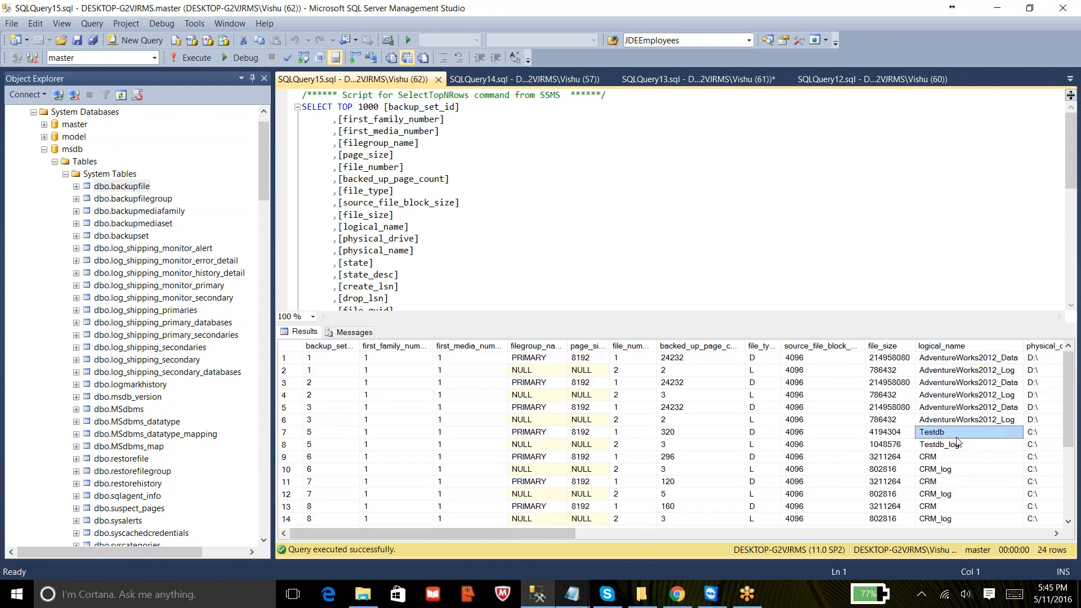
{"action": "left_click", "coordinate": [968, 347]}
{"action": "left_click_drag", "start_coordinate": [1069, 432], "coordinate": [1070, 500]}
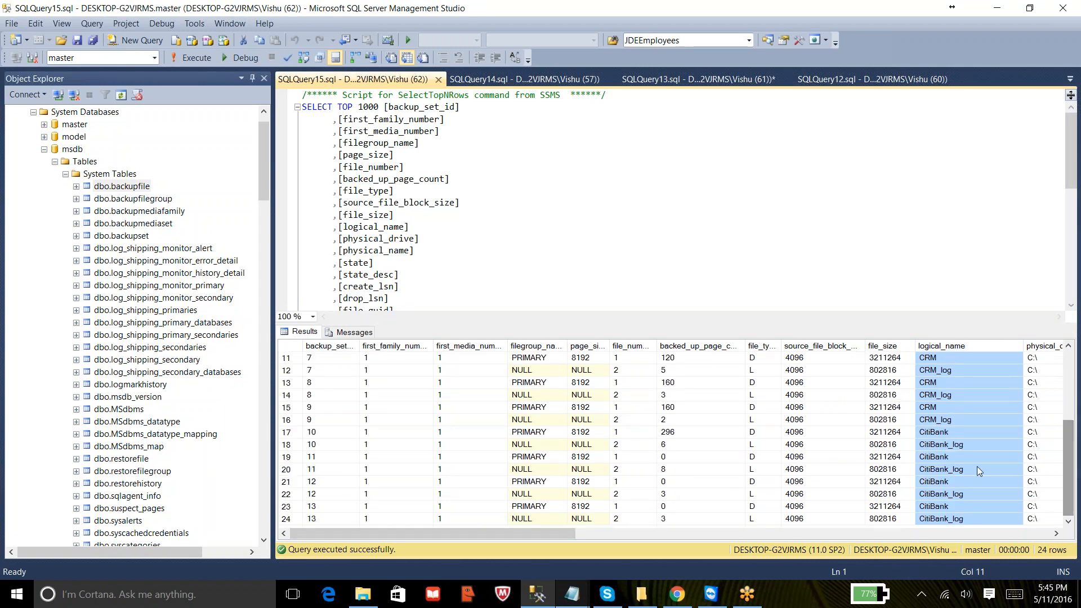
{"action": "left_click", "coordinate": [964, 444]}
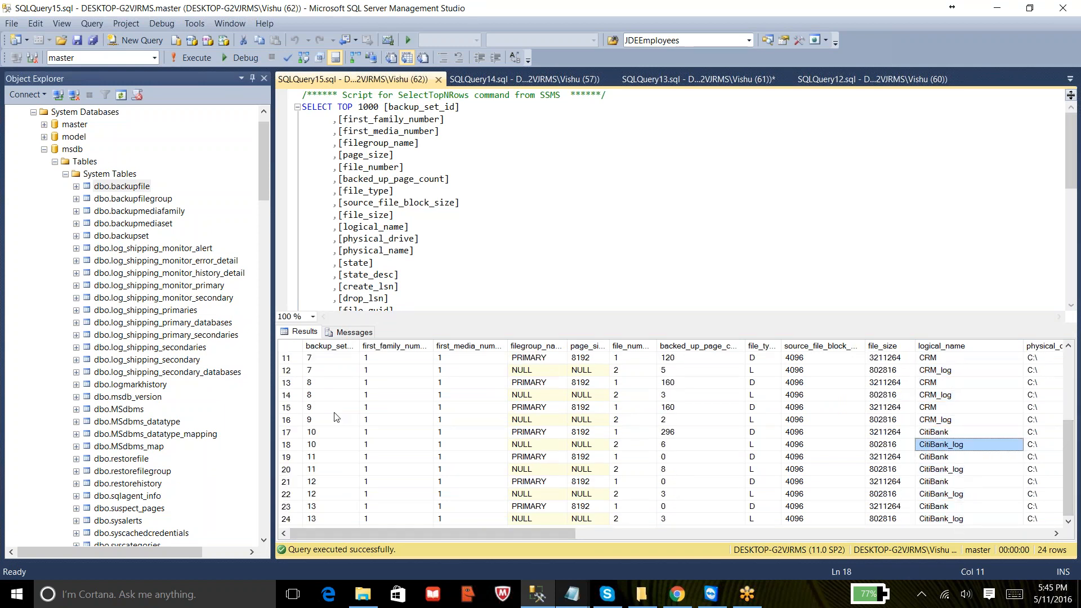
- Query the top 1000 rows of msdb's logmarkhistory system table
{"action": "right_click", "coordinate": [151, 385]}
{"action": "left_click", "coordinate": [182, 400]}
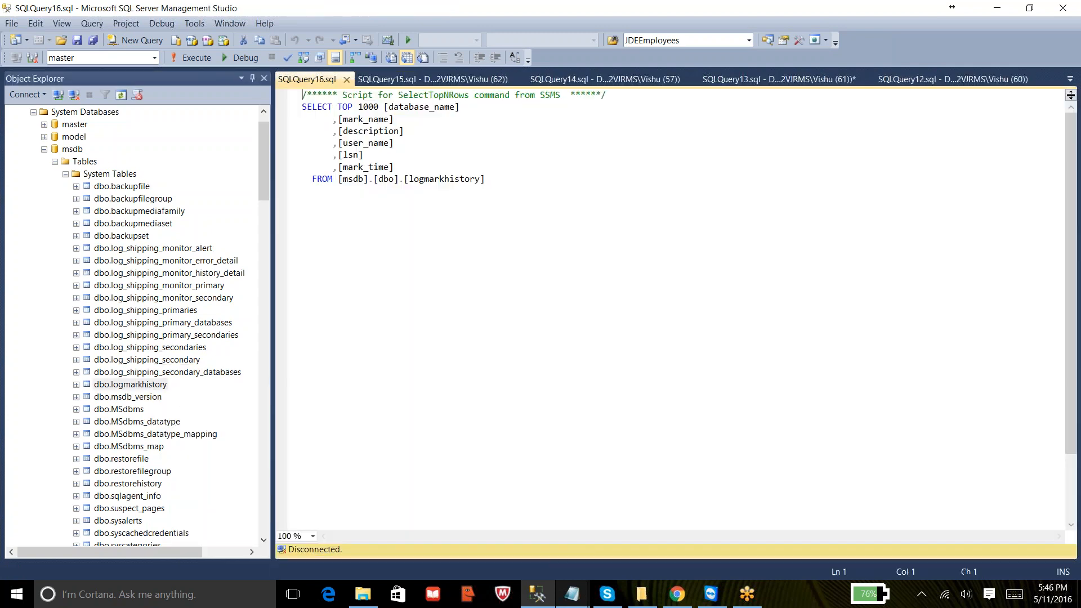
{"action": "left_click", "coordinate": [403, 221]}
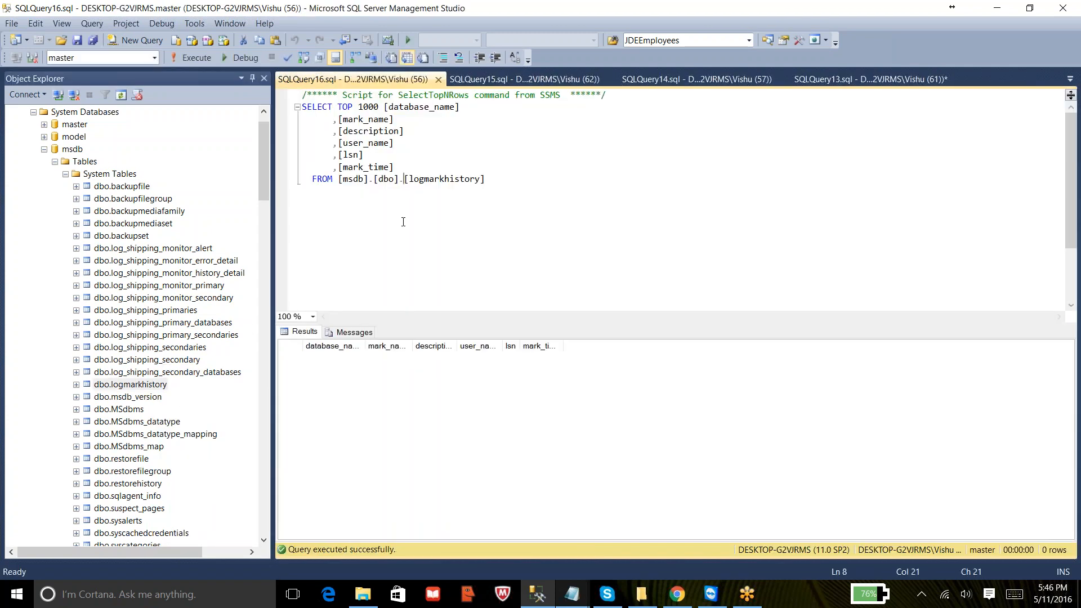
{"action": "mouse_move", "coordinate": [268, 183]}
{"action": "left_mouse_down"}
{"action": "mouse_move", "coordinate": [264, 321]}
{"action": "mouse_move", "coordinate": [271, 175]}
{"action": "left_mouse_up"}
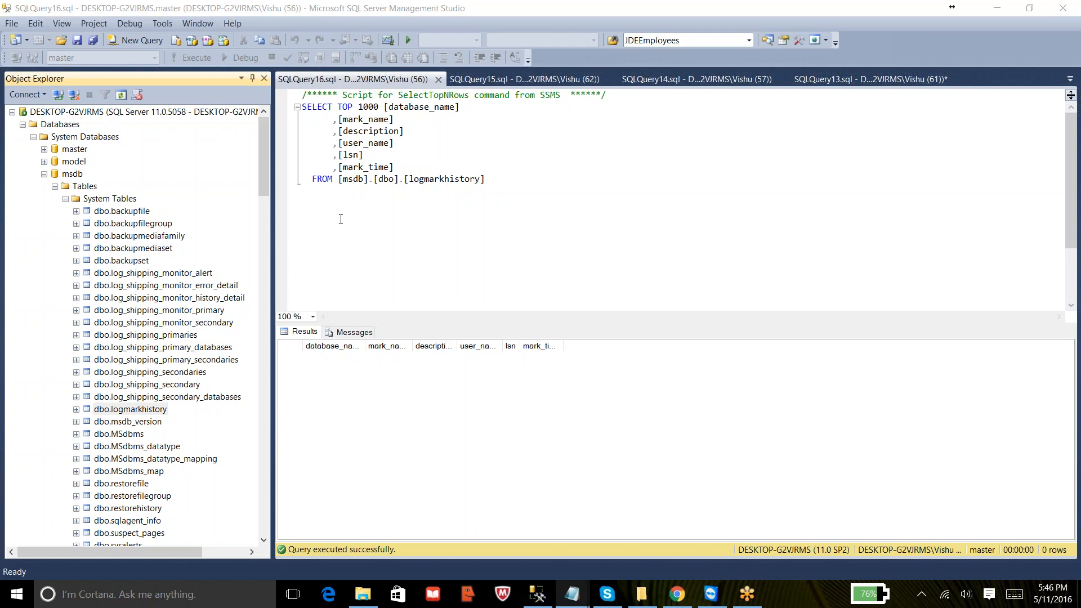
{"action": "left_click_drag", "start_coordinate": [264, 187], "coordinate": [293, 124]}
{"action": "key", "text": "alt+Tab"}
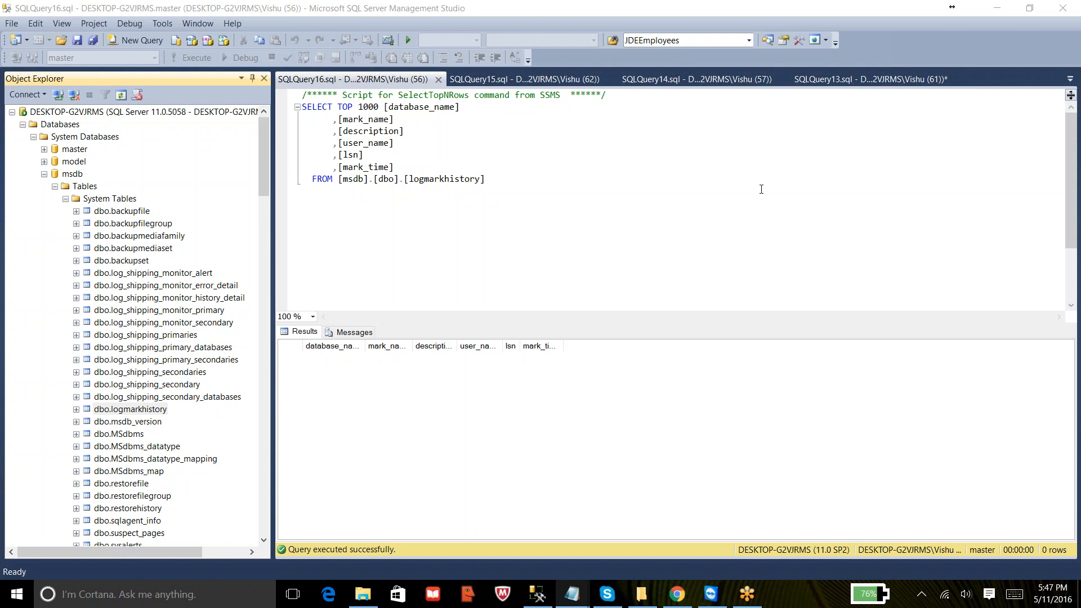
- Open the hsbc database's properties and add a new filegroup named Secondary
{"action": "left_click", "coordinate": [45, 175]}
{"action": "left_click", "coordinate": [33, 137]}
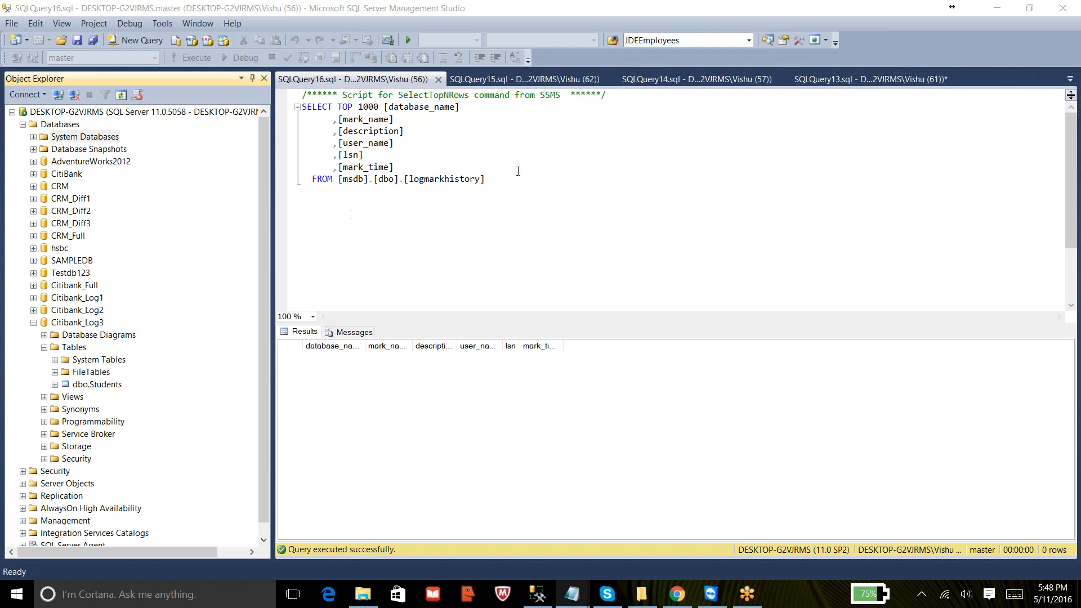
{"action": "right_click", "coordinate": [61, 249]}
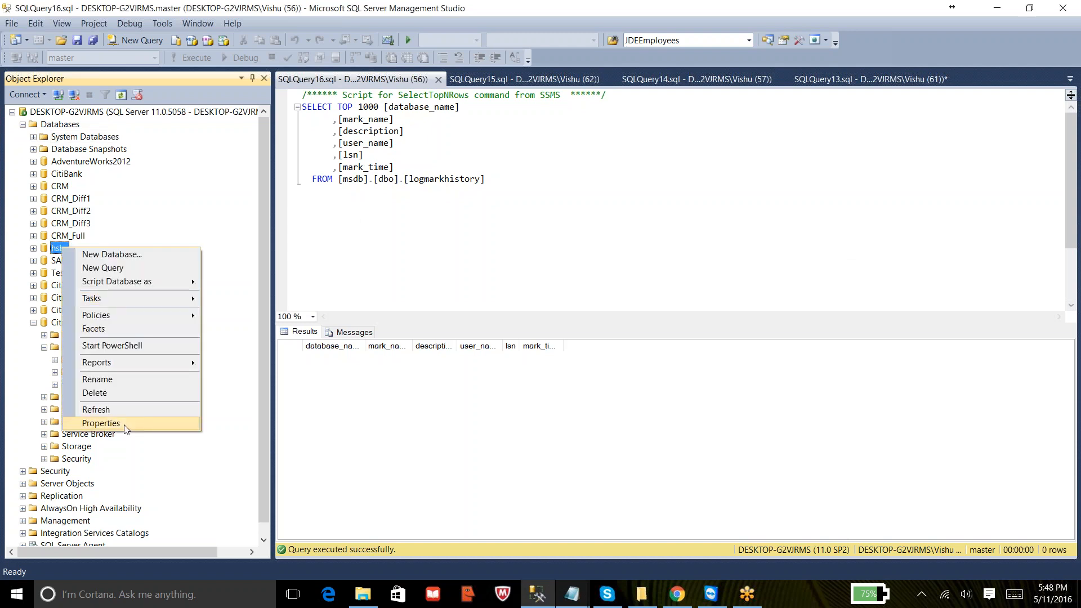
{"action": "left_click", "coordinate": [102, 423]}
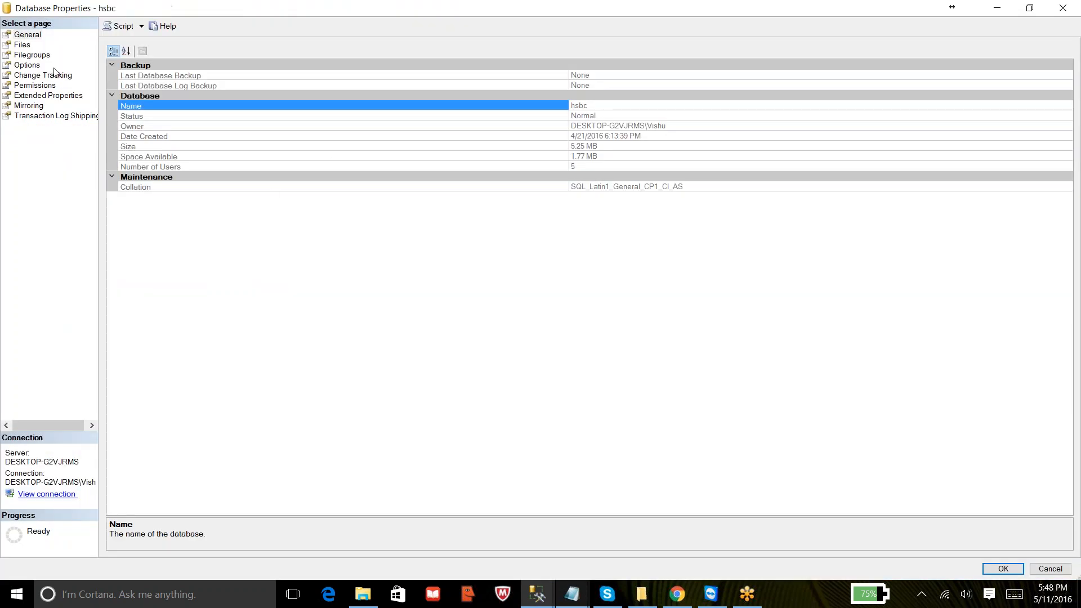
{"action": "left_click", "coordinate": [27, 46]}
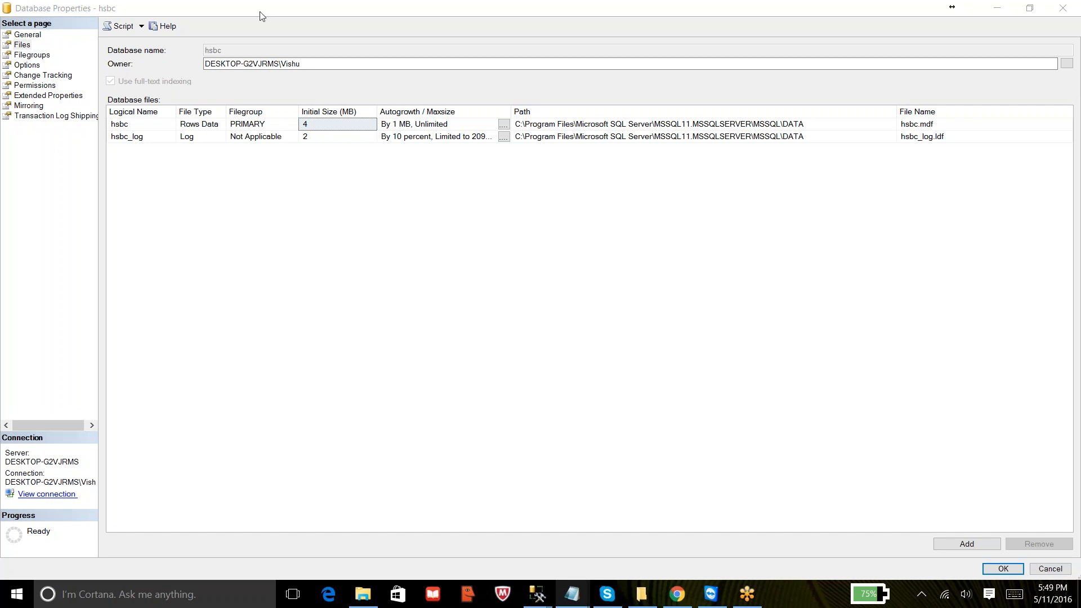
{"action": "left_click", "coordinate": [30, 54]}
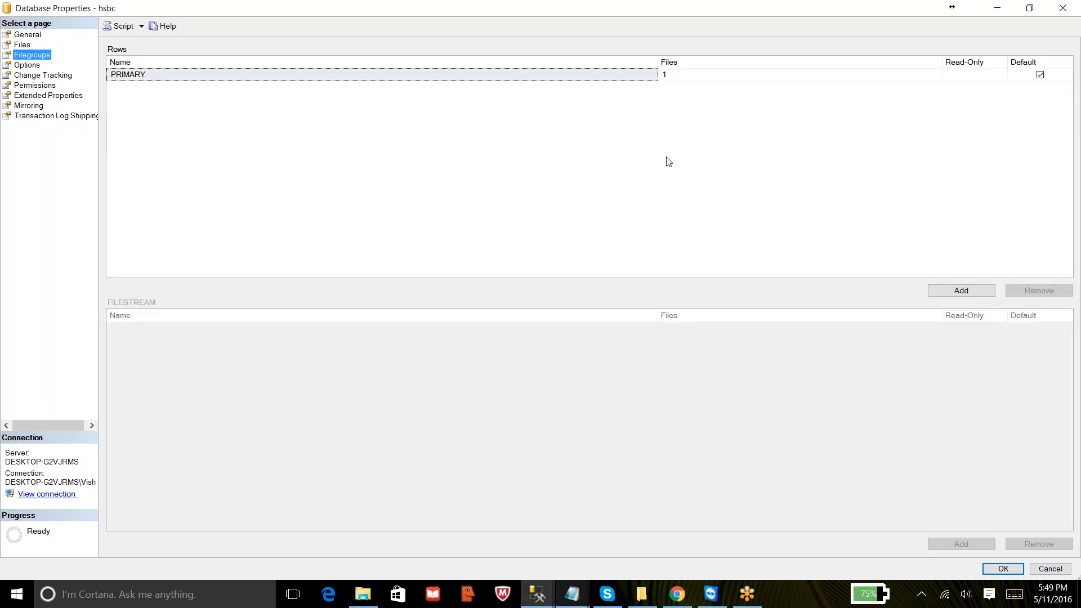
{"action": "left_click", "coordinate": [961, 290]}
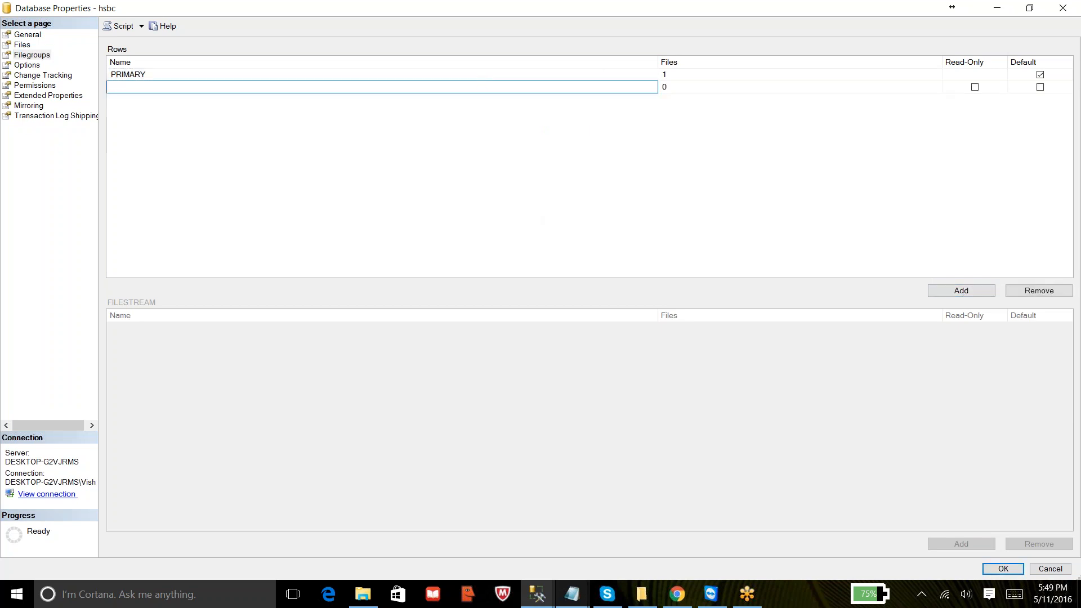
{"action": "type", "text": "Secondary"}
{"action": "left_click", "coordinate": [475, 135]}
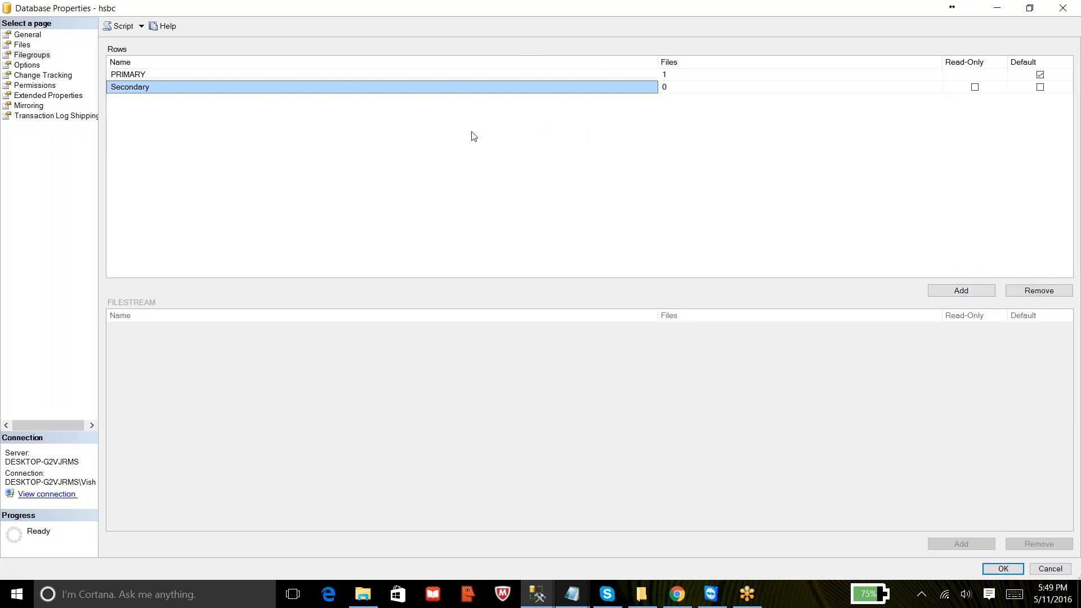
- Add a data file named hsbc1 assigned to the Secondary filegroup and save the database properties
{"action": "left_click", "coordinate": [27, 46]}
{"action": "left_click", "coordinate": [967, 544]}
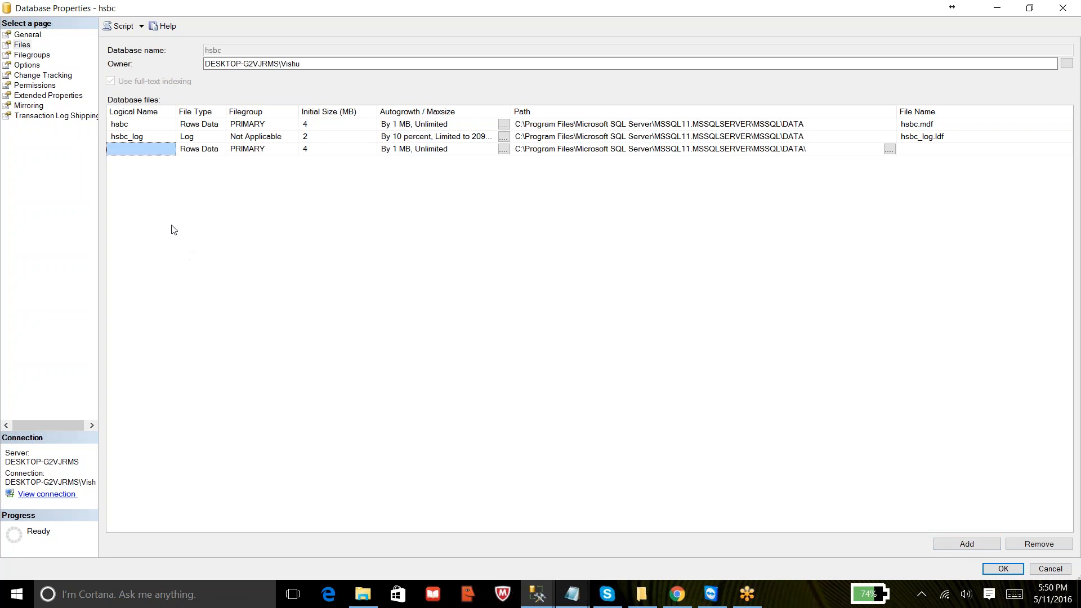
{"action": "left_click", "coordinate": [149, 149]}
{"action": "type", "text": "hsbc1"}
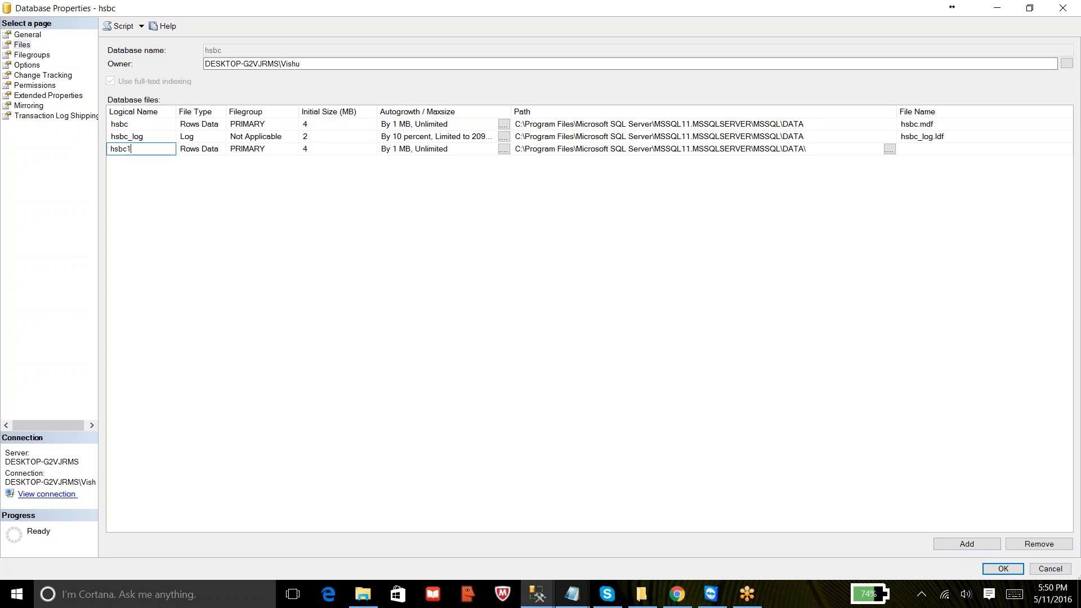
{"action": "left_click", "coordinate": [268, 150]}
{"action": "left_click", "coordinate": [293, 150]}
{"action": "left_click", "coordinate": [266, 172]}
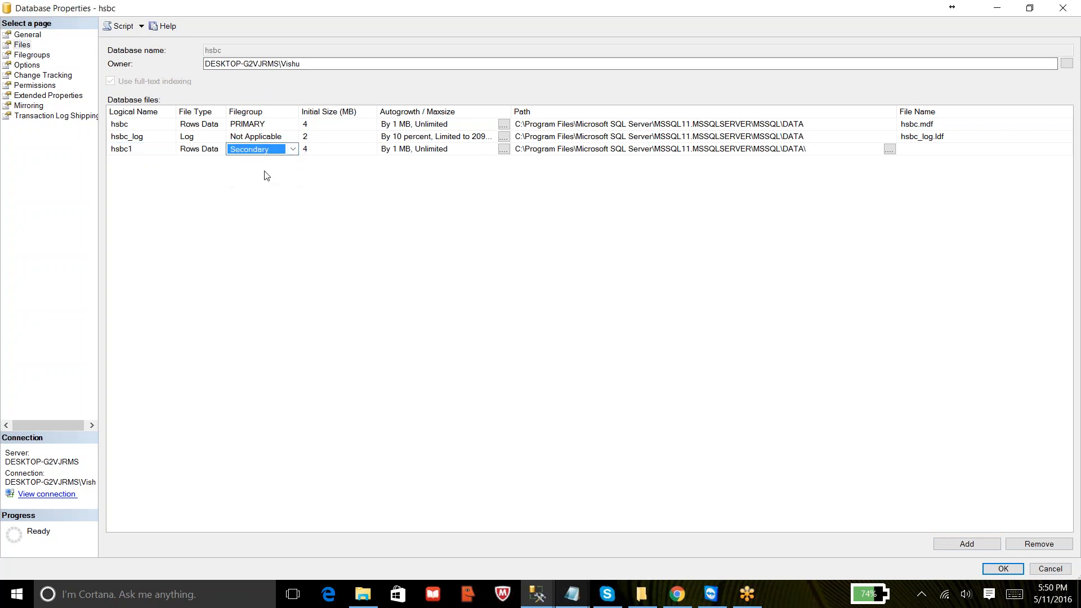
{"action": "left_click", "coordinate": [1014, 570]}
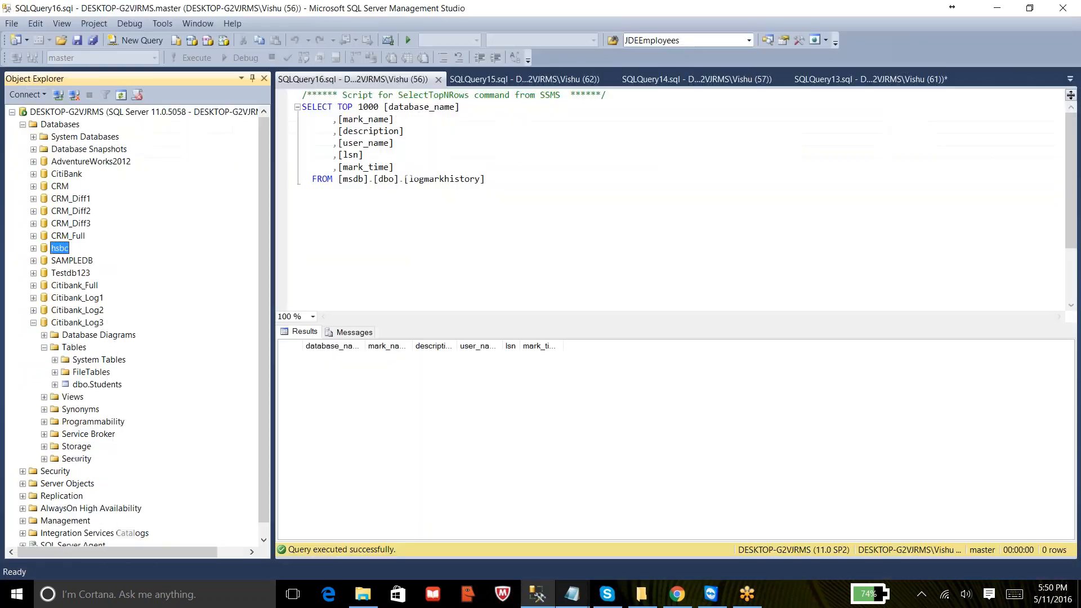
- Back up only the PRIMARY filegroup of hsbc as a full filegroup backup to disk
{"action": "left_click", "coordinate": [33, 323]}
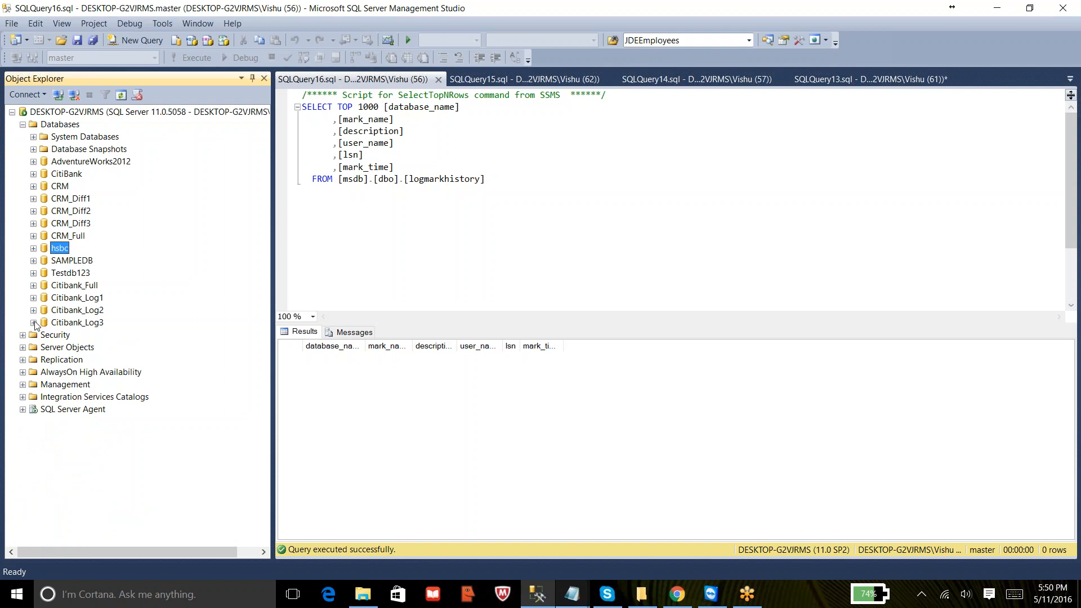
{"action": "right_click", "coordinate": [63, 253]}
{"action": "mouse_move", "coordinate": [136, 307]}
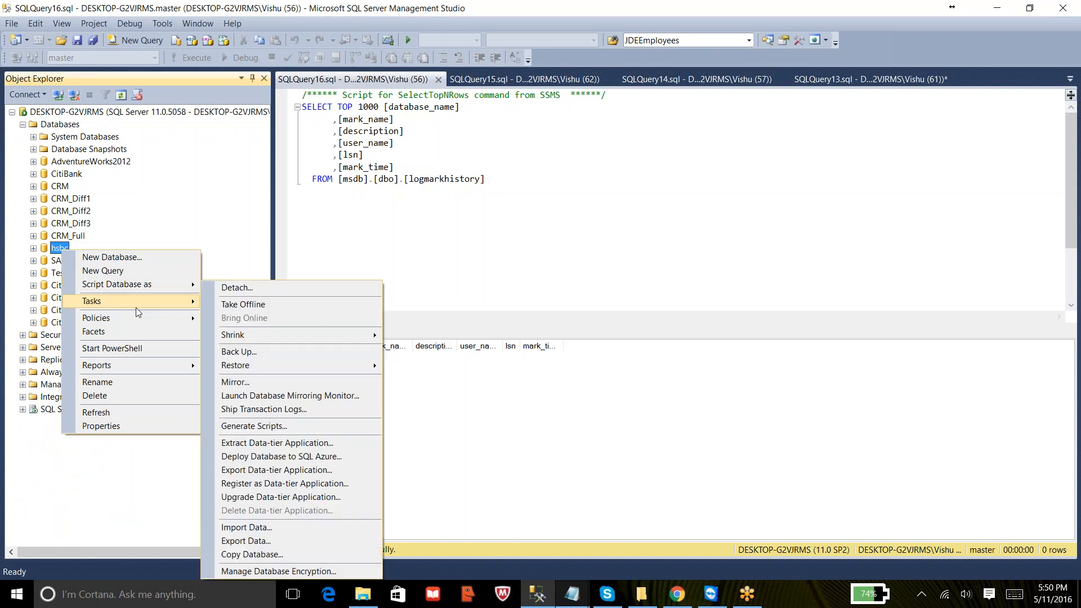
{"action": "left_click", "coordinate": [239, 351]}
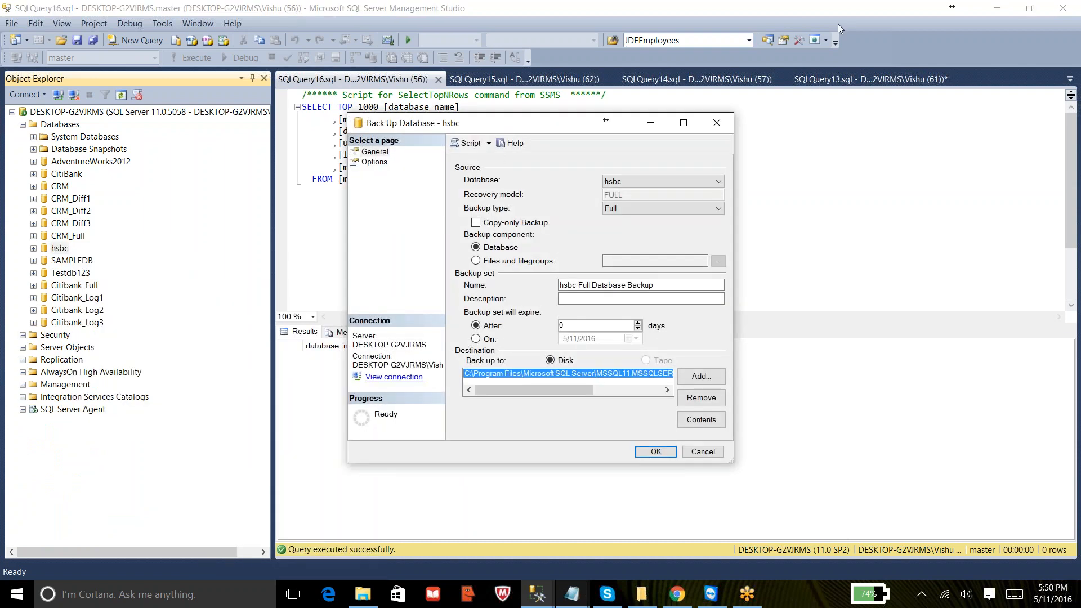
{"action": "left_click_drag", "start_coordinate": [529, 123], "coordinate": [508, 76]}
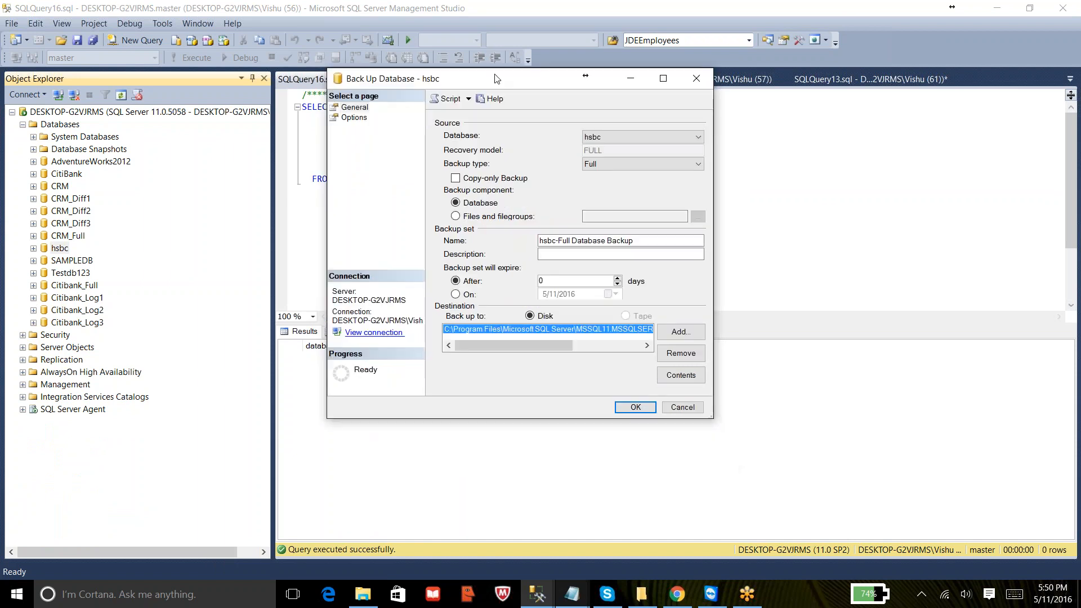
{"action": "left_click", "coordinate": [454, 212]}
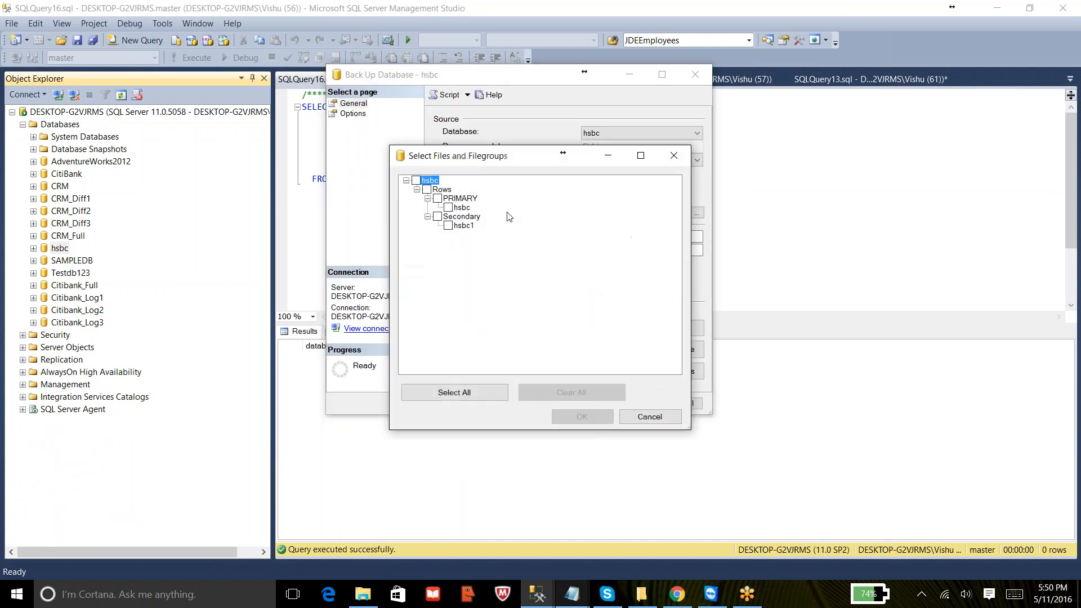
{"action": "left_click", "coordinate": [438, 200]}
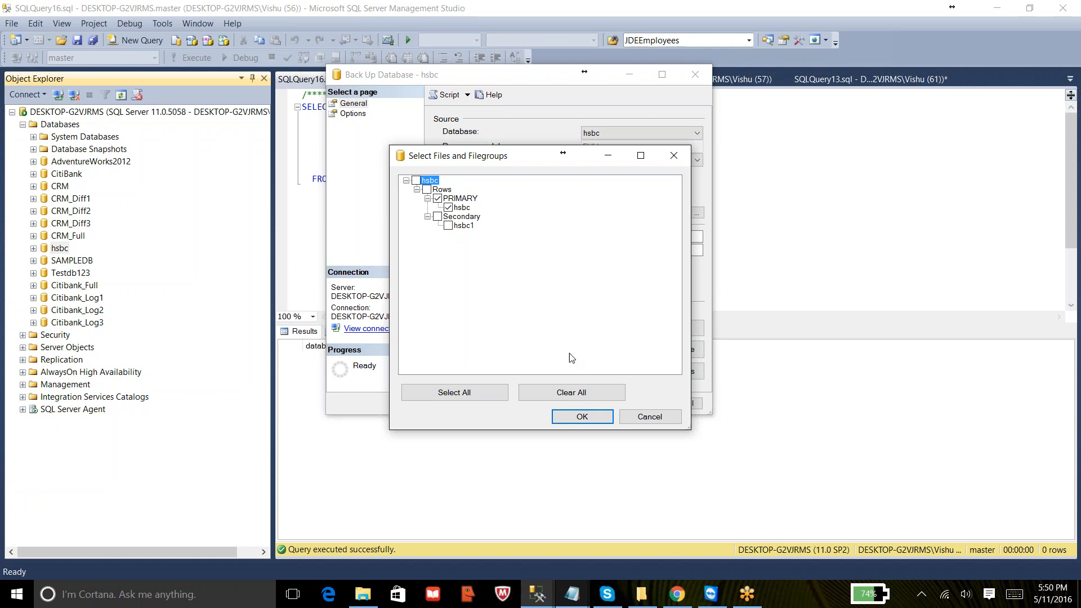
{"action": "left_click", "coordinate": [578, 423]}
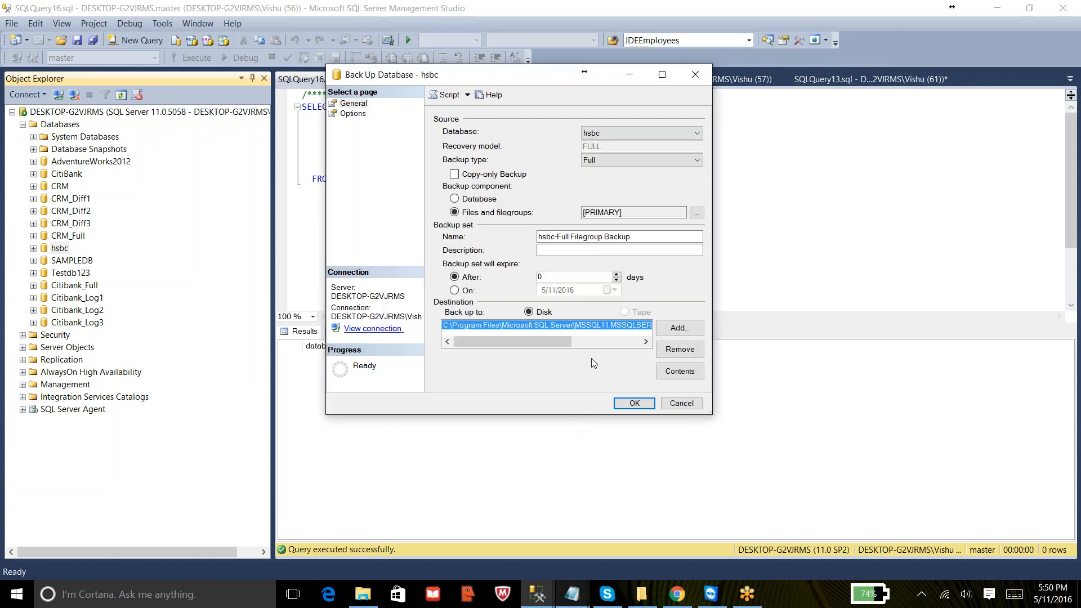
{"action": "left_click", "coordinate": [629, 404]}
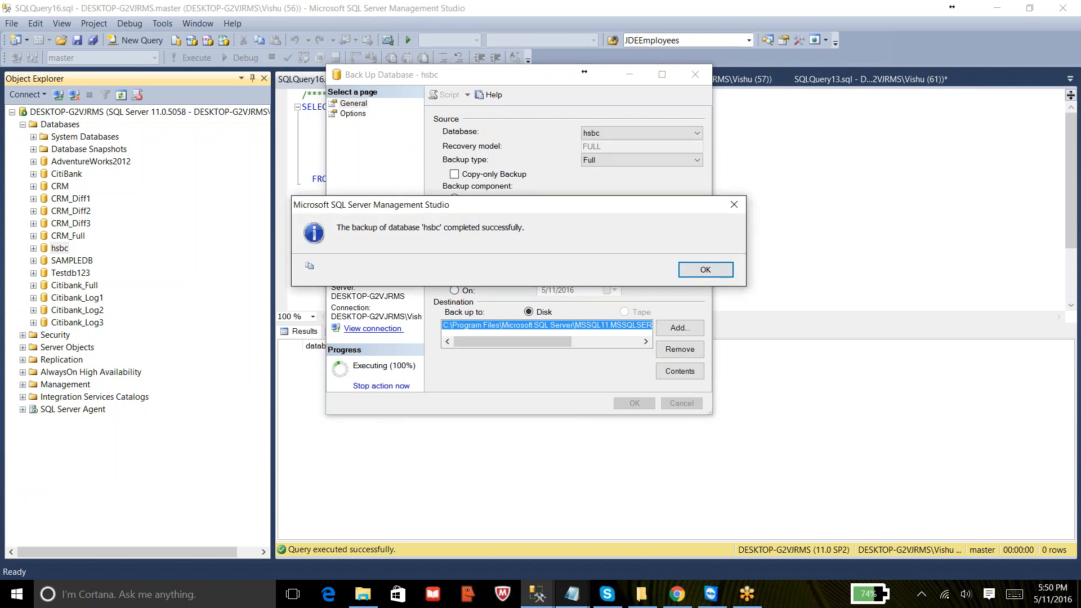
{"action": "left_click", "coordinate": [704, 270]}
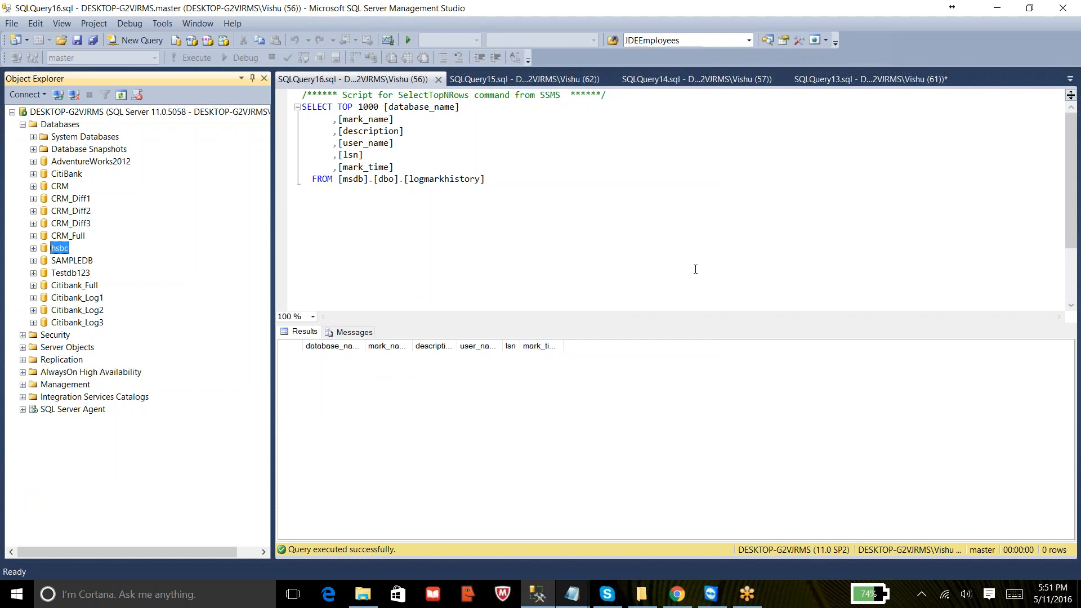
{"action": "left_click", "coordinate": [551, 210]}
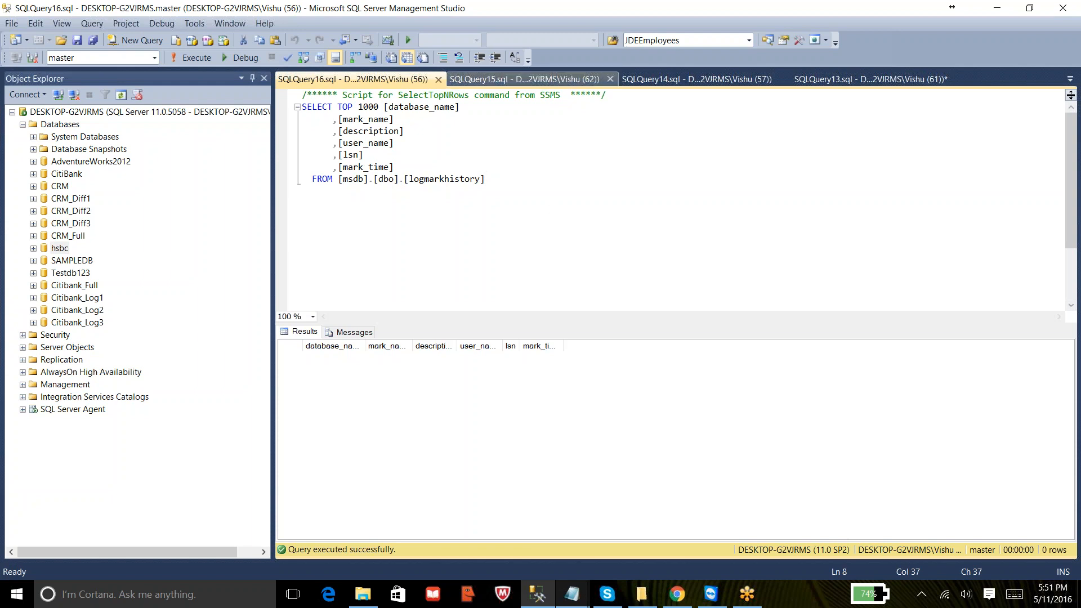
{"action": "left_click", "coordinate": [637, 12]}
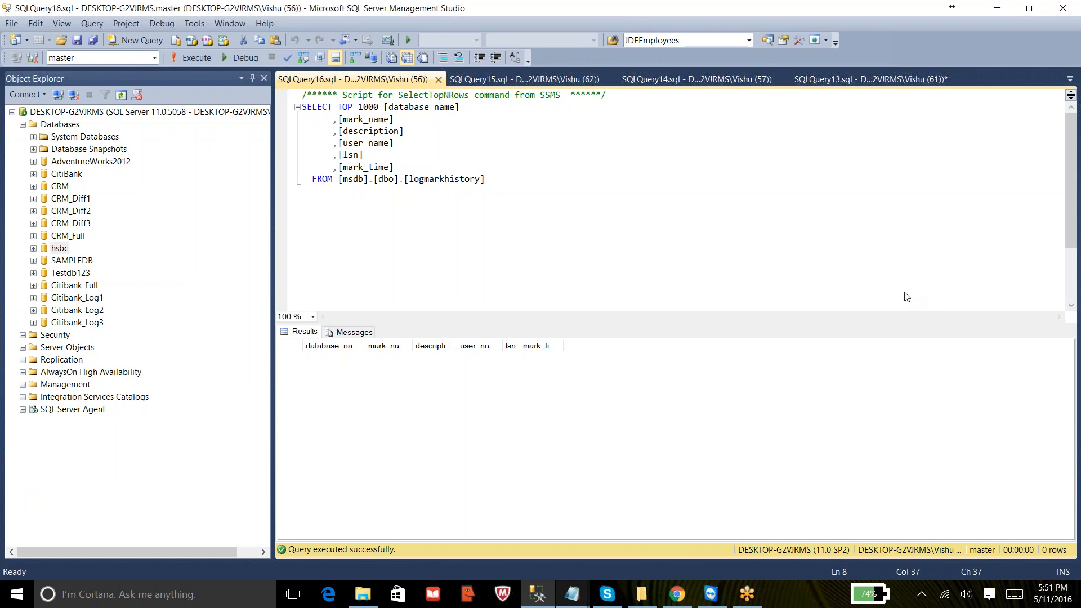